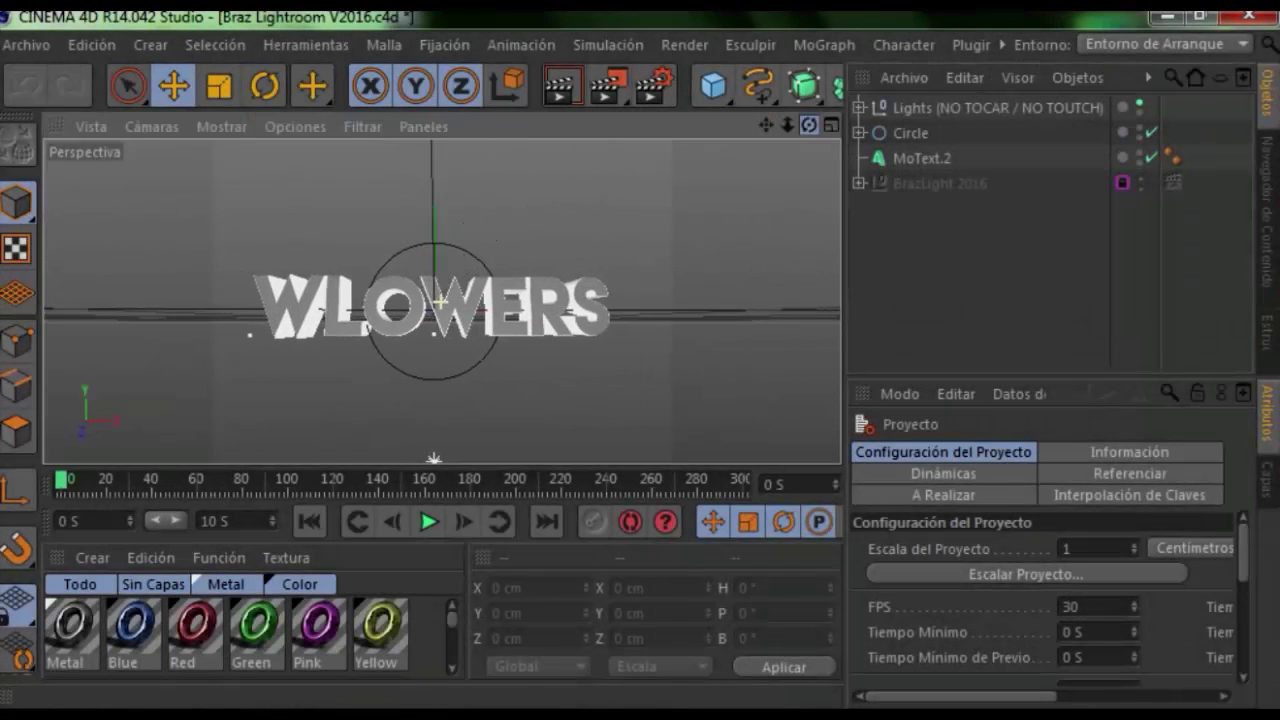
Change the MoText.2 Texto field from WLOWERS to TUTO
click(921, 158)
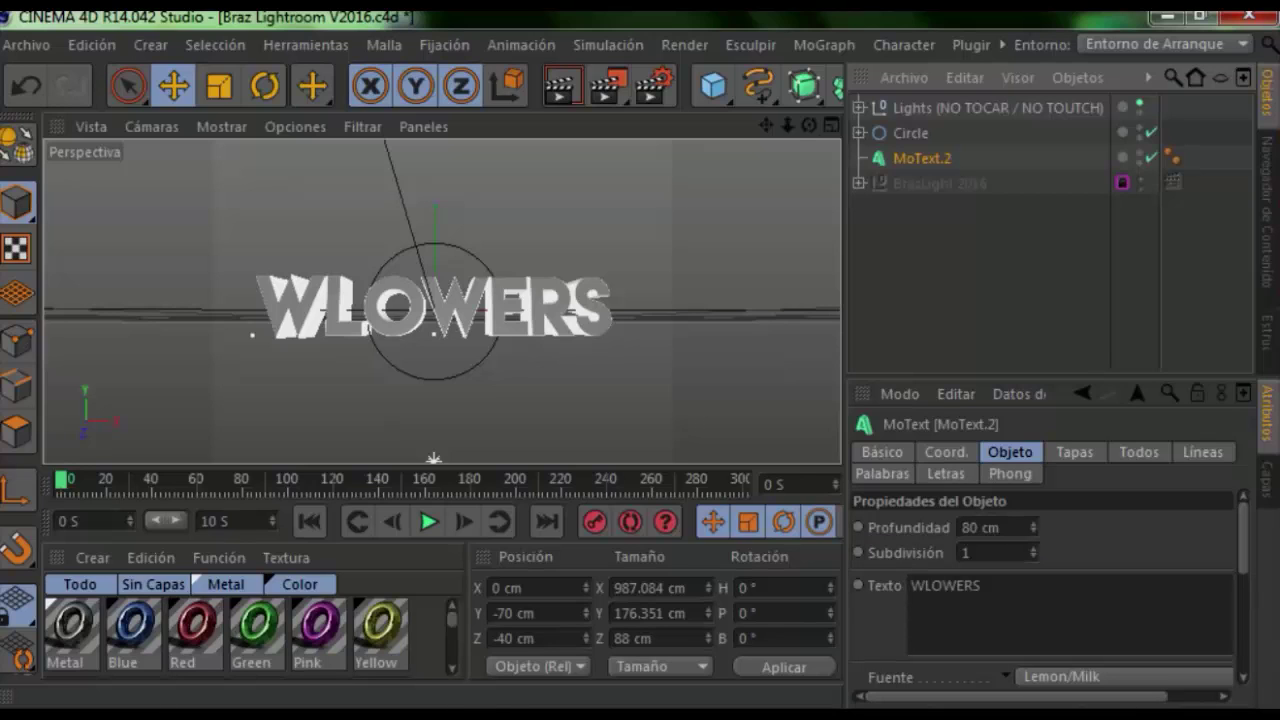
click(911, 601)
text(TUTO)
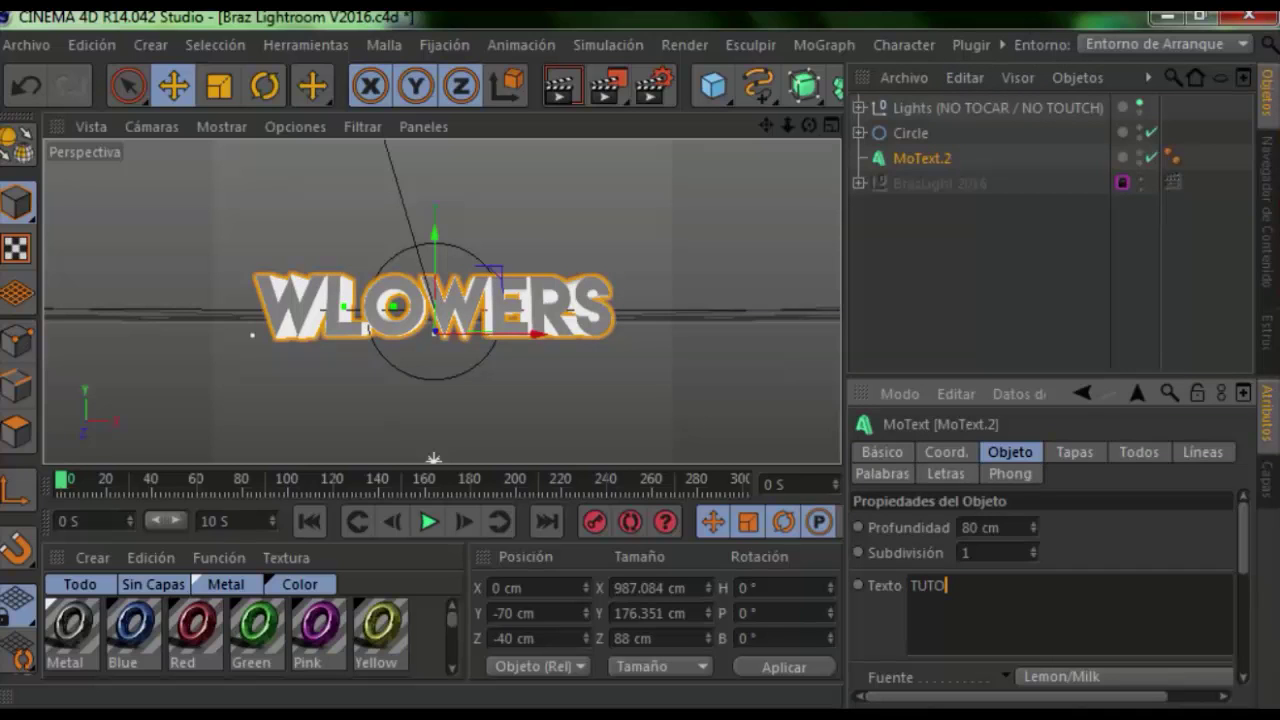
key(Return)
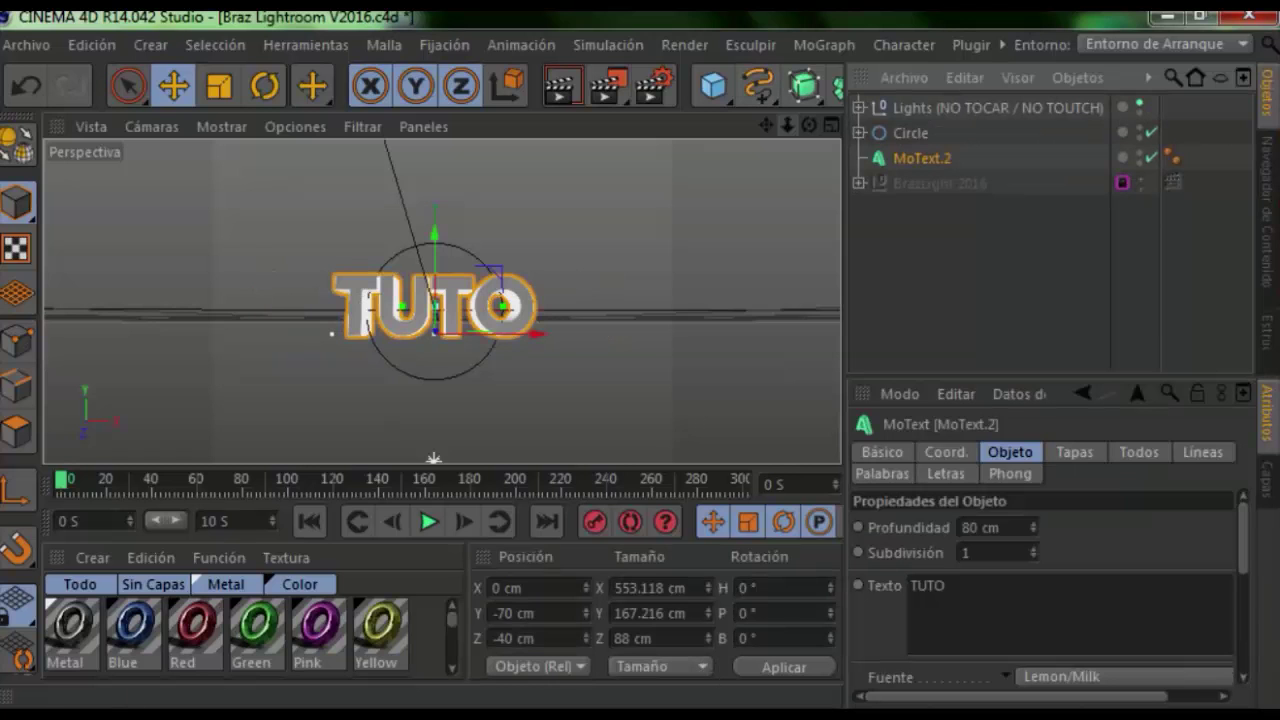
scroll(442, 300, up, 3)
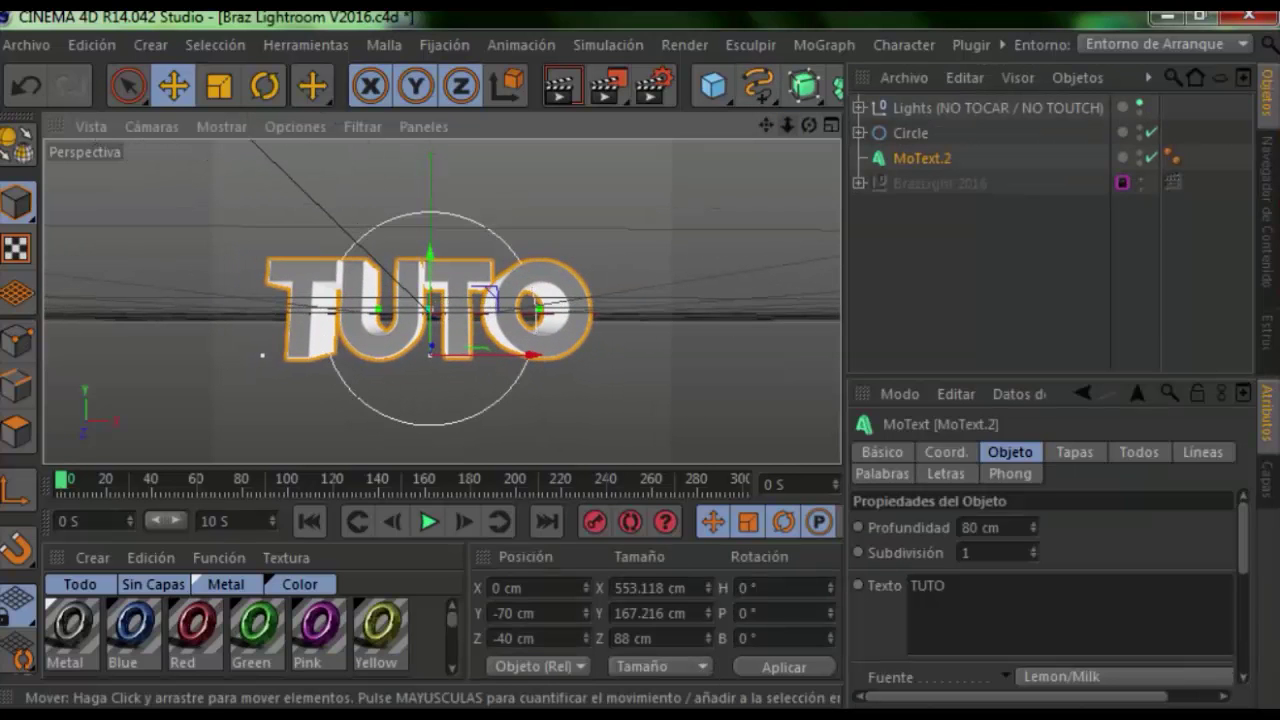
click(980, 260)
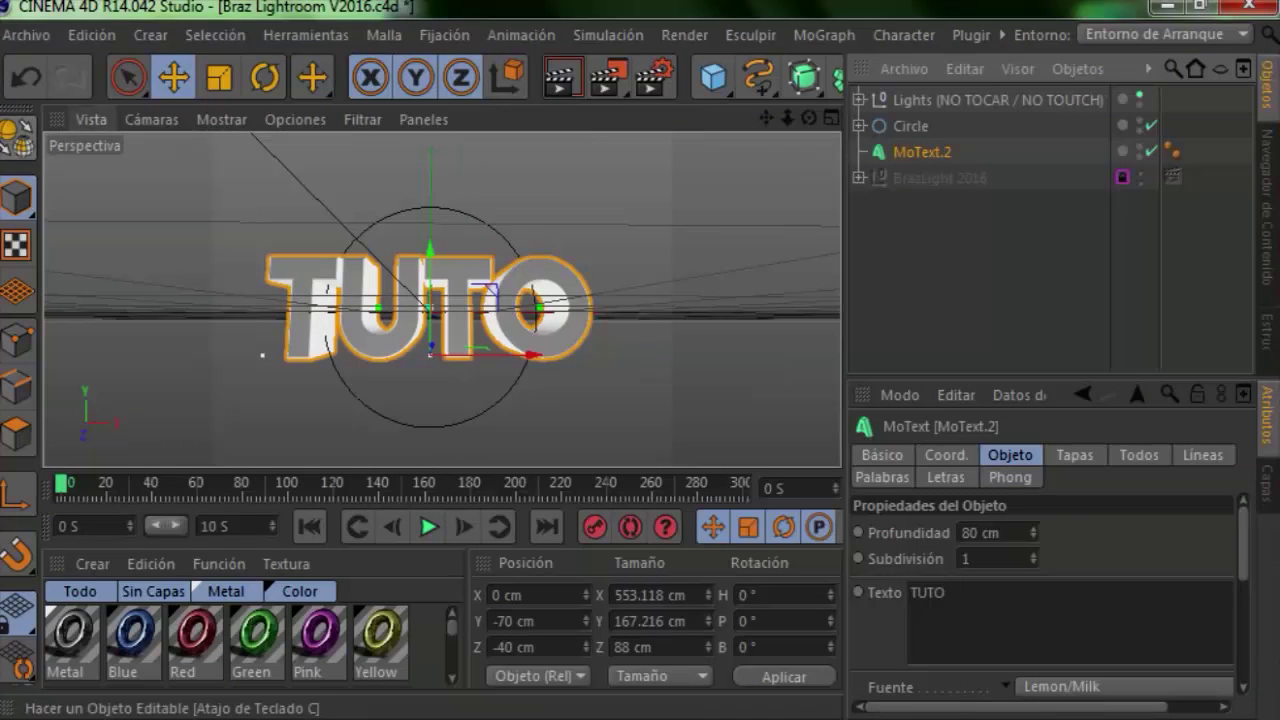
Make MoText.2 editable, showing the T, U, T, O letters, and add an Objeto Fractura
click(17, 137)
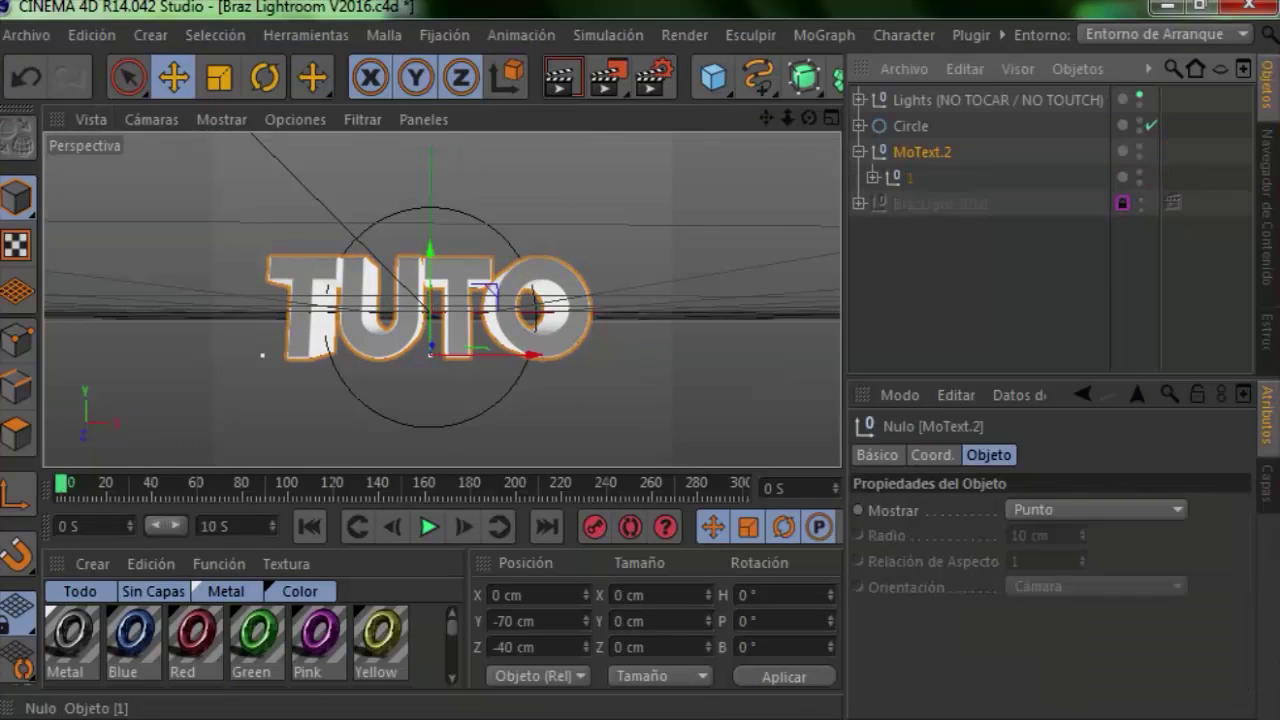
click(873, 177)
click(886, 203)
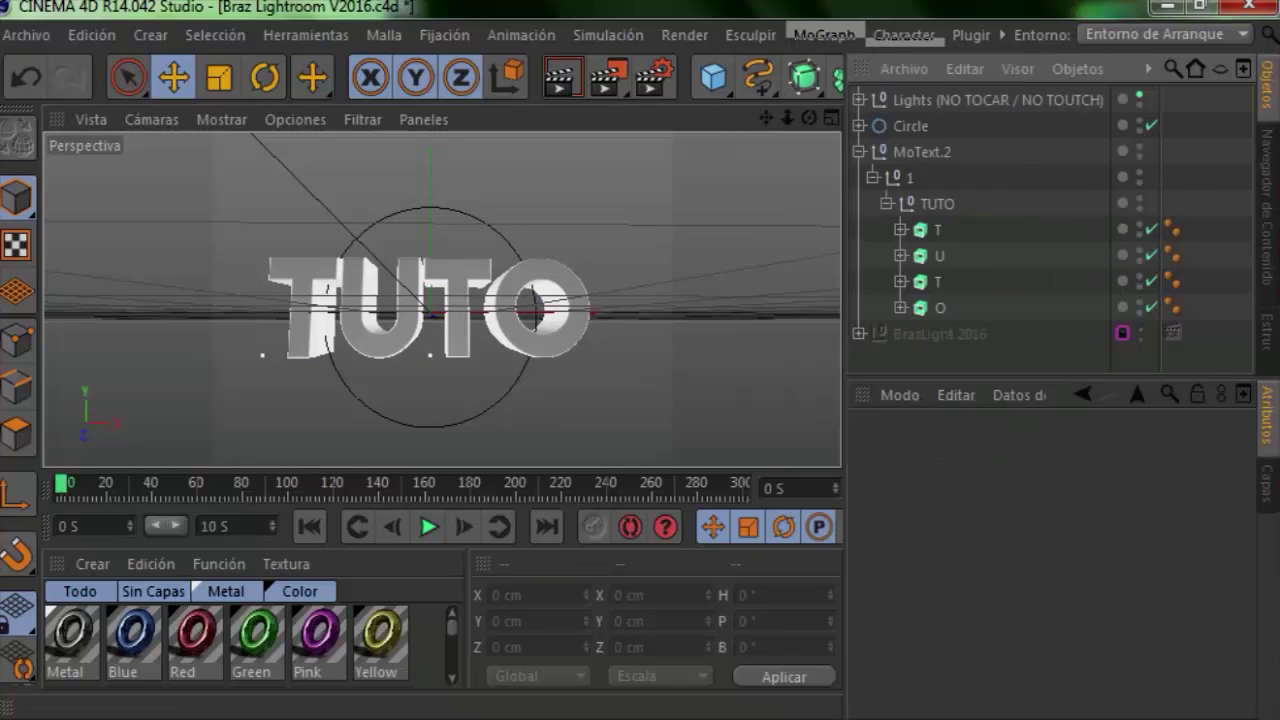
click(823, 34)
click(860, 283)
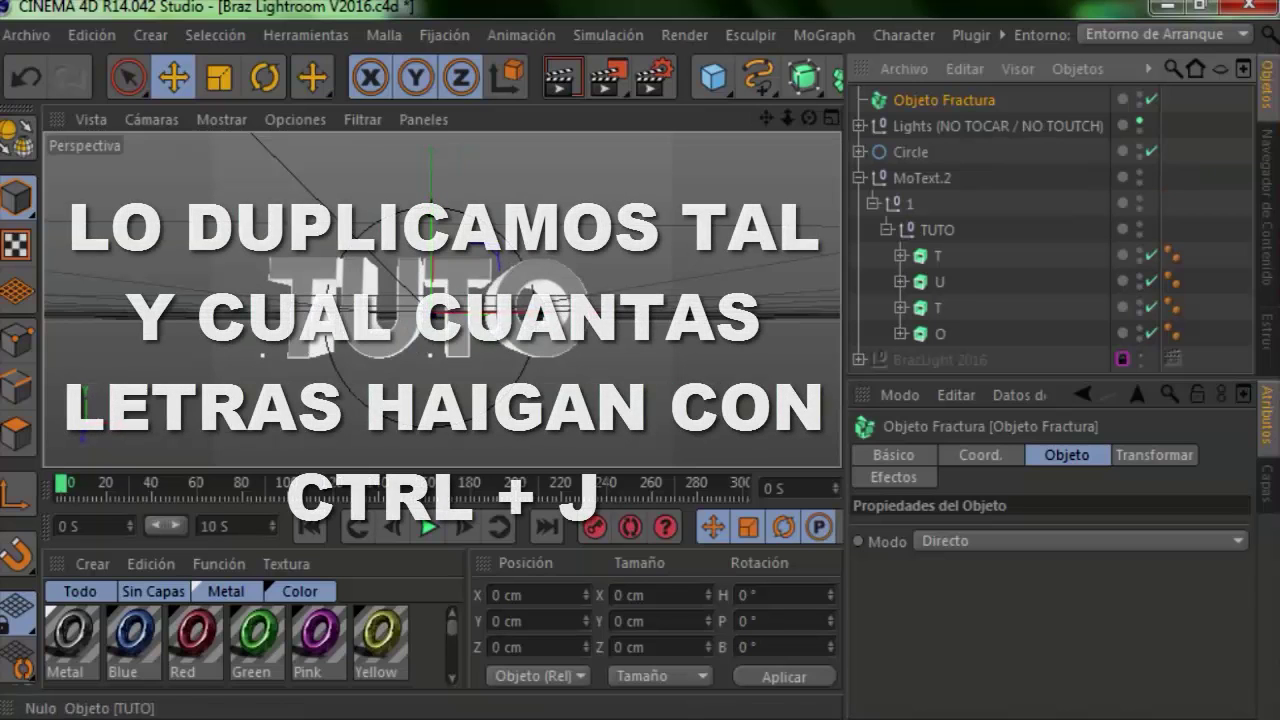
Duplicate the Fracture four times, drop each letter into a copy and name it T, U, T, O
key(ctrl+j)
key(ctrl+j)
key(ctrl+j)
key(ctrl+j)
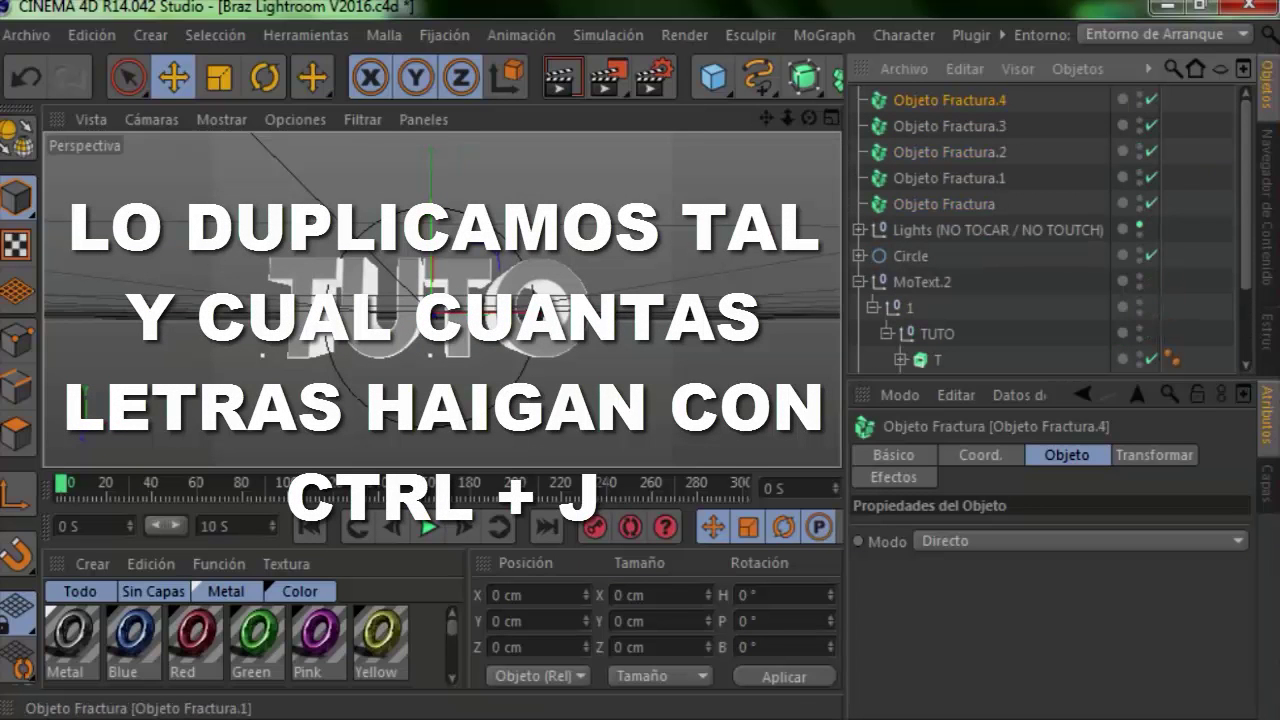
scroll(948, 302, down, 2)
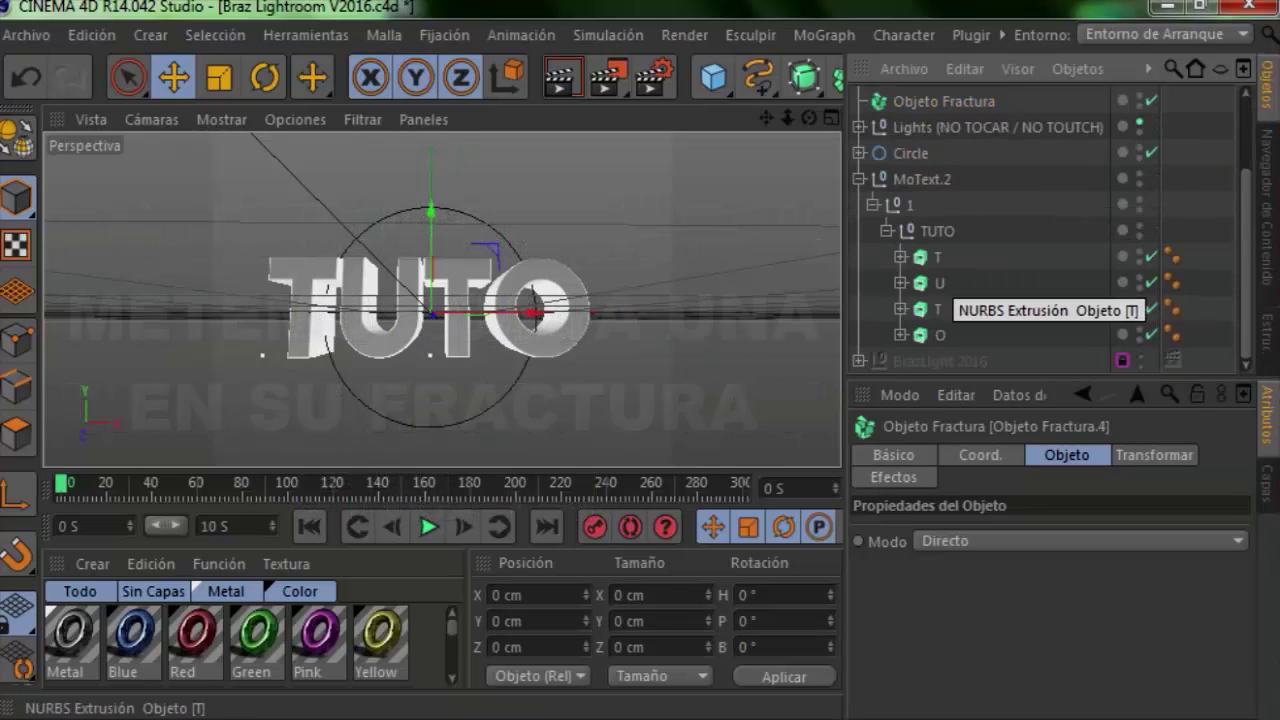
scroll(948, 302, up, 2)
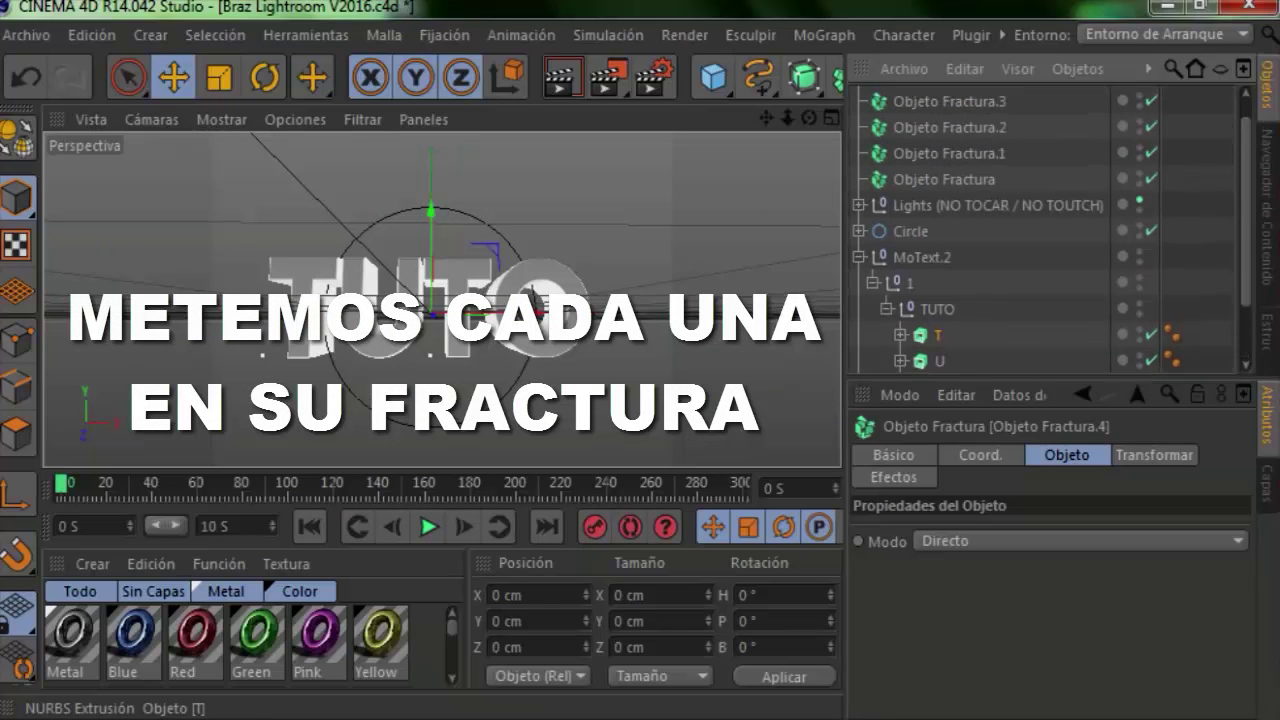
drag(938, 334, 949, 101)
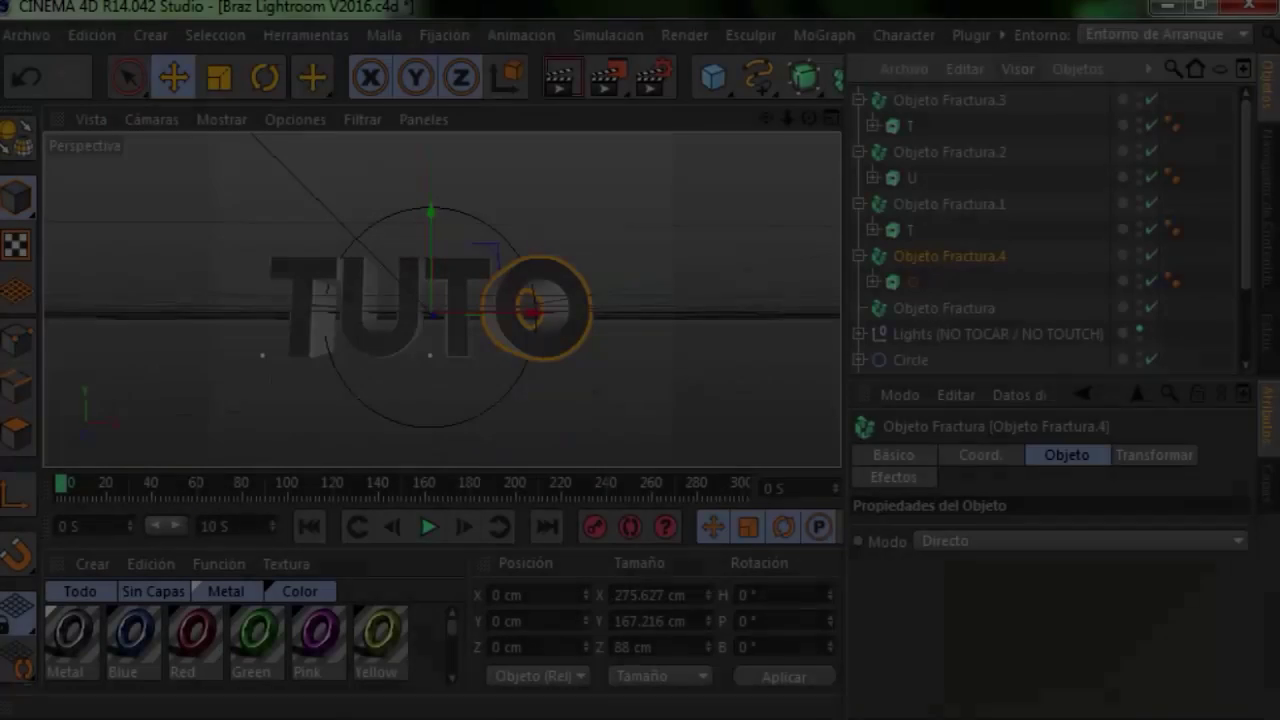
text(T)
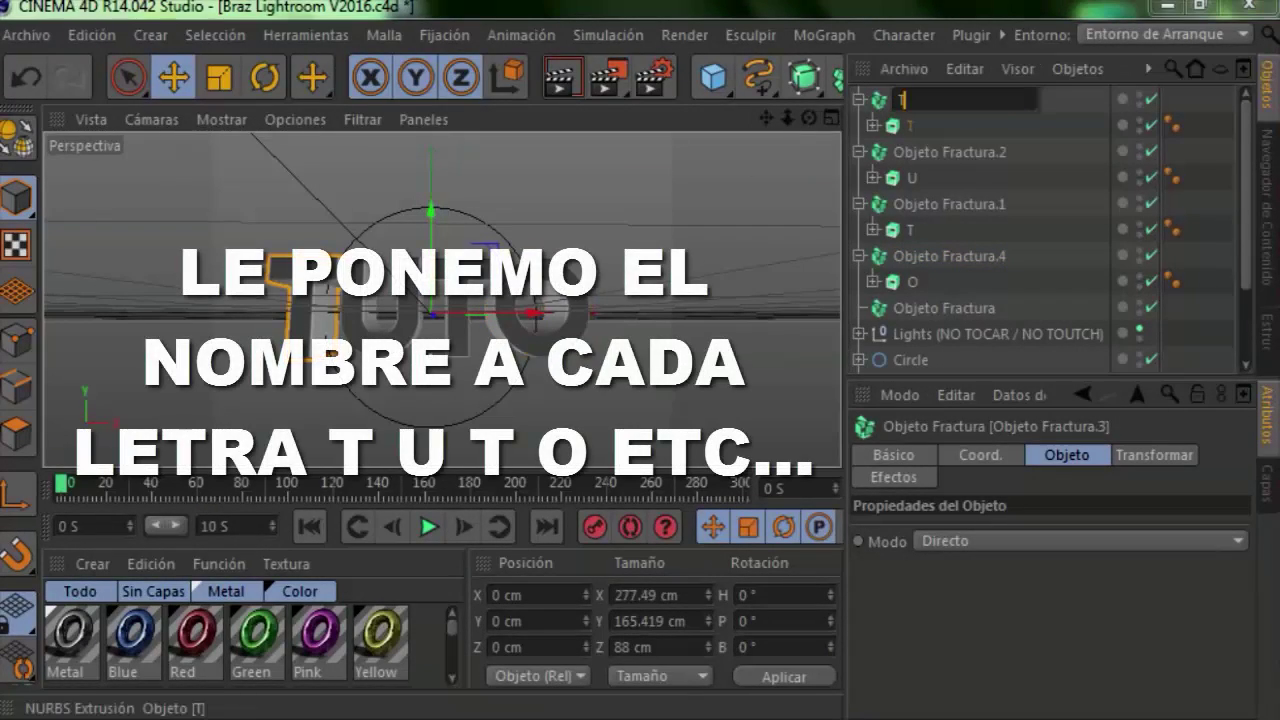
click(948, 152)
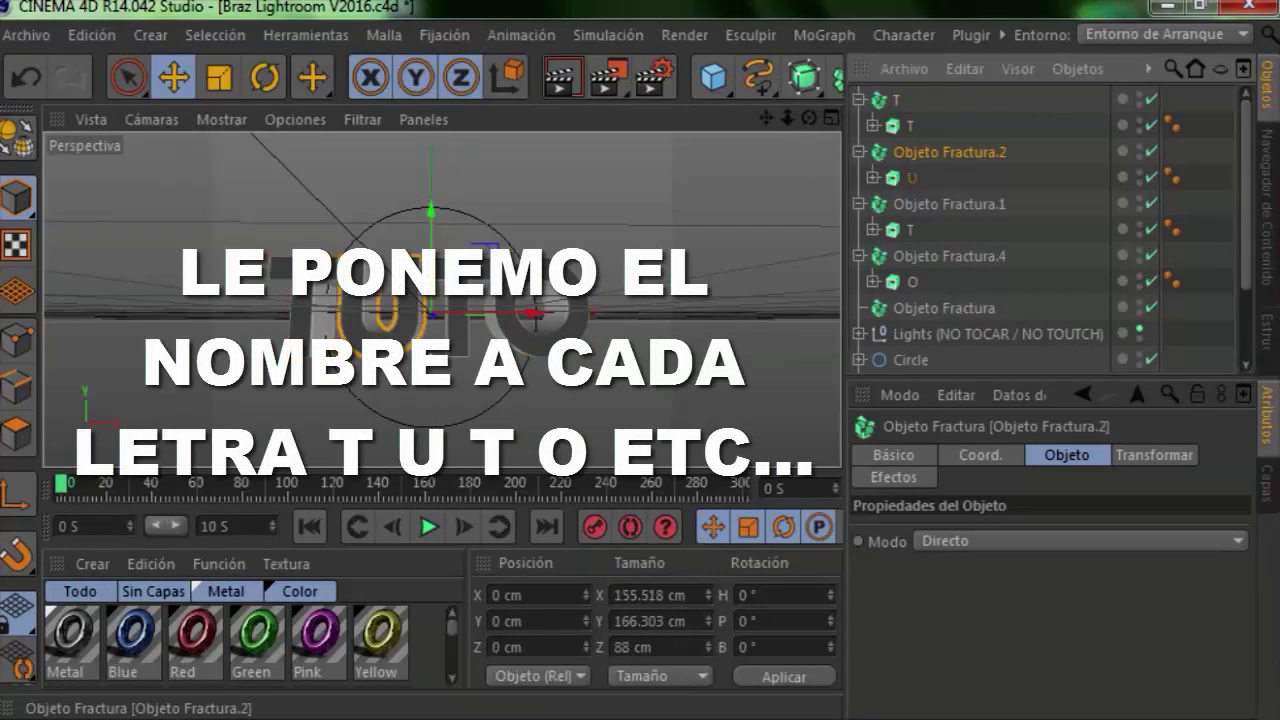
double_click(948, 152)
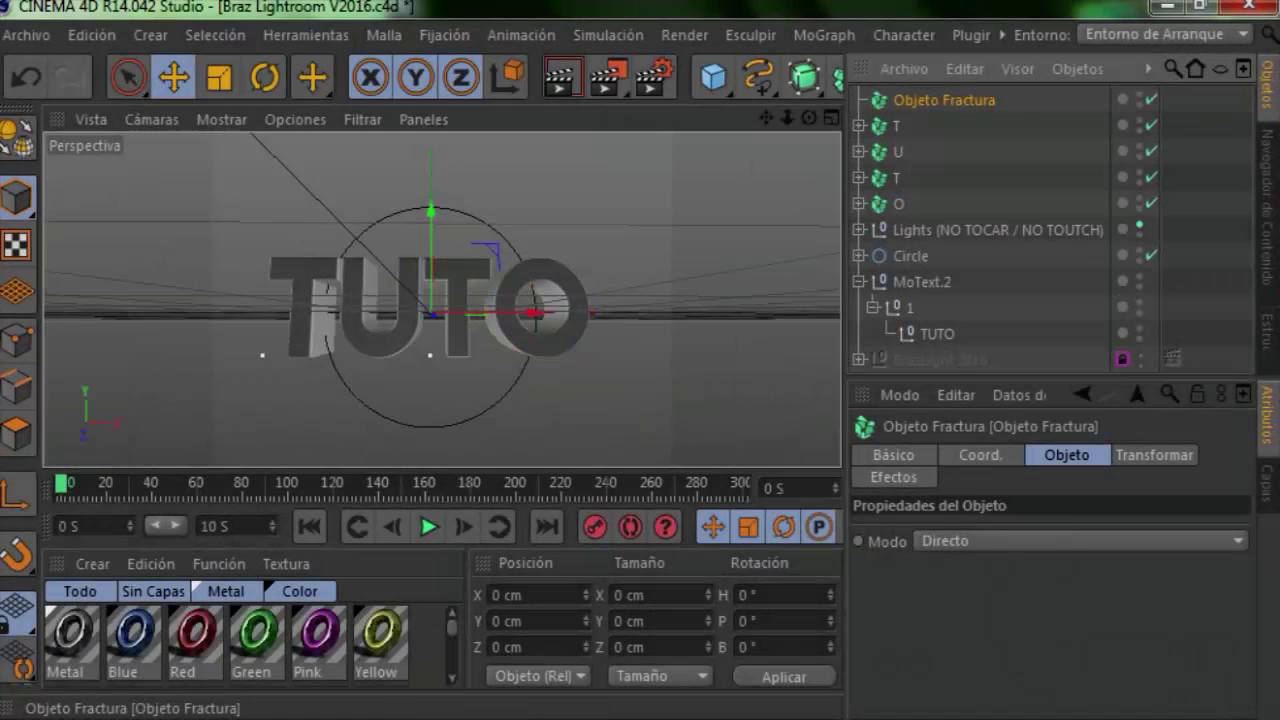
Rename the original Fracture to TUTO and nest the four letter fractures inside it
double_click(944, 100)
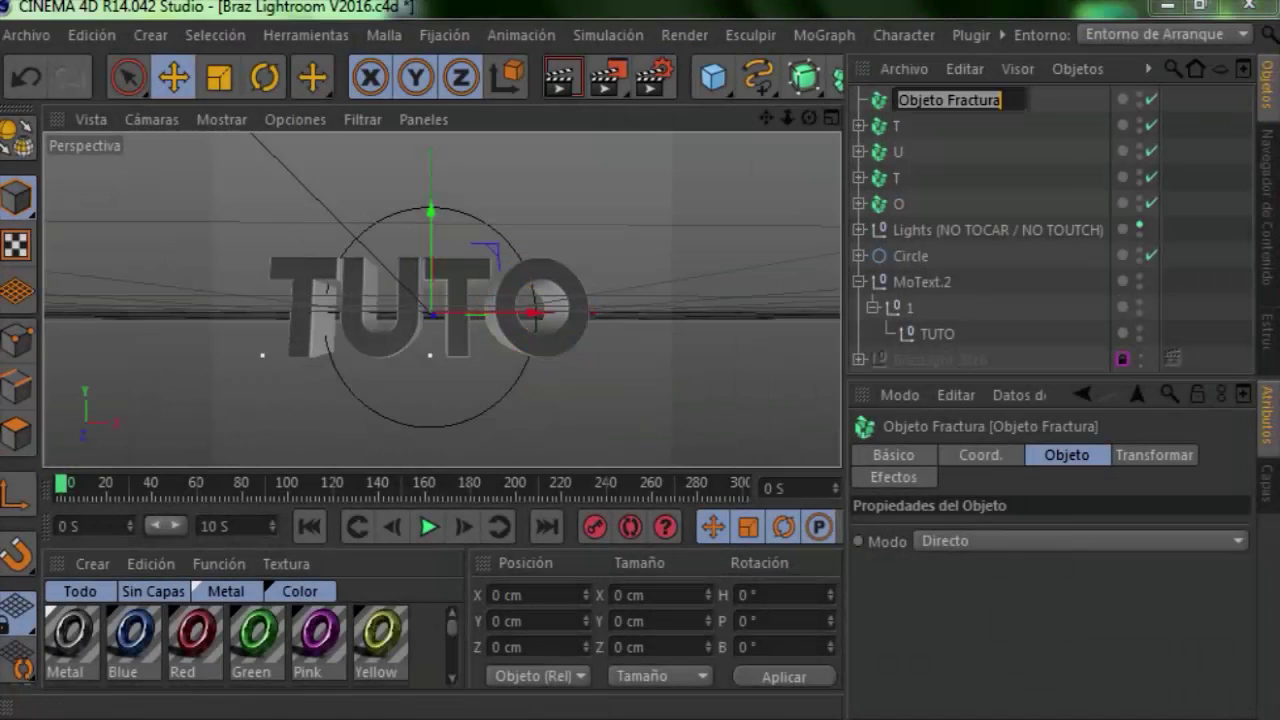
text(TUTO)
key(Return)
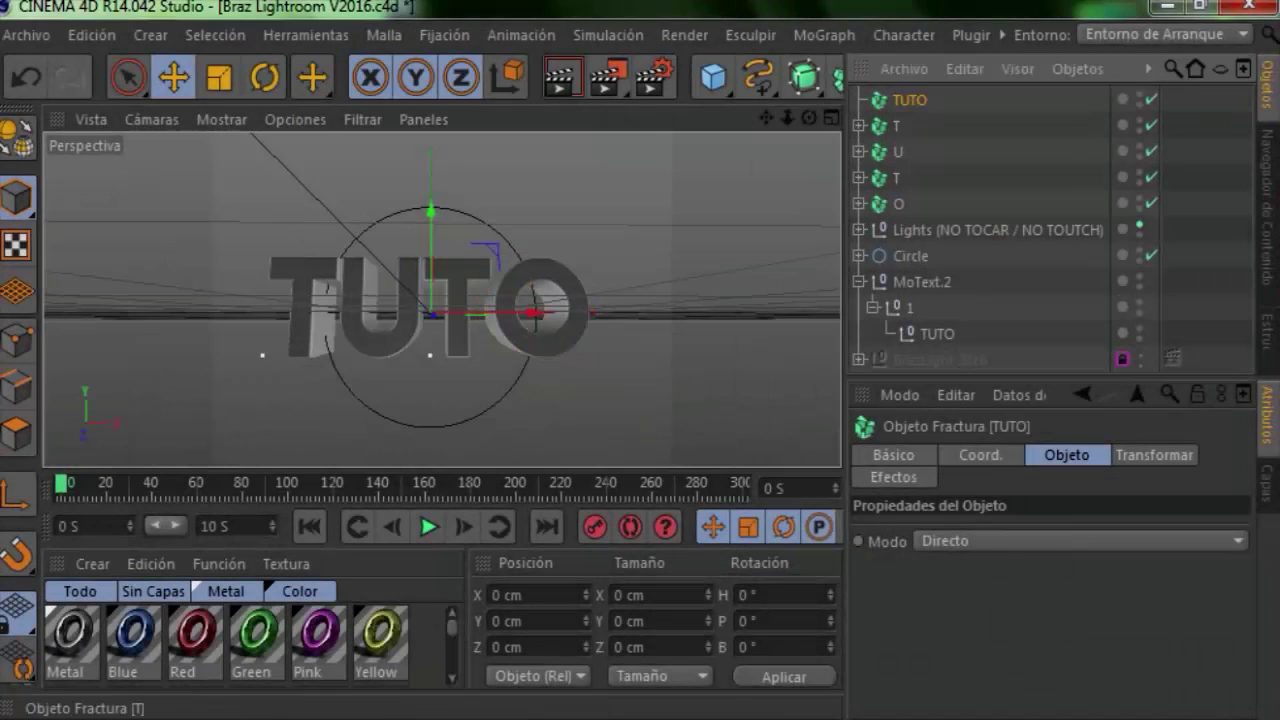
shift+click(898, 204)
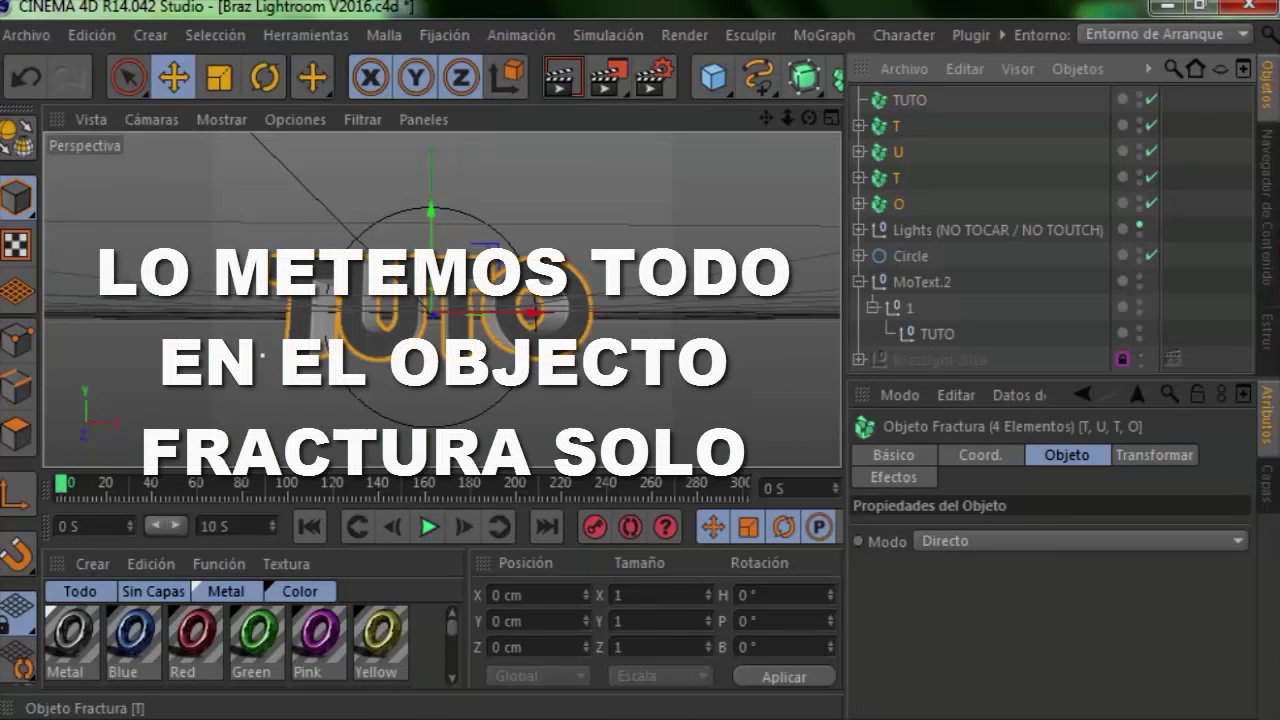
drag(898, 178, 910, 100)
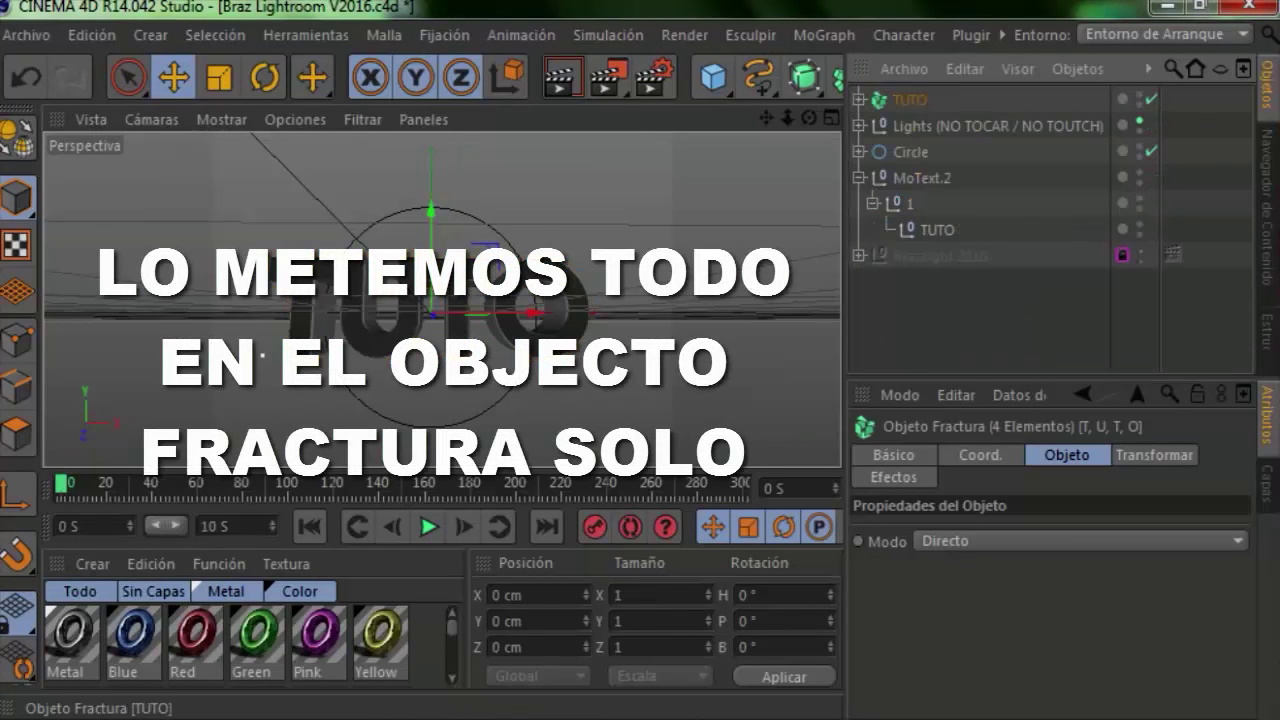
click(858, 100)
click(1000, 365)
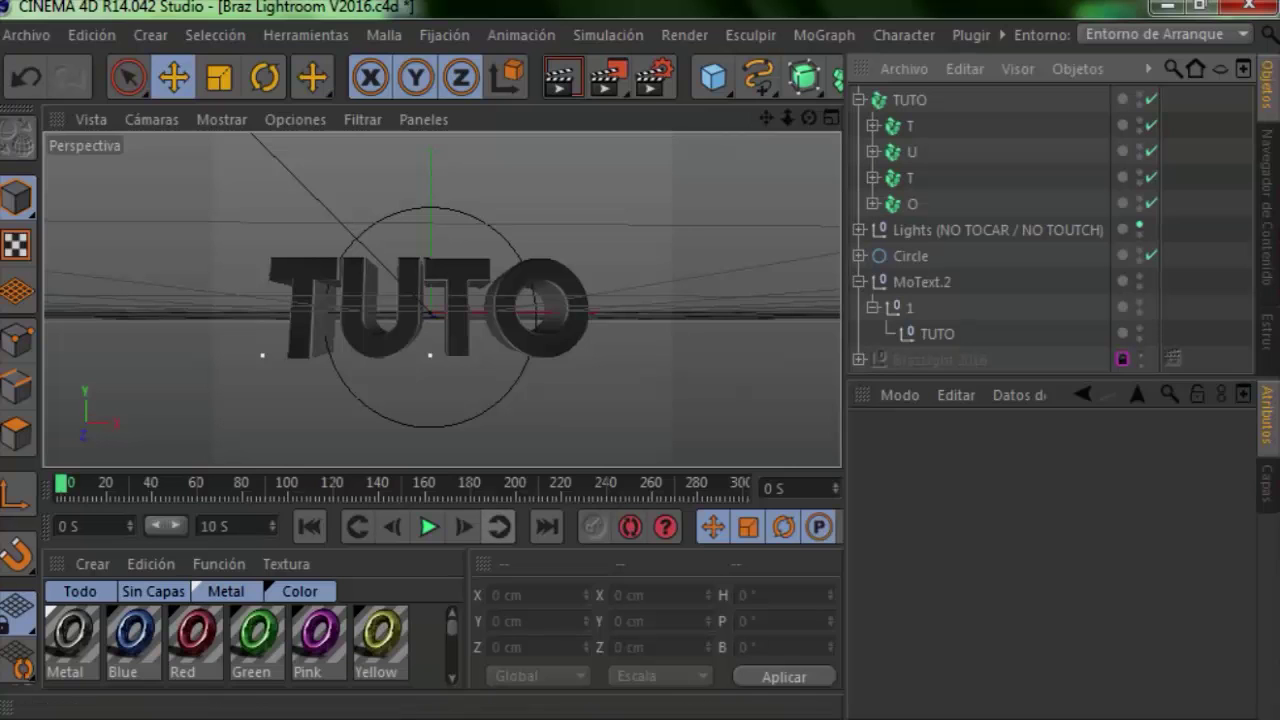
Apply preset brick material to the Ts and stone to U and O with cubic projection, then render
click(92, 563)
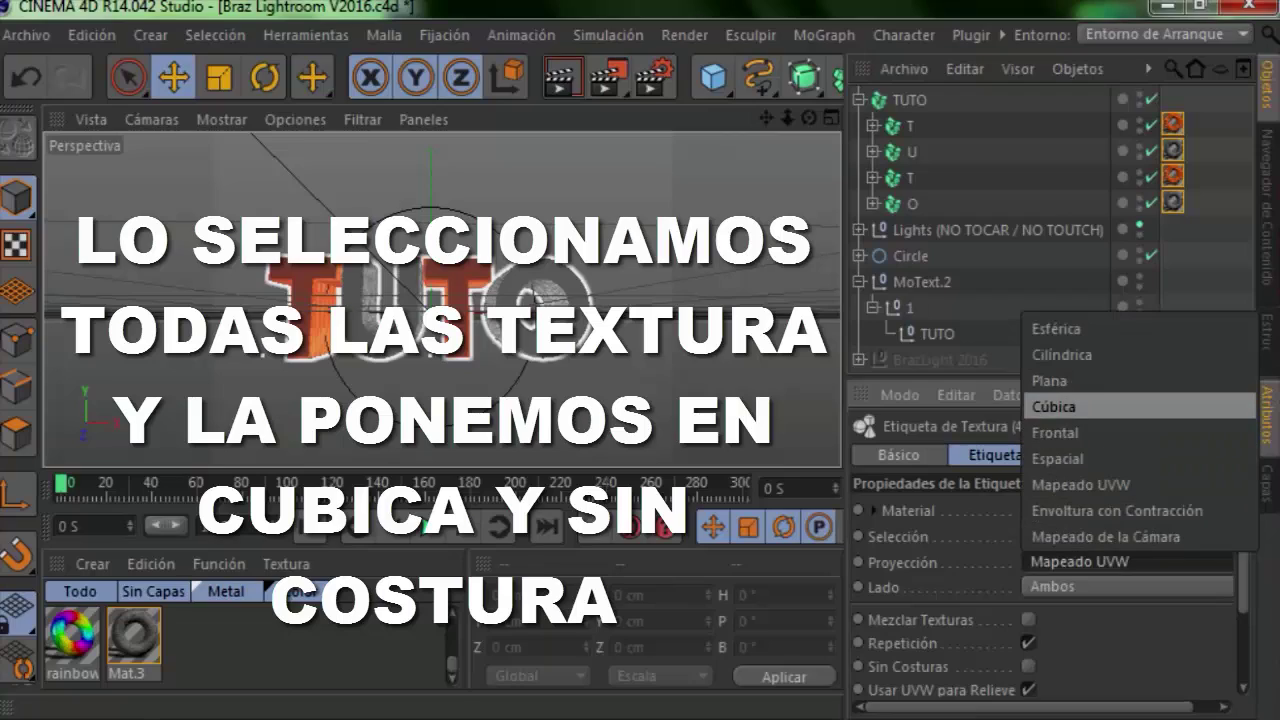
click(1060, 406)
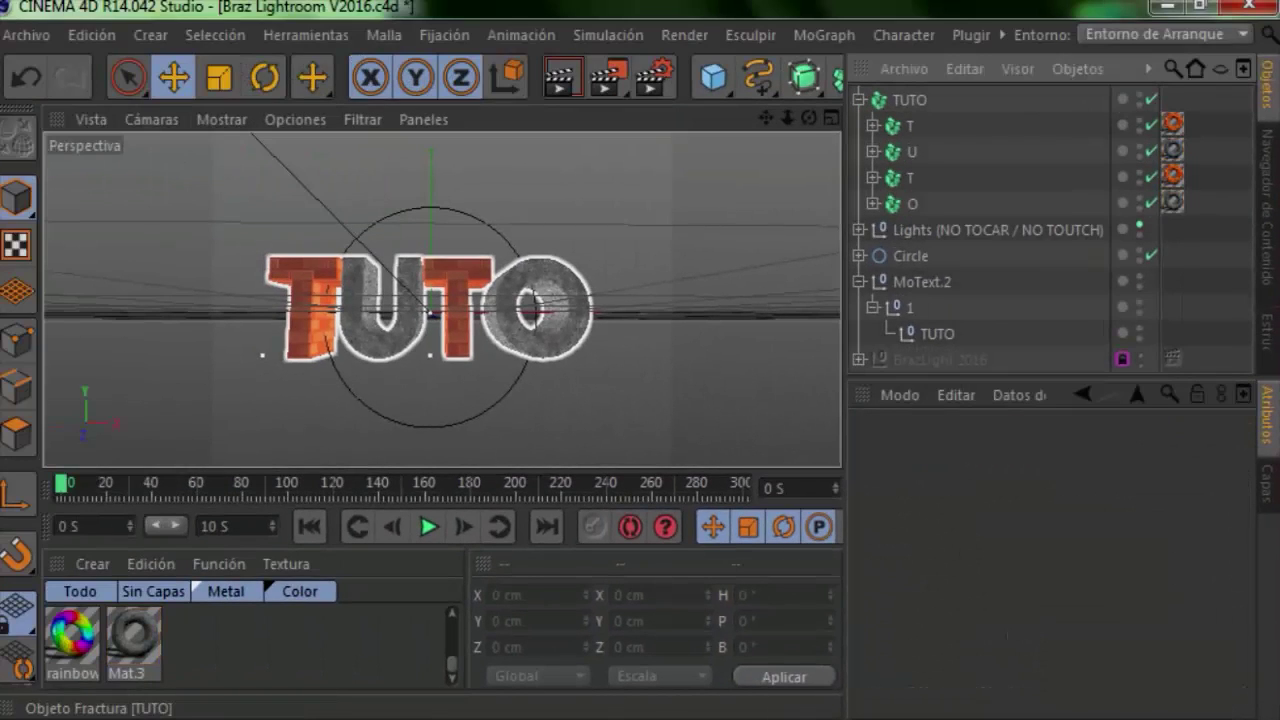
click(859, 100)
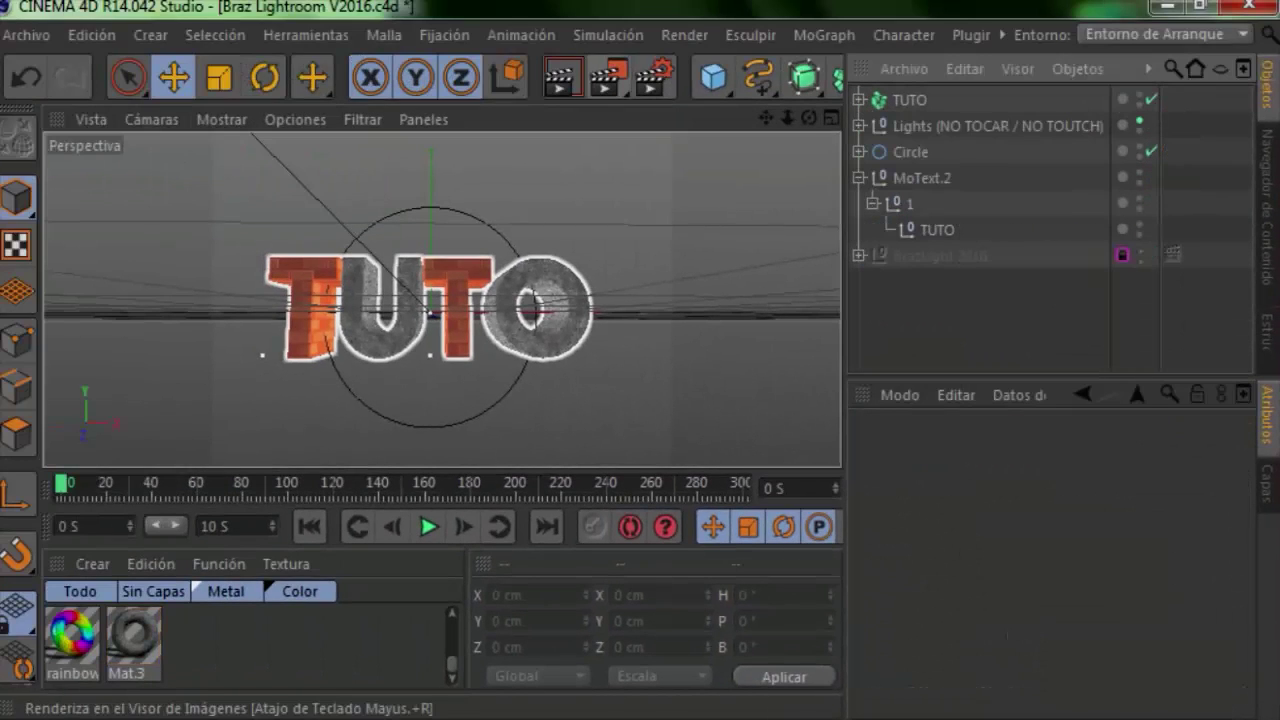
click(562, 77)
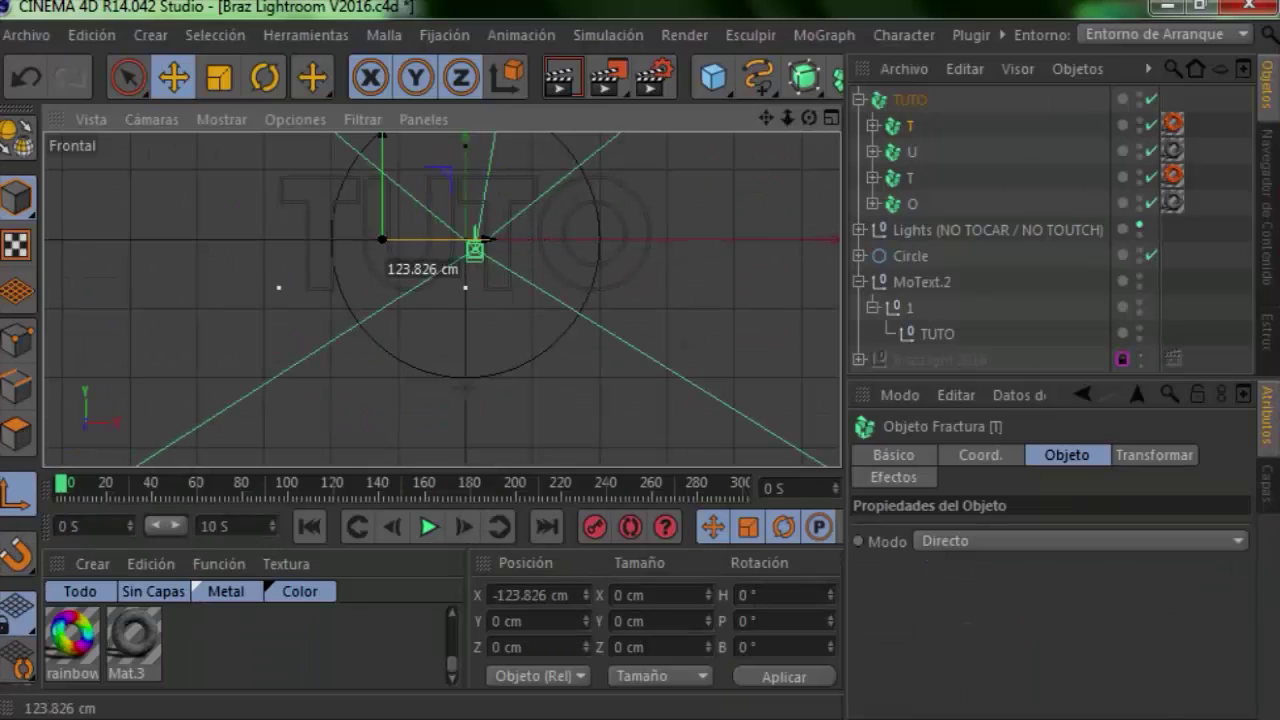
Slide the T and U Fracture objects along X onto their letters in the Front view
drag(483, 238, 425, 239)
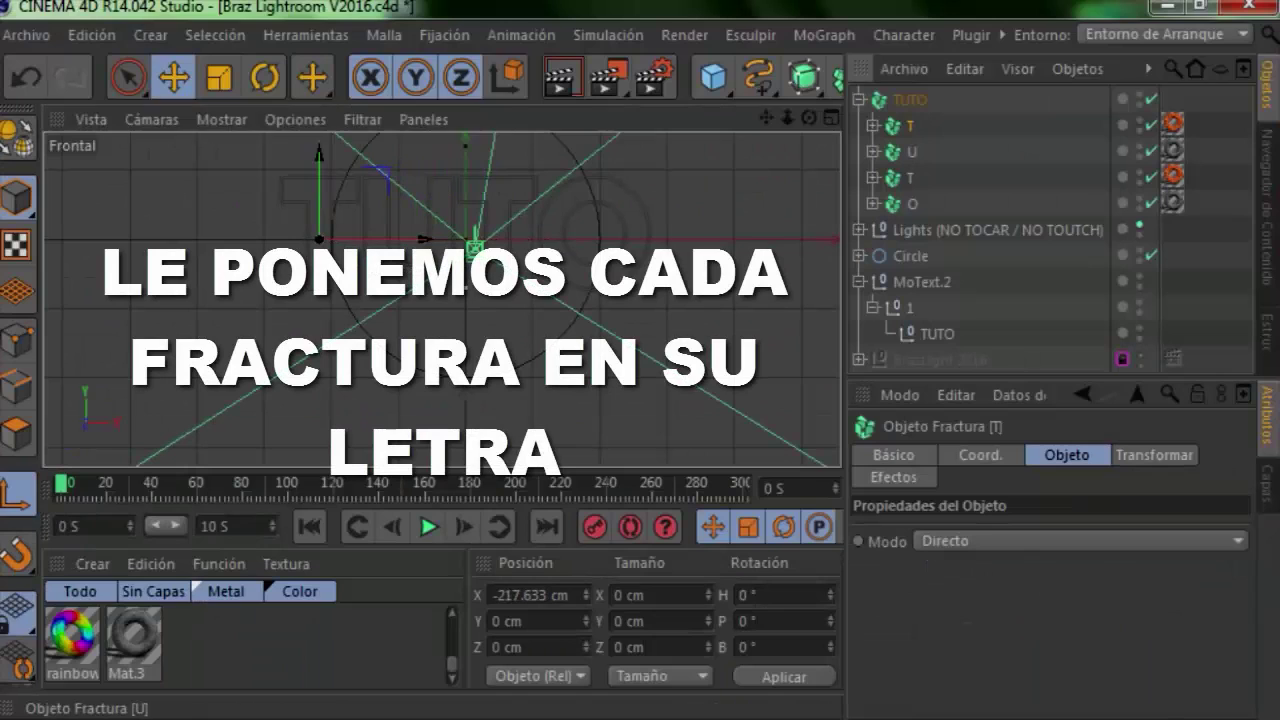
click(911, 152)
drag(480, 239, 476, 239)
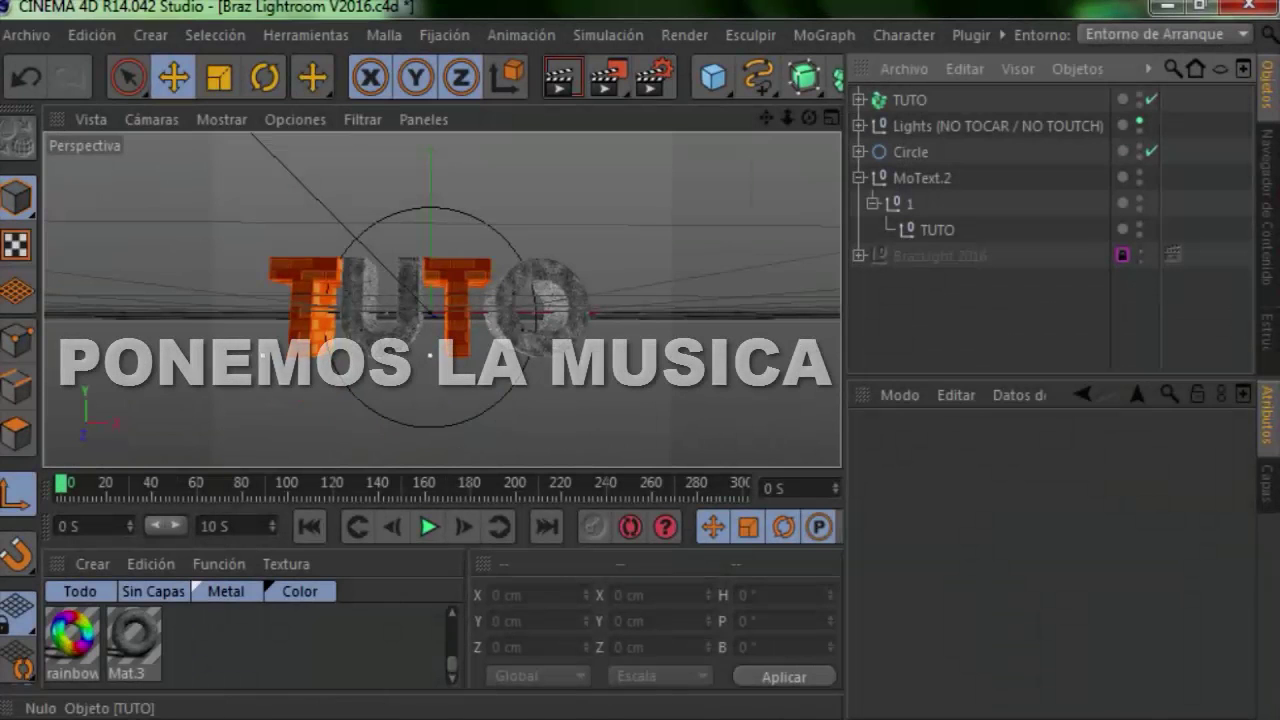
click(921, 178)
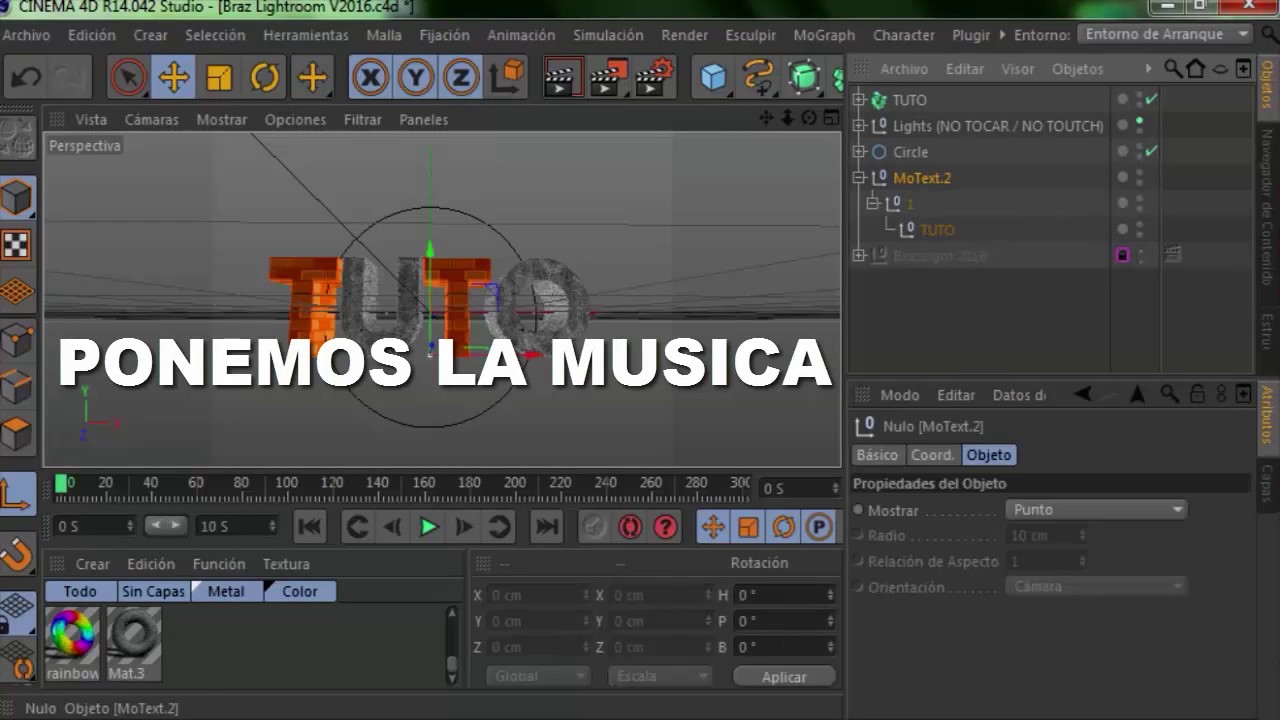
key(Delete)
click(824, 34)
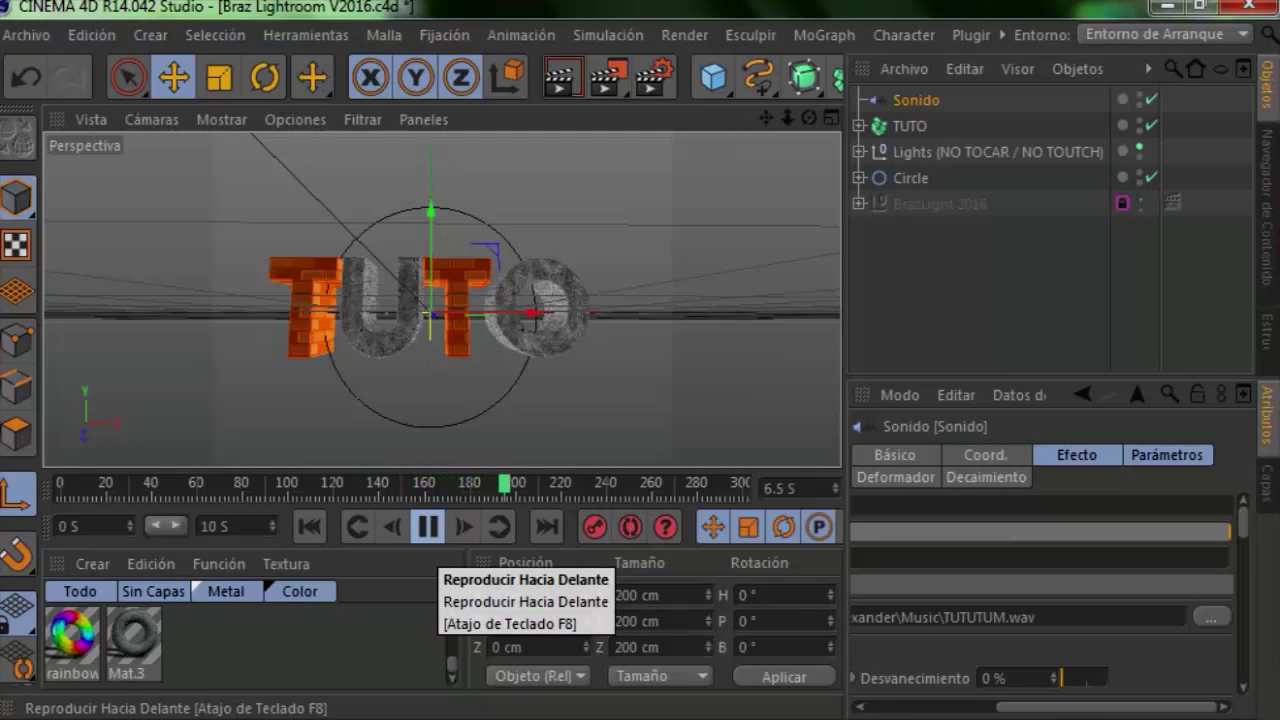
click(428, 526)
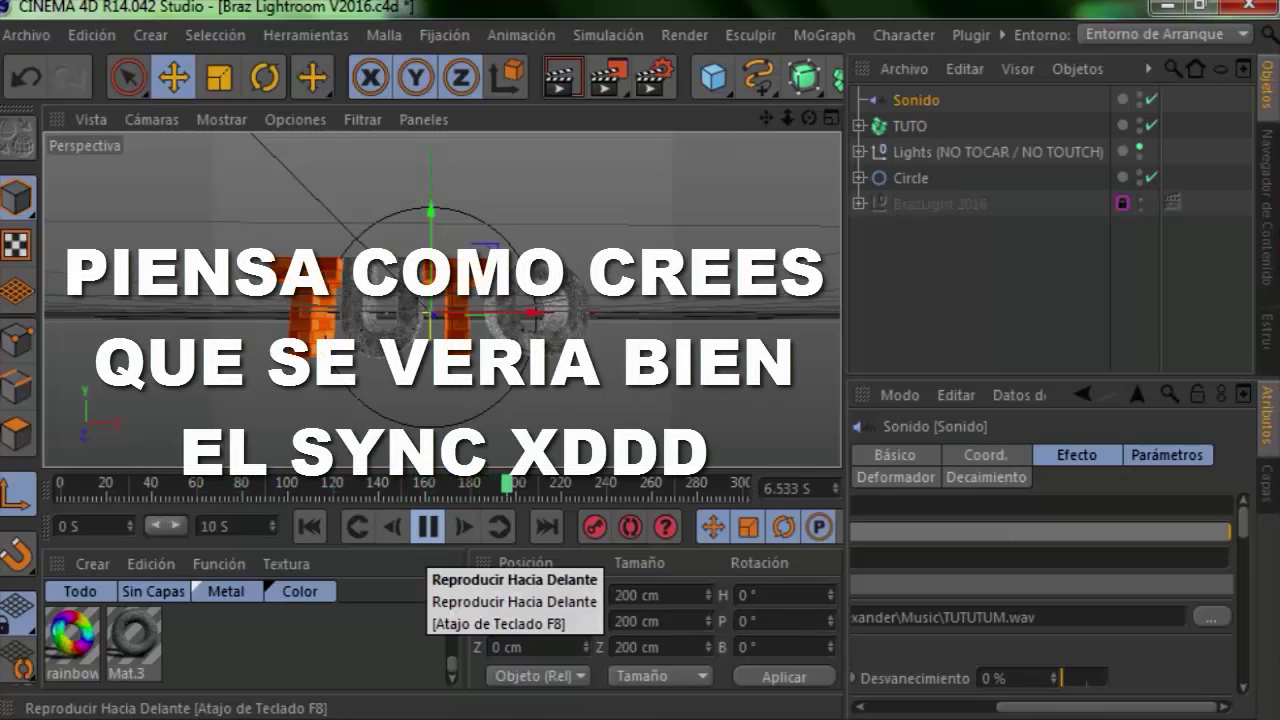
click(428, 526)
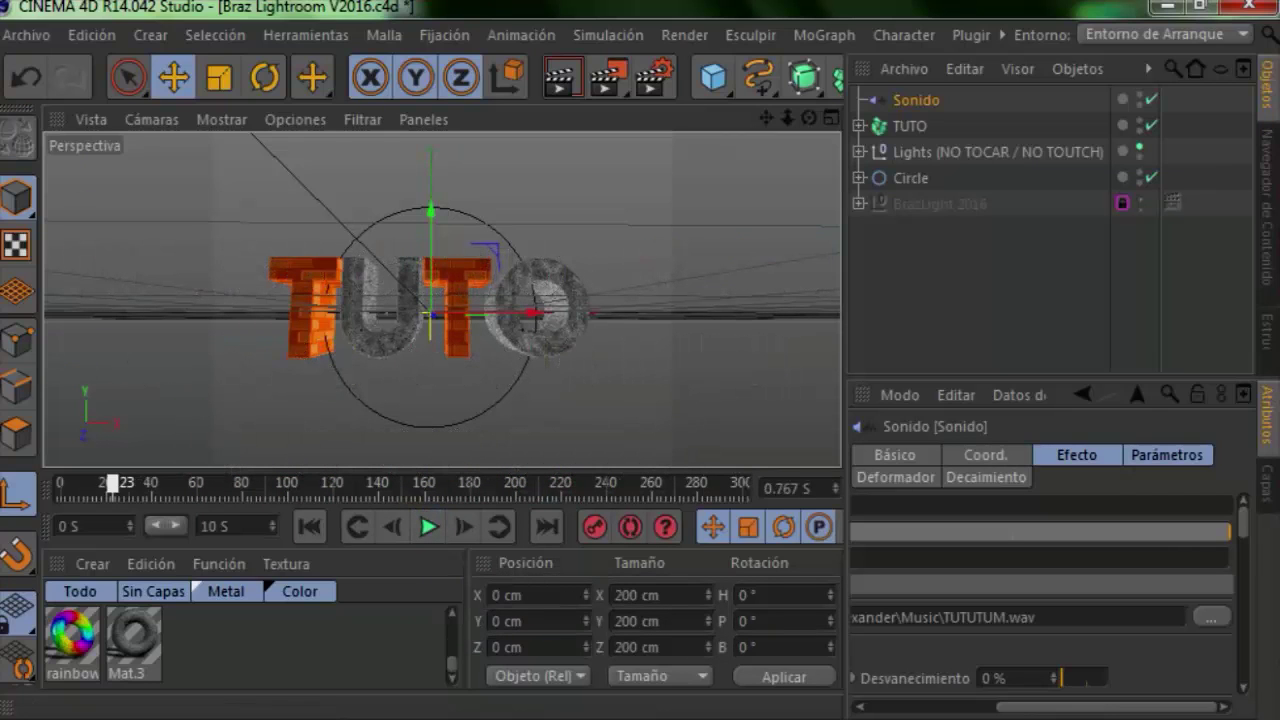
Rewind to frame 0 and rotate the Circle camera rig to a heading of 42°
key(shift+f)
click(980, 280)
click(930, 203)
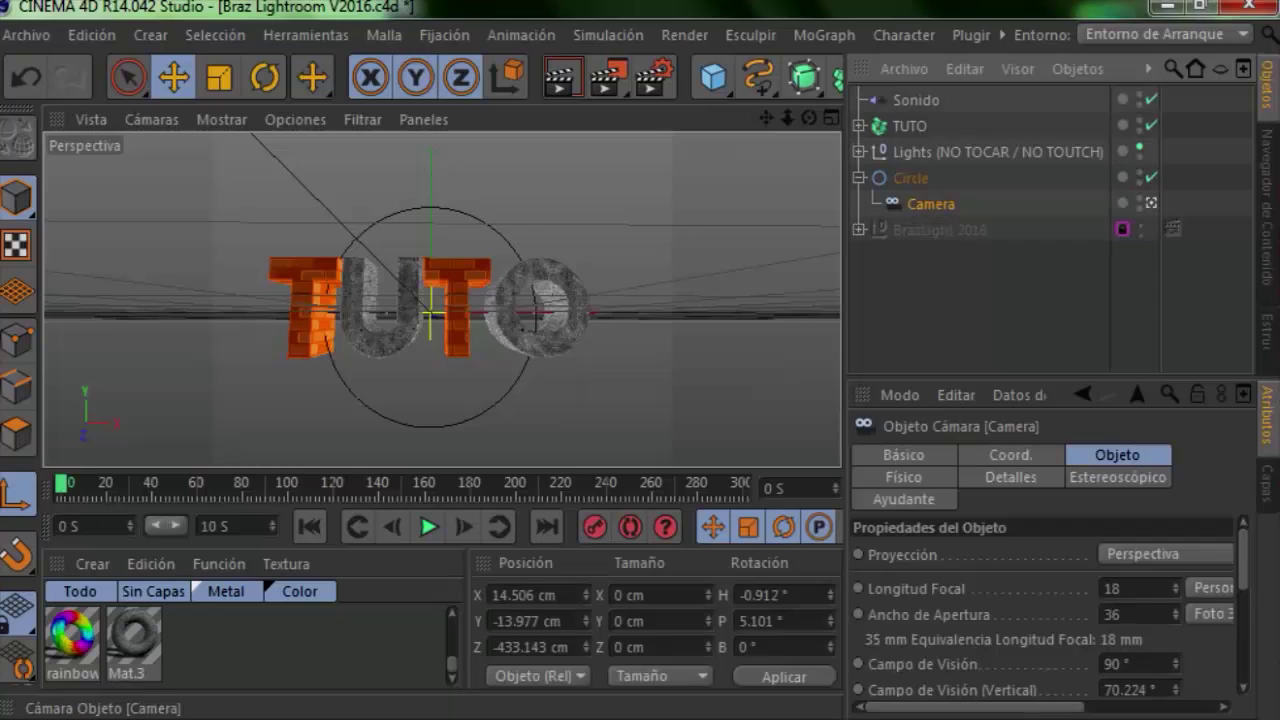
click(910, 177)
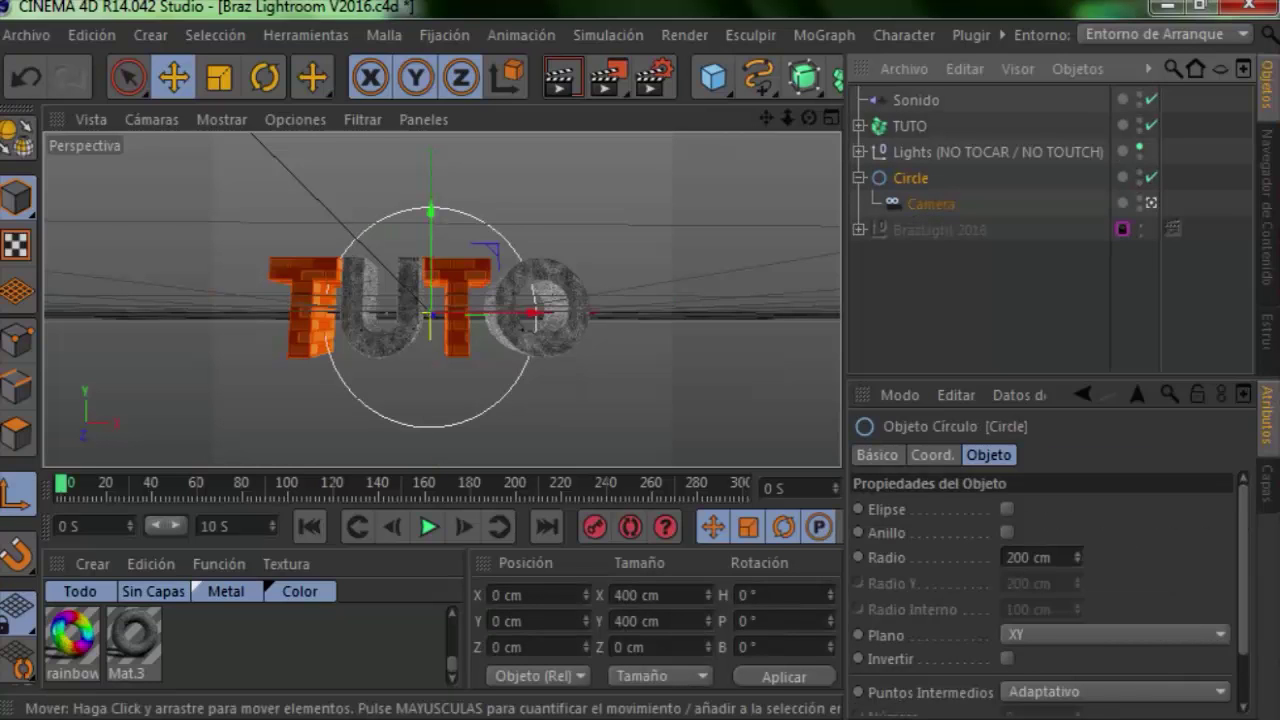
click(265, 78)
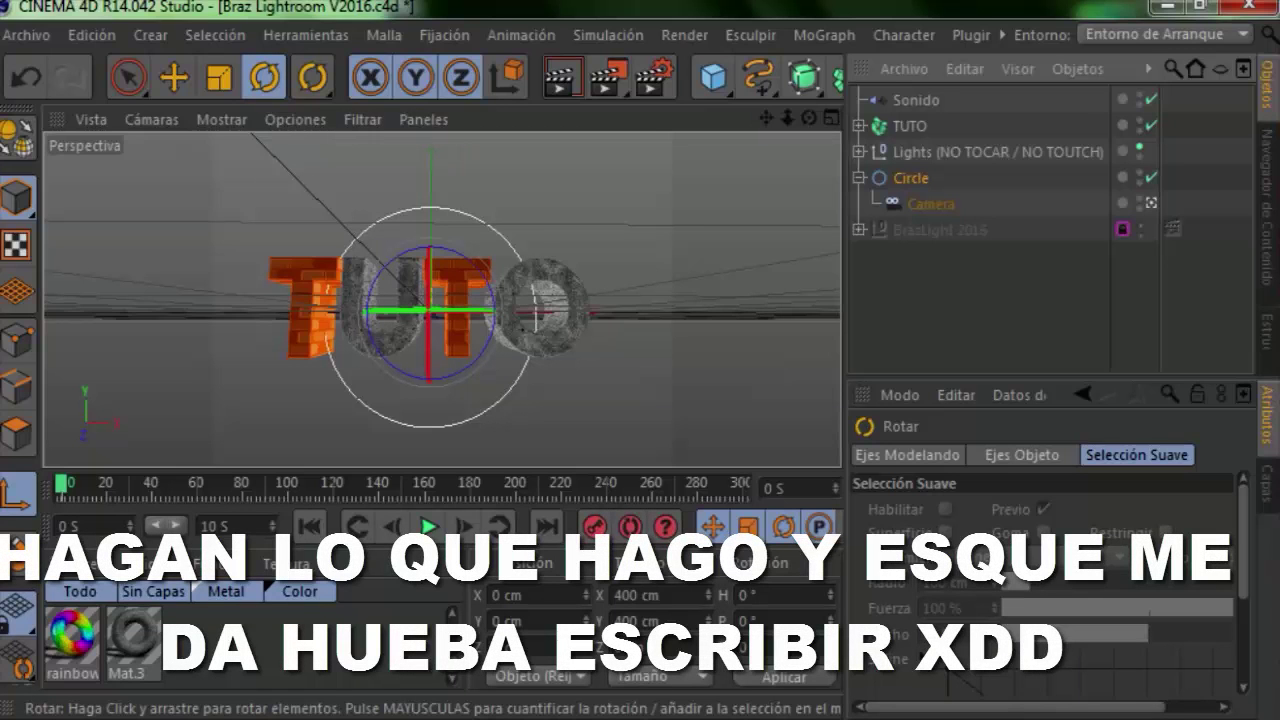
drag(470, 312, 460, 285)
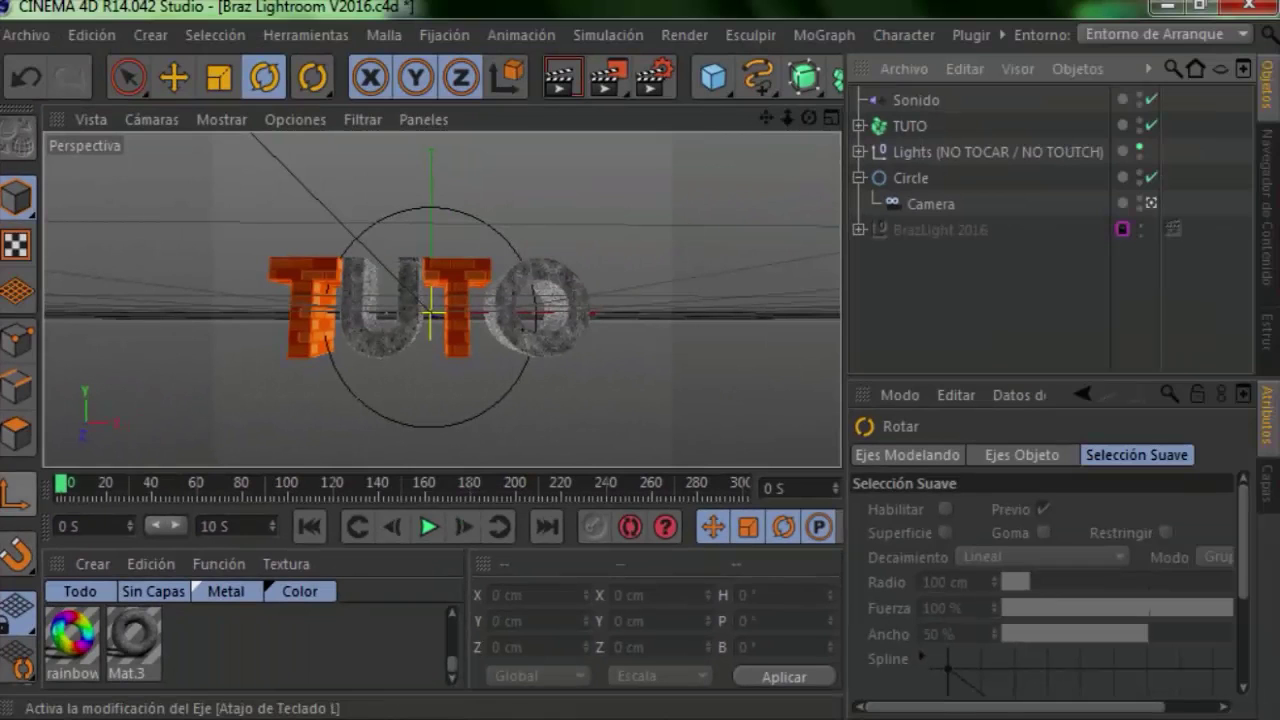
click(431, 315)
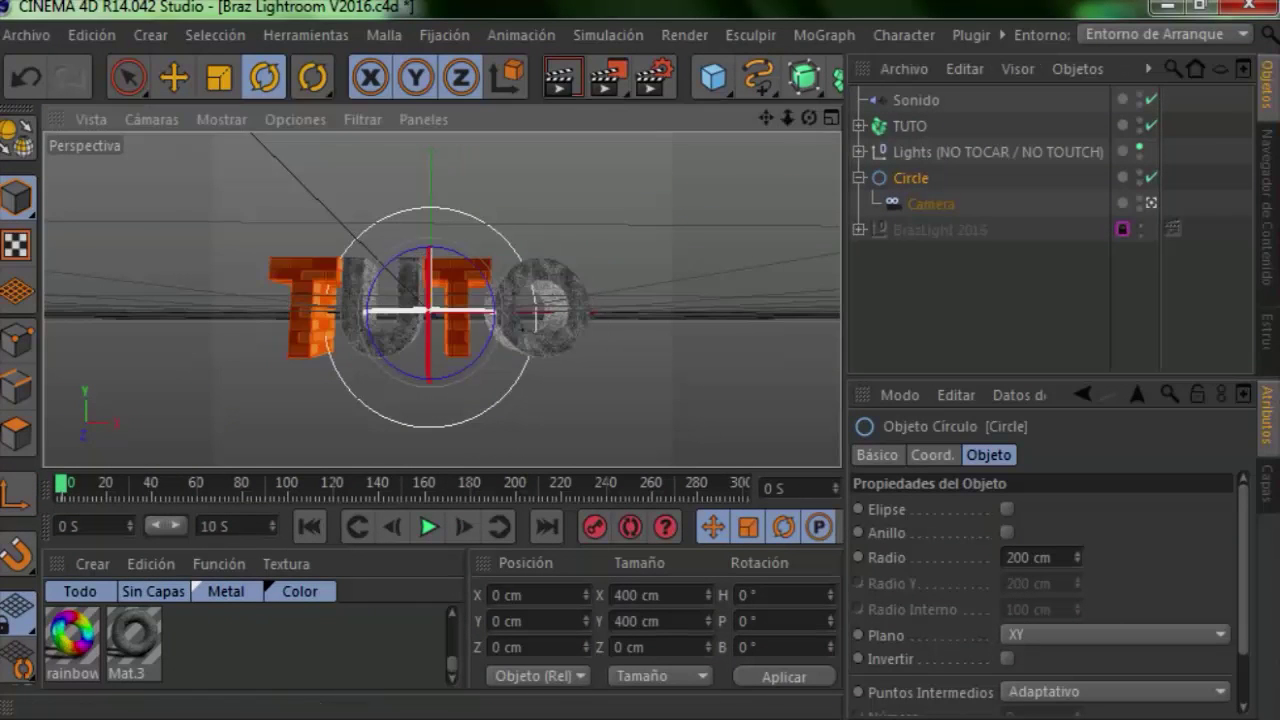
drag(431, 315, 246, 267)
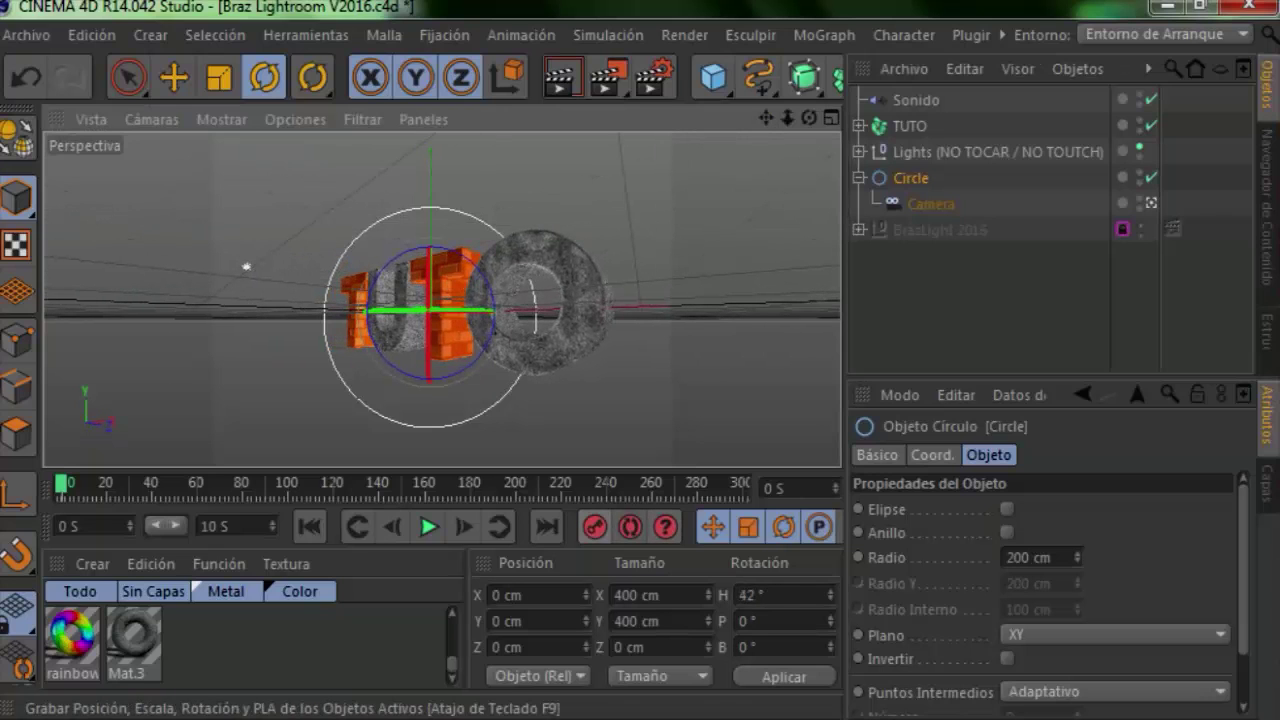
Dolly the Camera back from TUTO and expand TUTO to show its letters
click(931, 203)
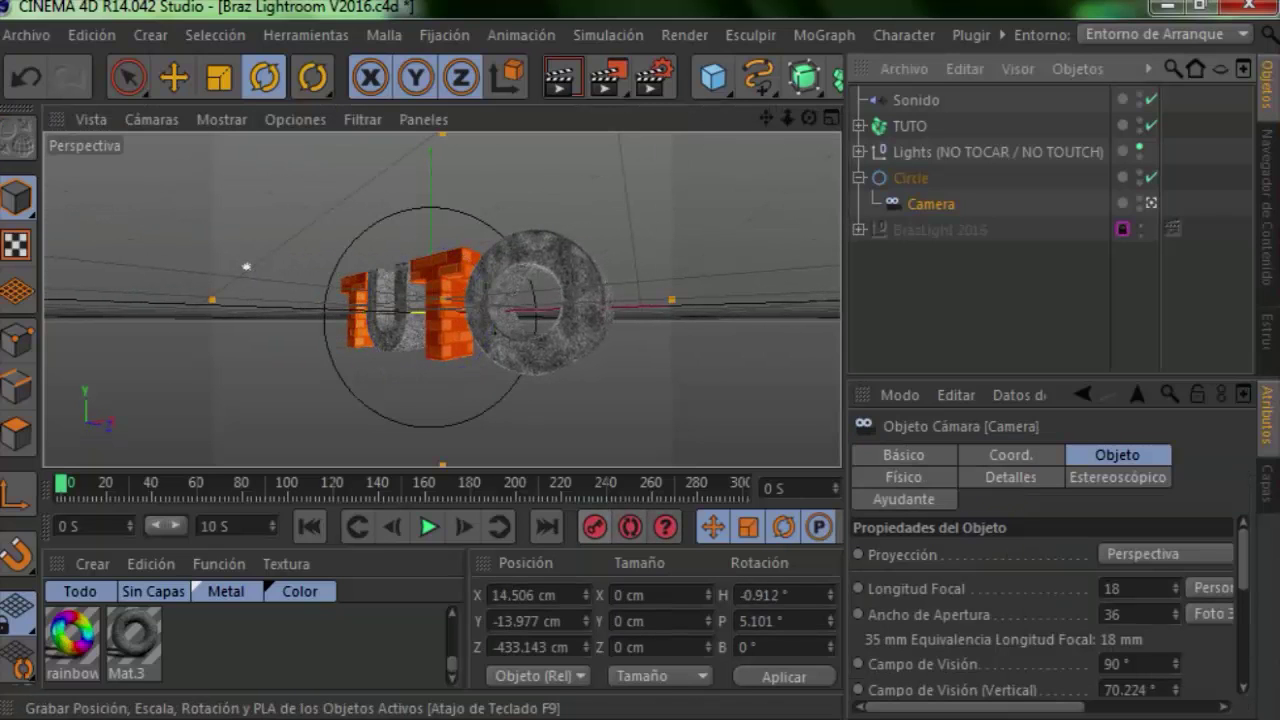
drag(787, 117, 760, 117)
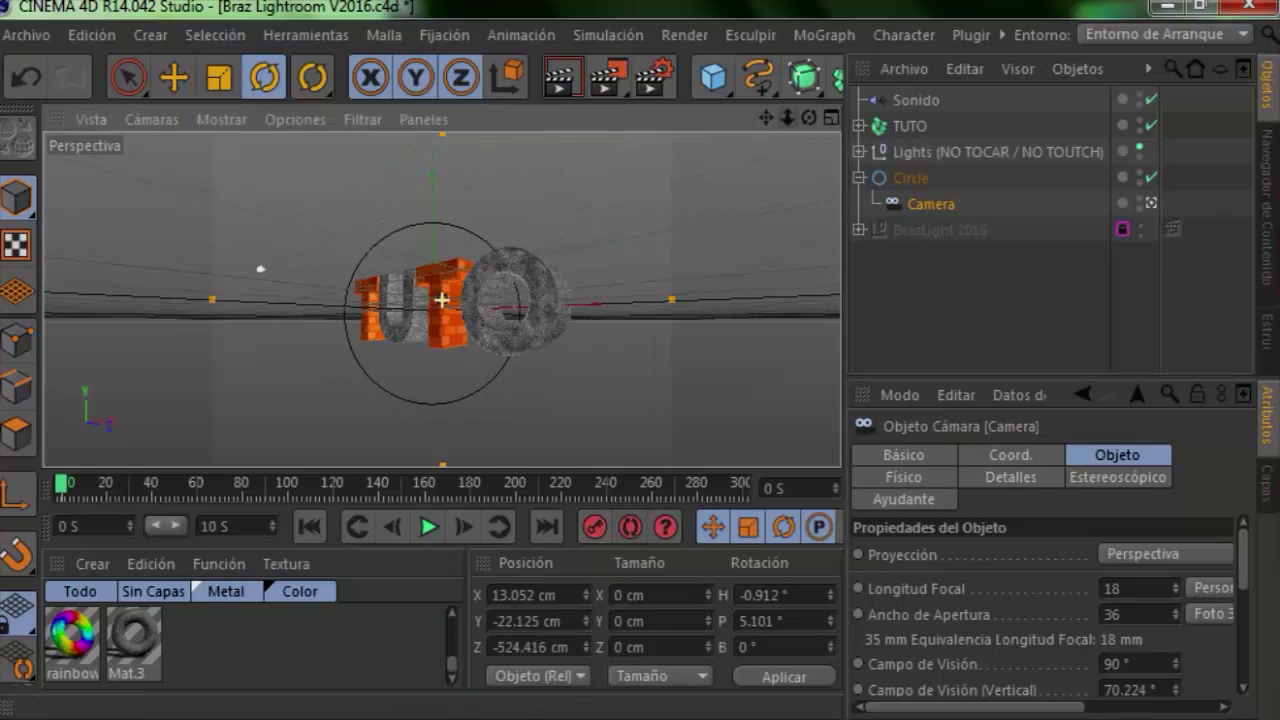
click(910, 178)
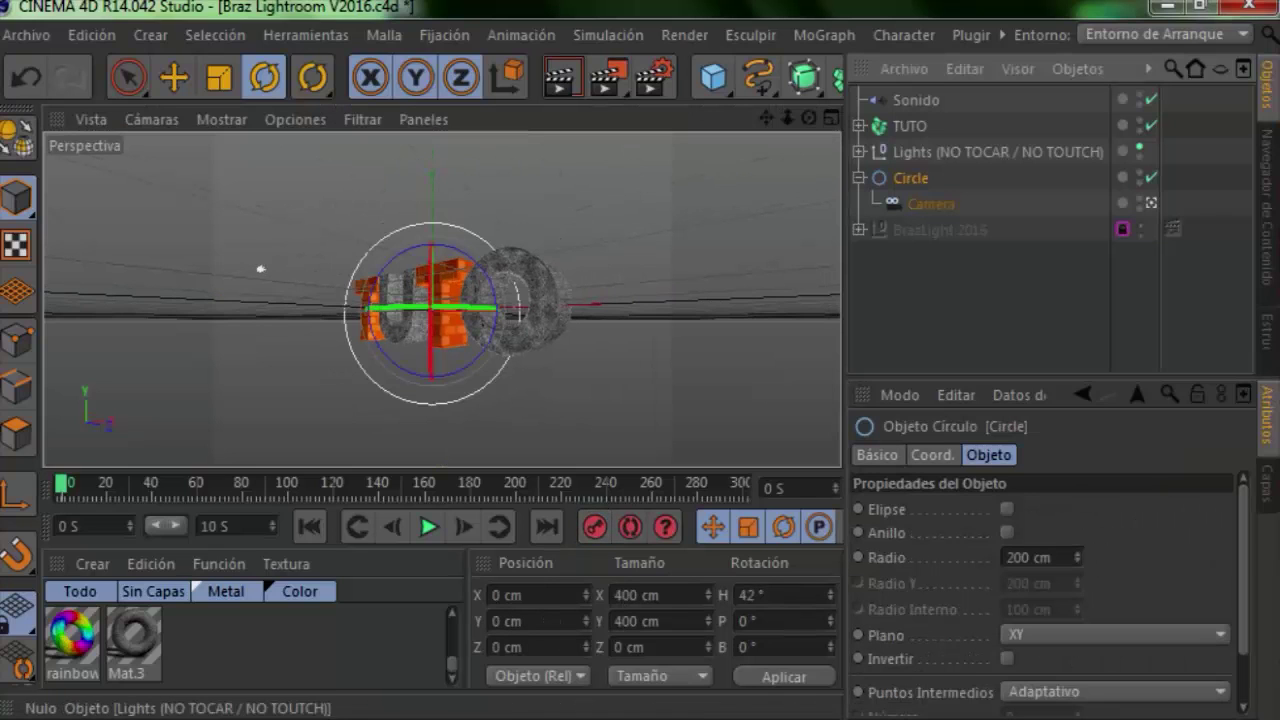
click(910, 126)
click(858, 126)
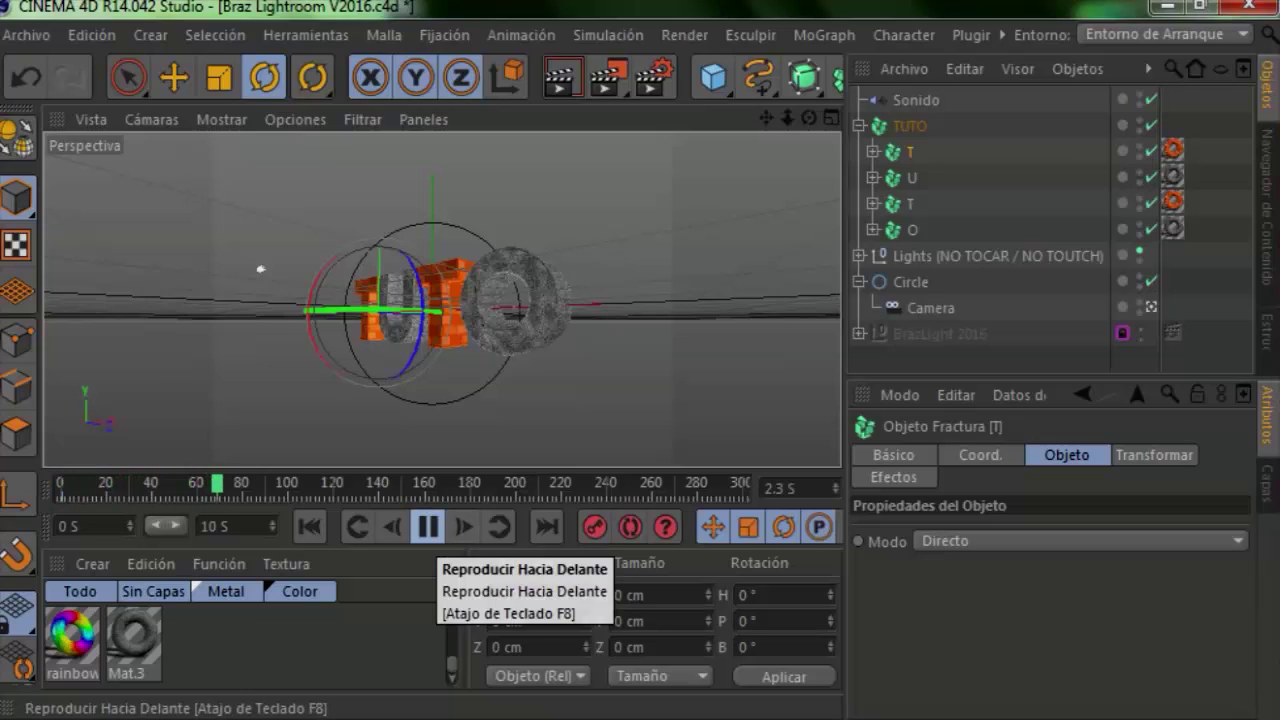
Stop the preview playback and step forward to frame 70 (2.333 S)
click(428, 526)
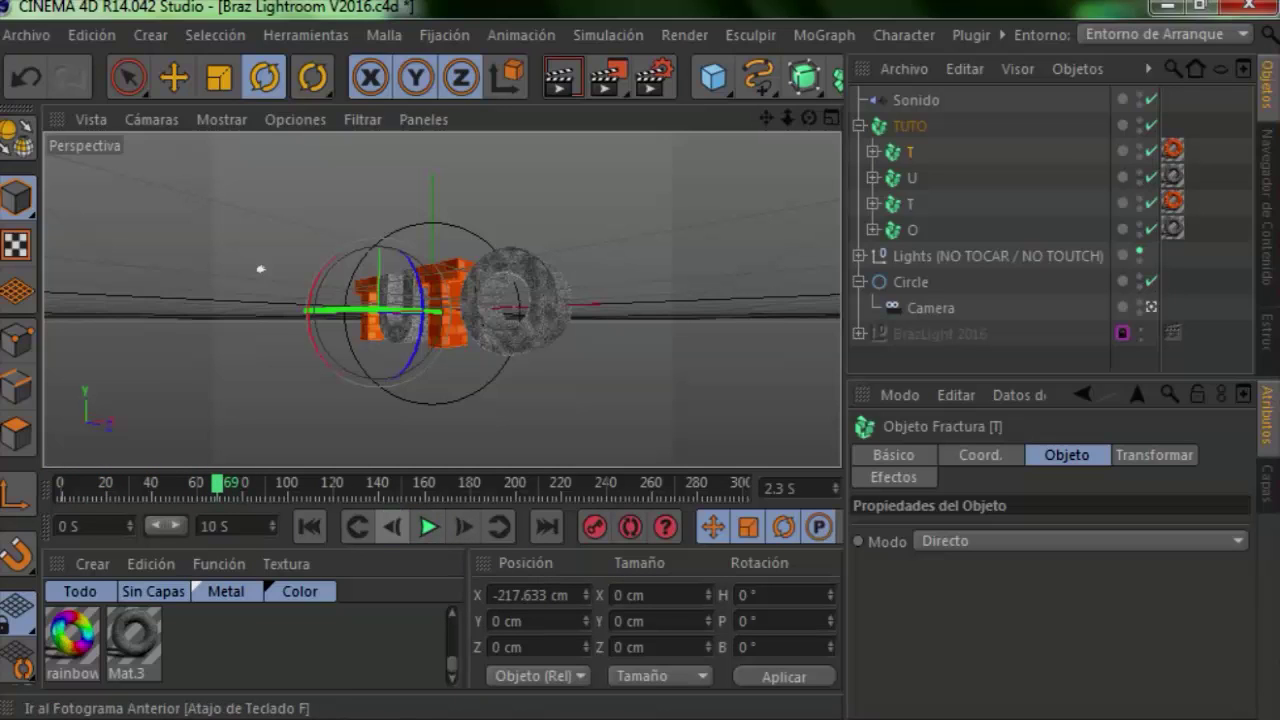
click(463, 526)
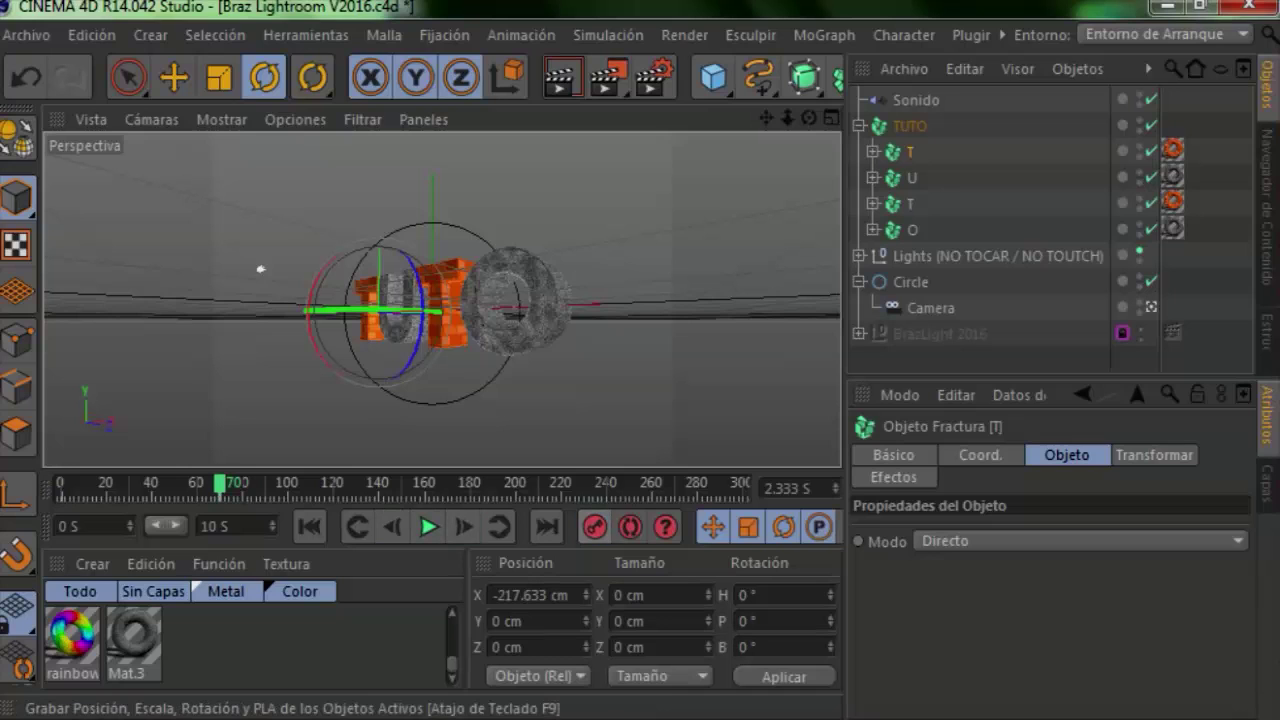
Rotate the first T's Fracture to pitch -360.435° at frame 70, then orbit to check it
mouse_move(309, 298)
mouse_down()
mouse_move(318, 272)
mouse_move(424, 275)
mouse_move(352, 318)
mouse_move(349, 300)
mouse_up()
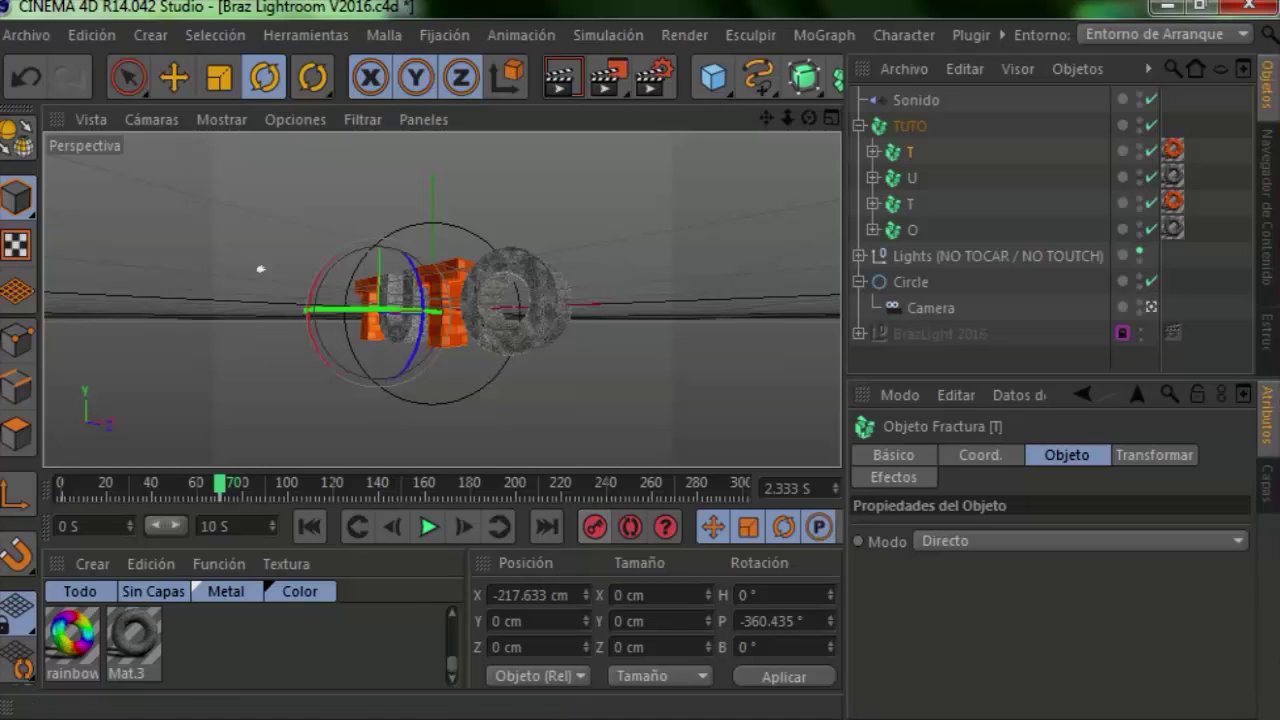
alt+drag(260, 268, 330, 268)
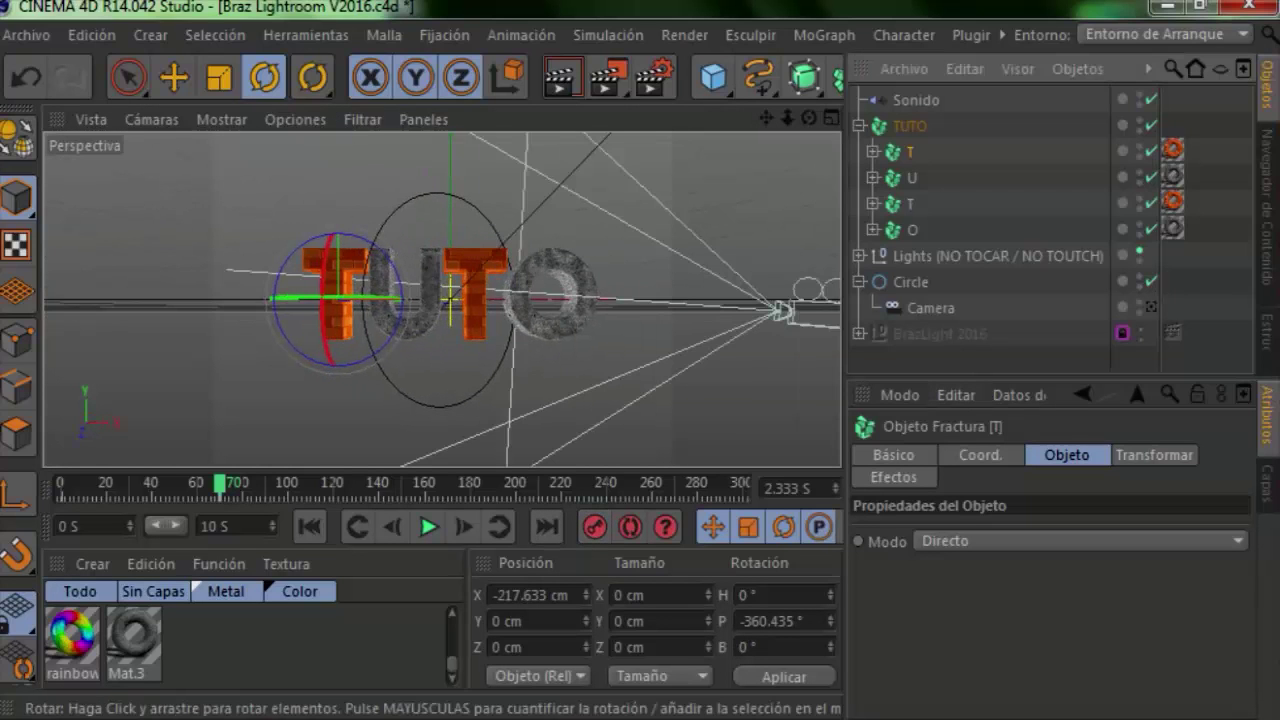
mouse_move(450, 290)
alt+mouse_down()
mouse_move(440, 300)
mouse_move(260, 268)
alt+mouse_up()
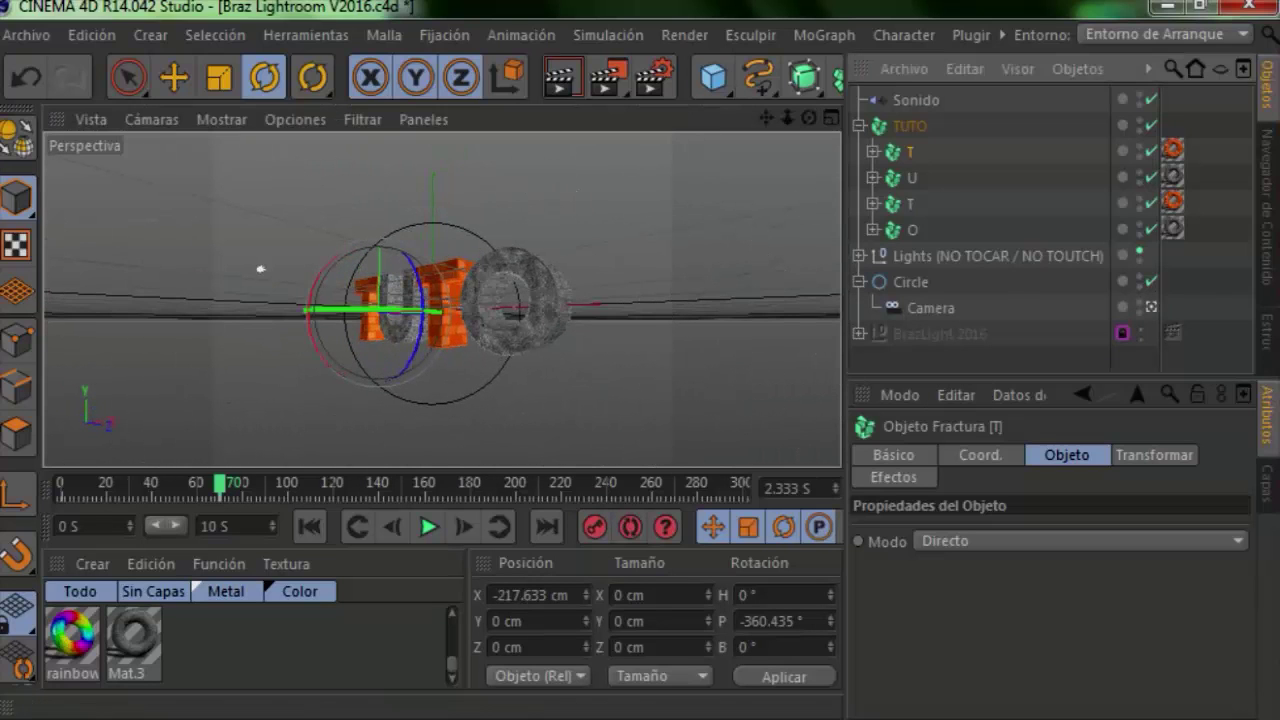
Play back the first T's backward spin from the start, then scrub back to frame 70
click(392, 527)
click(428, 527)
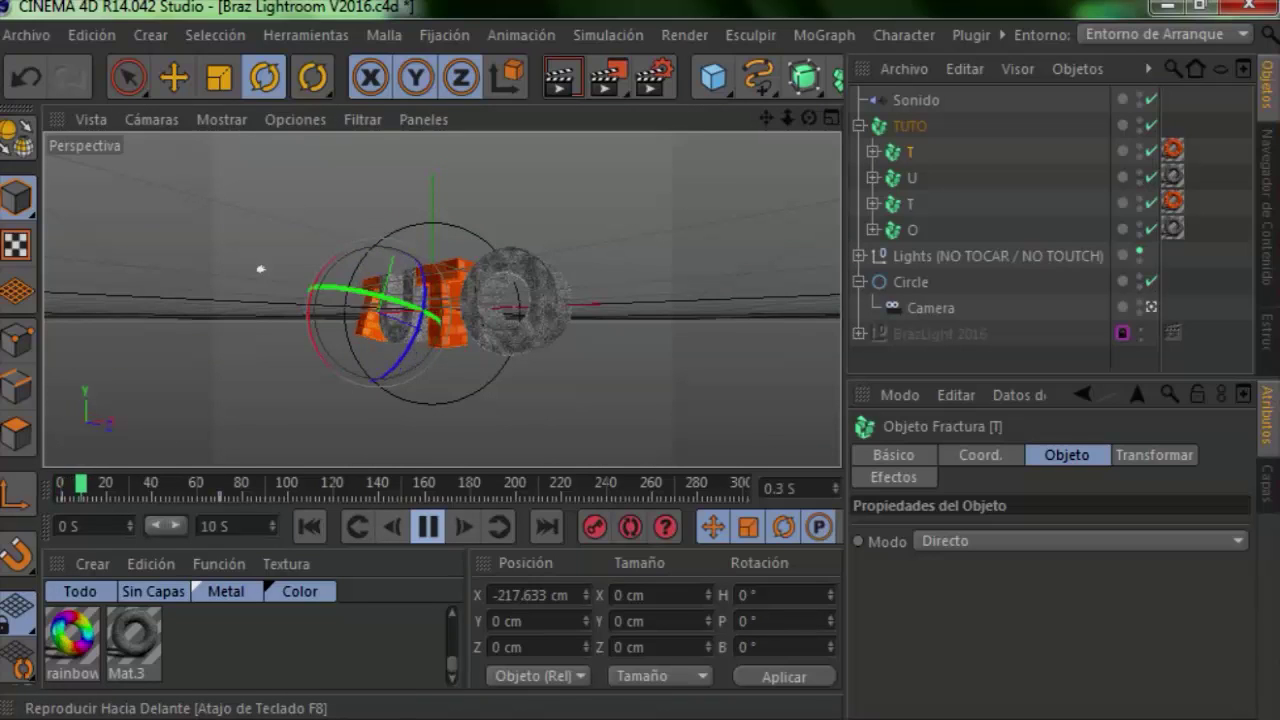
click(428, 527)
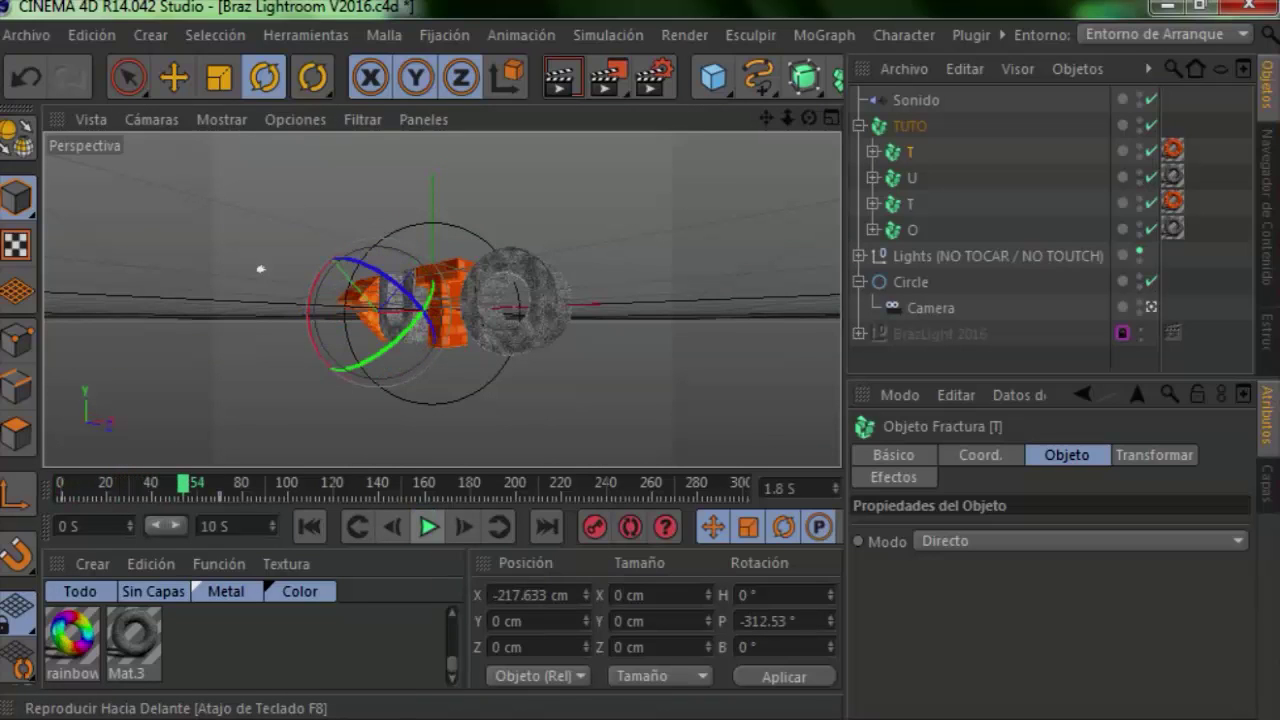
click(428, 527)
click(428, 527)
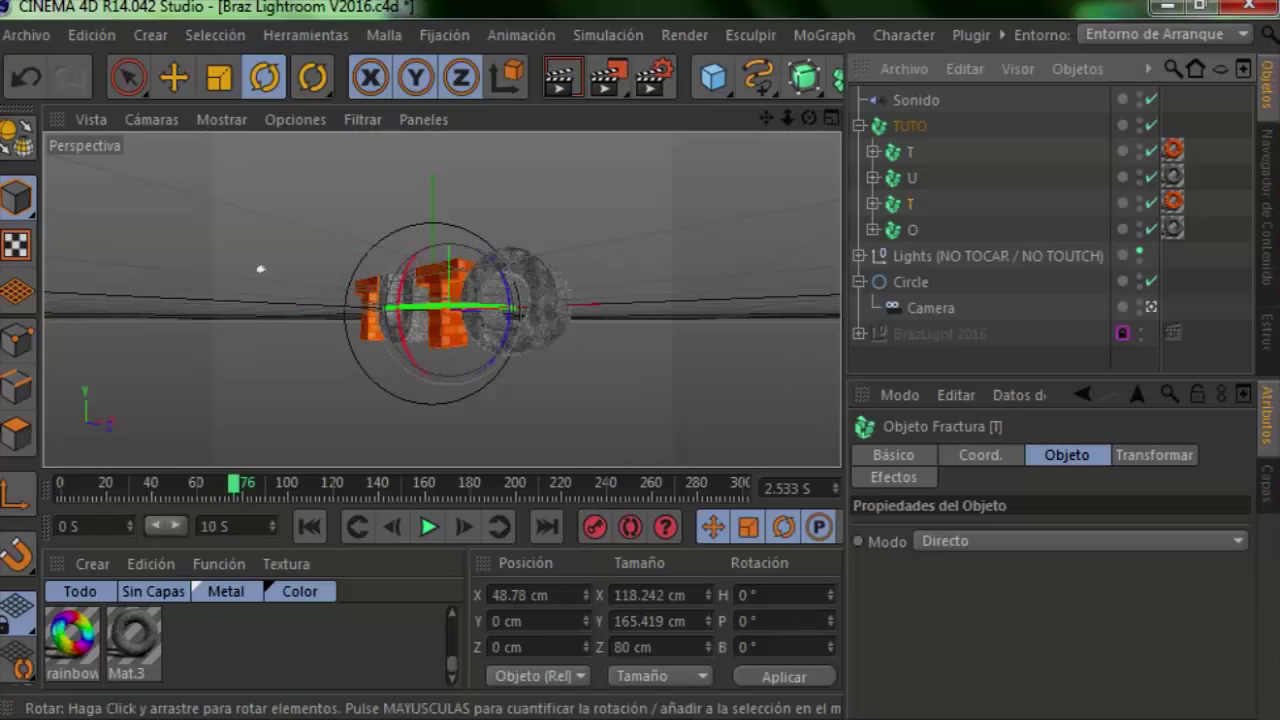
key(f)
key(f)
key(f)
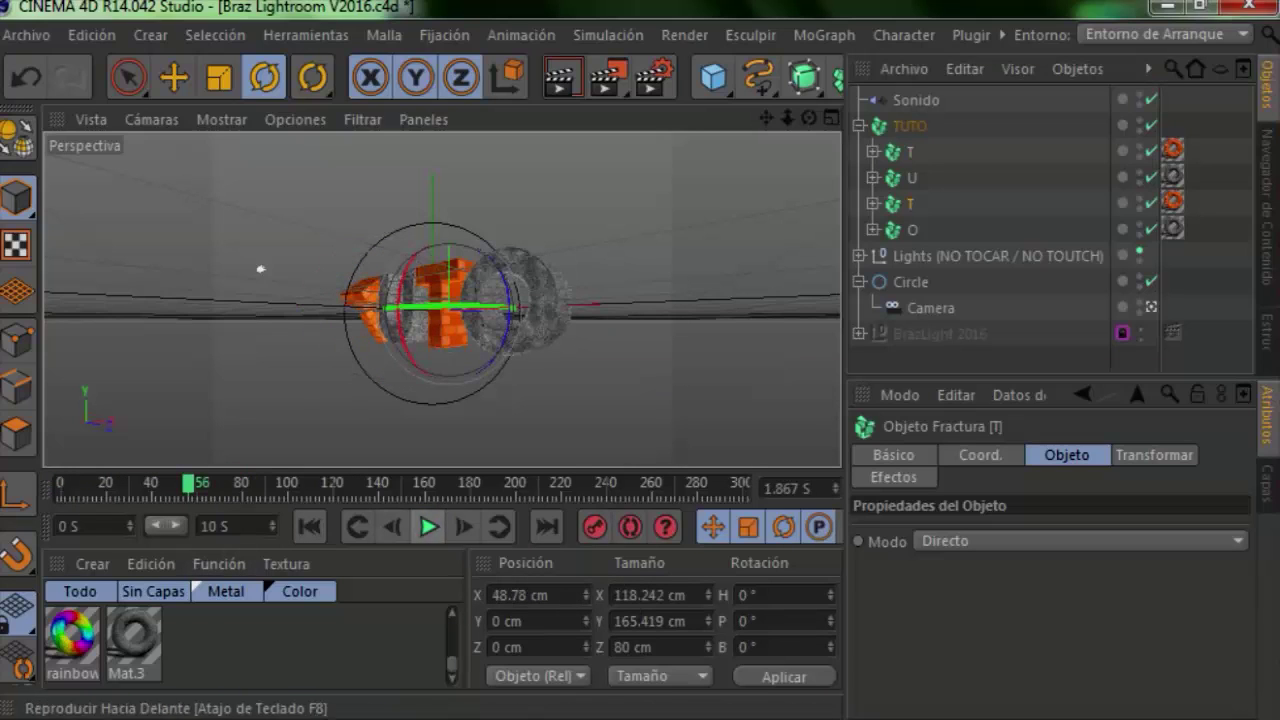
key(g)
key(g)
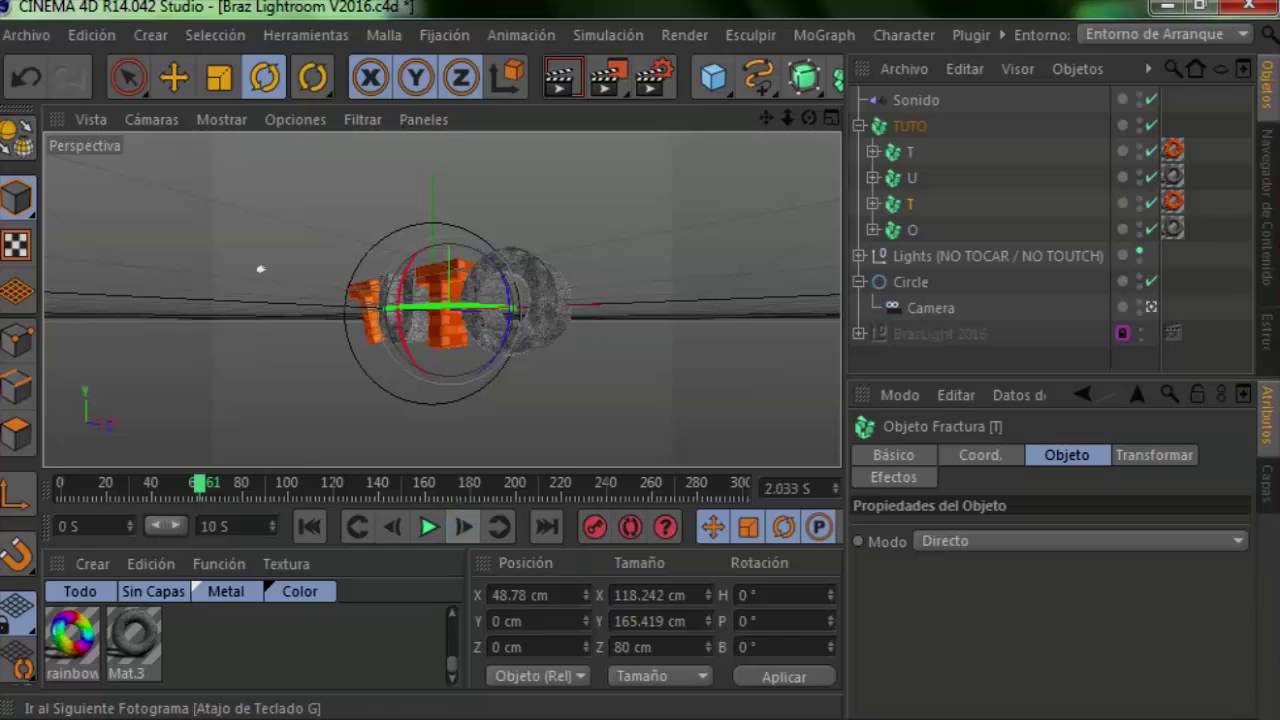
key(g)
key(g)
key(g)
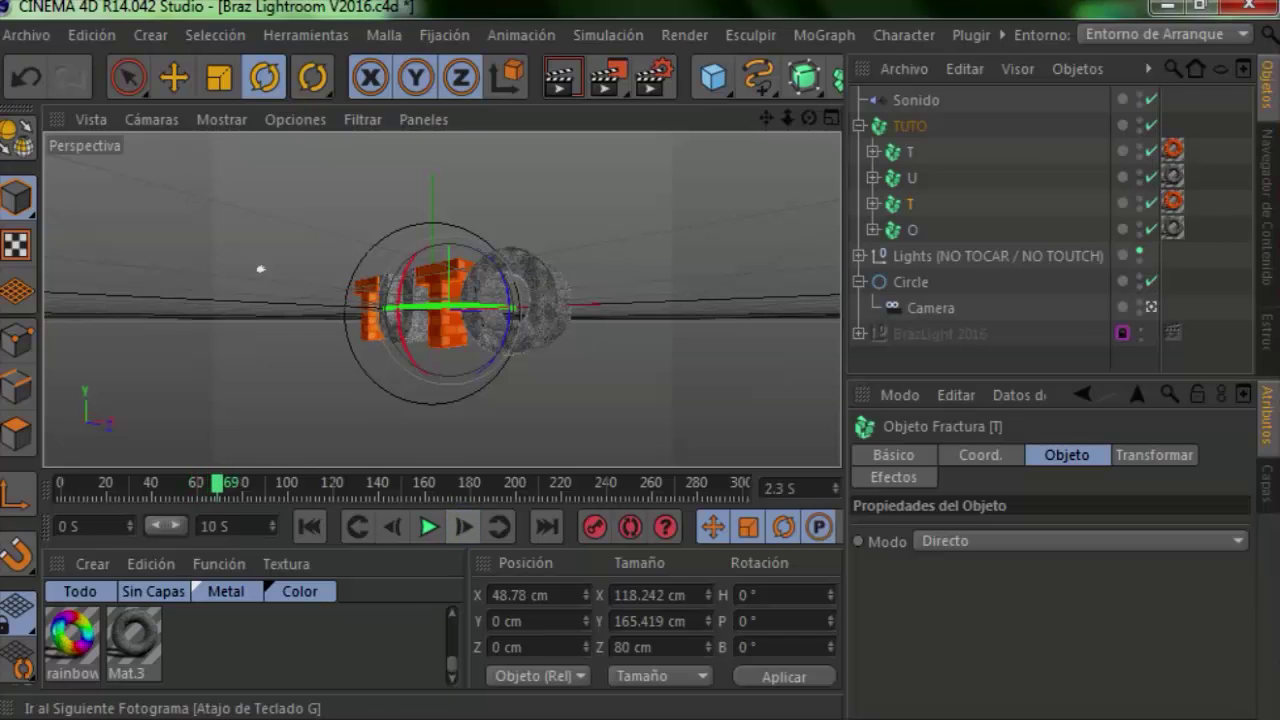
click(392, 526)
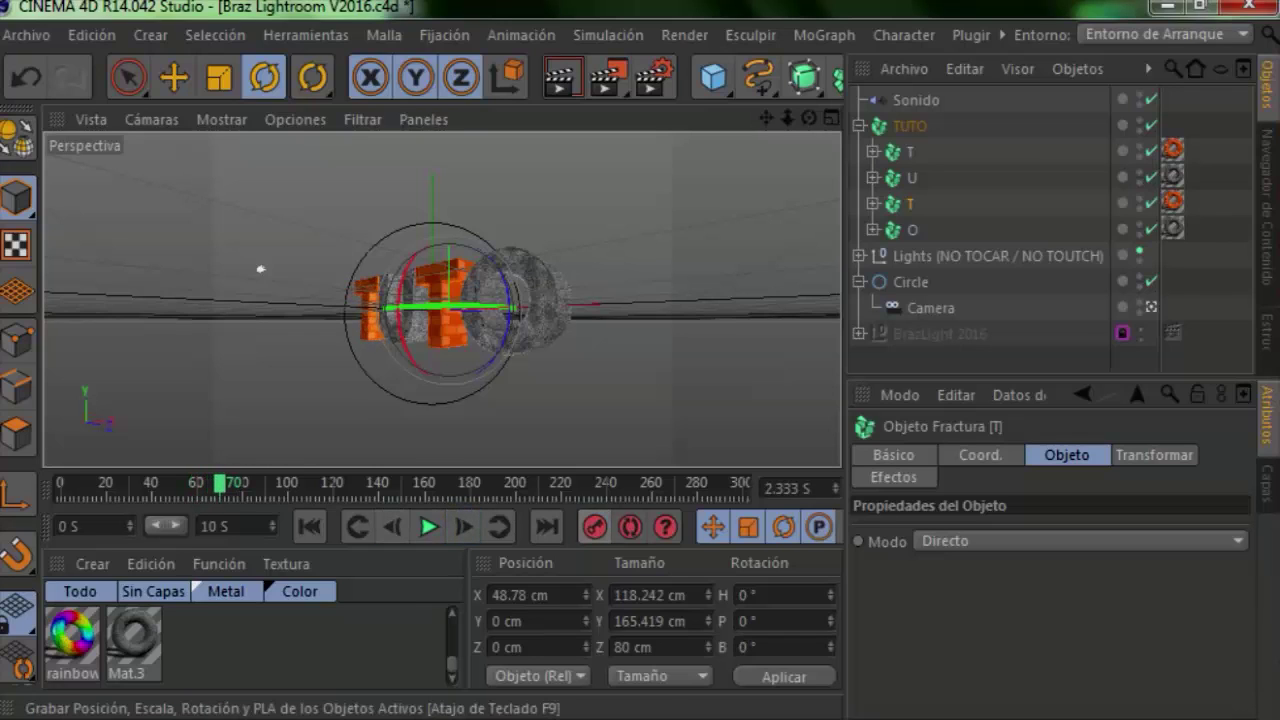
Spin the second T forward in pitch at frame 70 and record its rotation keyframe
mouse_move(400, 290)
mouse_down()
mouse_move(402, 250)
mouse_move(410, 320)
mouse_up()
key(ctrl+z)
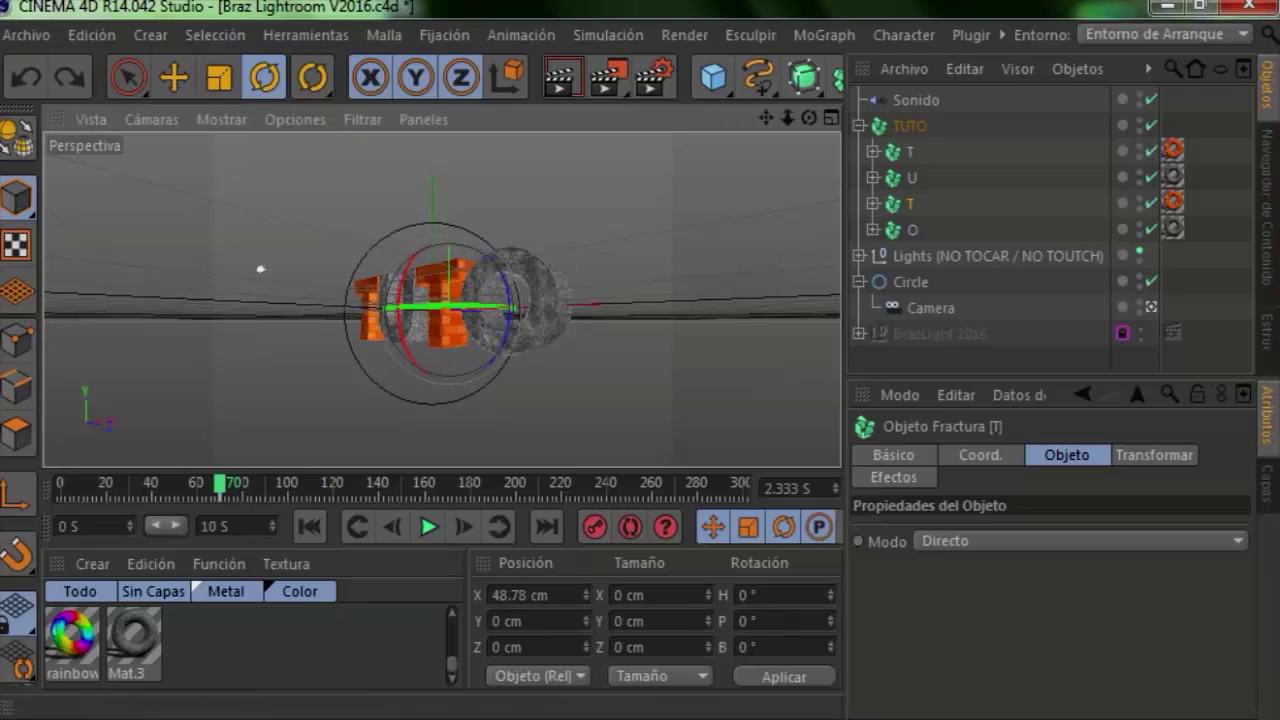
click(309, 526)
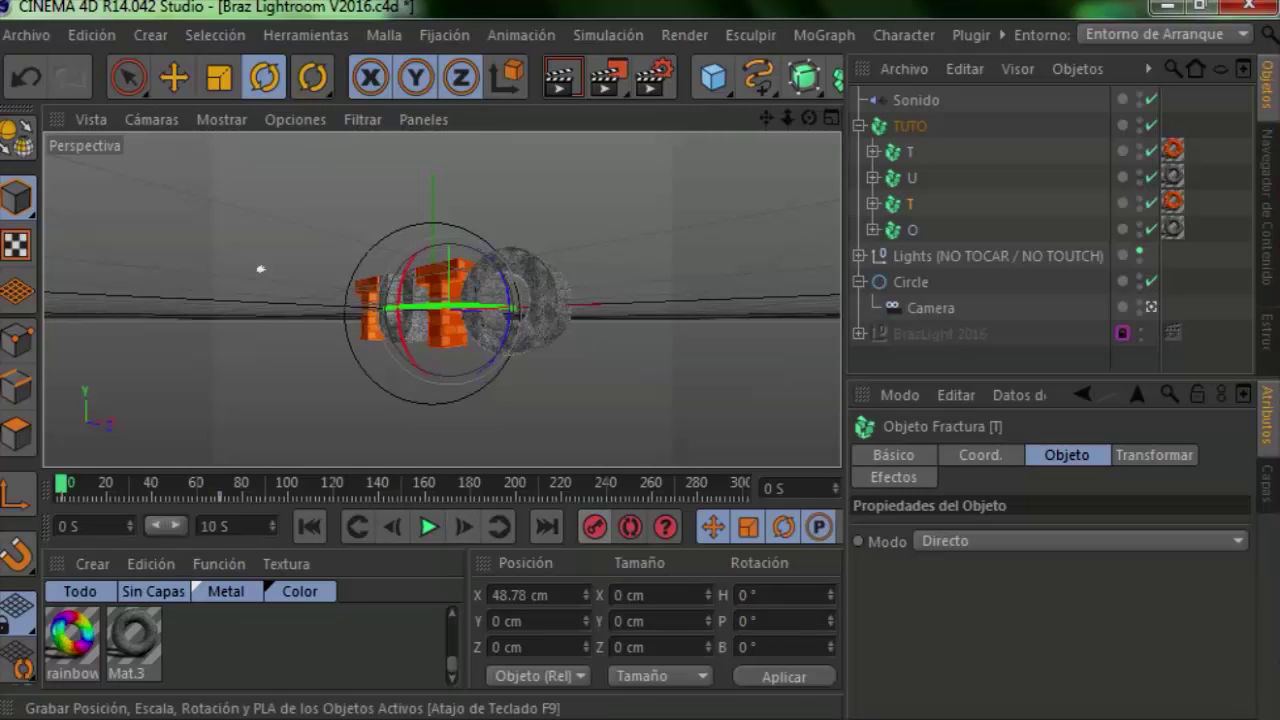
click(357, 526)
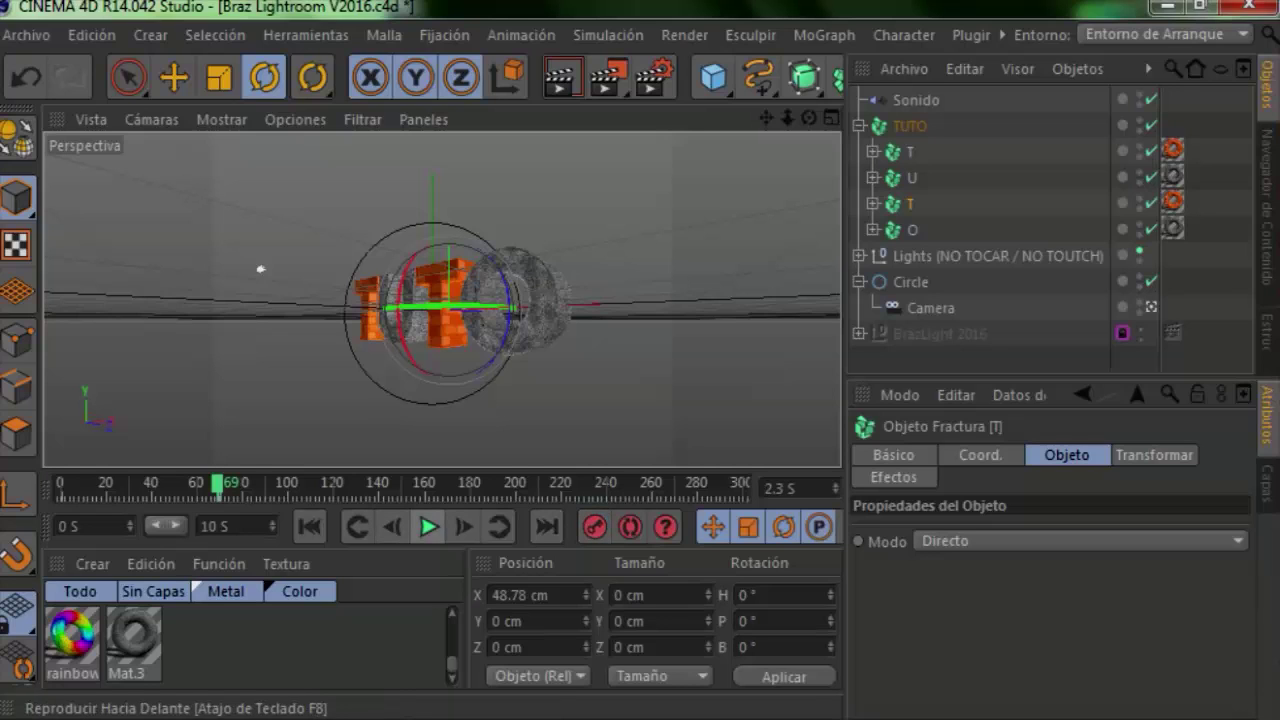
drag(505, 340, 400, 240)
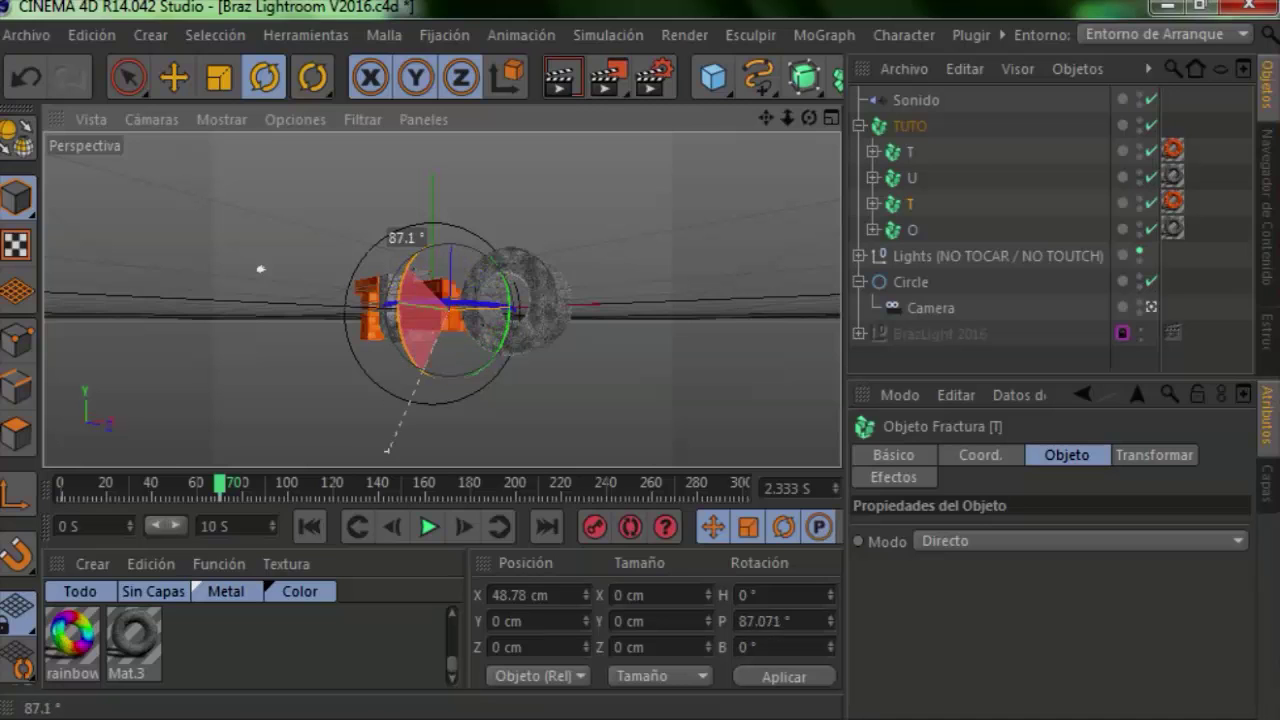
drag(400, 242, 430, 300)
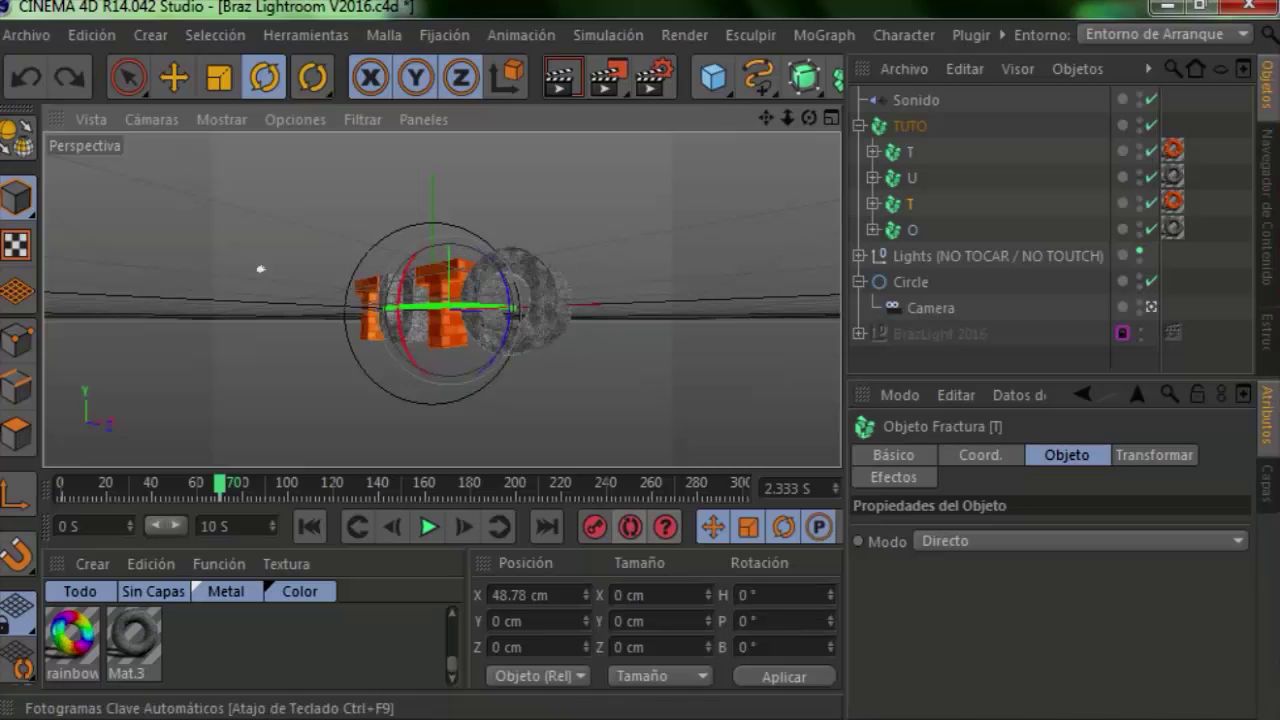
click(594, 526)
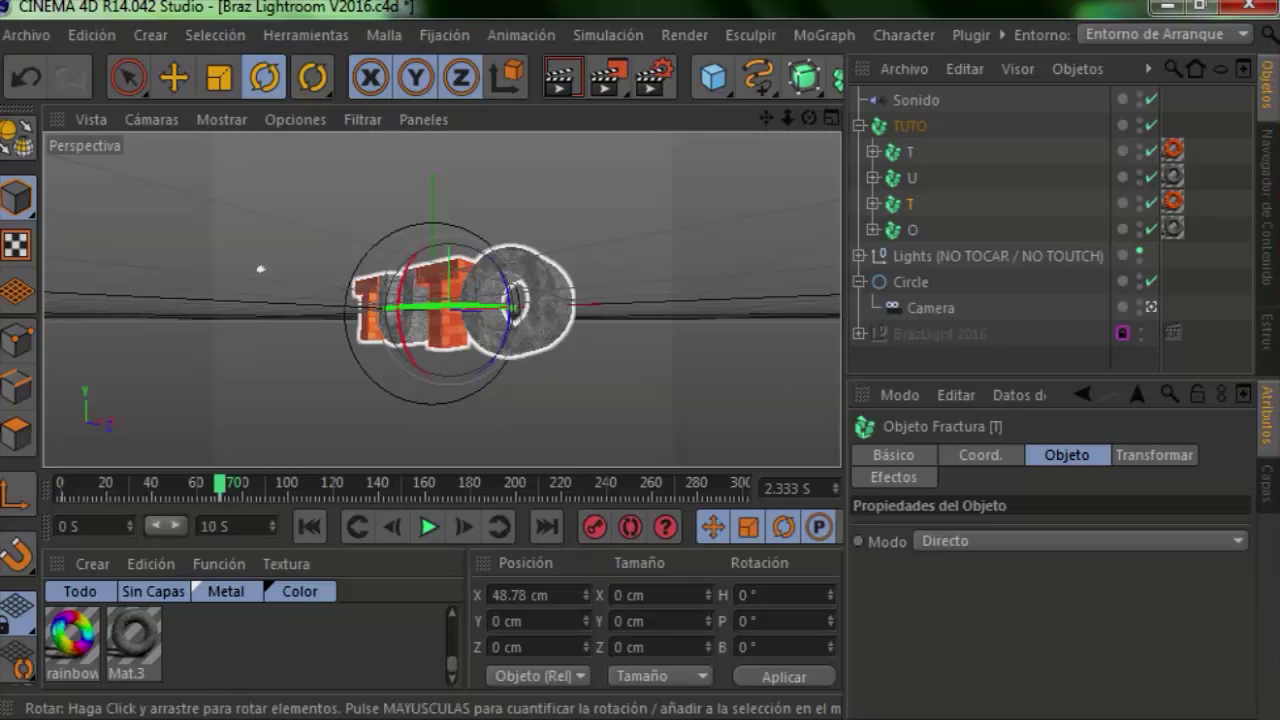
Keep rotating the T in pitch toward 357°, undoing stray free rotations
drag(402, 300, 425, 232)
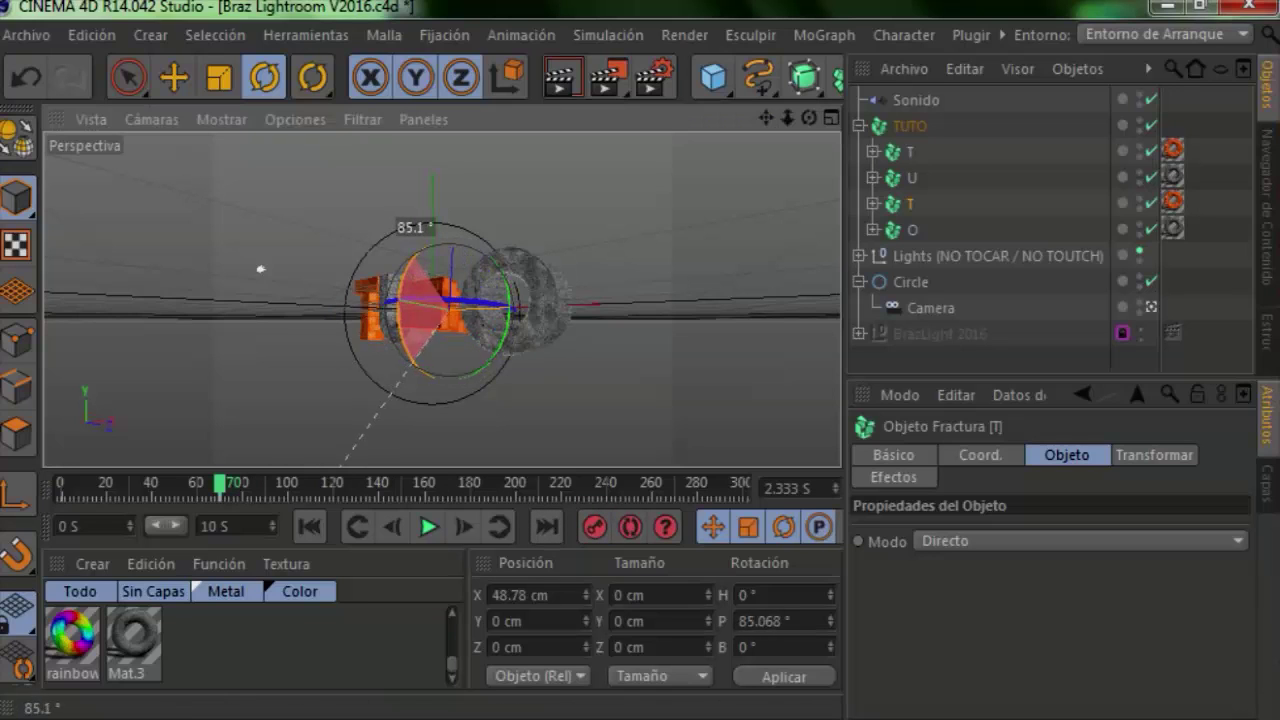
drag(430, 300, 455, 330)
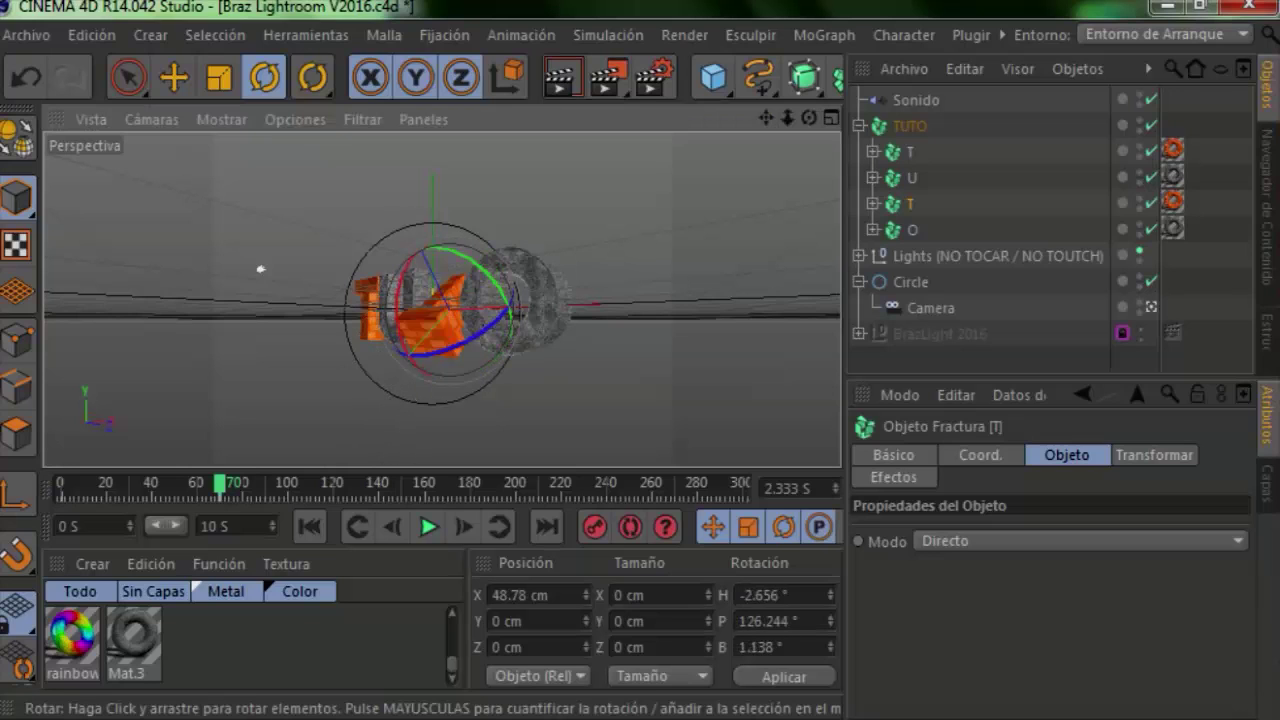
key(ctrl+z)
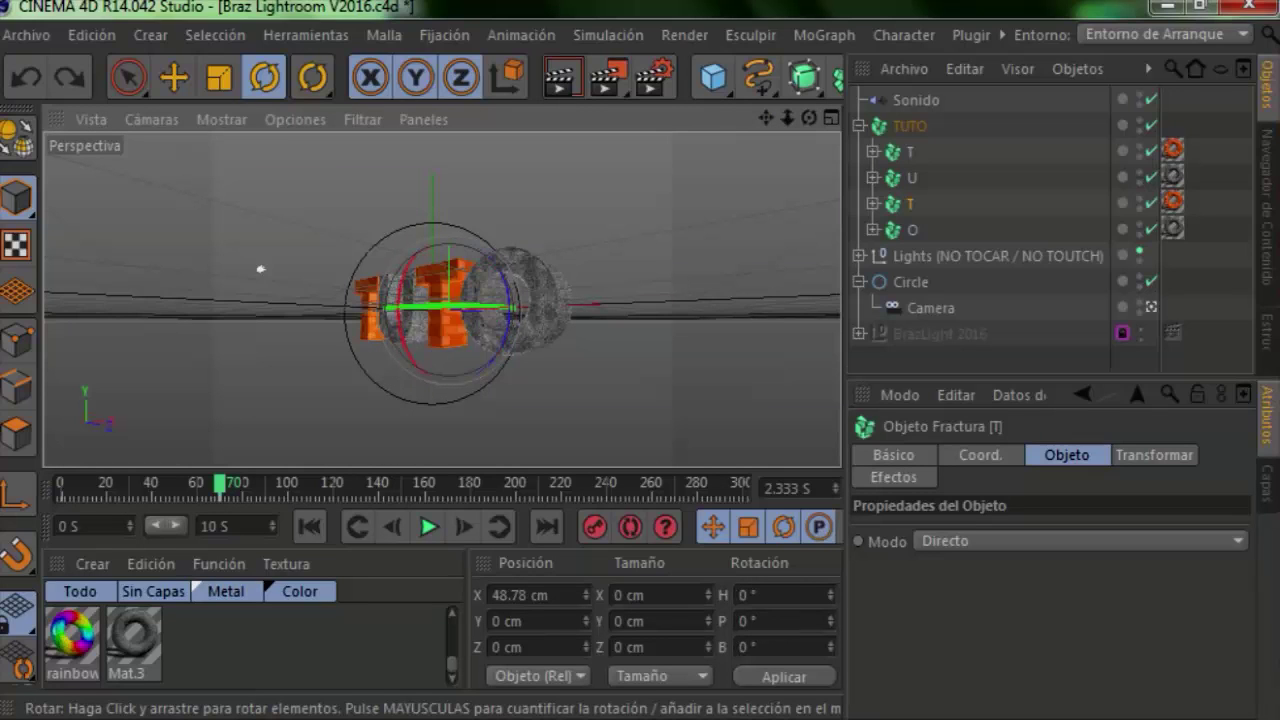
key(ctrl+z)
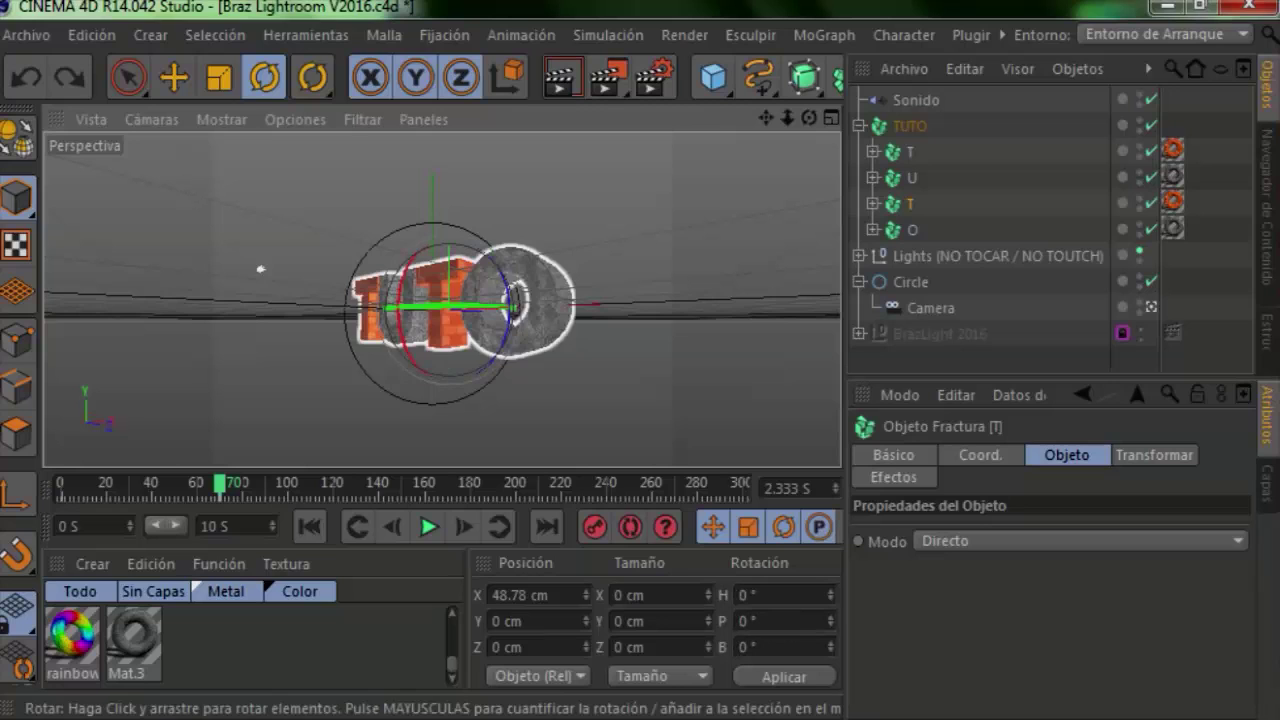
drag(403, 300, 374, 427)
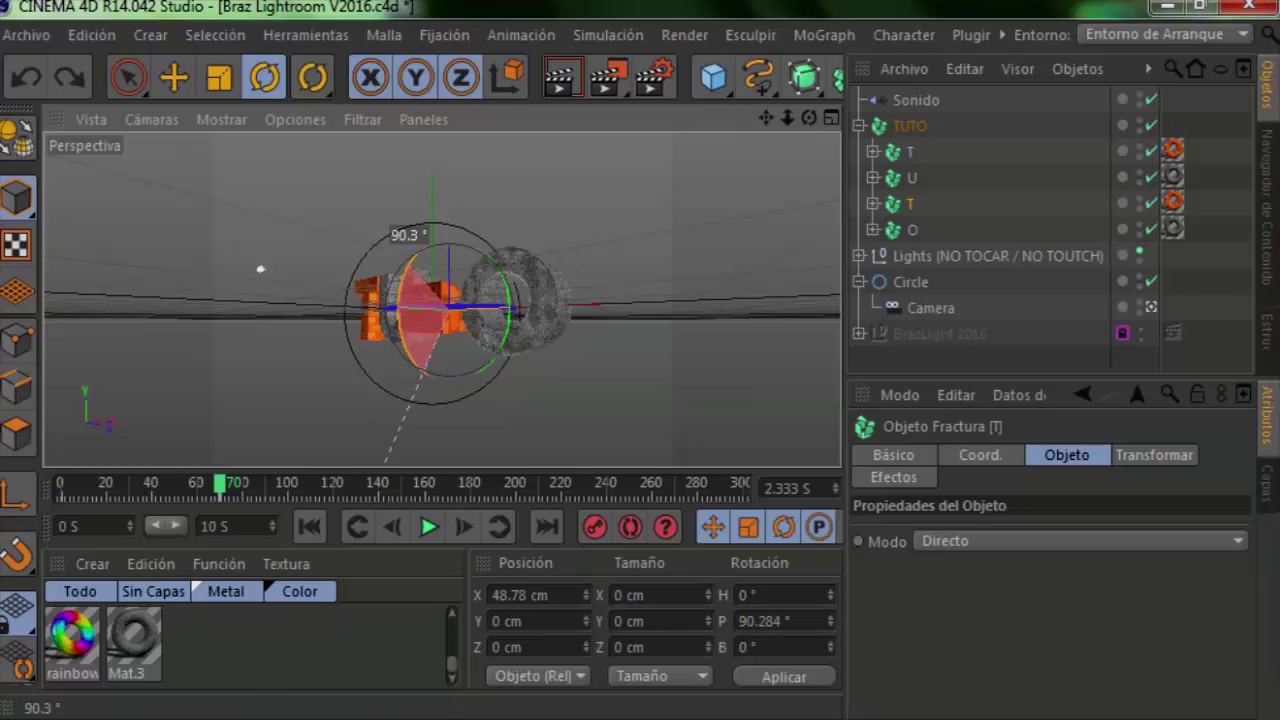
drag(420, 462, 419, 462)
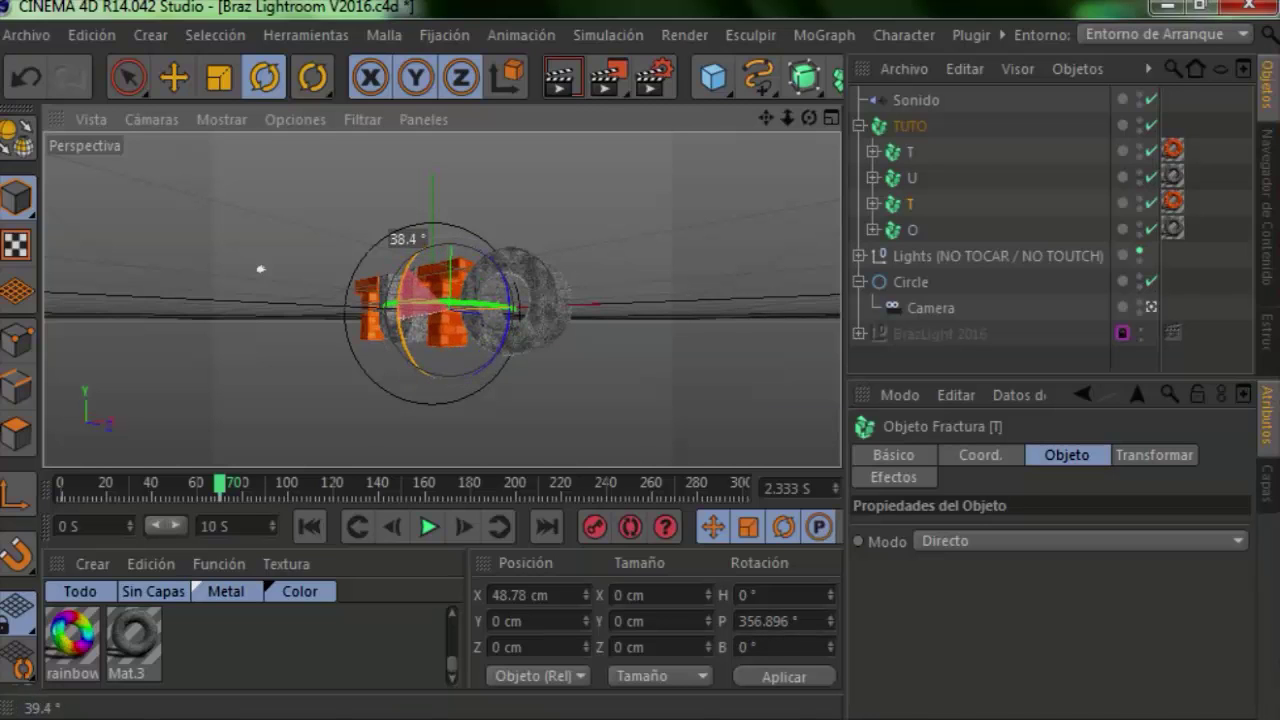
Spin the T letter nearly a full turn and orbit the view to inspect the letters
drag(412, 250, 418, 300)
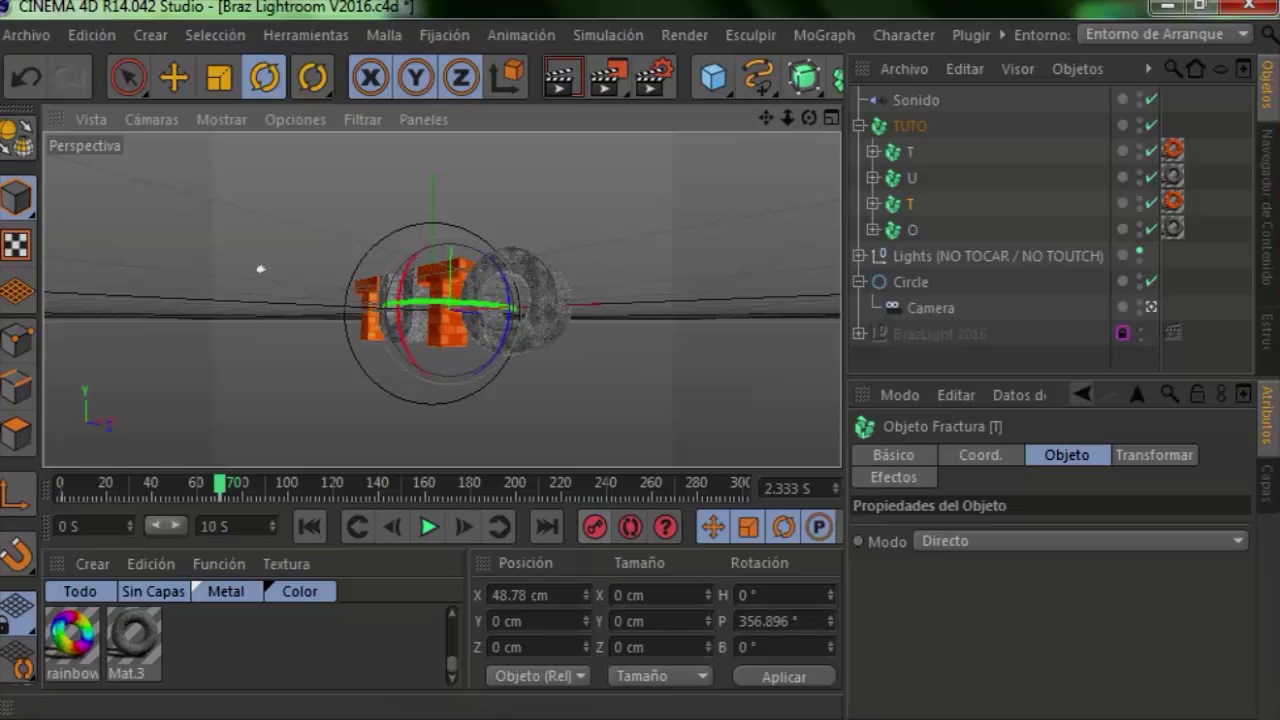
alt+drag(260, 268, 330, 250)
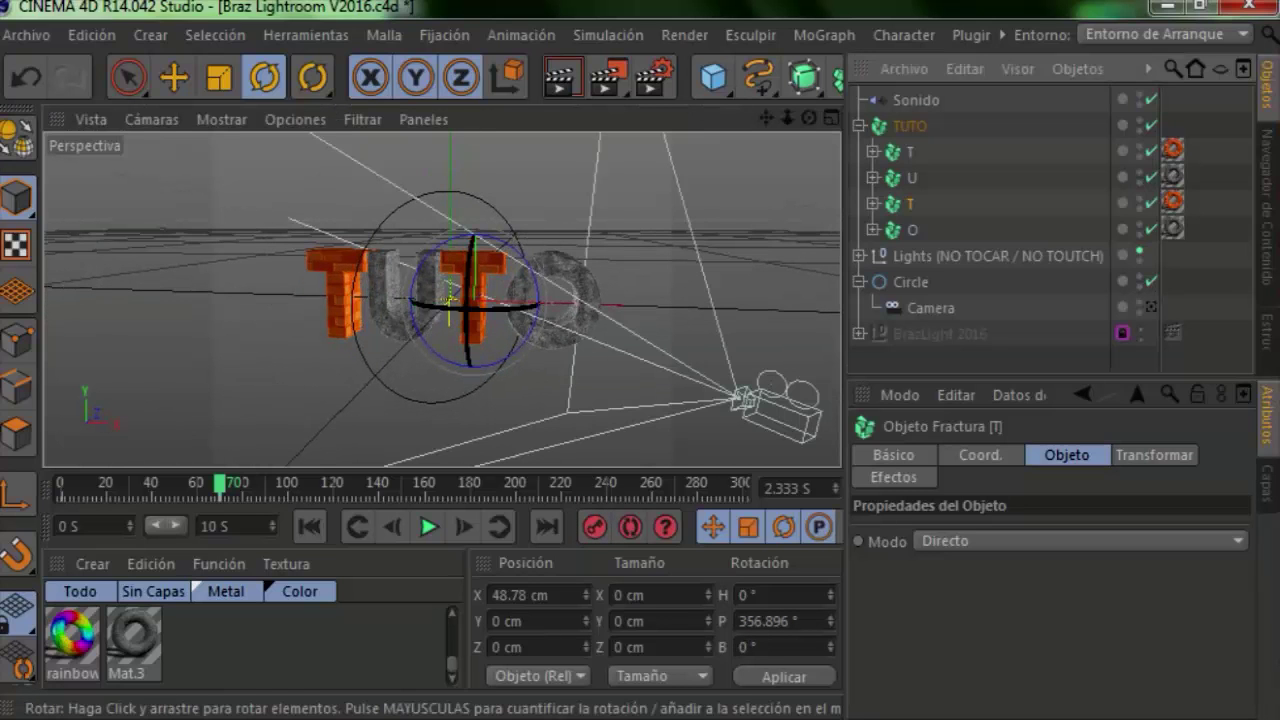
alt+drag(449, 300, 432, 300)
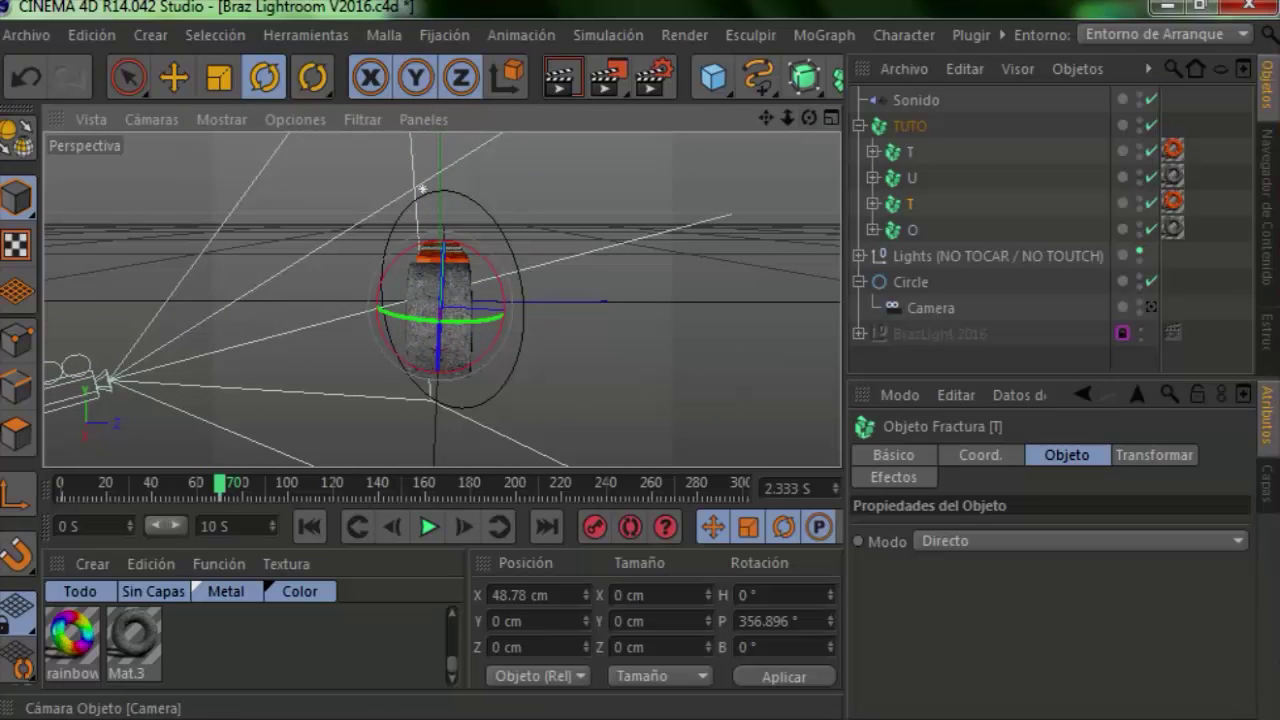
alt+drag(423, 192, 260, 268)
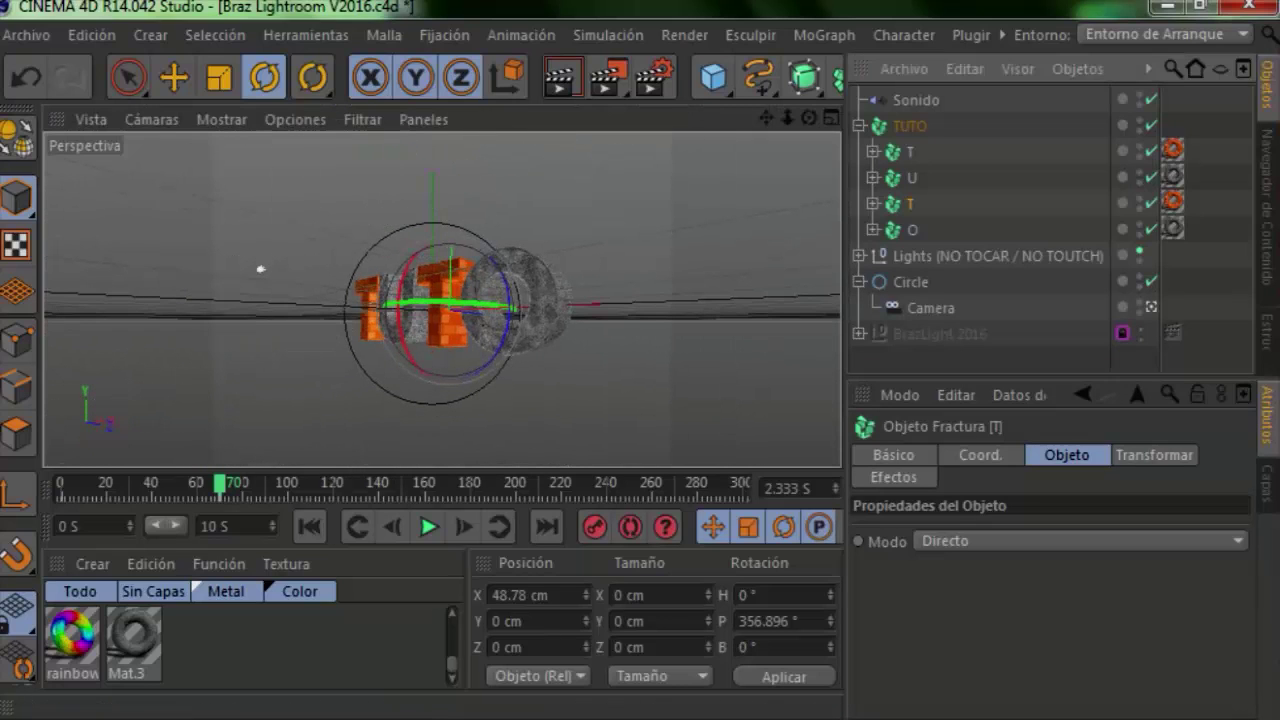
Play the animation from frame 0, stop near frame 83, then return to frame 67
drag(220, 485, 61, 485)
click(428, 526)
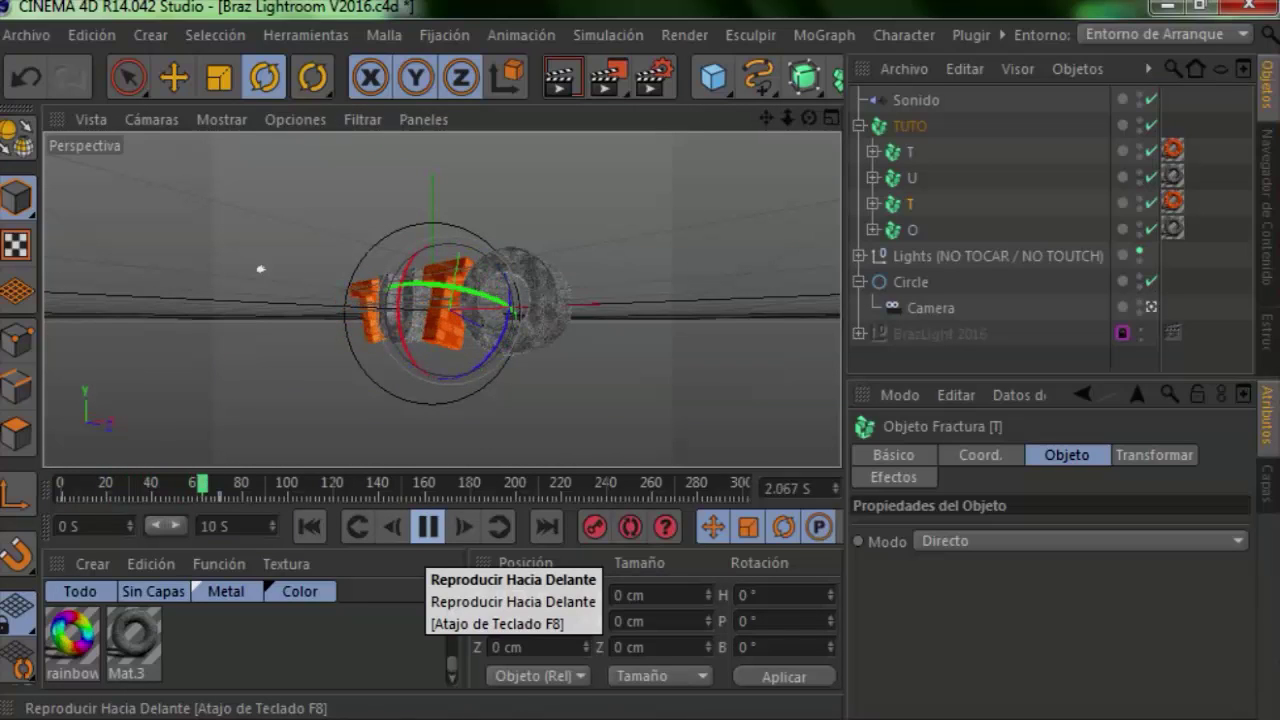
click(428, 526)
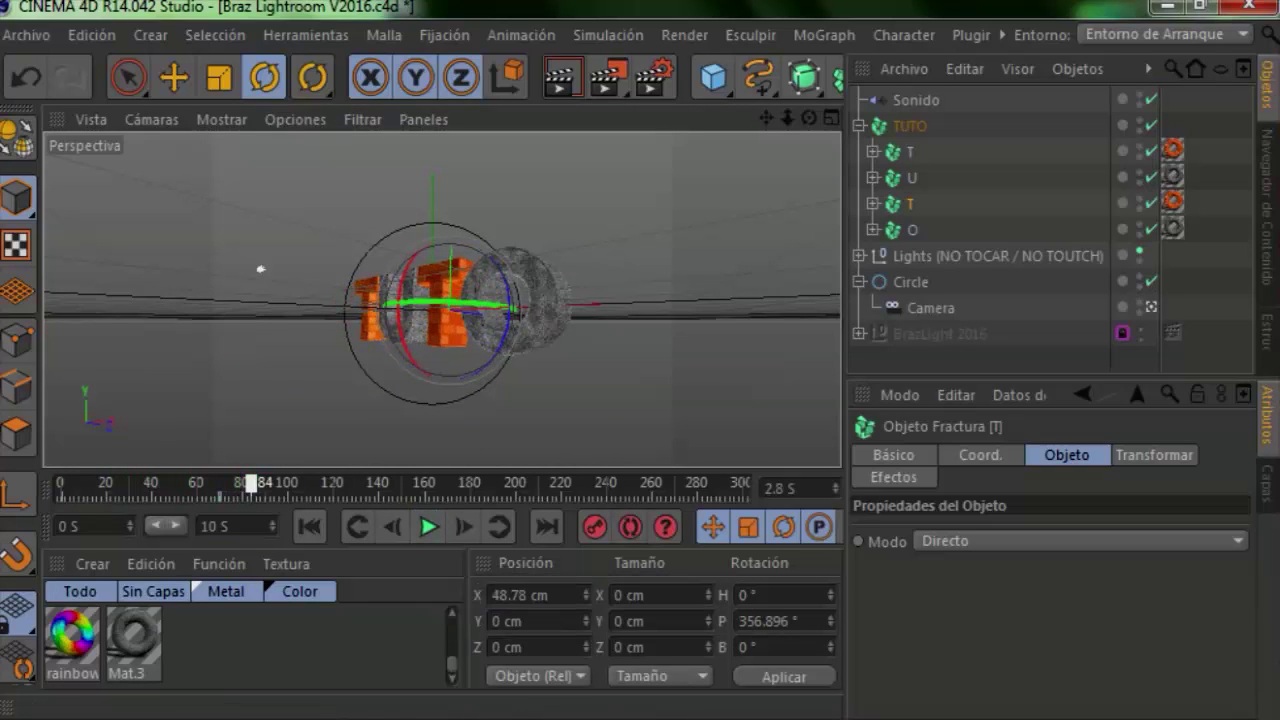
drag(251, 484, 213, 484)
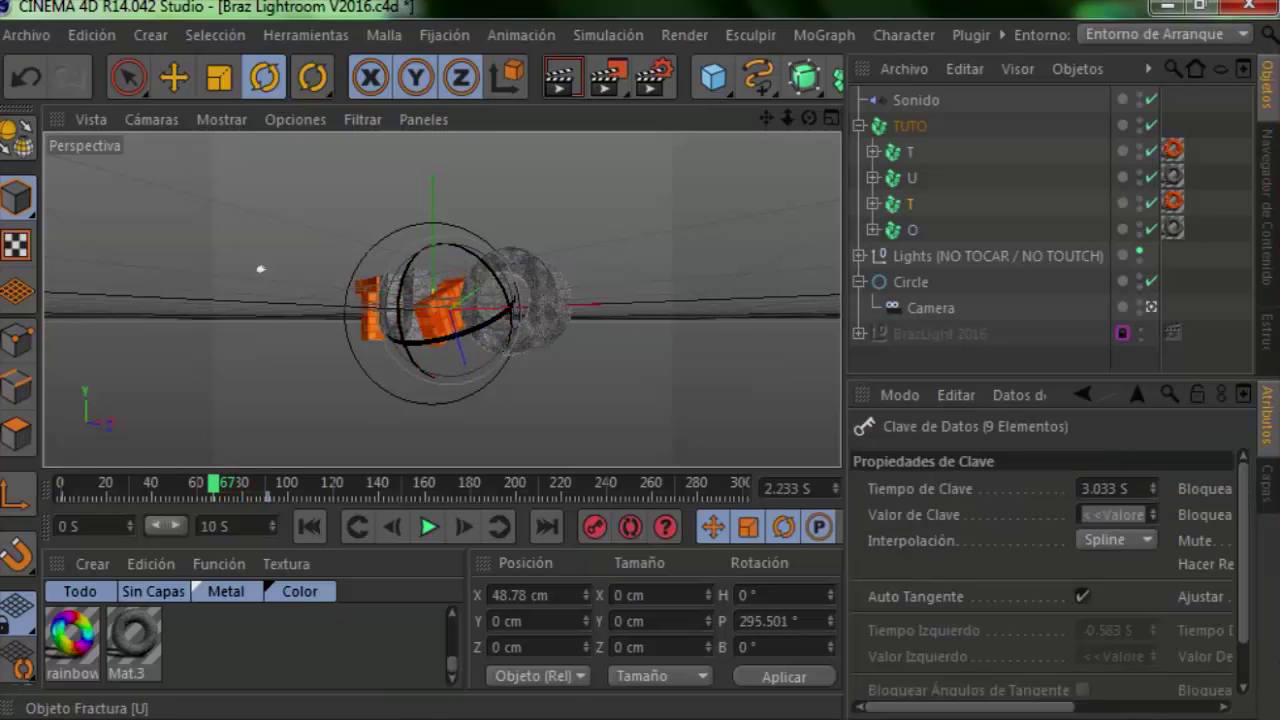
Undo the last two changes and replay the animation, stopping at 3.467 s
key(ctrl+z)
key(ctrl+z)
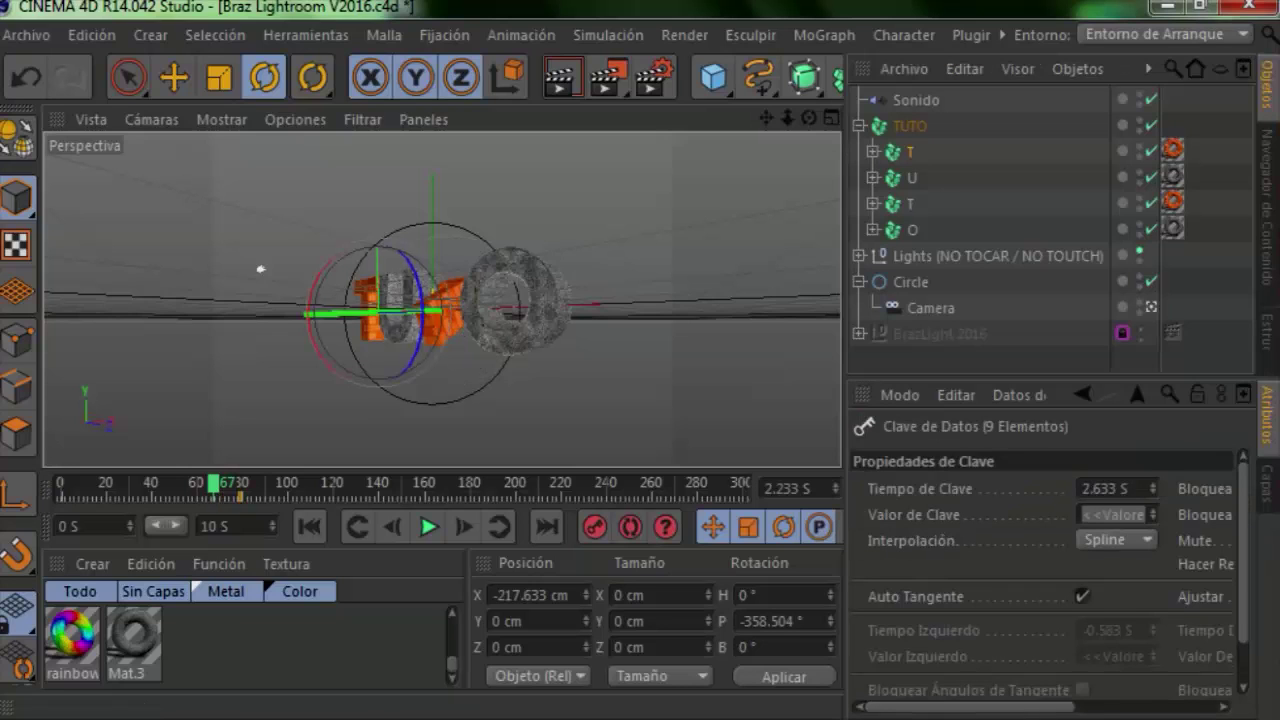
key(ctrl+z)
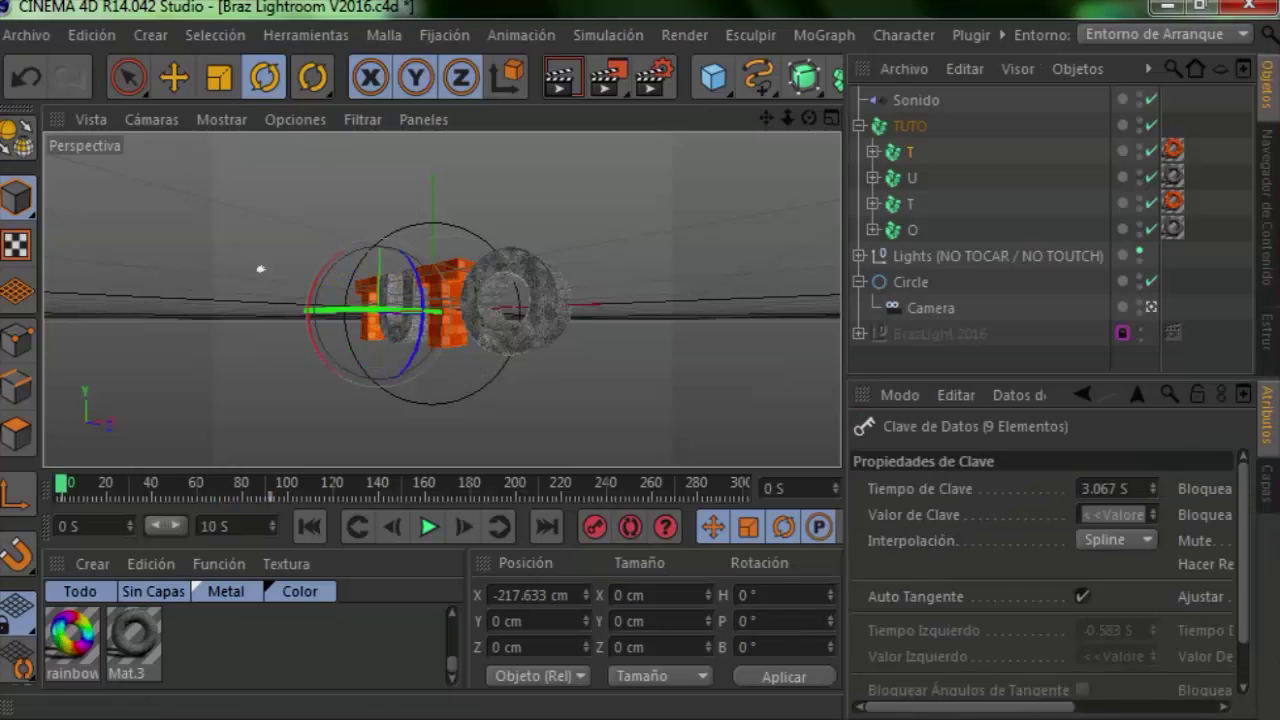
click(428, 527)
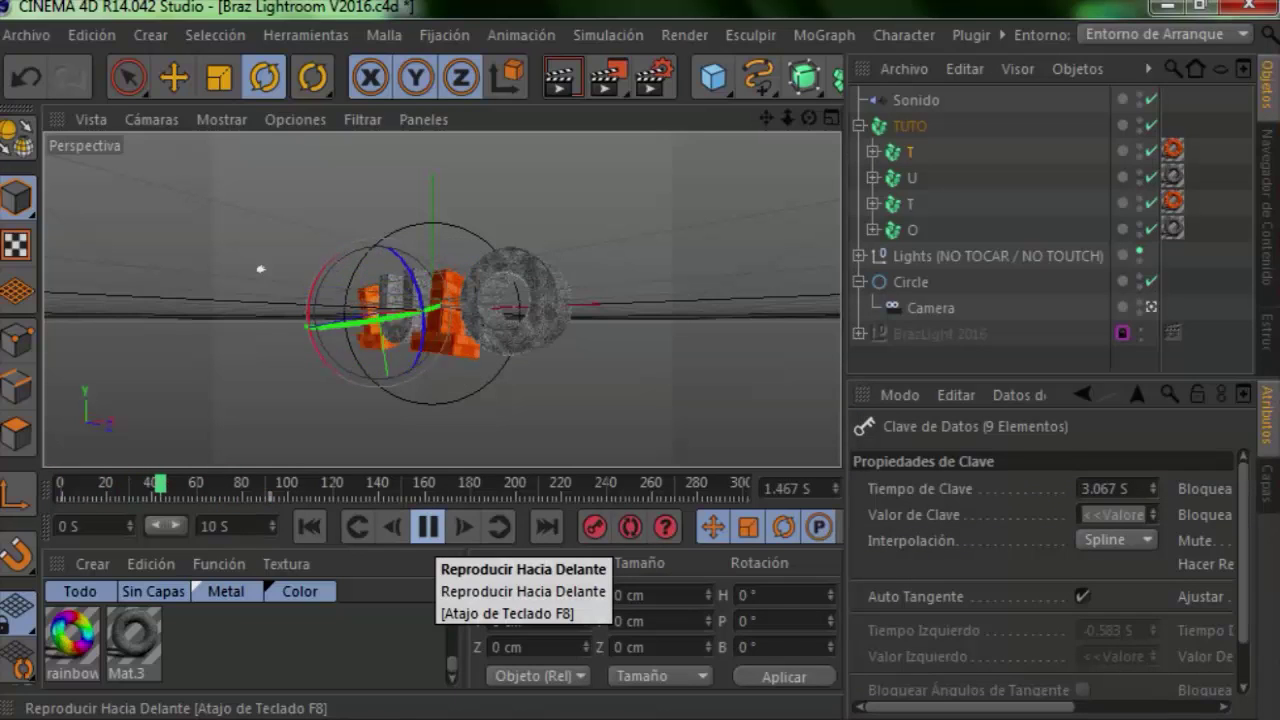
click(428, 527)
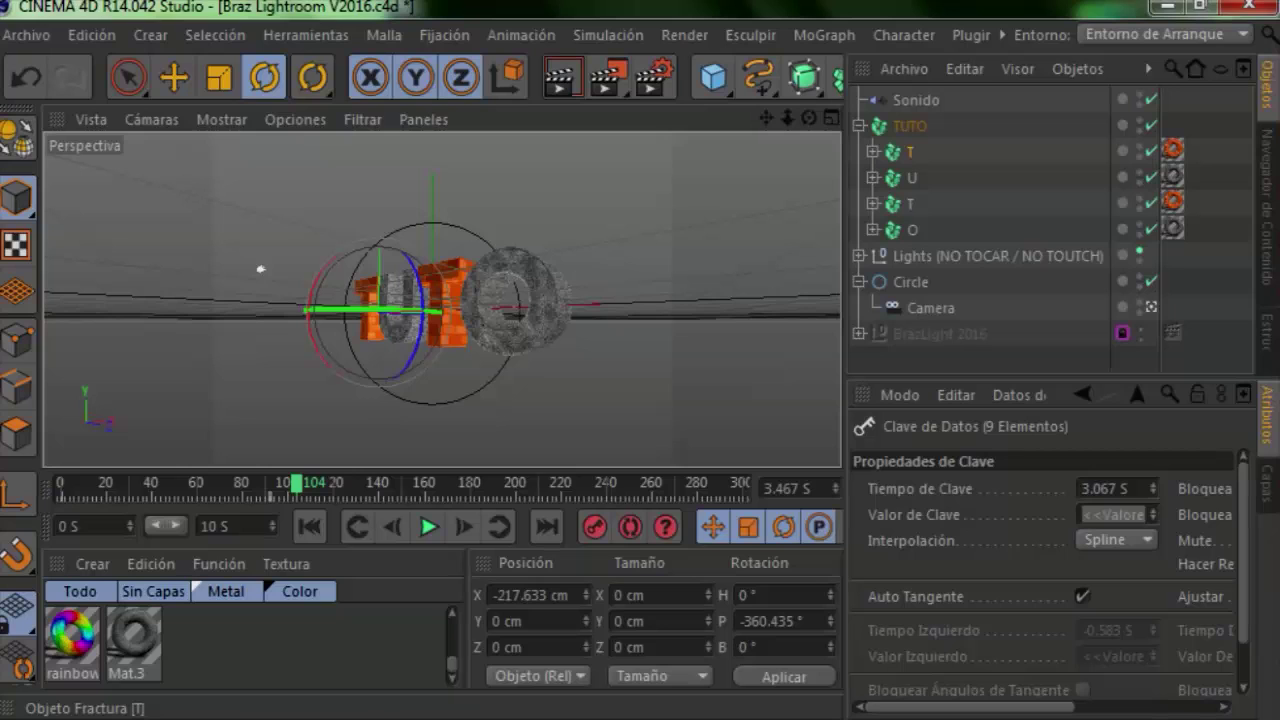
Select the U letter, rewind to frame 0, and select the Circle the camera rides on
click(395, 300)
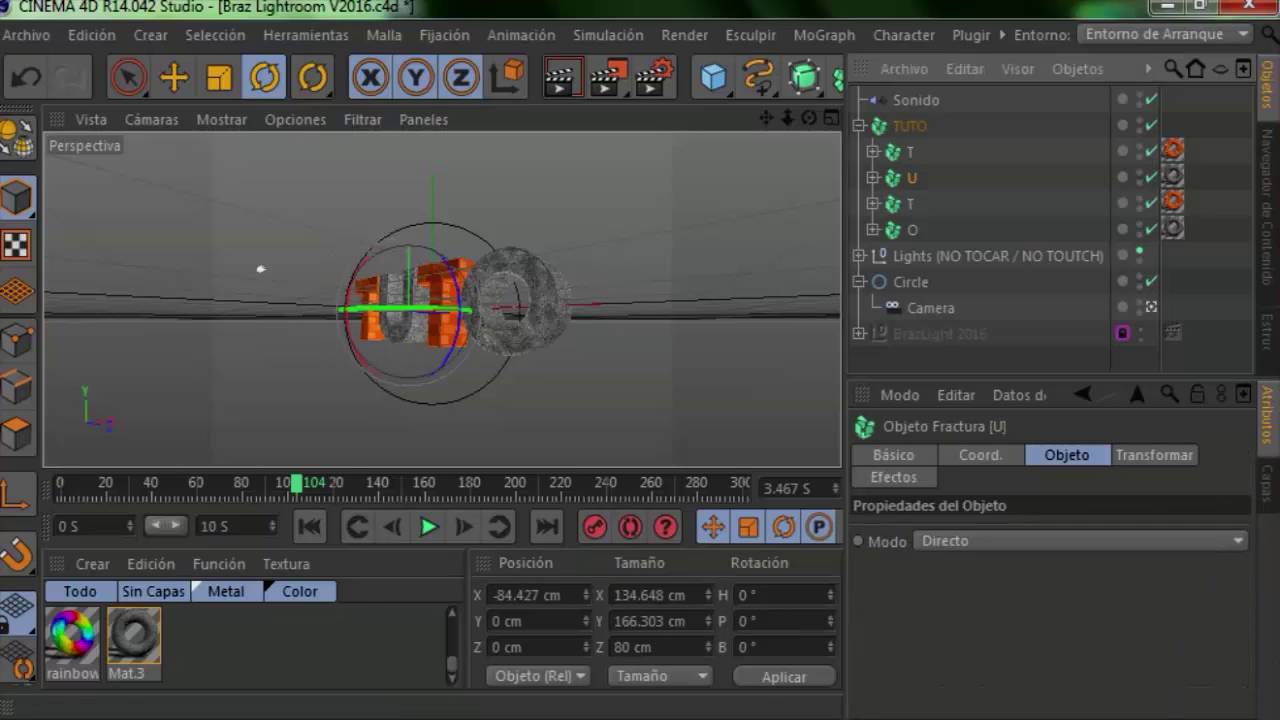
key(f)
key(f)
key(f)
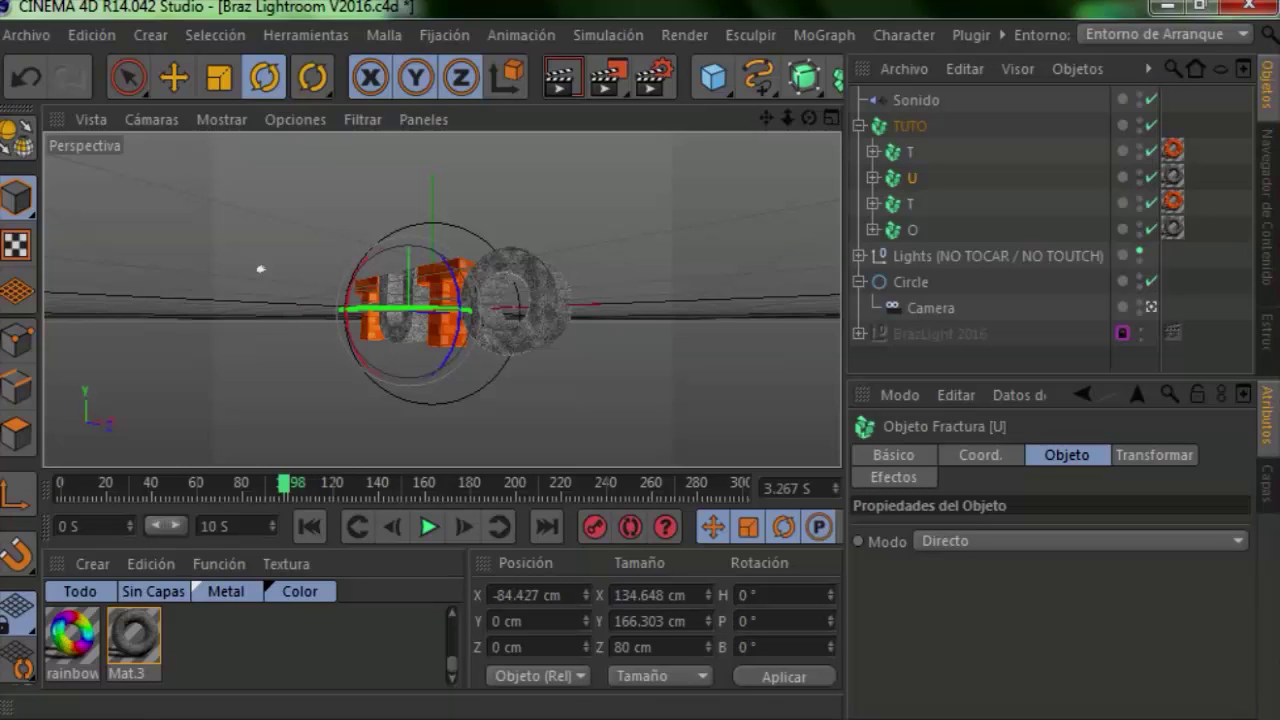
key(shift+f)
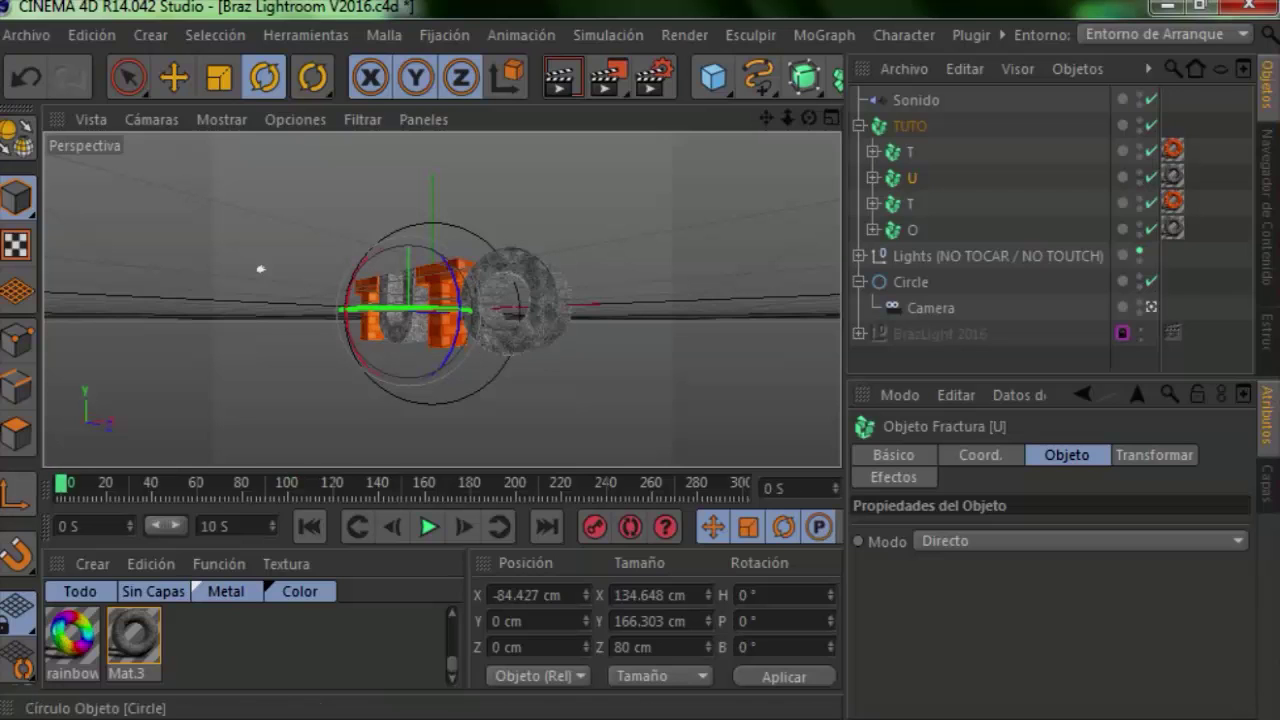
click(492, 375)
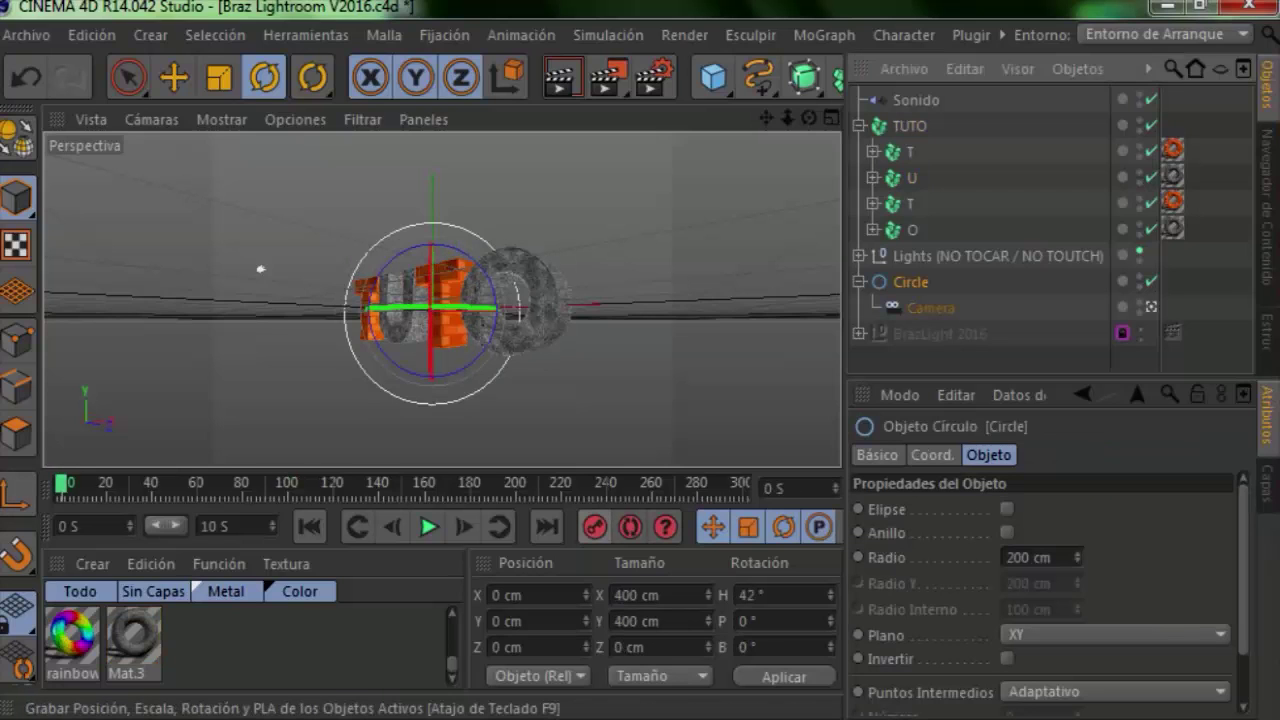
At frame 80, turn the Circle's heading from 42° to about 35°
key(F8)
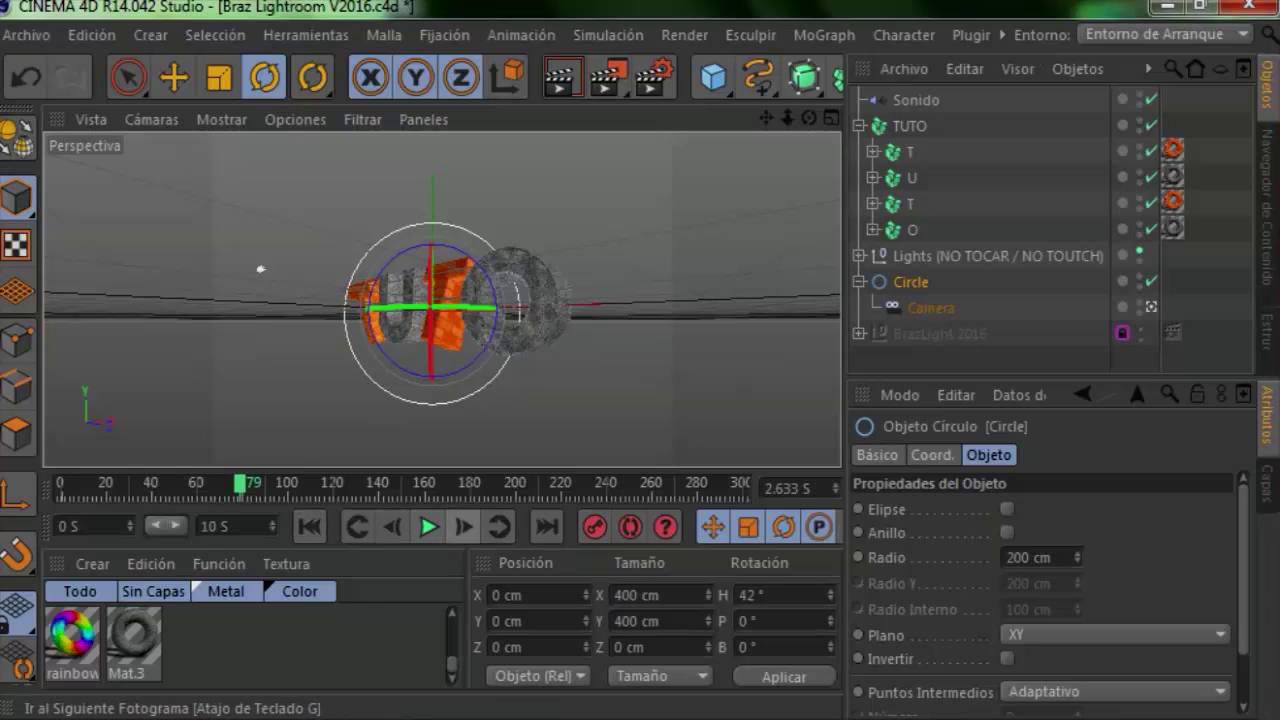
click(463, 526)
drag(258, 268, 196, 259)
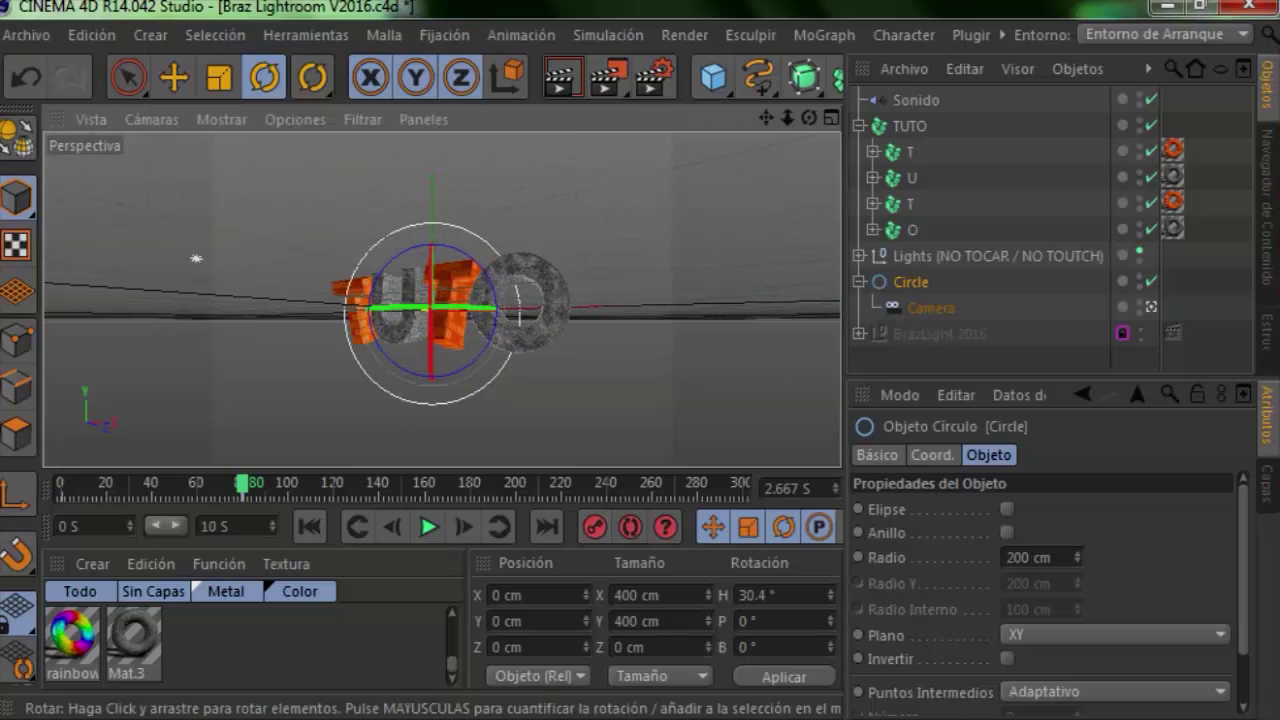
Replay the animation from the start several times, stopping at frames 93 and 100
click(309, 526)
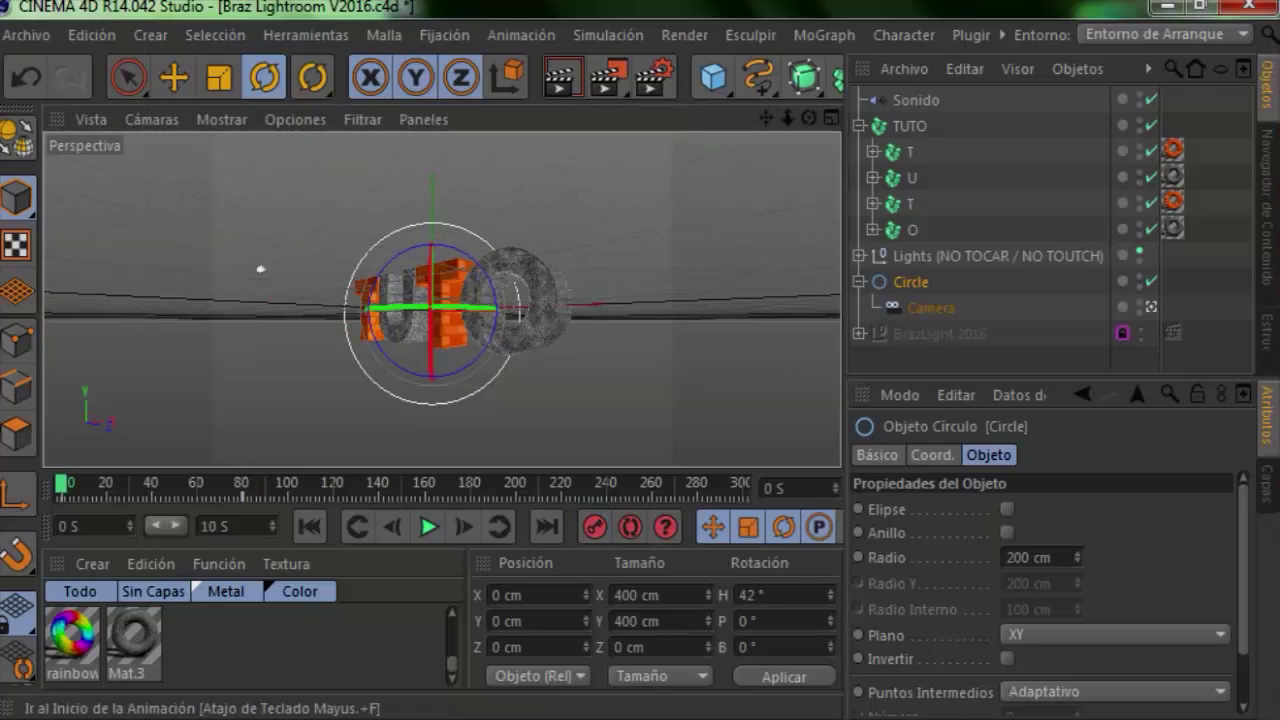
click(428, 526)
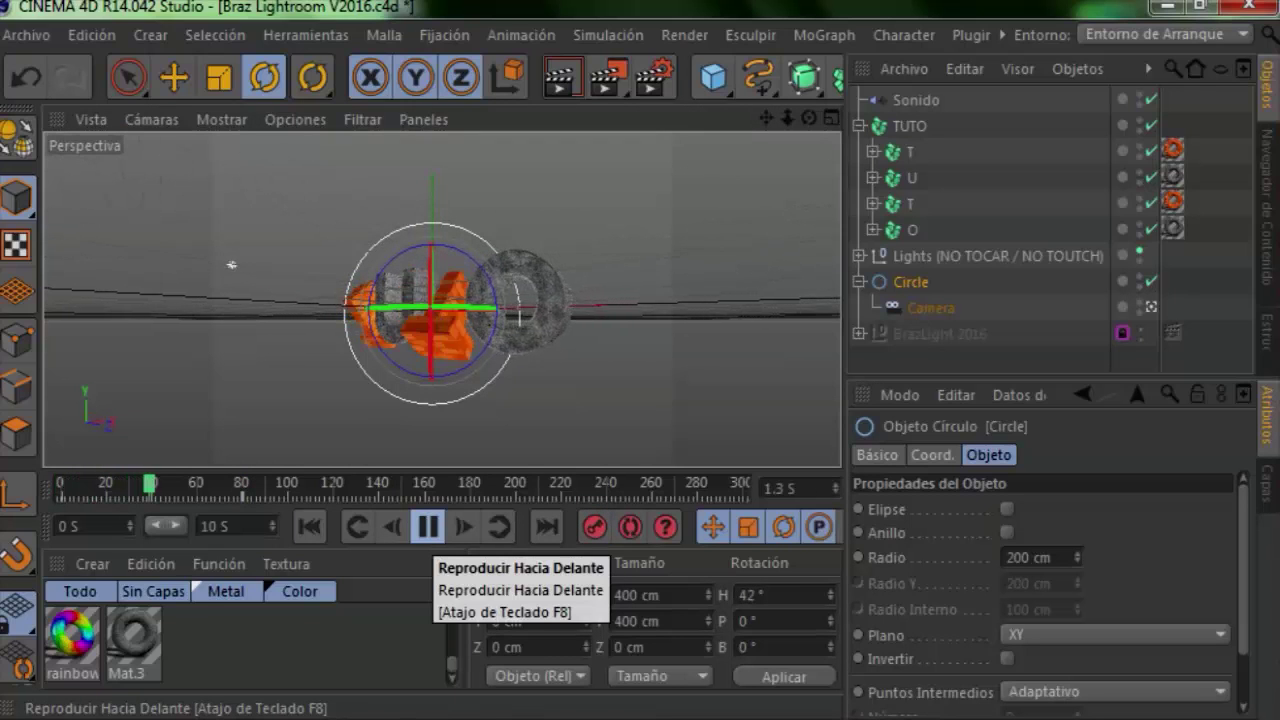
click(428, 526)
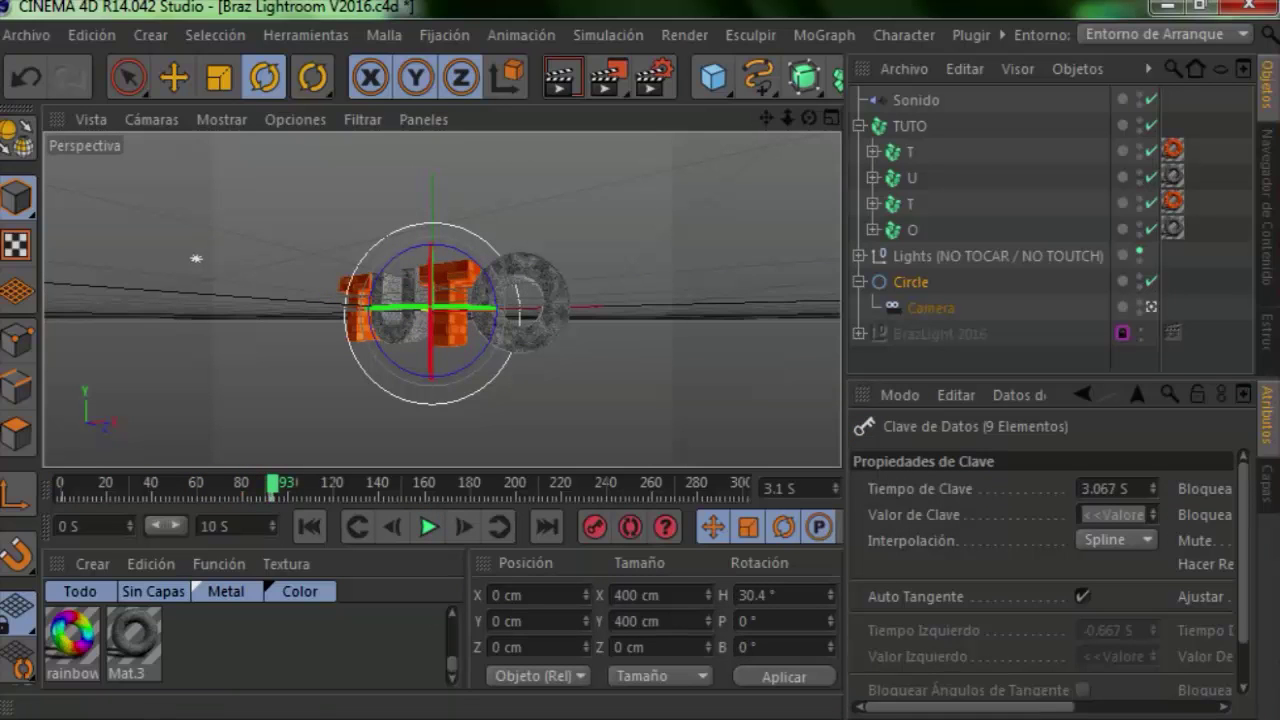
click(428, 526)
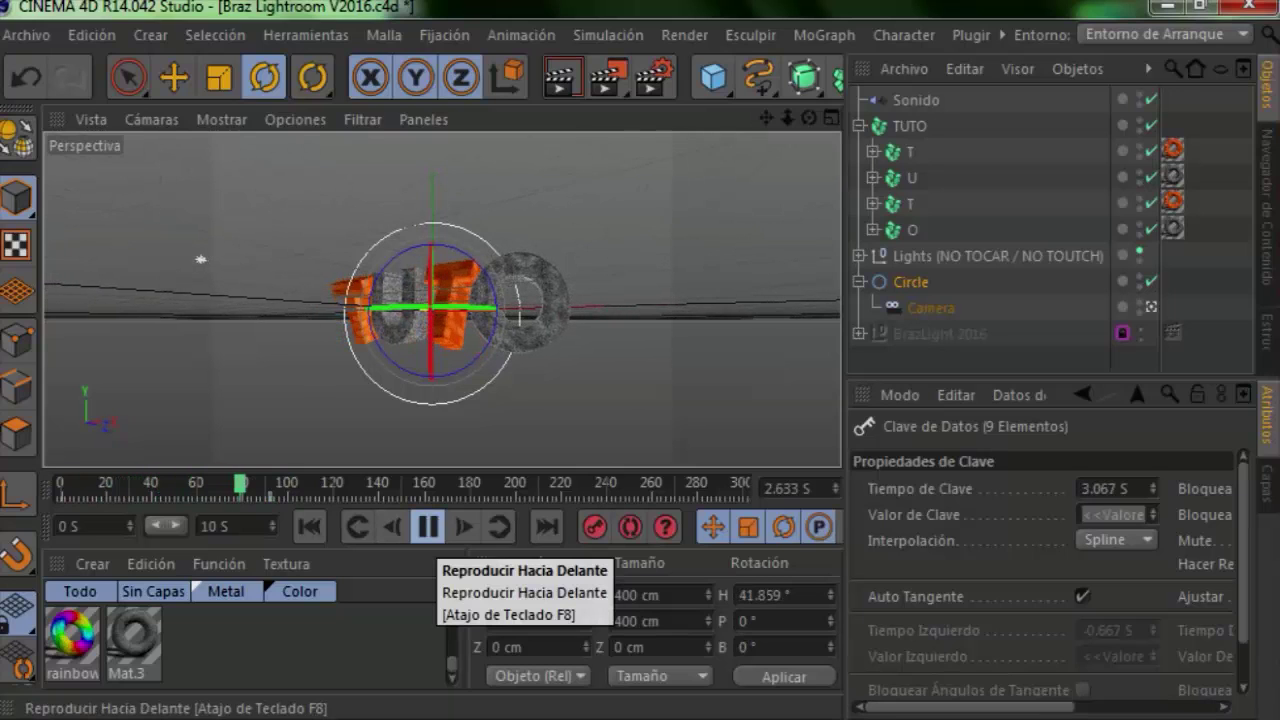
click(428, 526)
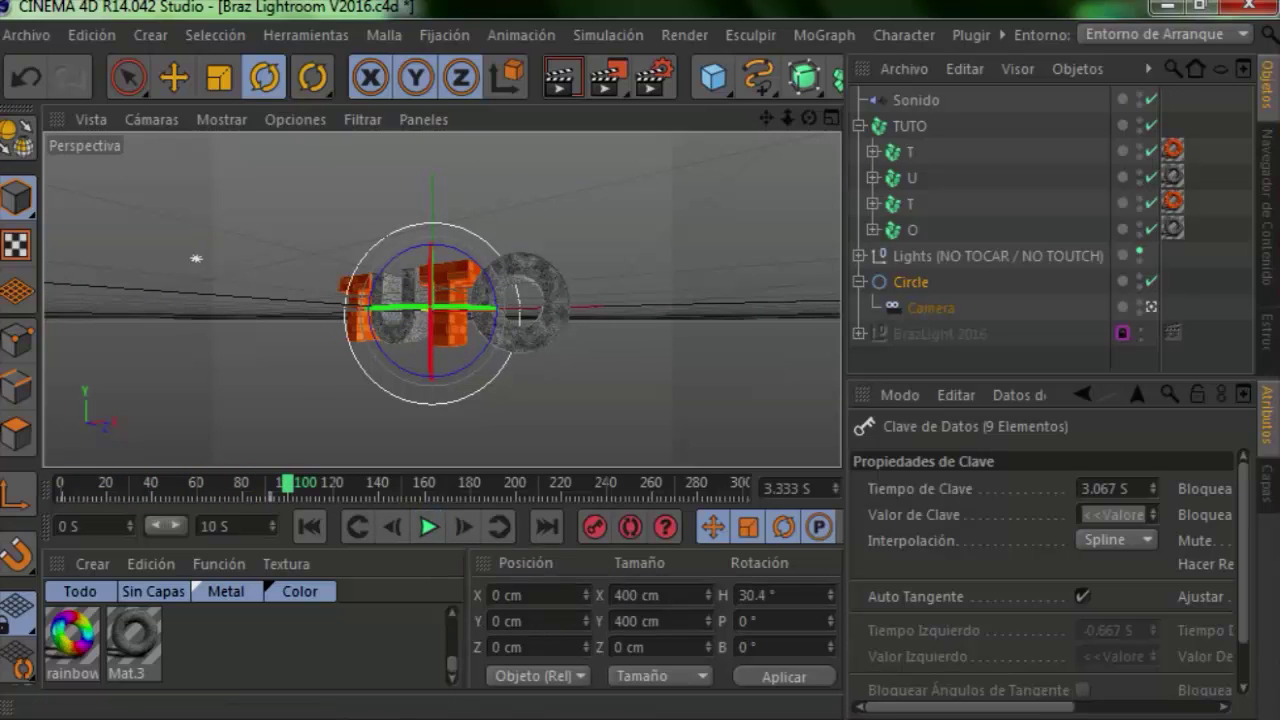
click(428, 526)
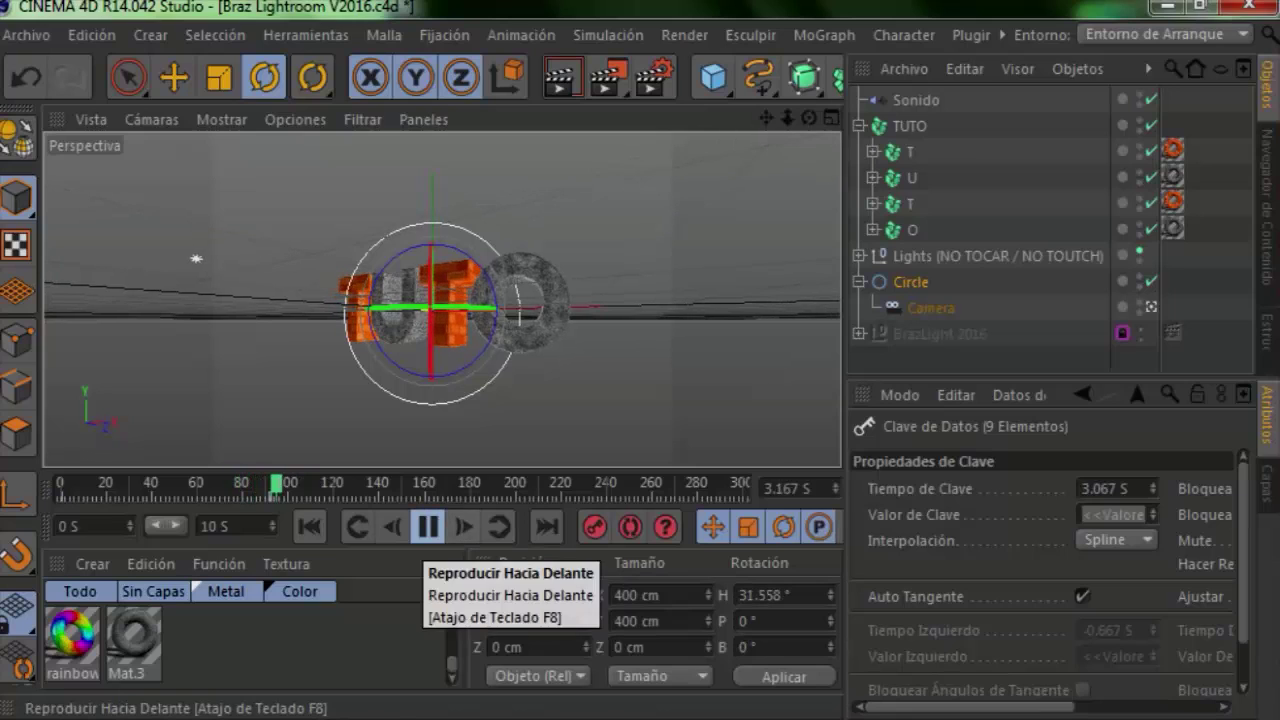
click(428, 526)
Step through playback to land on frame 105, where the letters reassemble
click(392, 526)
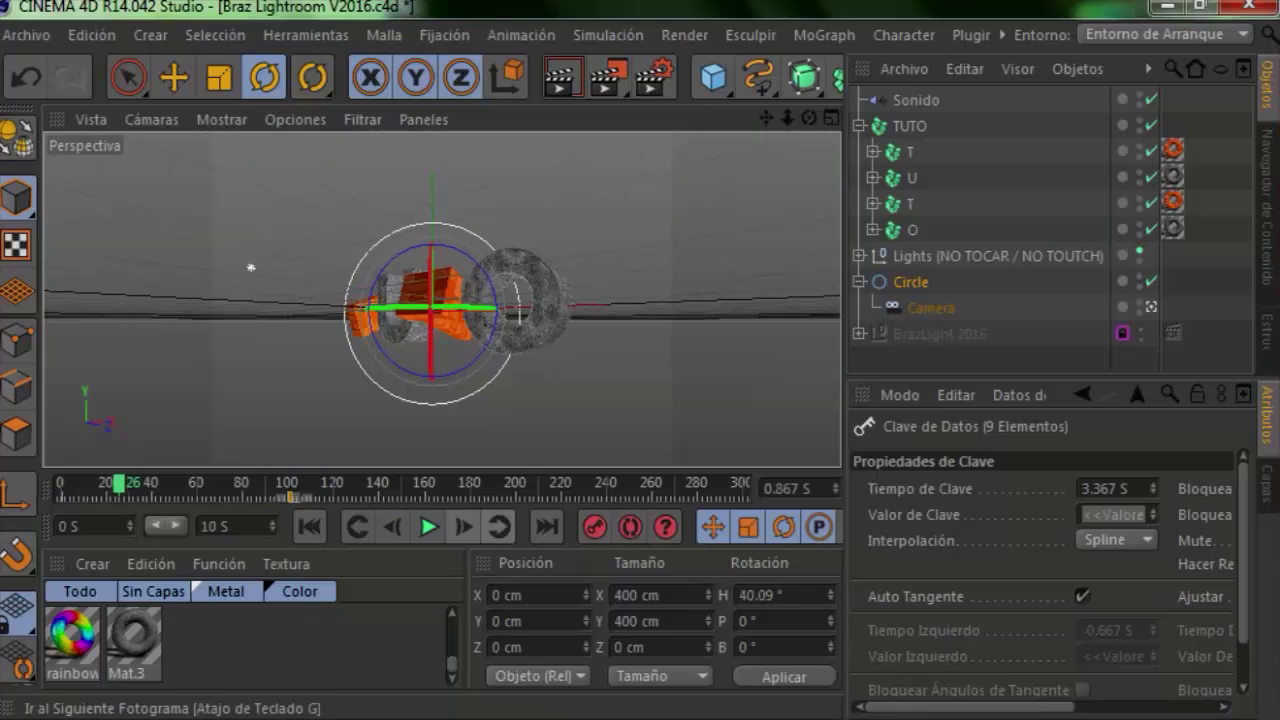
key(F8)
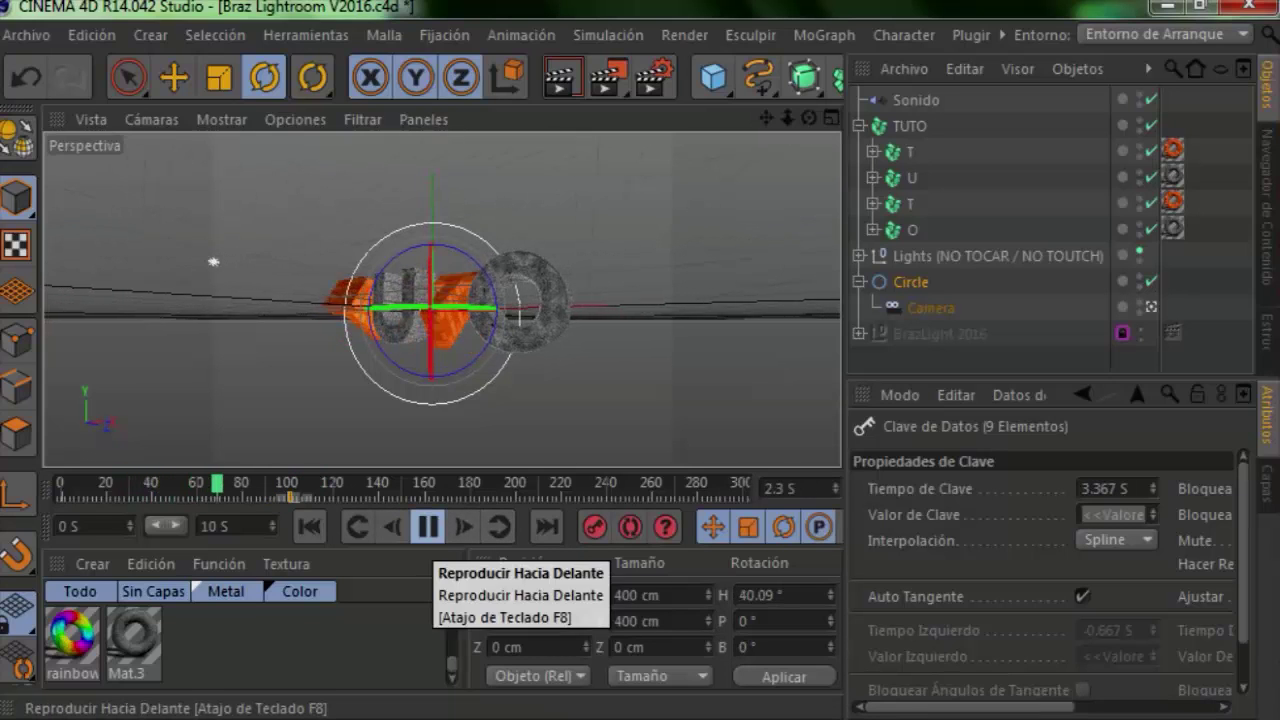
click(428, 526)
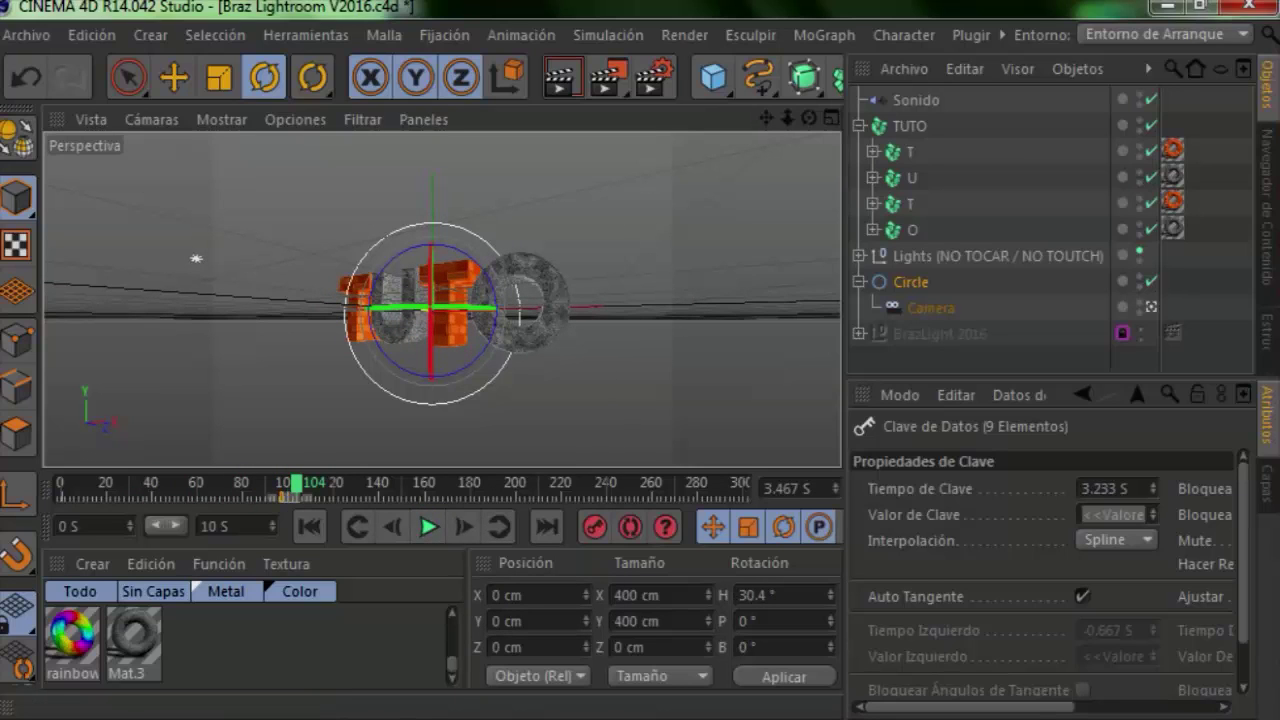
click(464, 526)
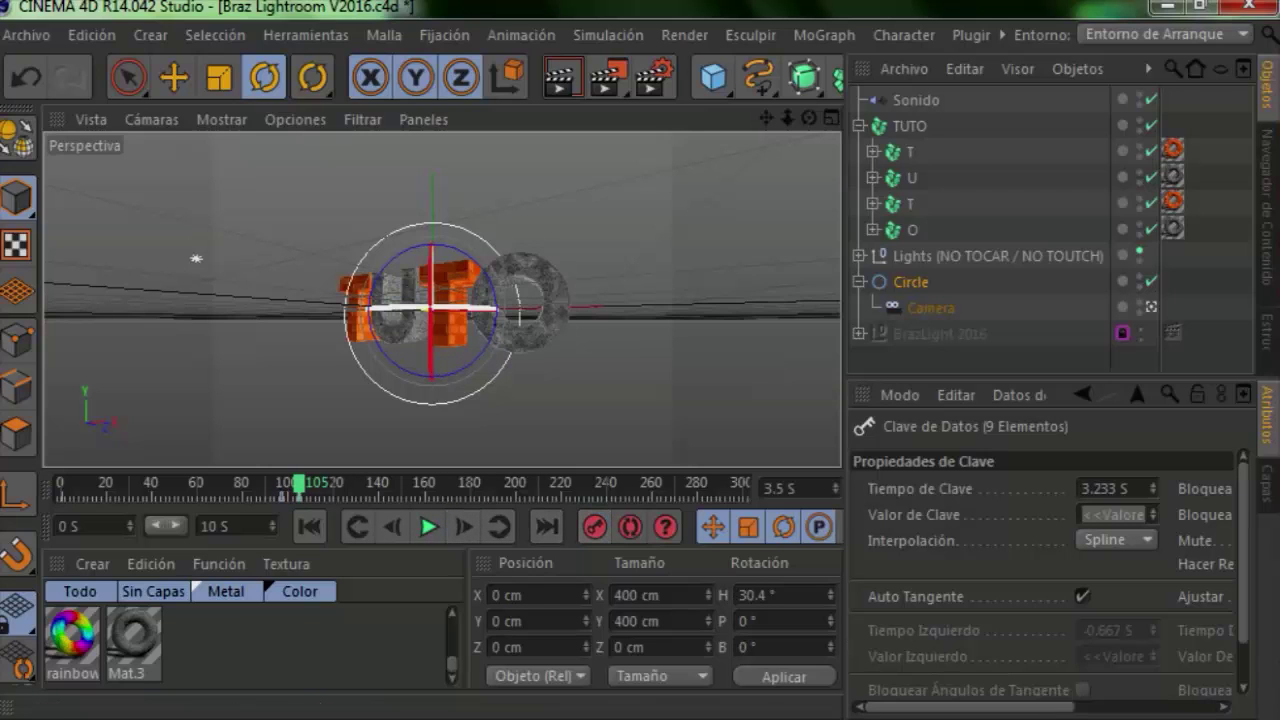
Spin the TUTO text a full turn to heading -361.2° and record a keyframe
drag(460, 307, 466, 284)
mouse_move(191, 258)
mouse_down()
mouse_move(60, 232)
mouse_move(560, 277)
mouse_move(686, 309)
mouse_move(190, 134)
mouse_move(418, 135)
mouse_up()
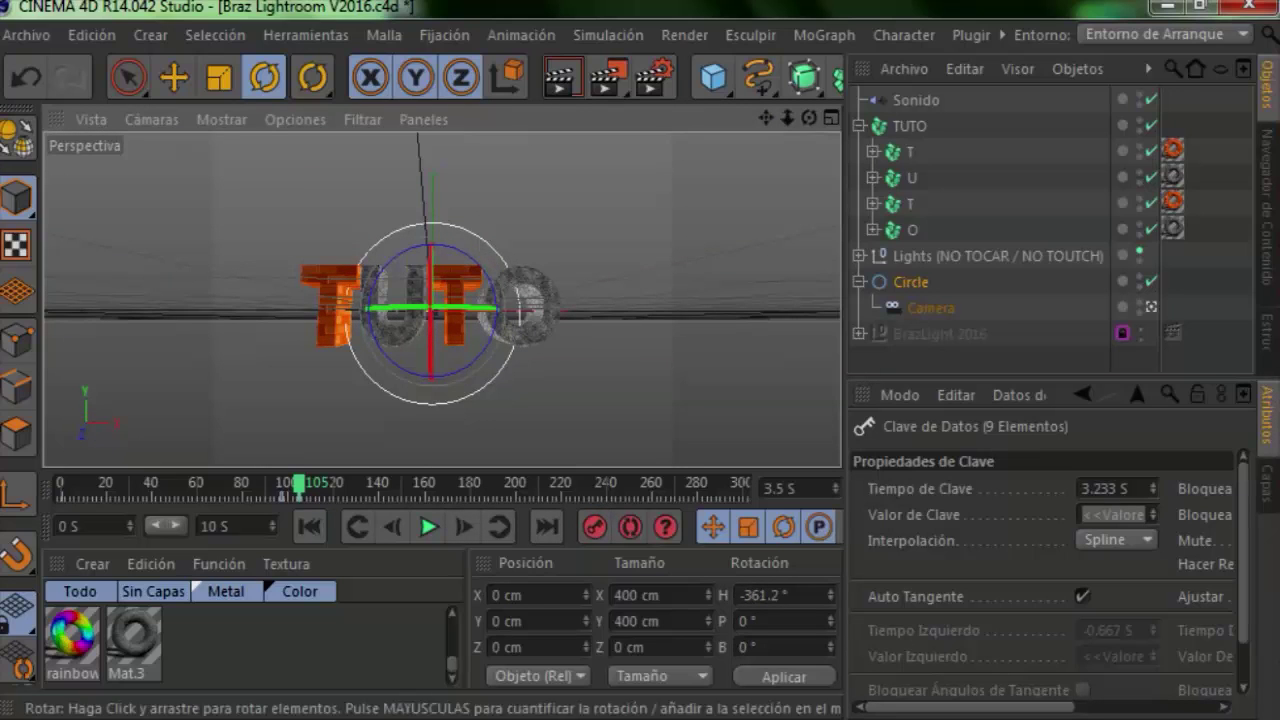
click(594, 527)
Play the animation from the start repeatedly to review the full spin, stopping around frame 134
key(shift+f)
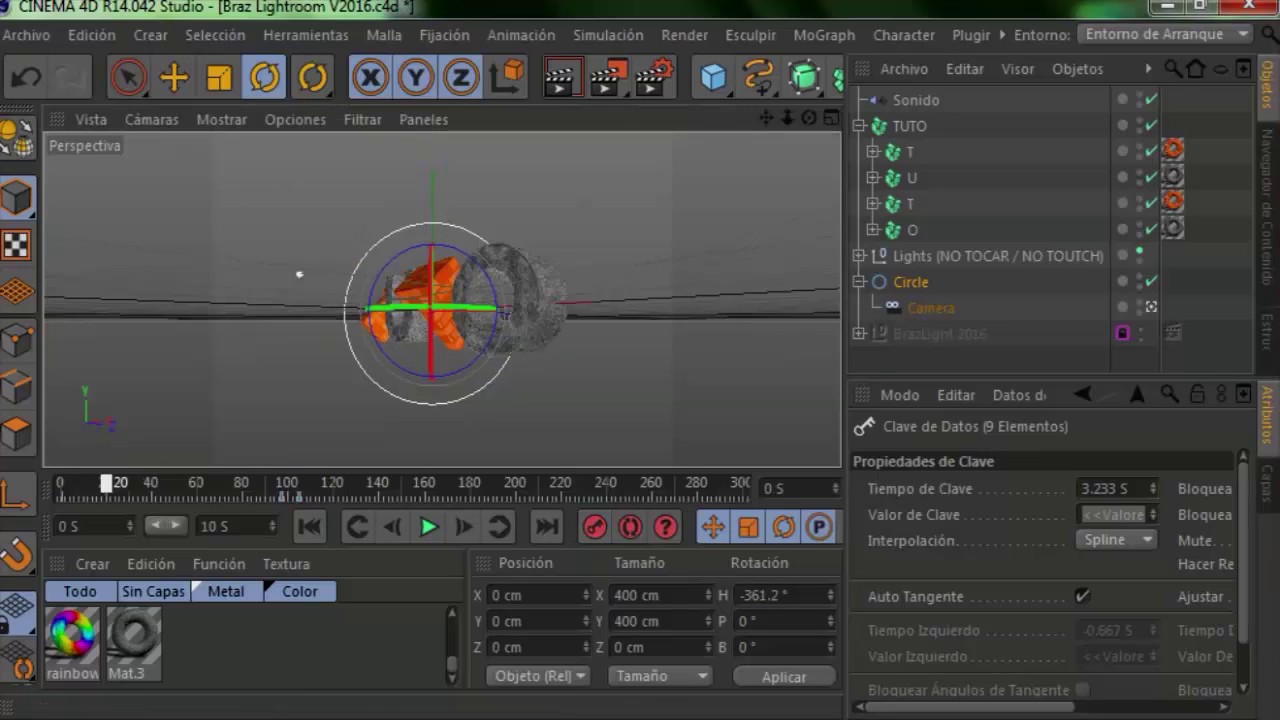
key(F8)
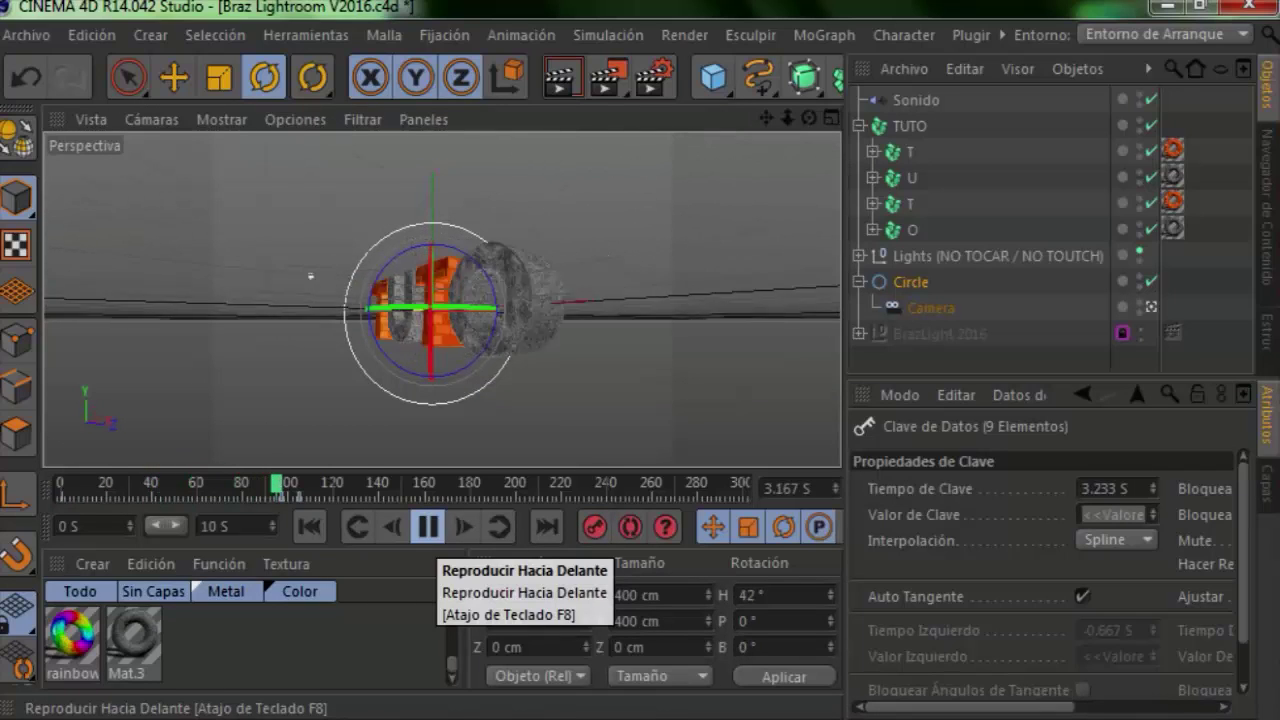
click(428, 527)
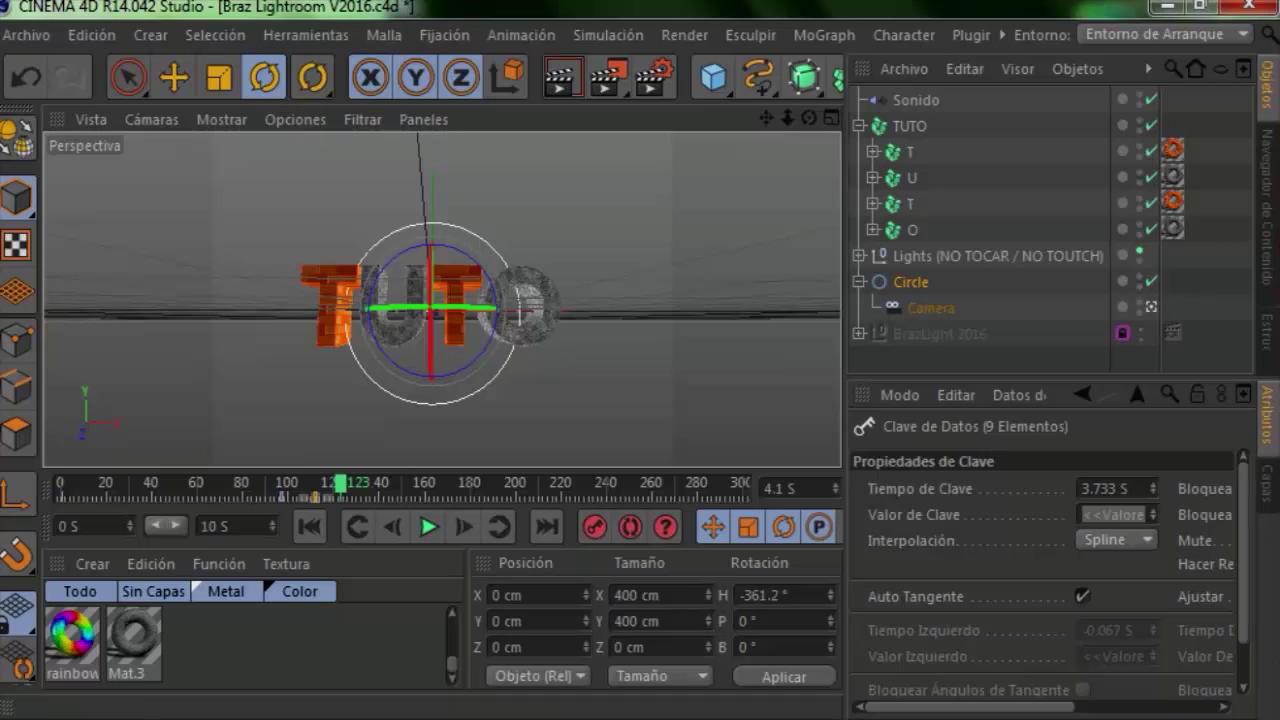
key(shift+f)
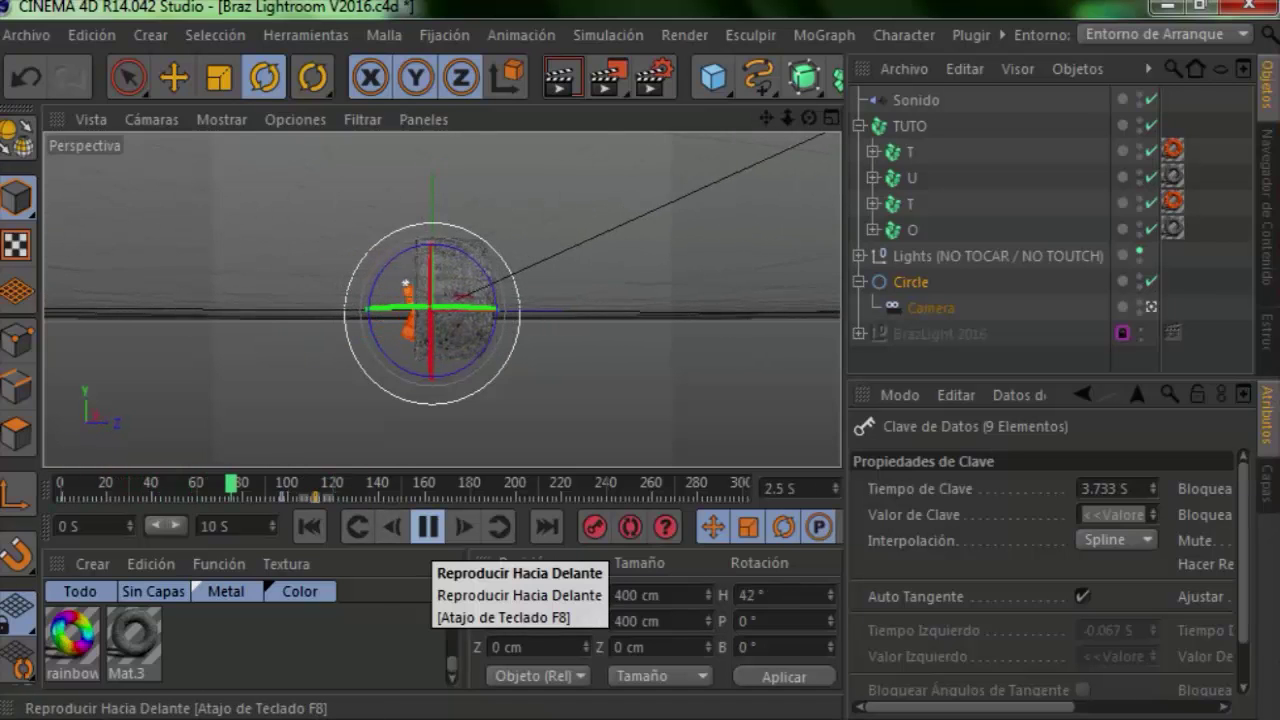
click(428, 526)
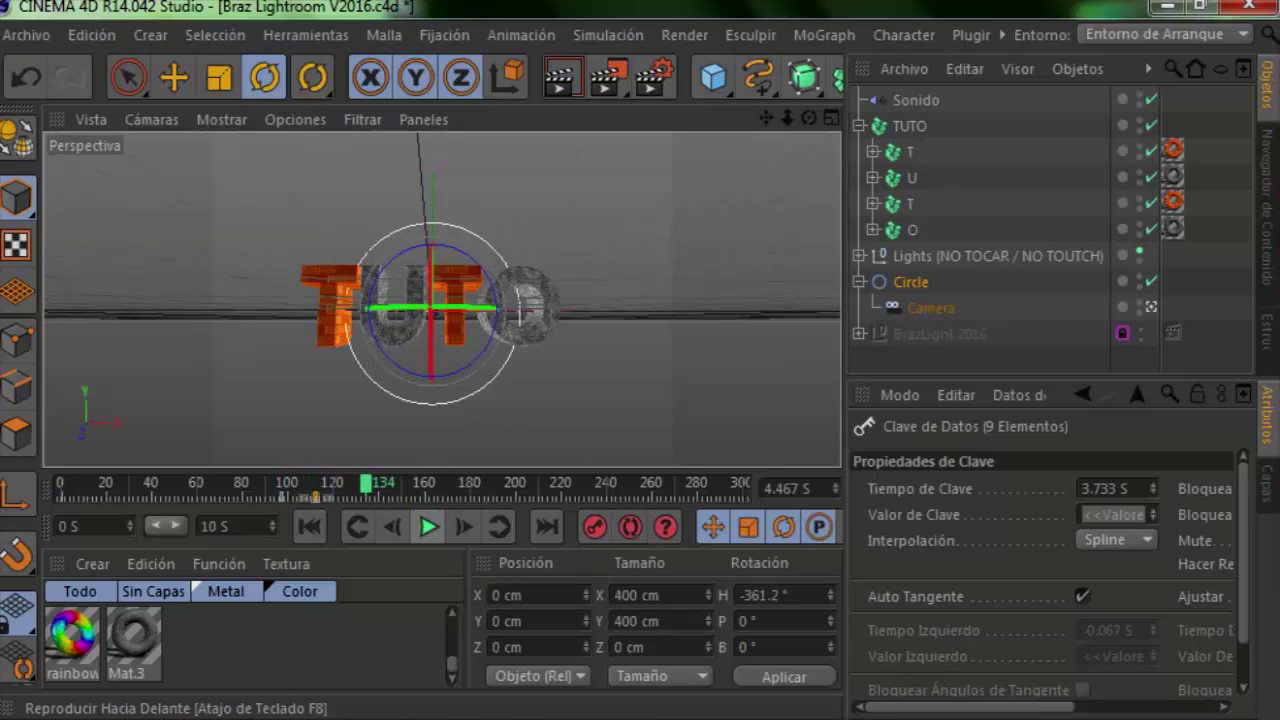
key(shift+f)
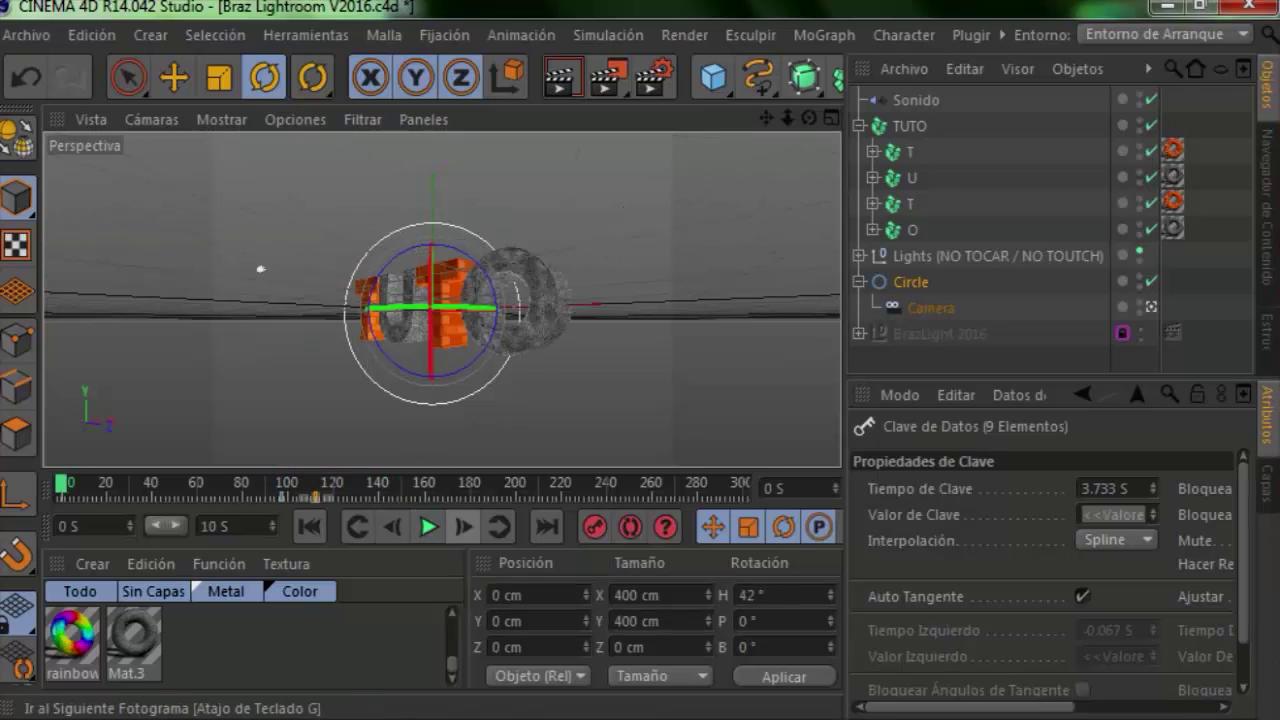
click(428, 526)
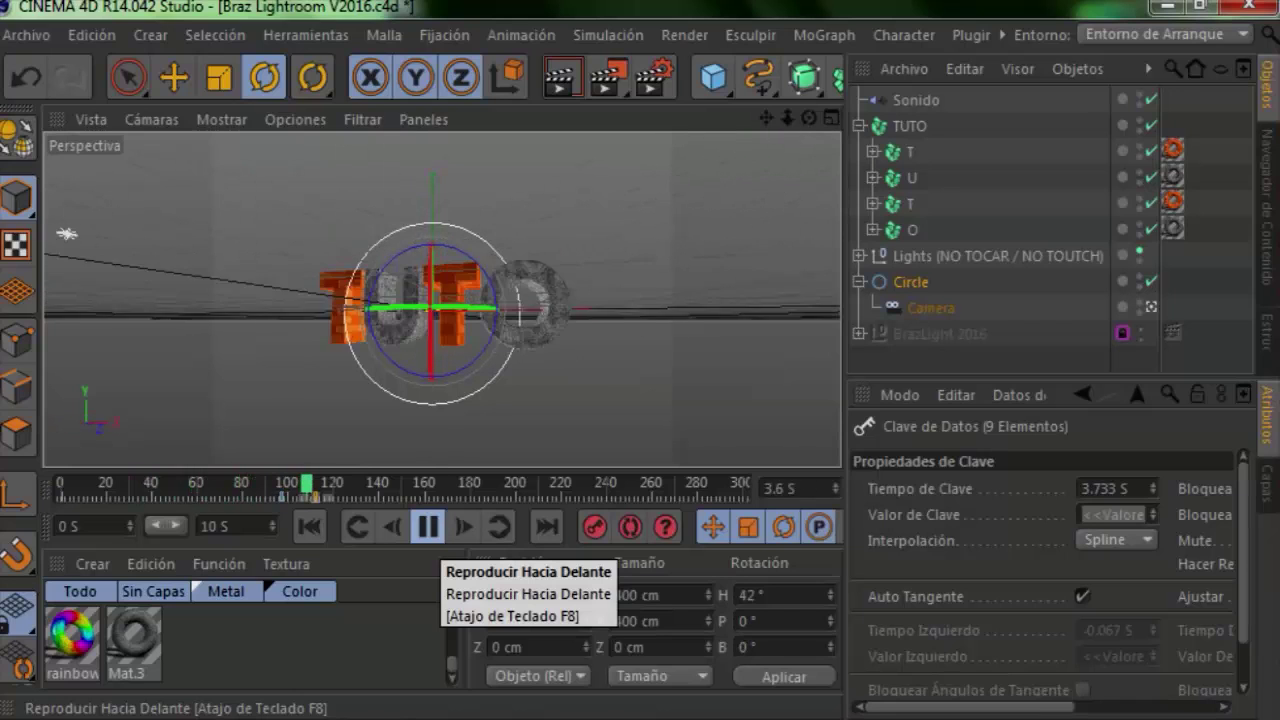
click(428, 526)
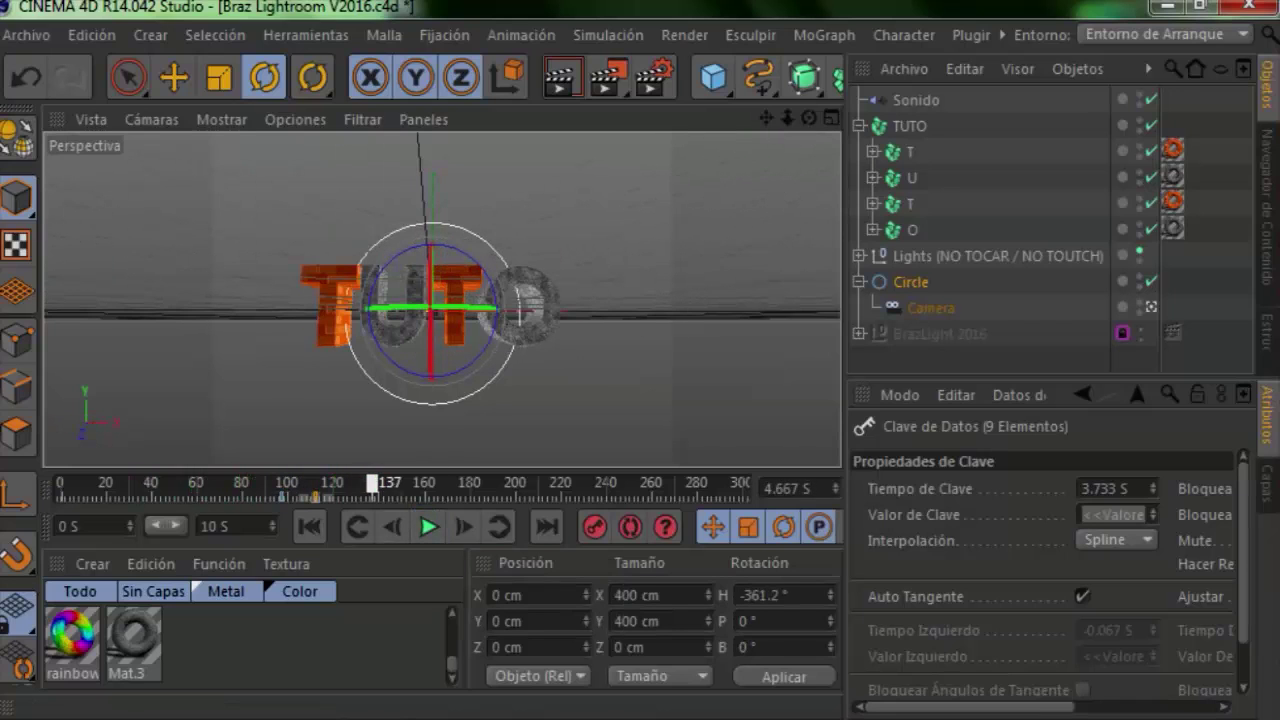
Replay once more, stopping at 3.833 s and stepping forward one frame
key(shift+f)
key(F8)
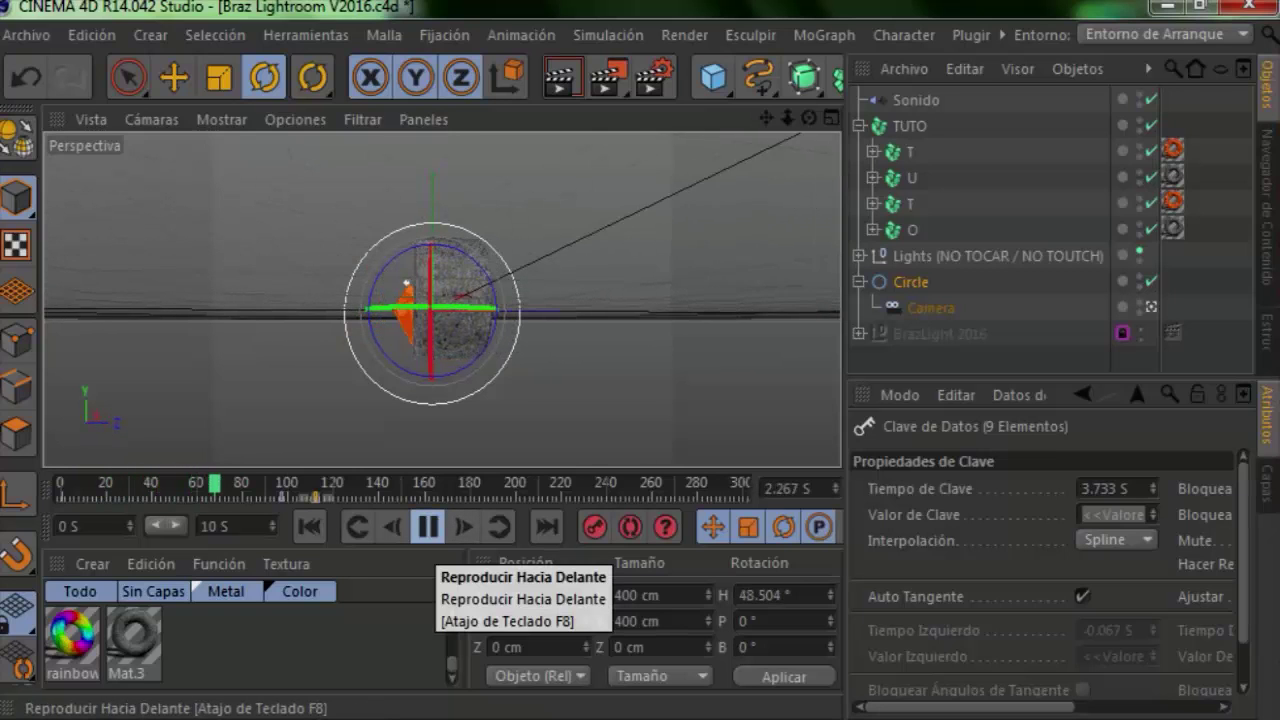
click(428, 526)
click(428, 526)
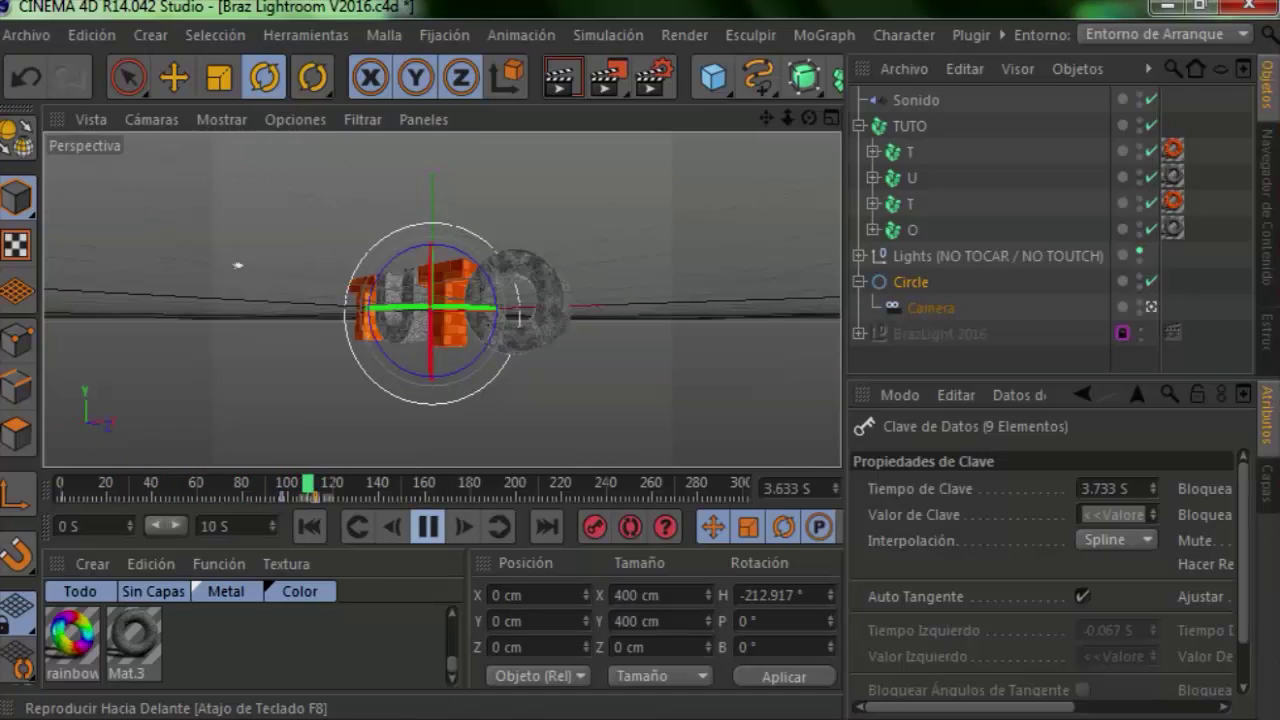
click(428, 526)
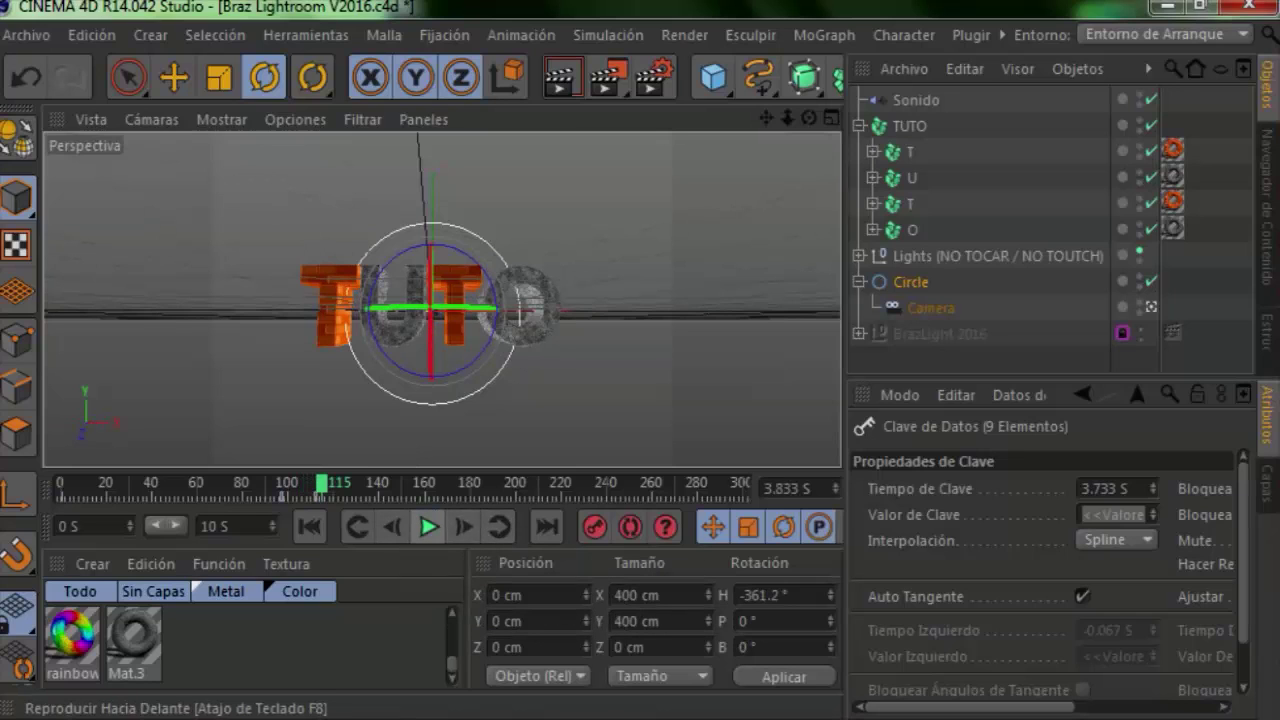
click(463, 526)
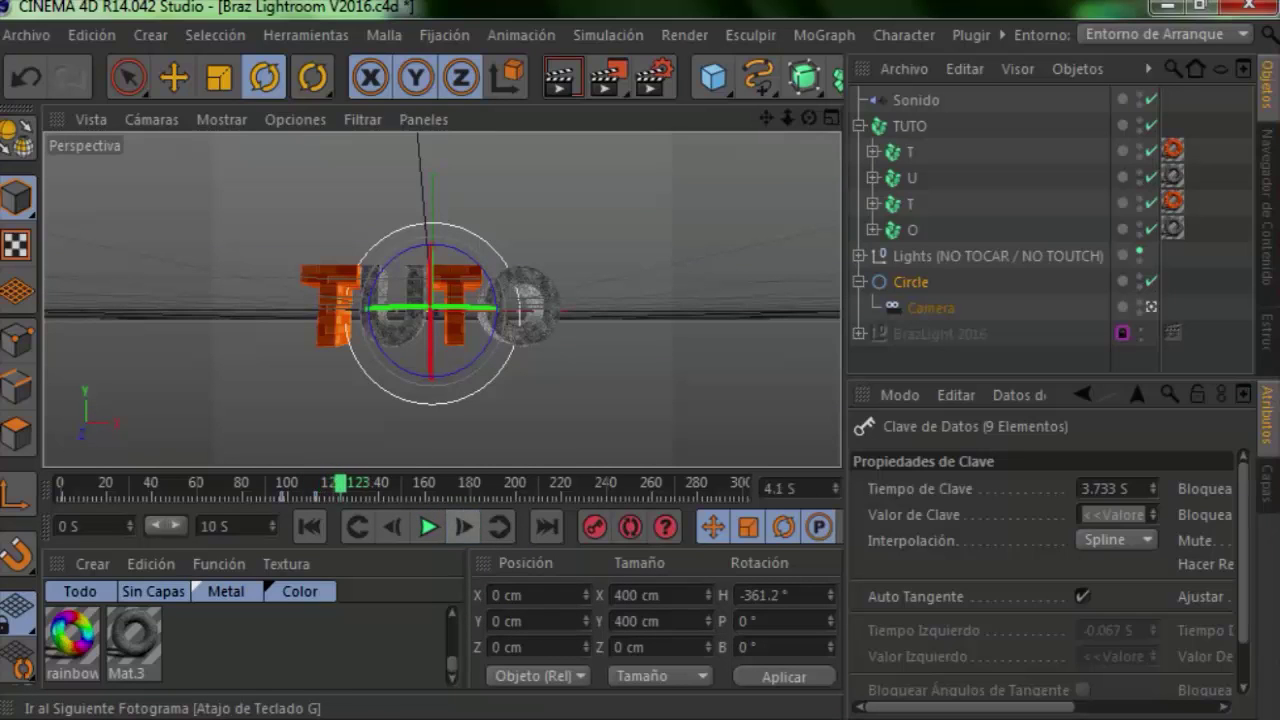
At frame 125, turn the TUTO text to H -369.6° and tilt it to B -1.5°
double_click(463, 526)
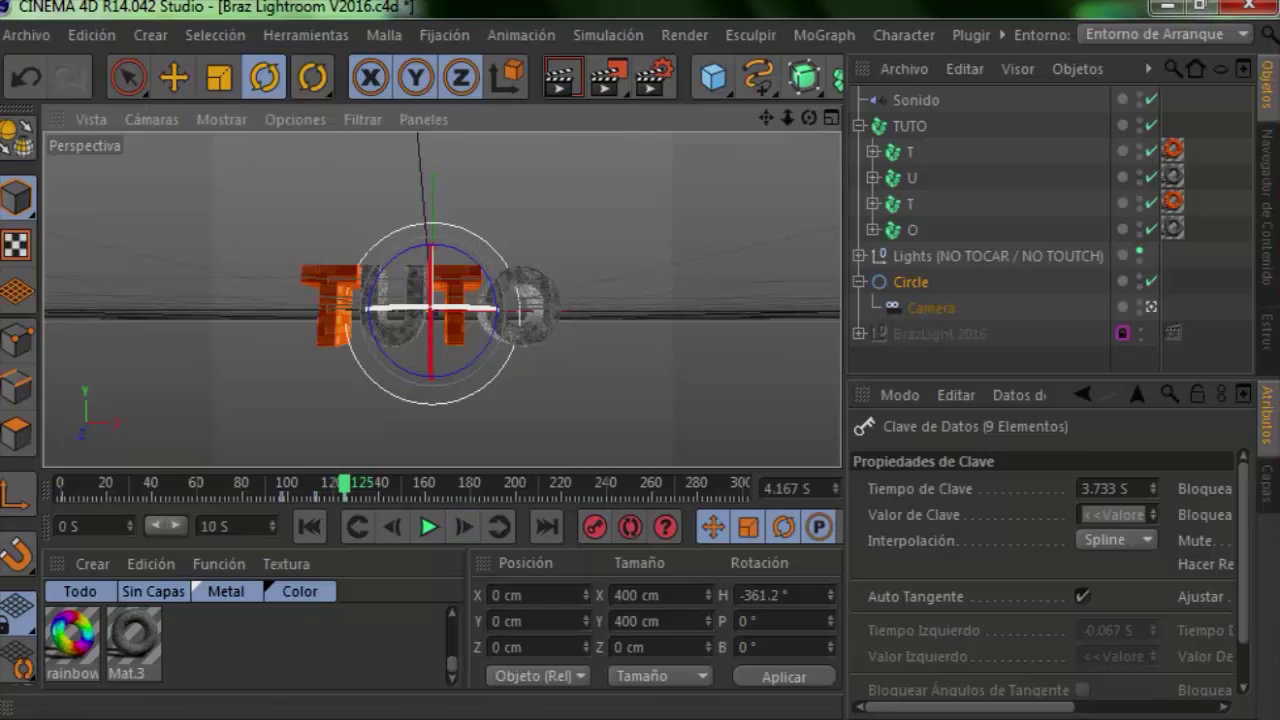
drag(490, 307, 840, 188)
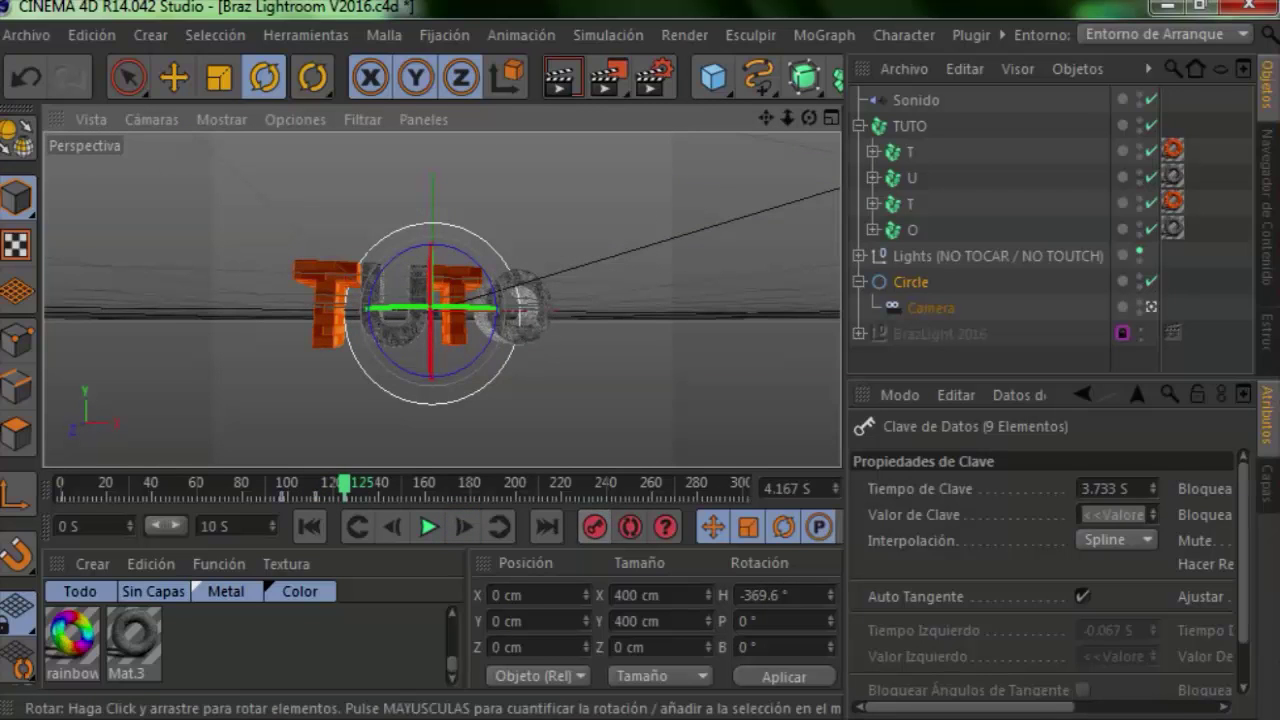
drag(840, 188, 840, 203)
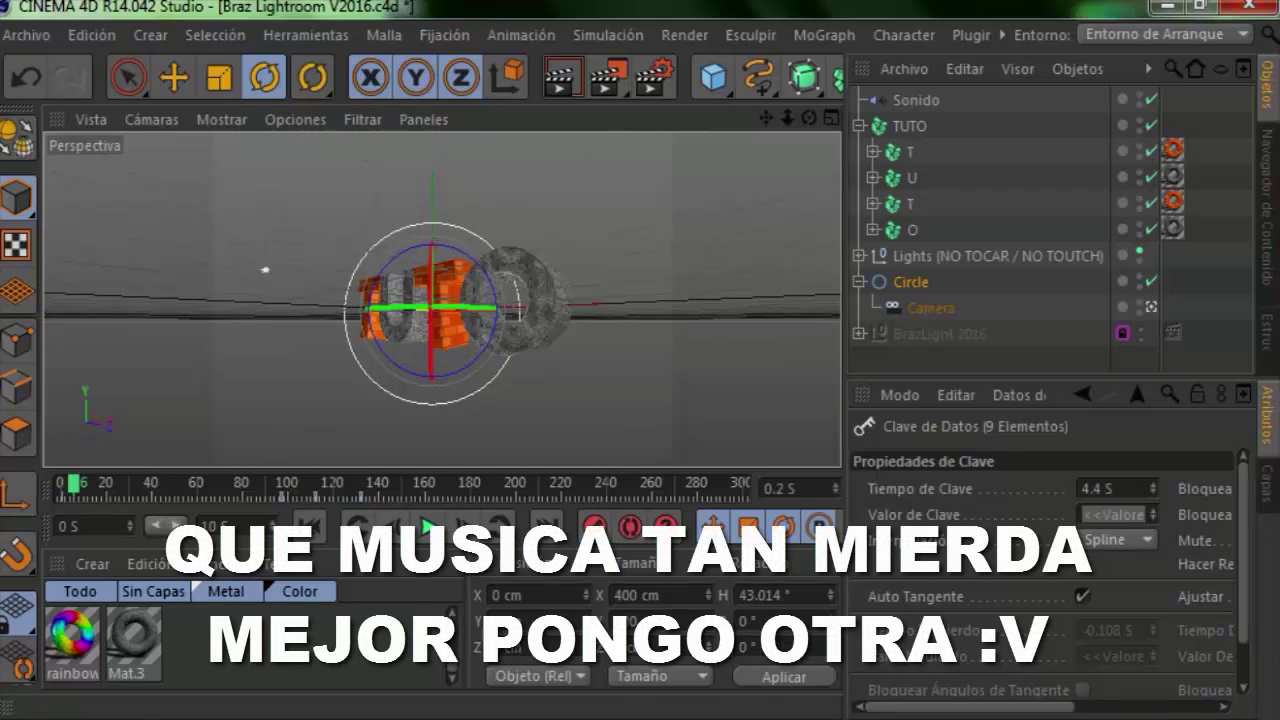
Preview the extra turn in playback, then select the Camera
click(428, 527)
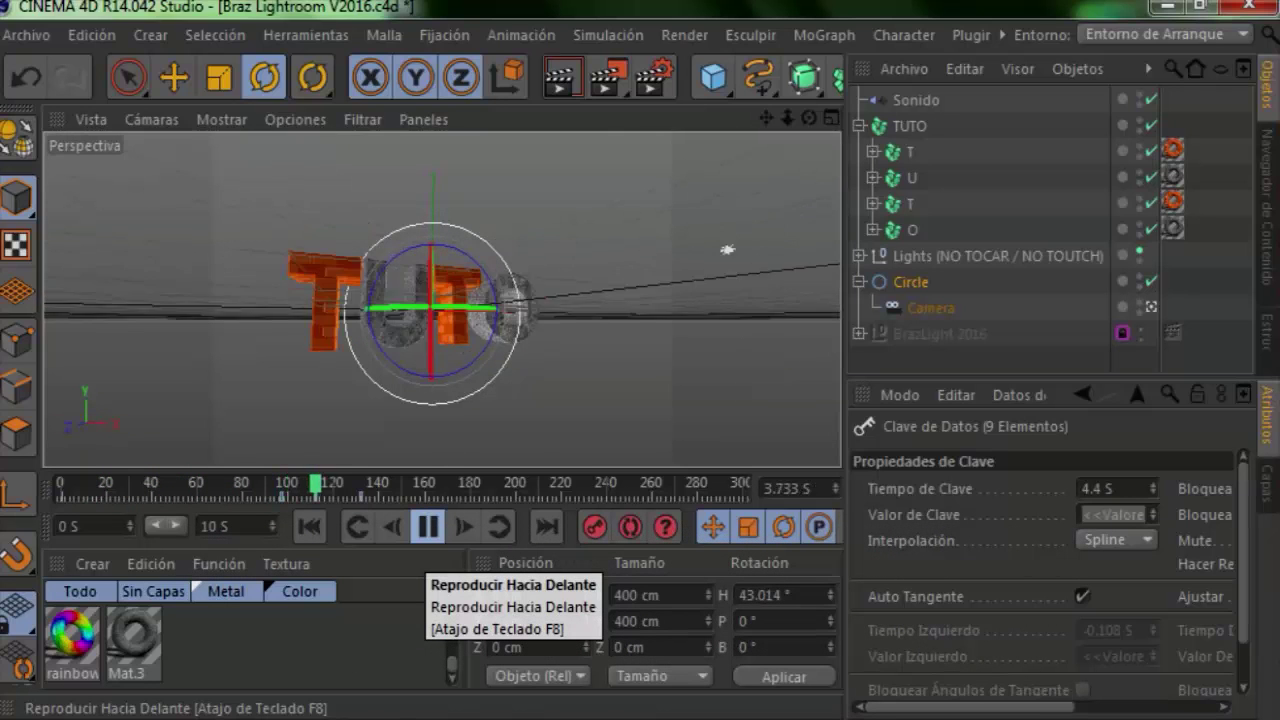
click(428, 527)
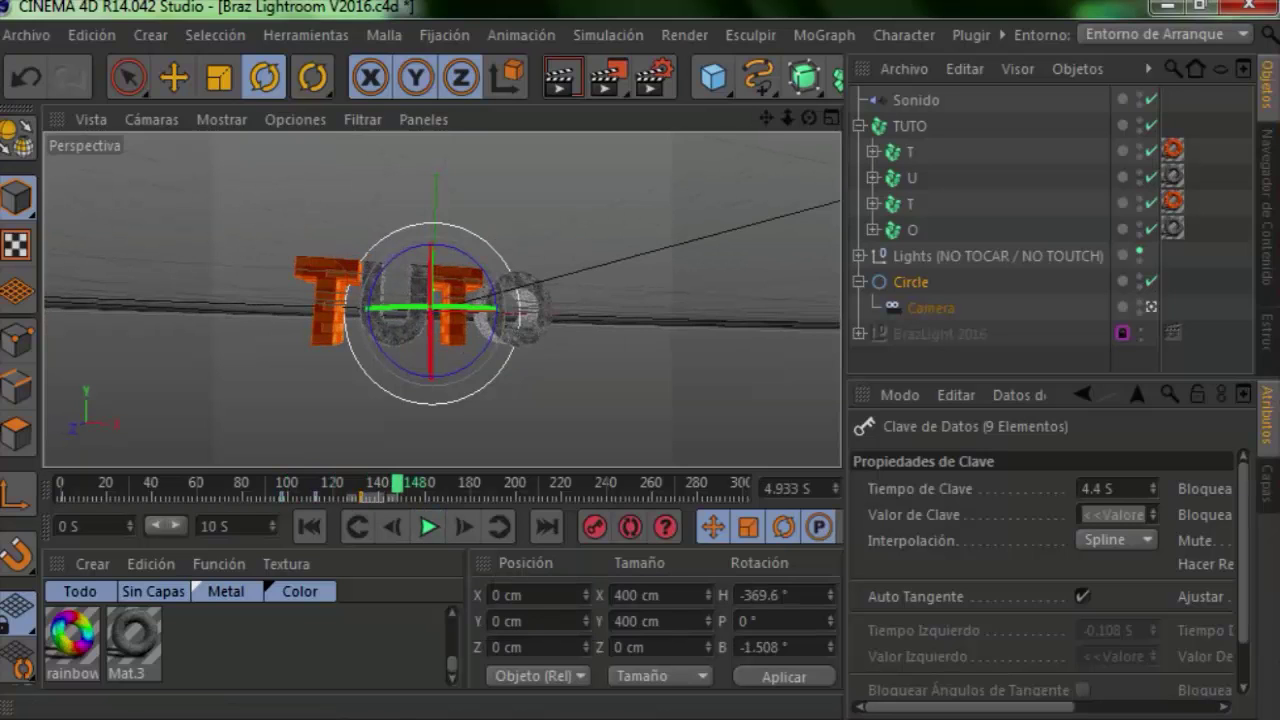
click(218, 483)
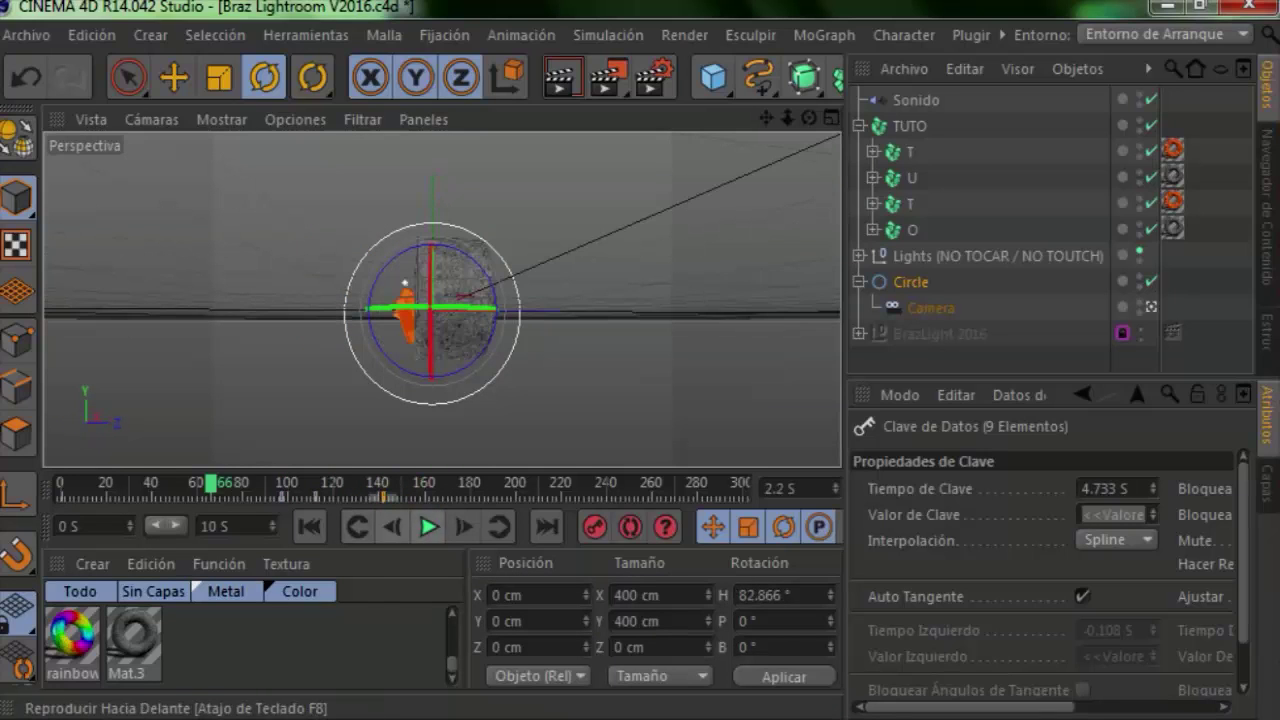
click(428, 527)
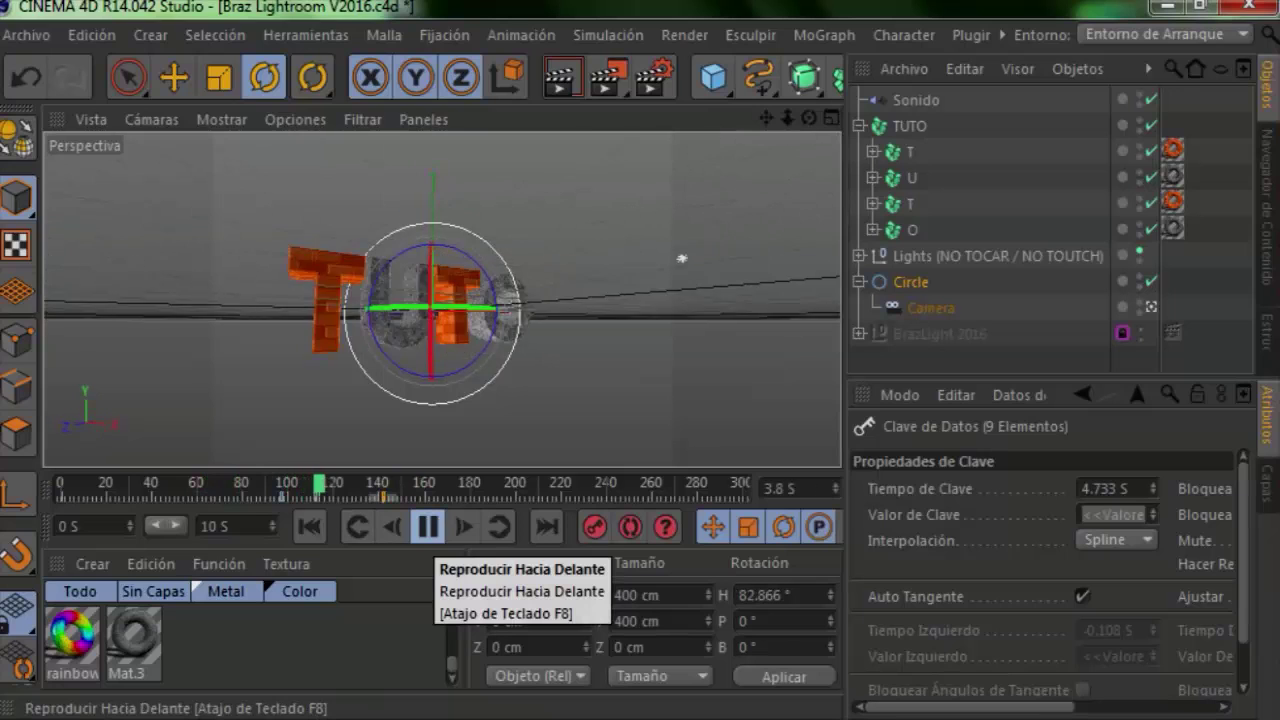
click(428, 527)
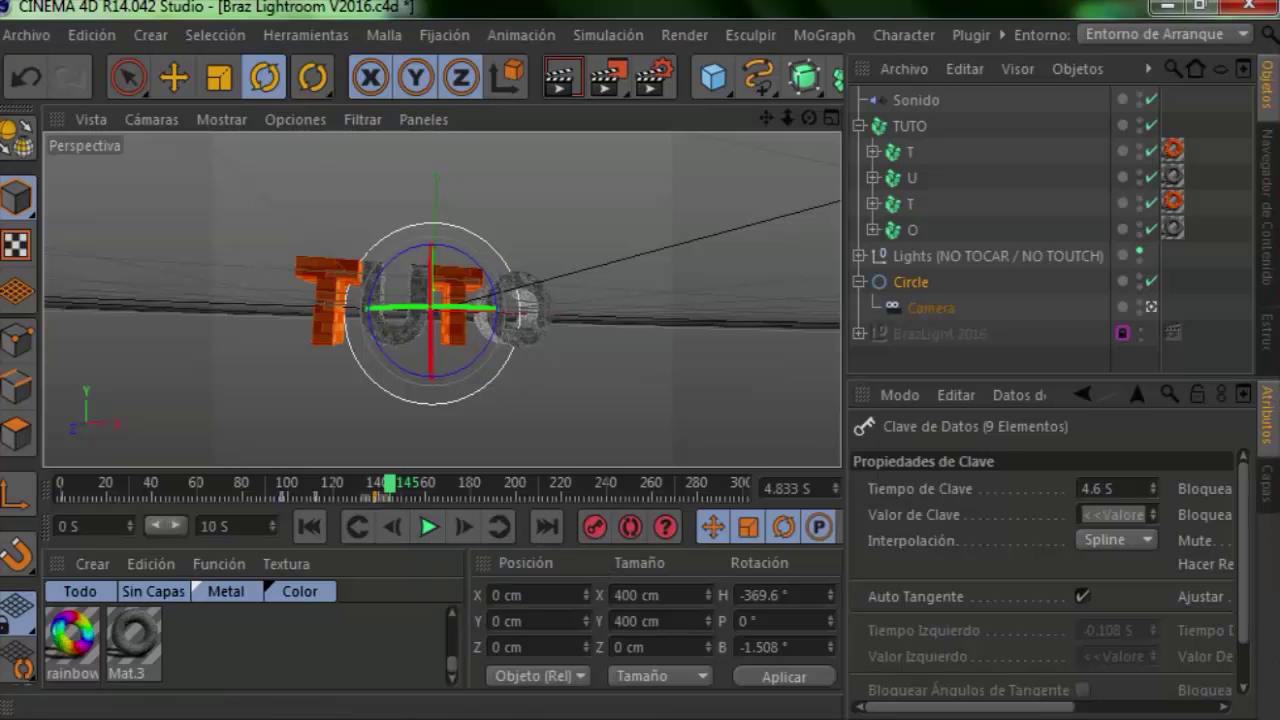
click(432, 305)
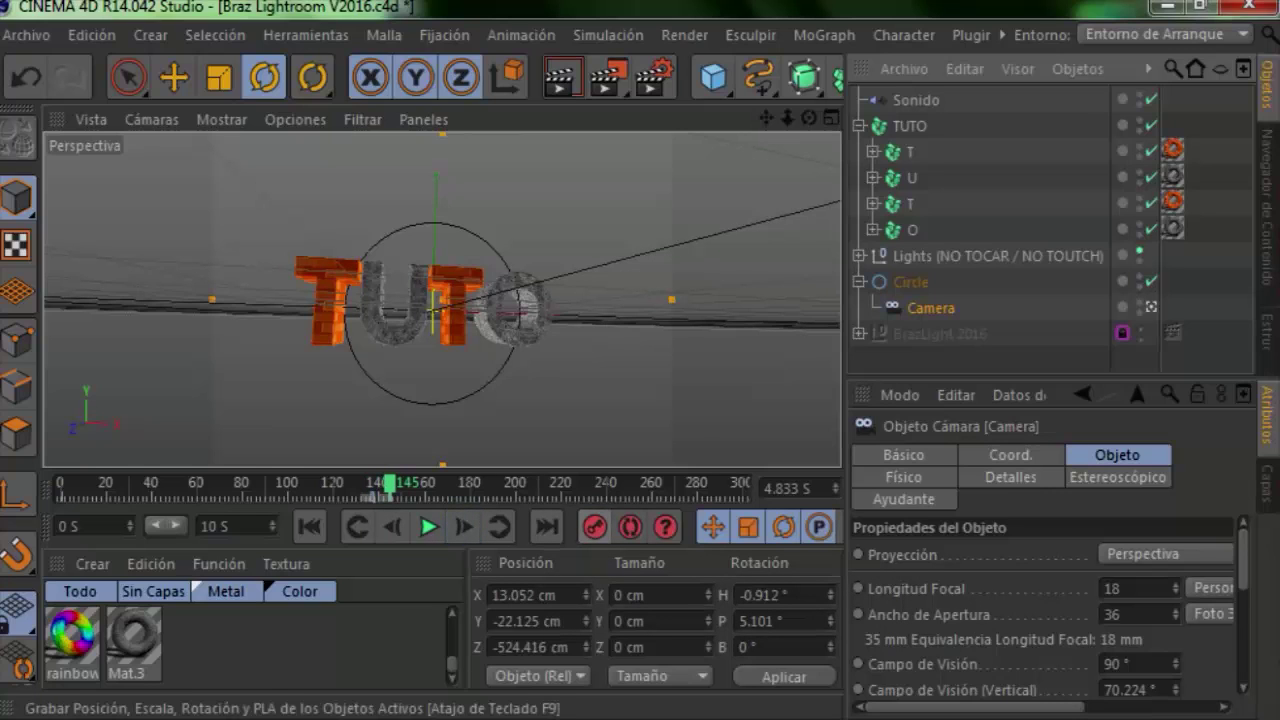
scroll(437, 433, down, 3)
scroll(437, 433, down, 2)
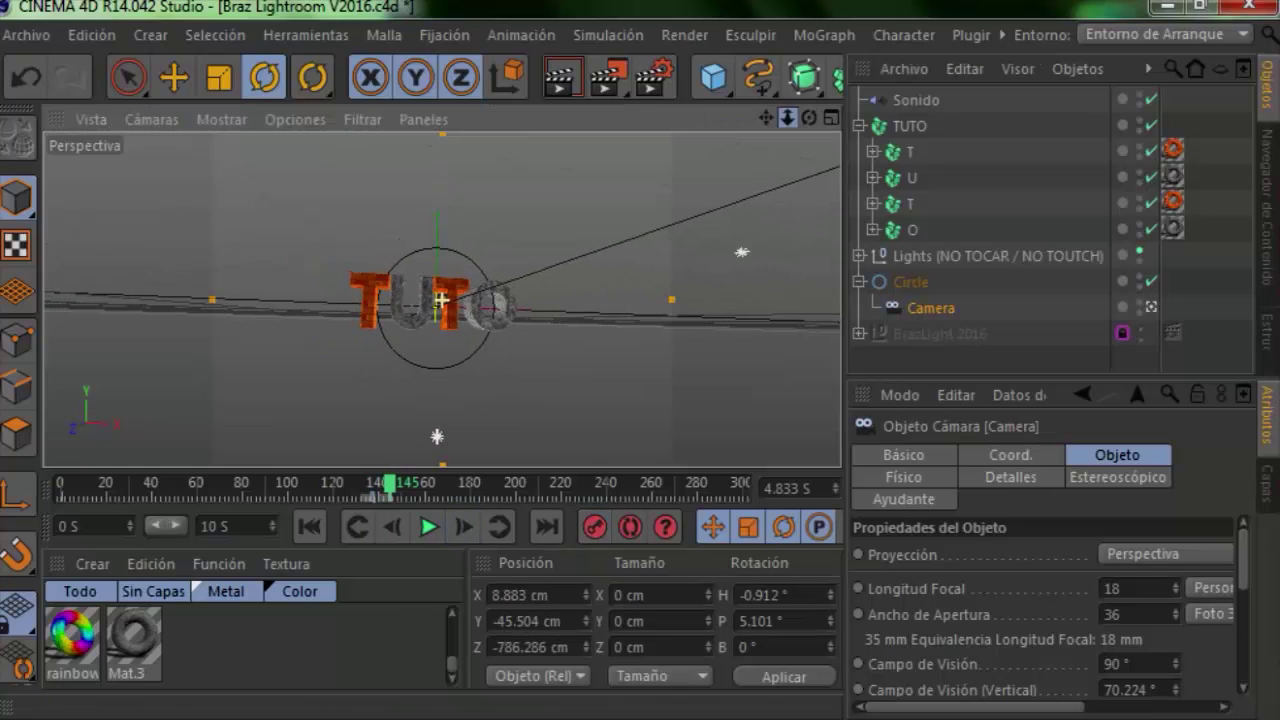
click(428, 527)
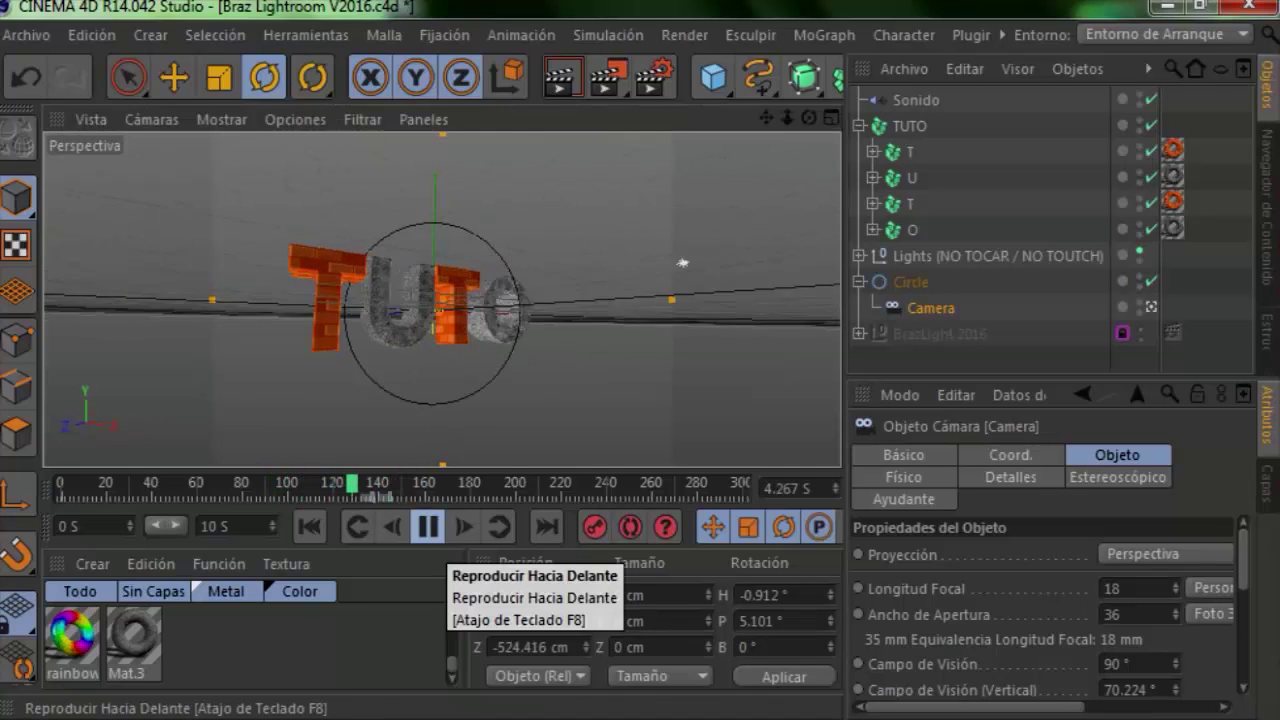
click(428, 527)
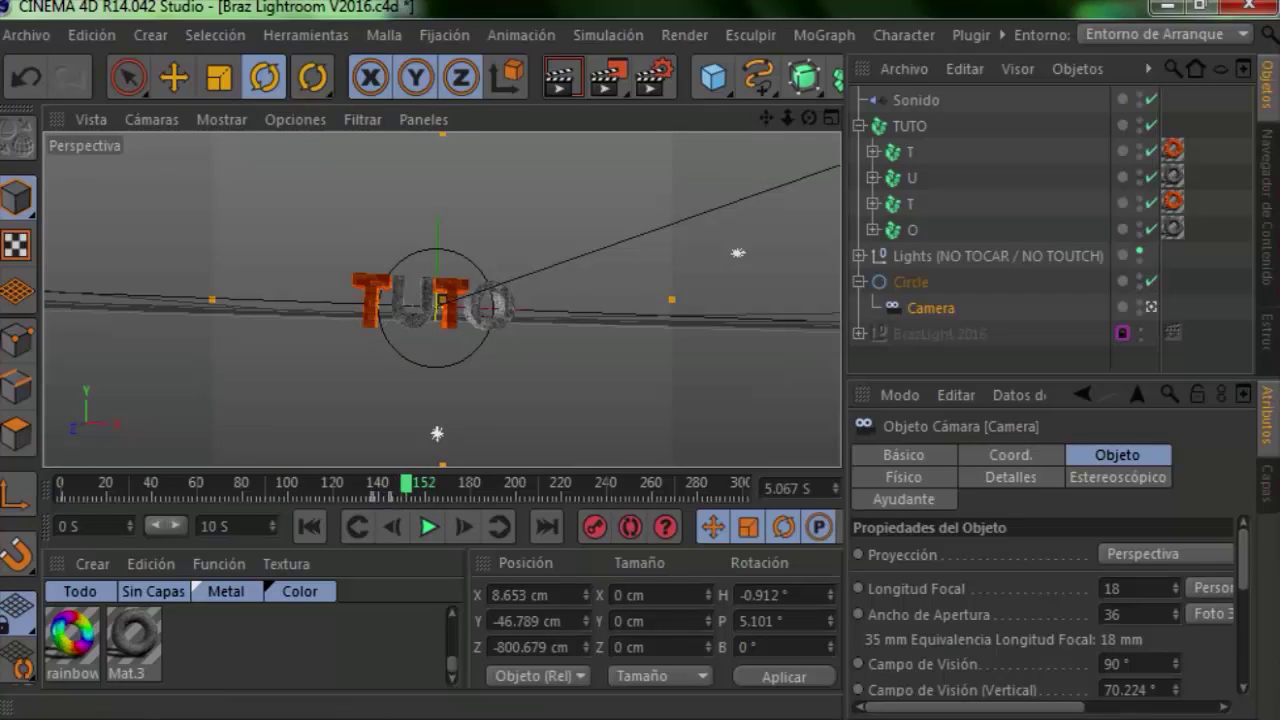
click(390, 495)
click(357, 527)
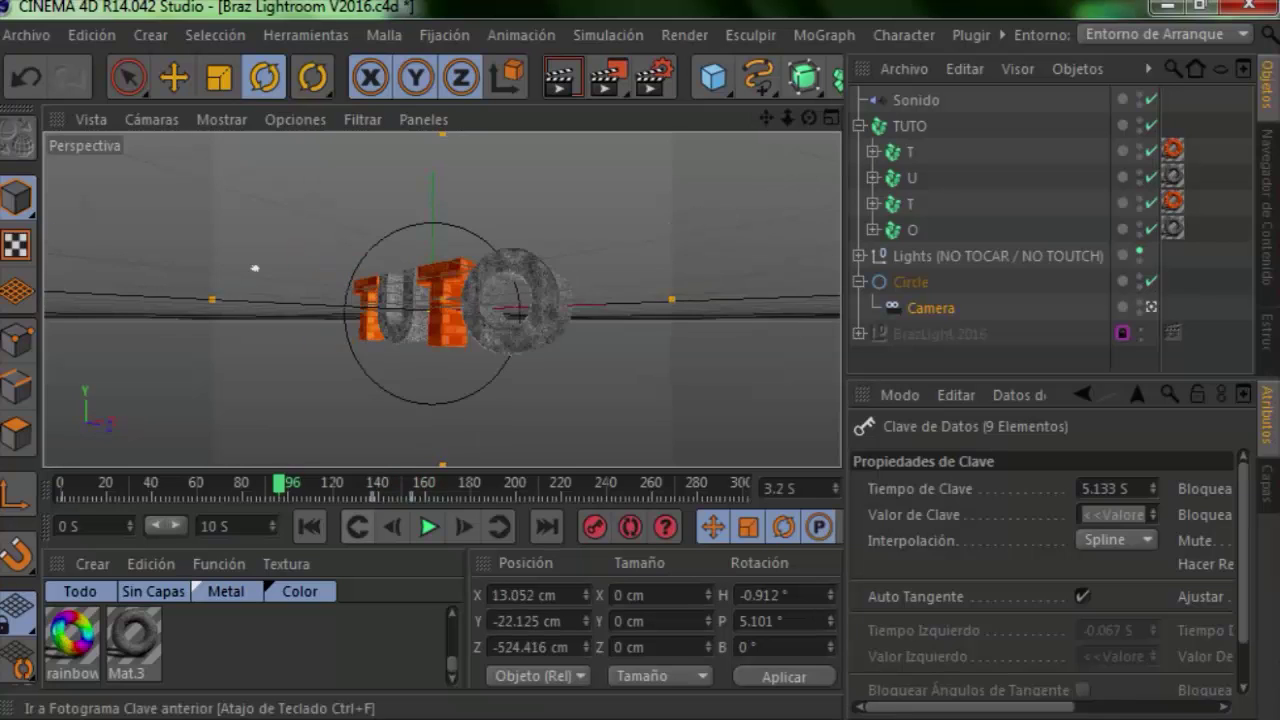
click(428, 527)
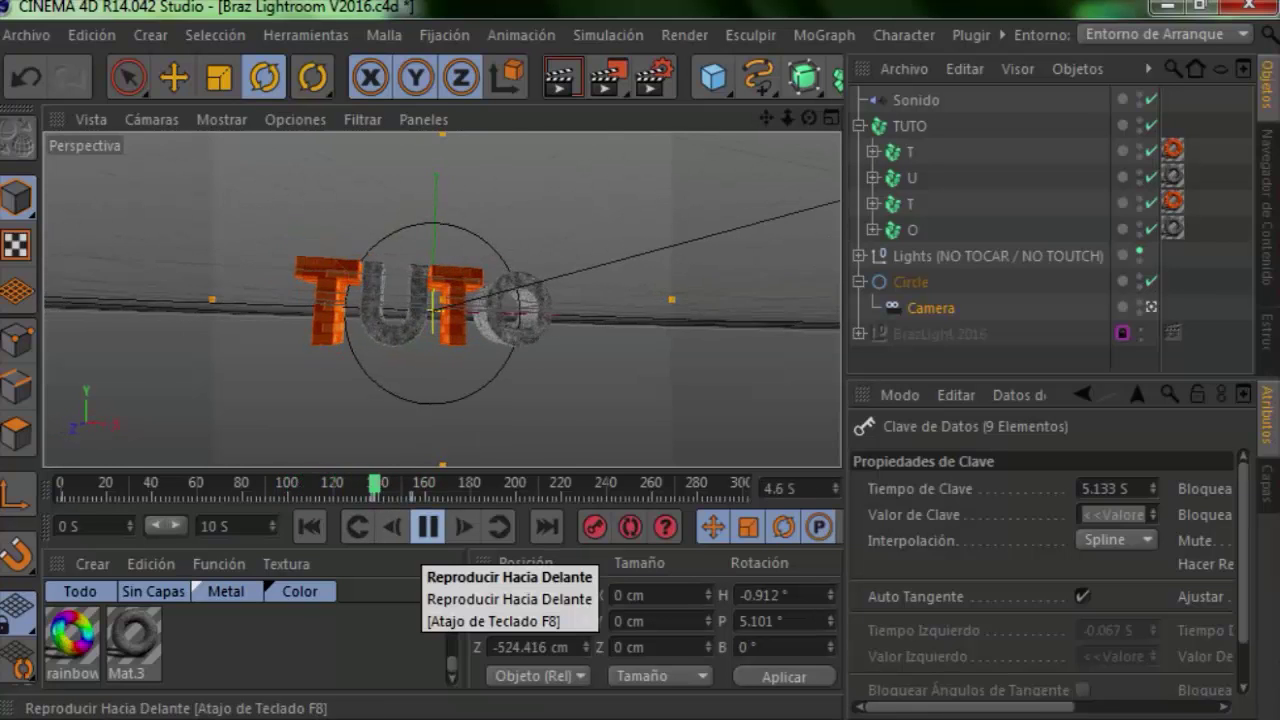
click(428, 527)
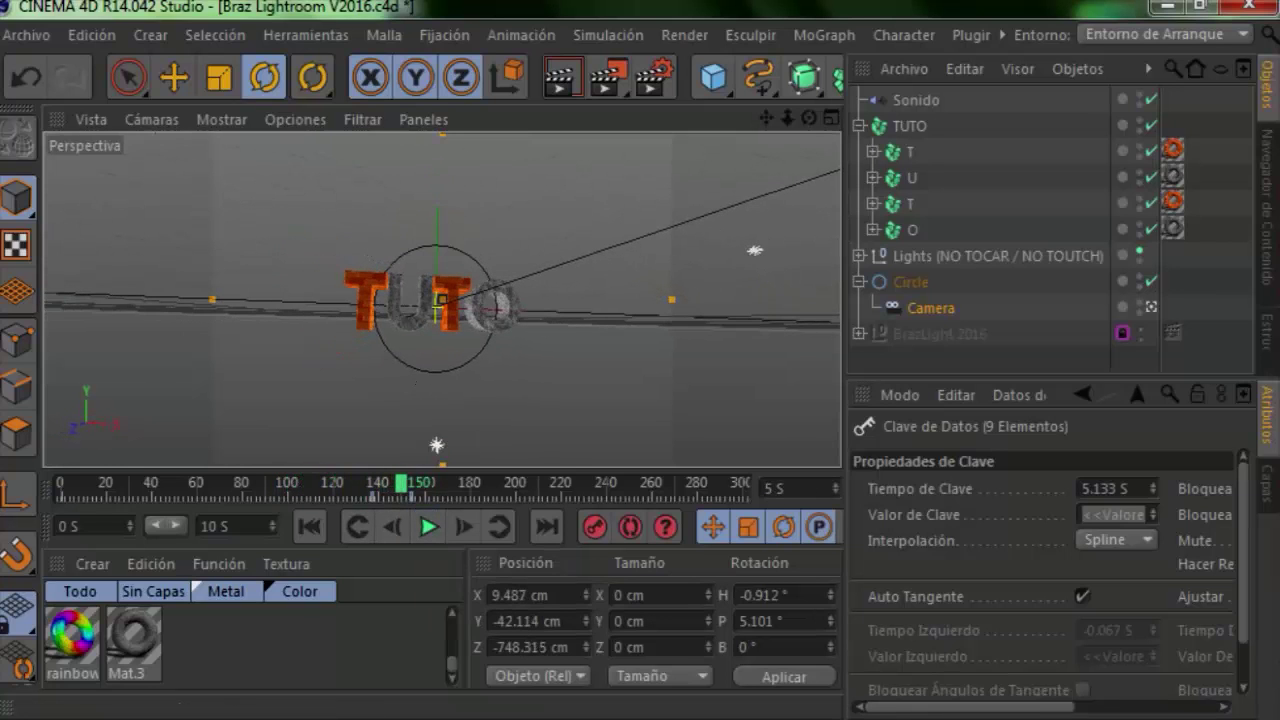
click(357, 527)
click(428, 527)
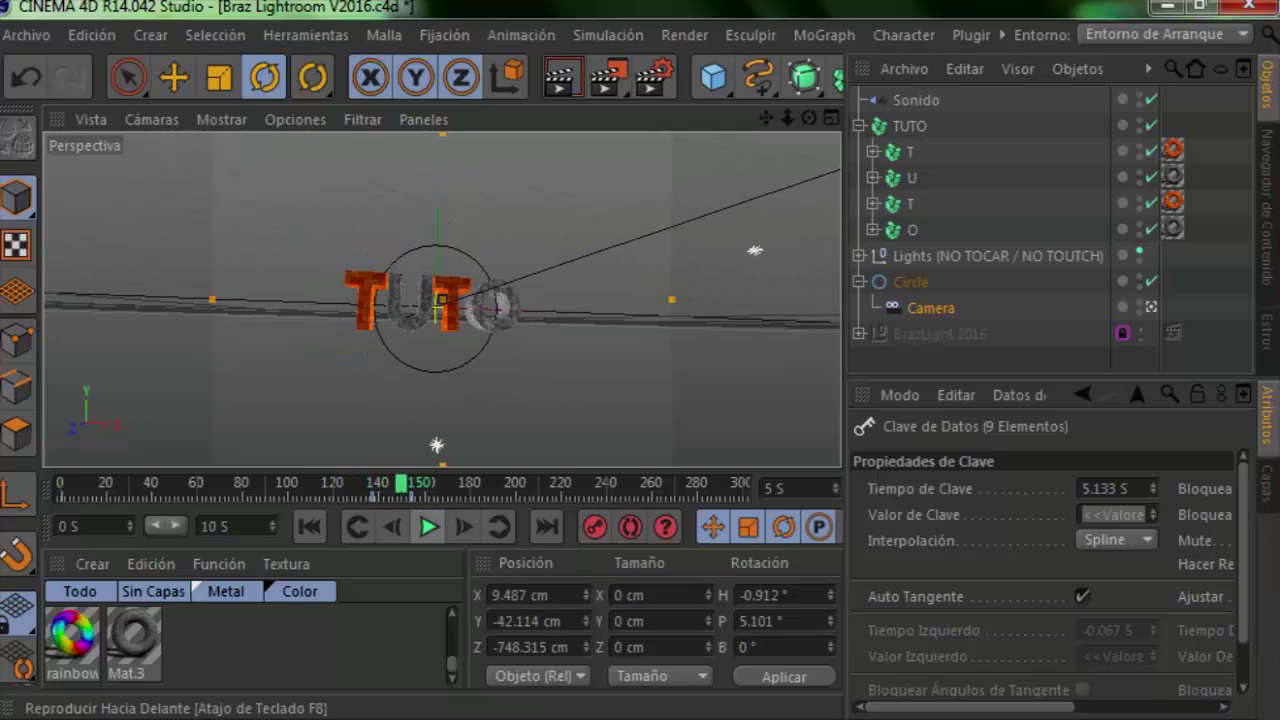
click(464, 527)
click(464, 527)
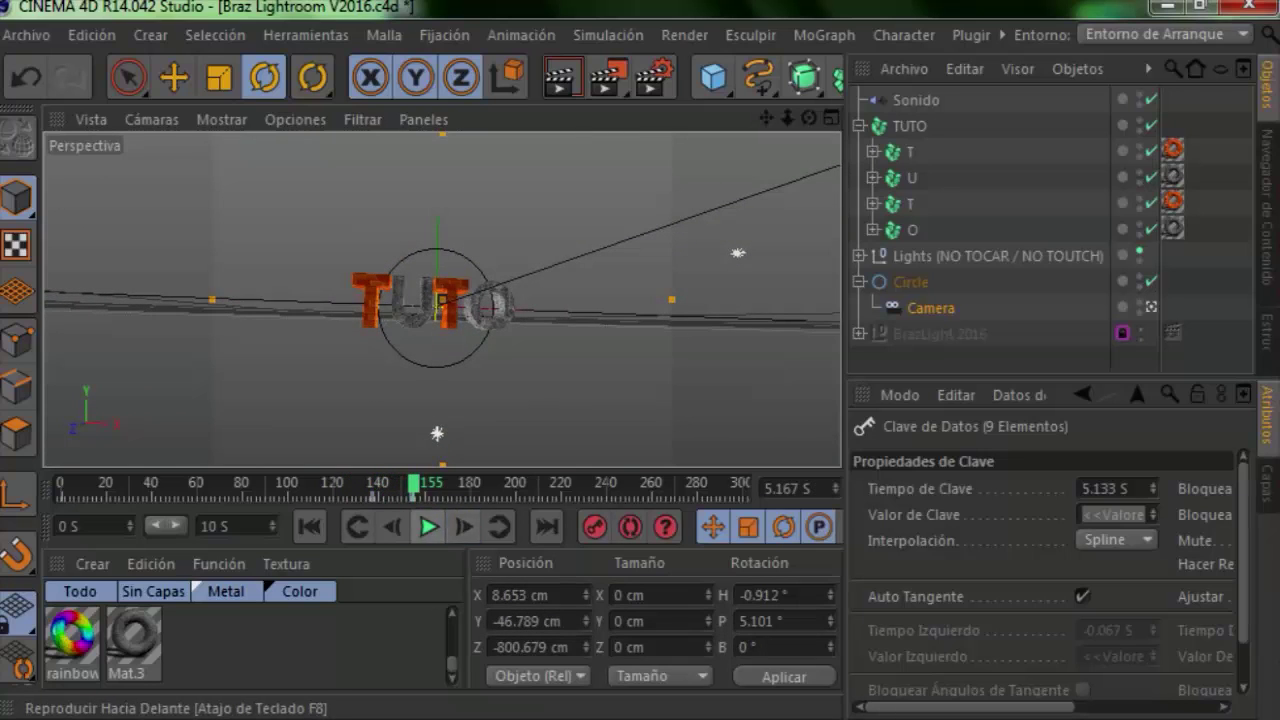
click(392, 527)
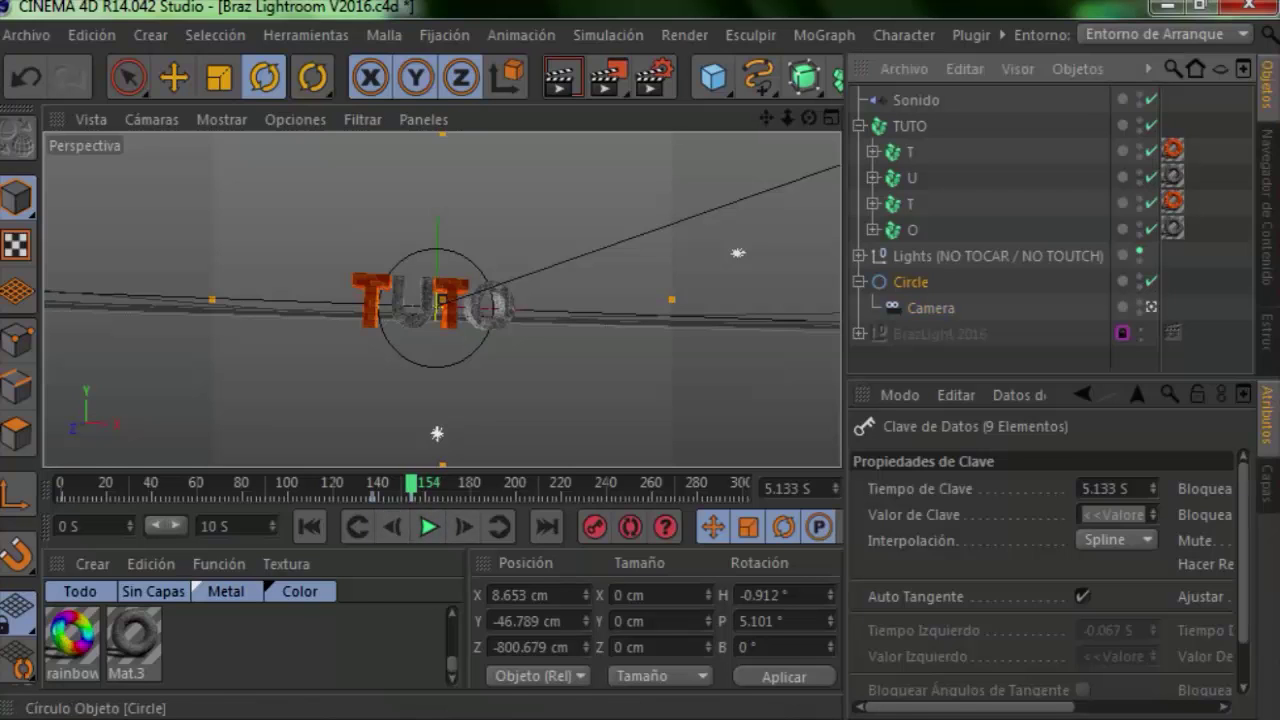
Roll the Circle's bank to about 374° at frame 154 and preview the roll from frame 104
click(410, 362)
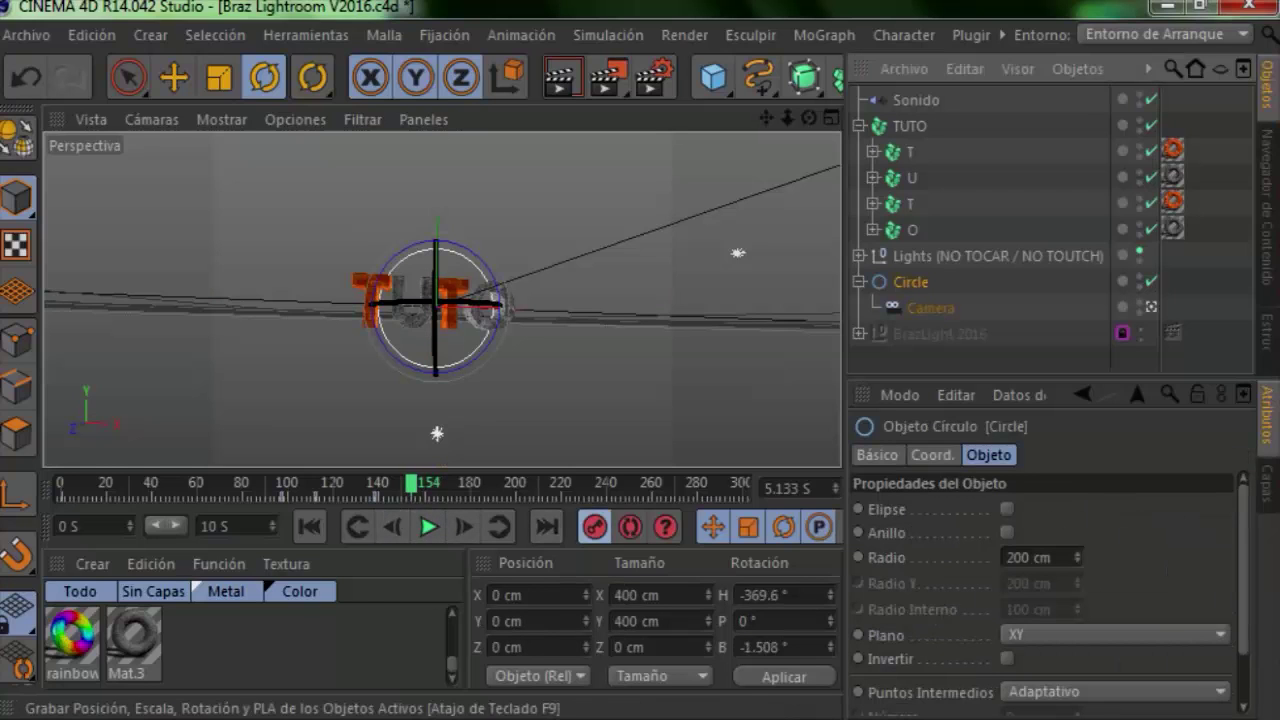
mouse_move(470, 250)
mouse_down()
mouse_move(160, 380)
mouse_move(598, 233)
mouse_up()
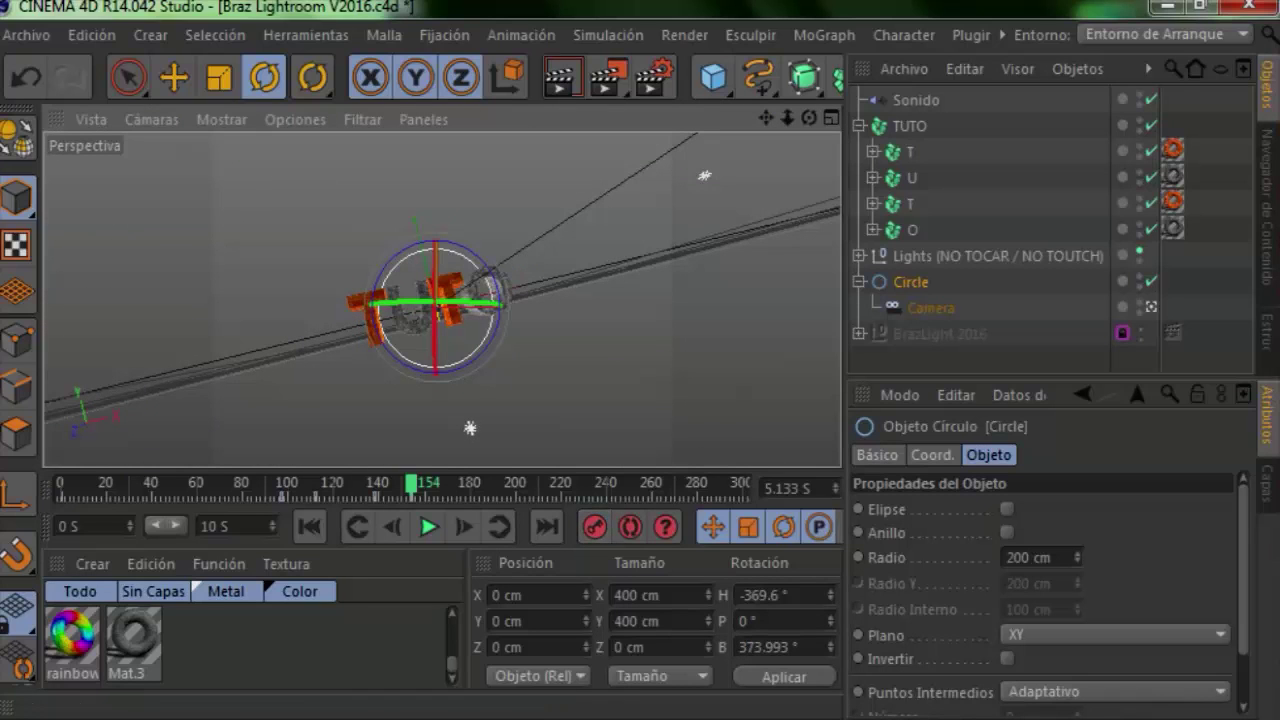
drag(410, 483, 271, 483)
click(428, 527)
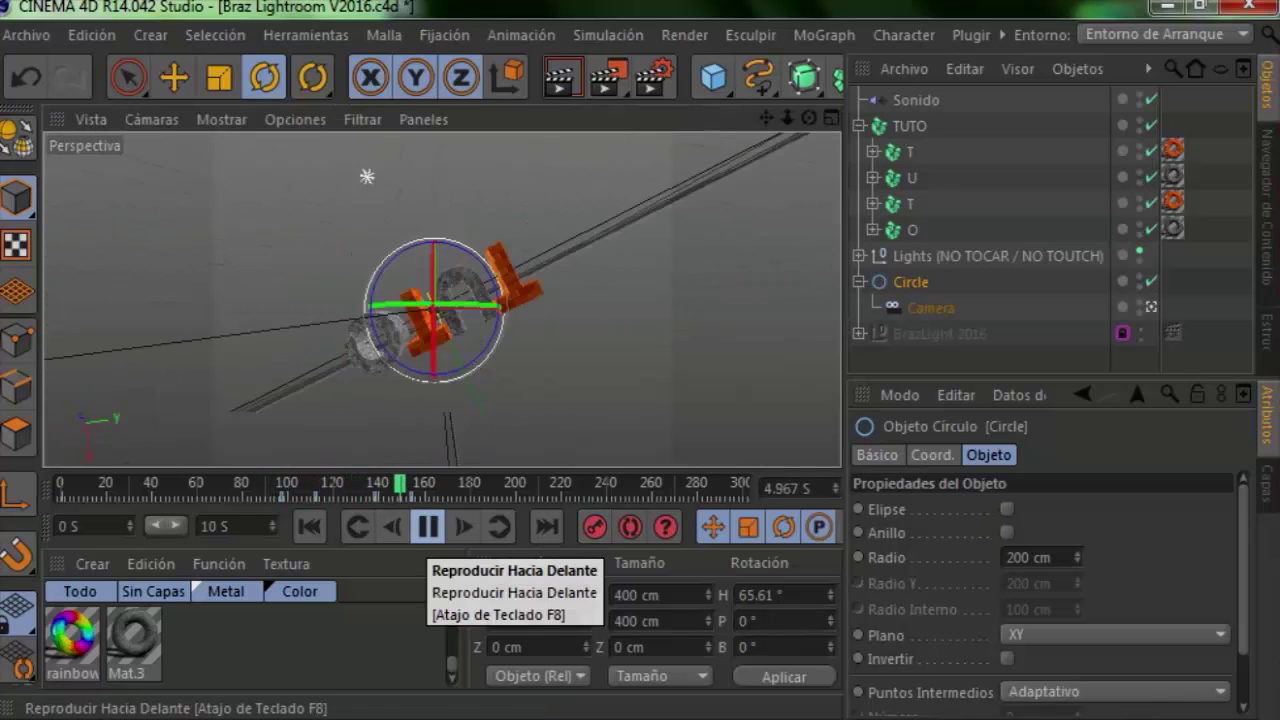
click(428, 527)
At frame 137, inspect the keyframe data of the Circle and the Camera
drag(430, 483, 372, 483)
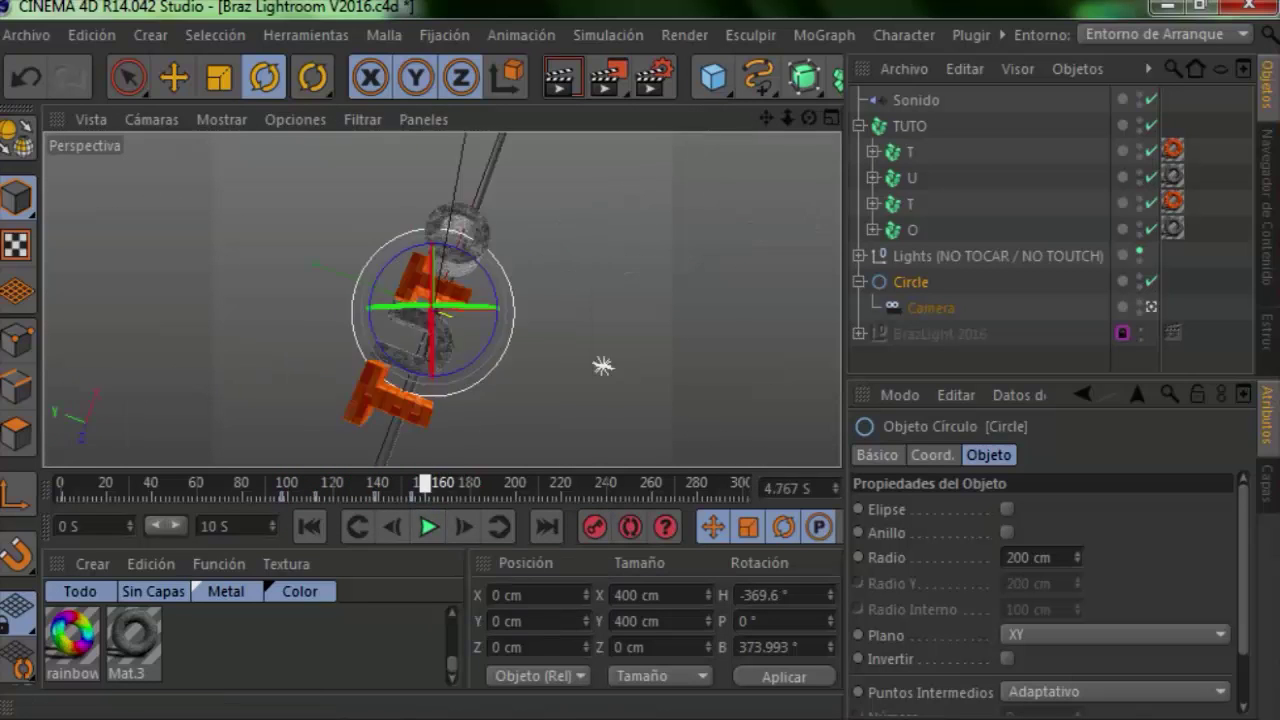
click(421, 496)
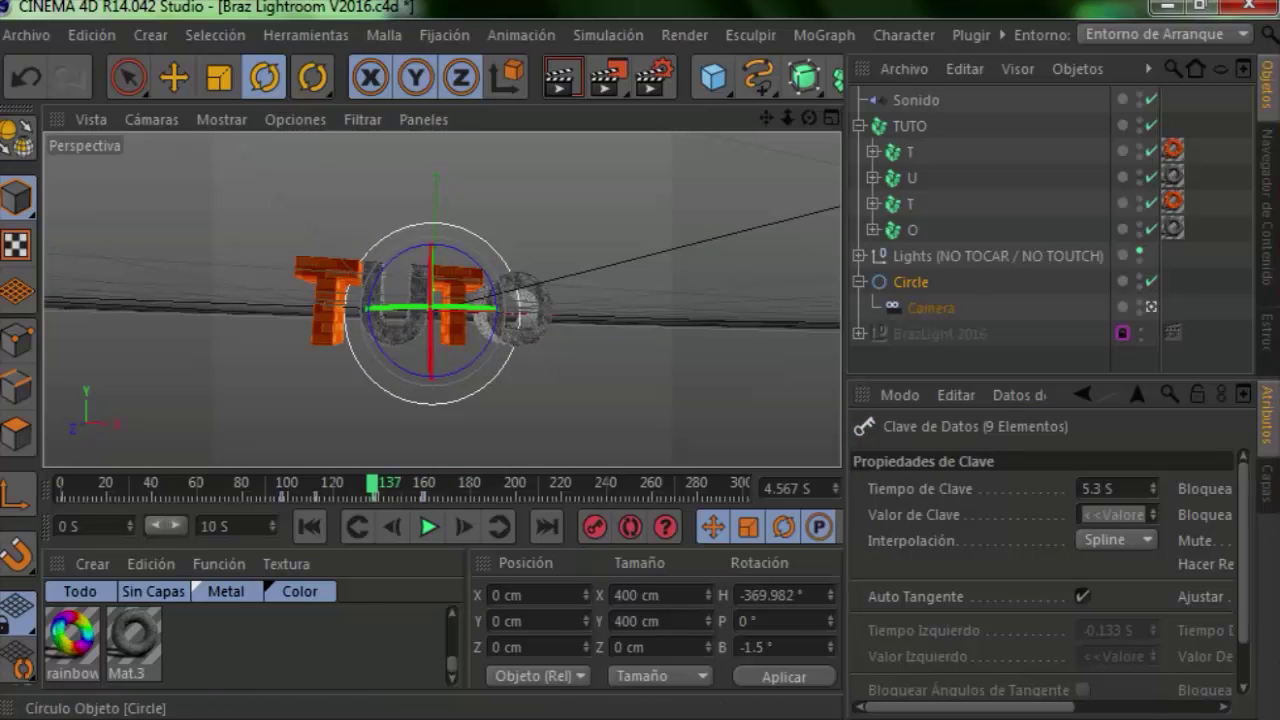
click(931, 308)
click(415, 496)
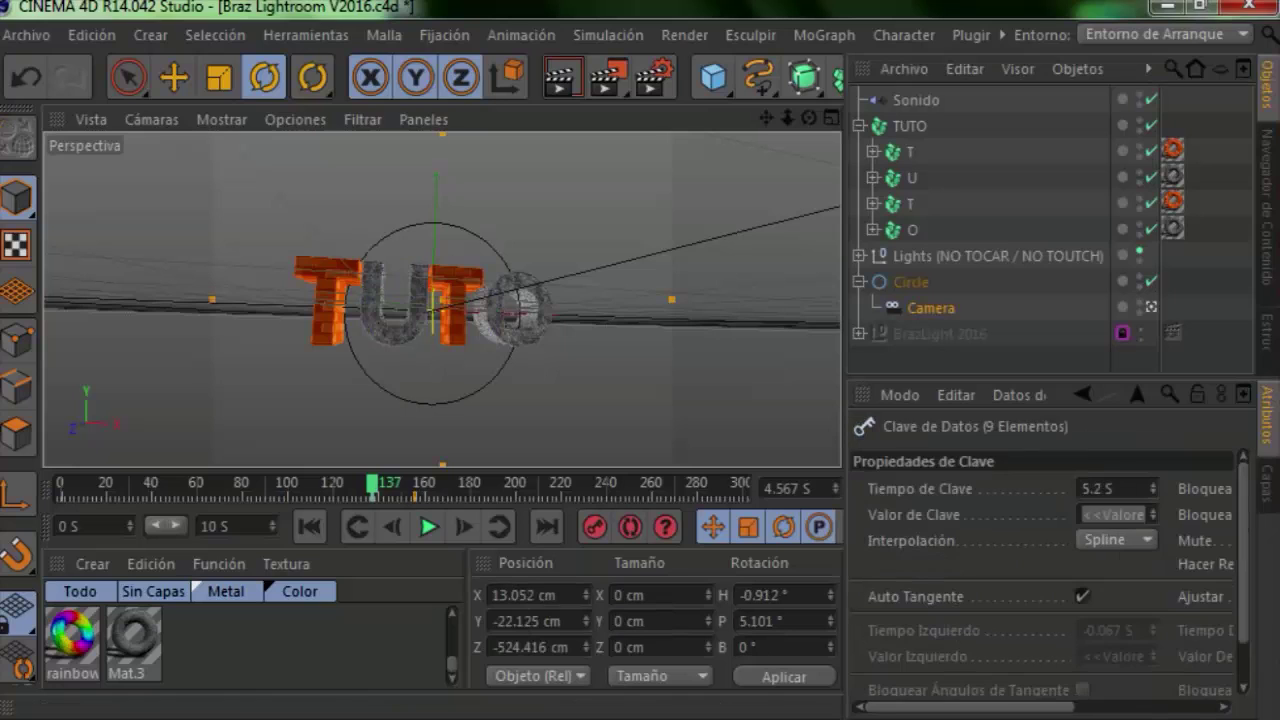
click(433, 403)
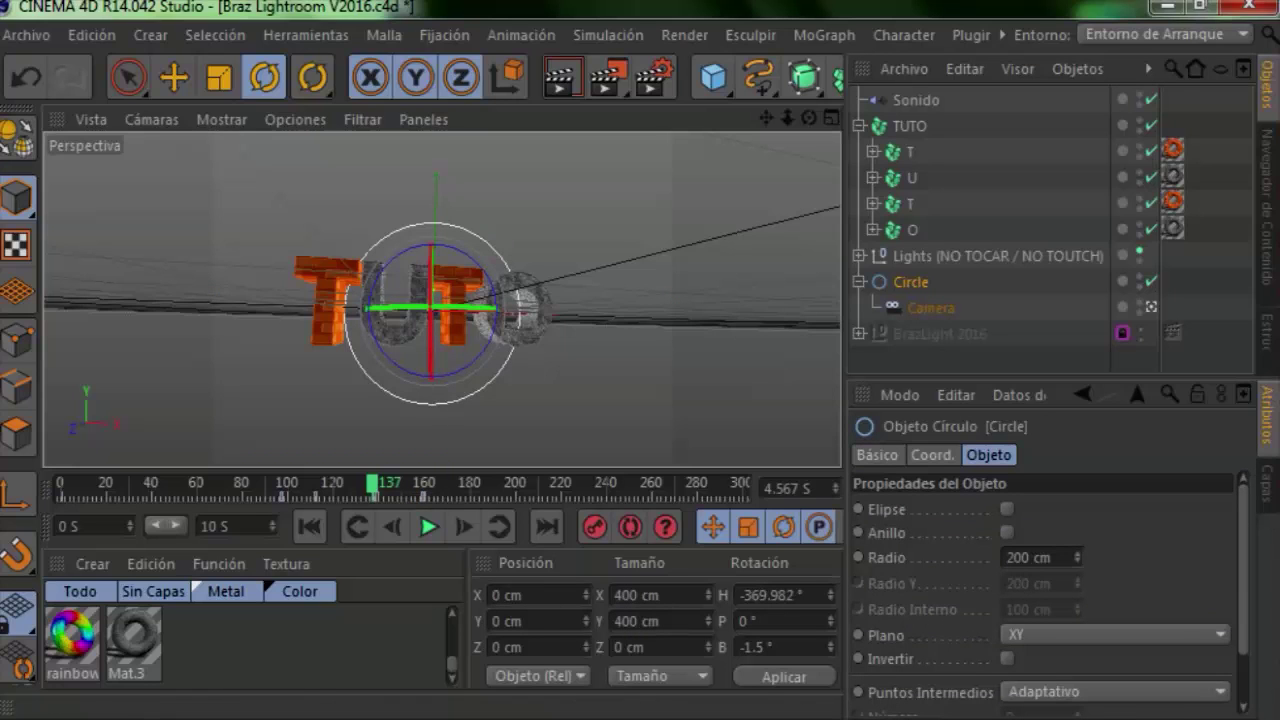
click(426, 496)
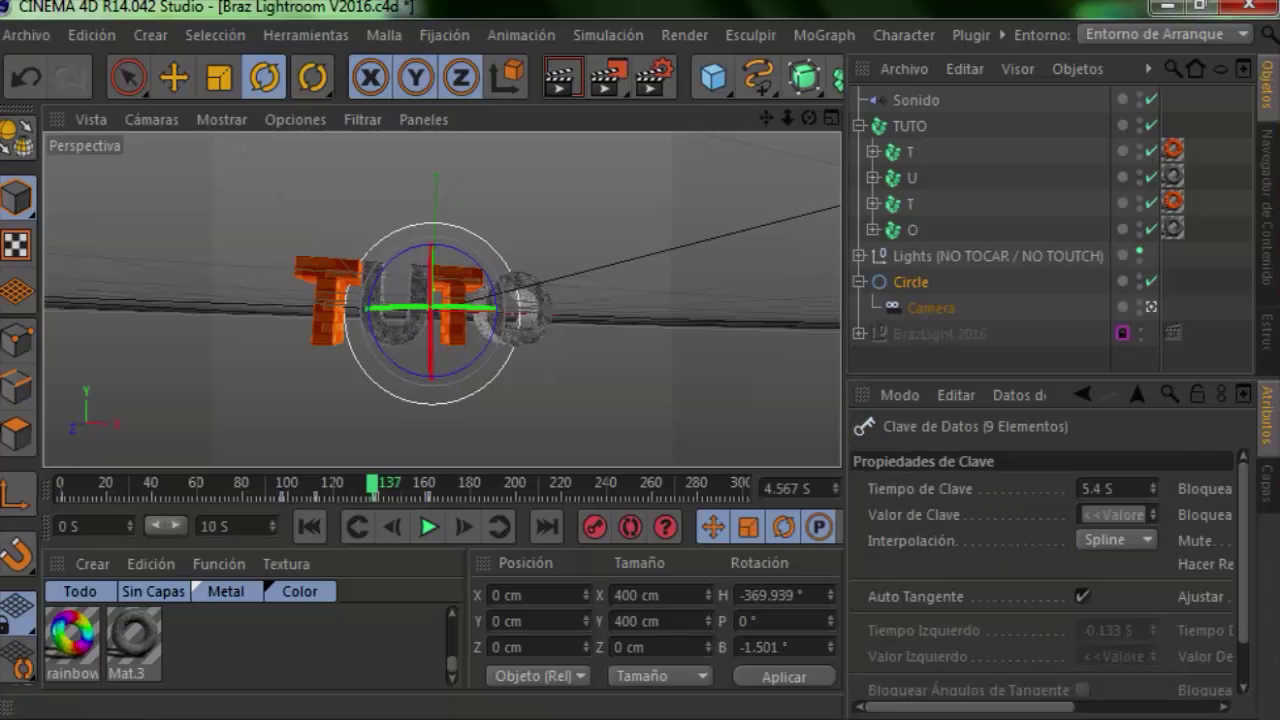
Replay from frame 117 to frame 171 to check the camera spin
key(ctrl+f)
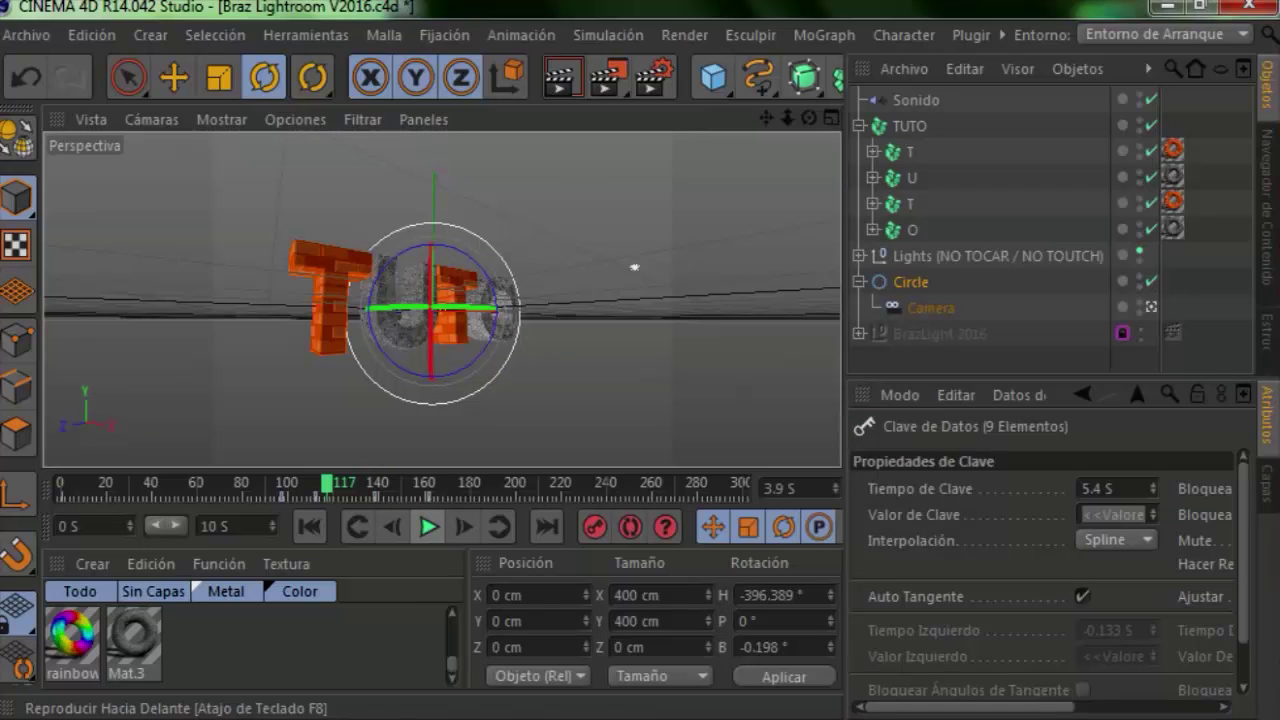
click(428, 527)
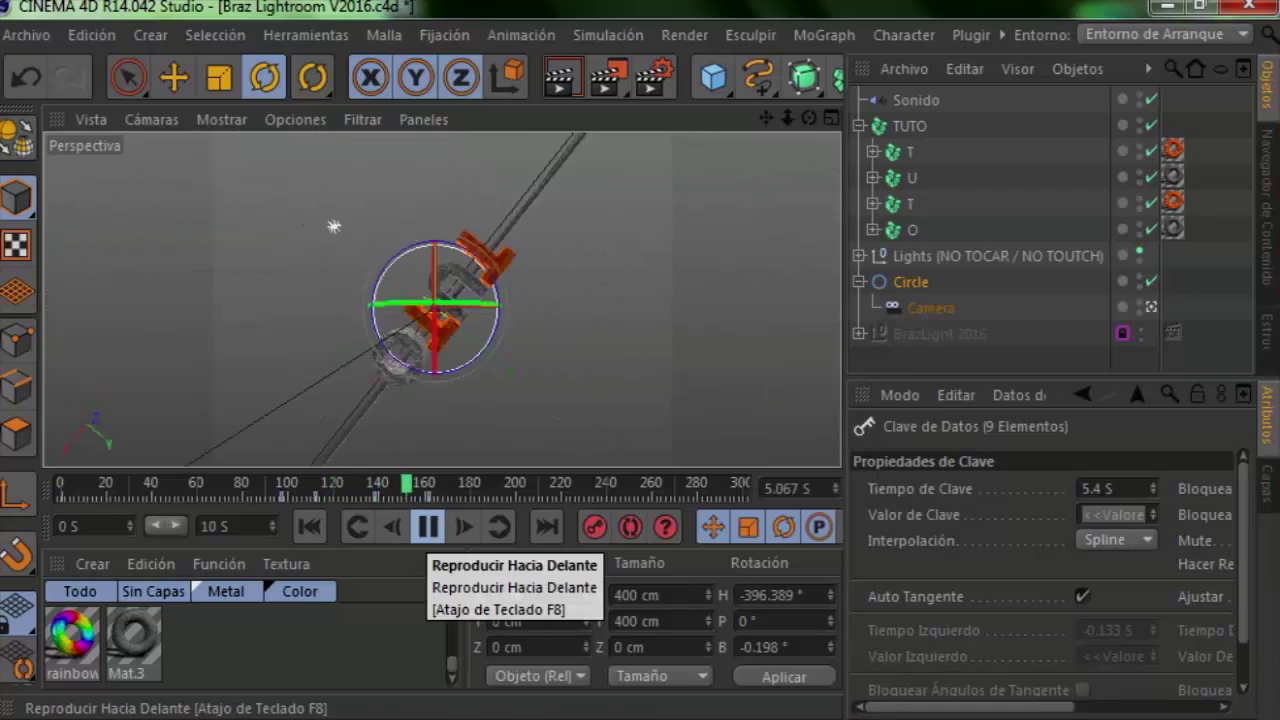
click(428, 527)
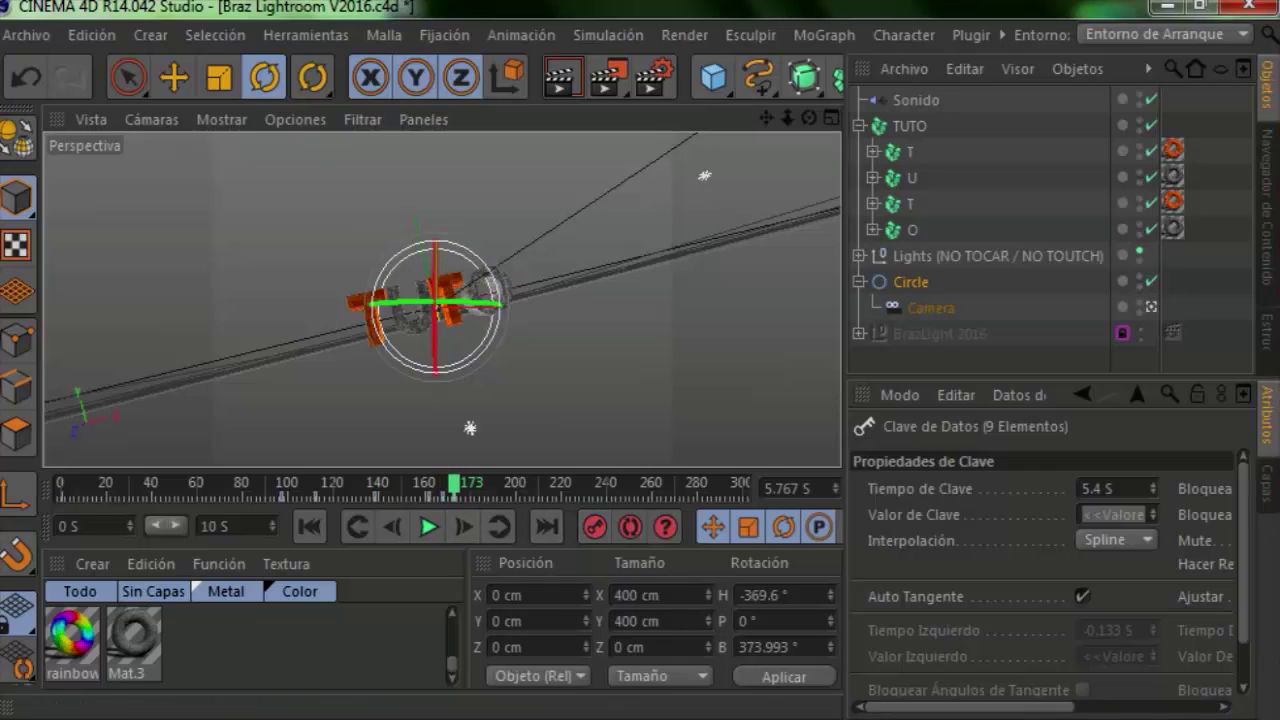
Rotate the Circle further to turn the camera and play back from frame 146
drag(490, 302, 440, 302)
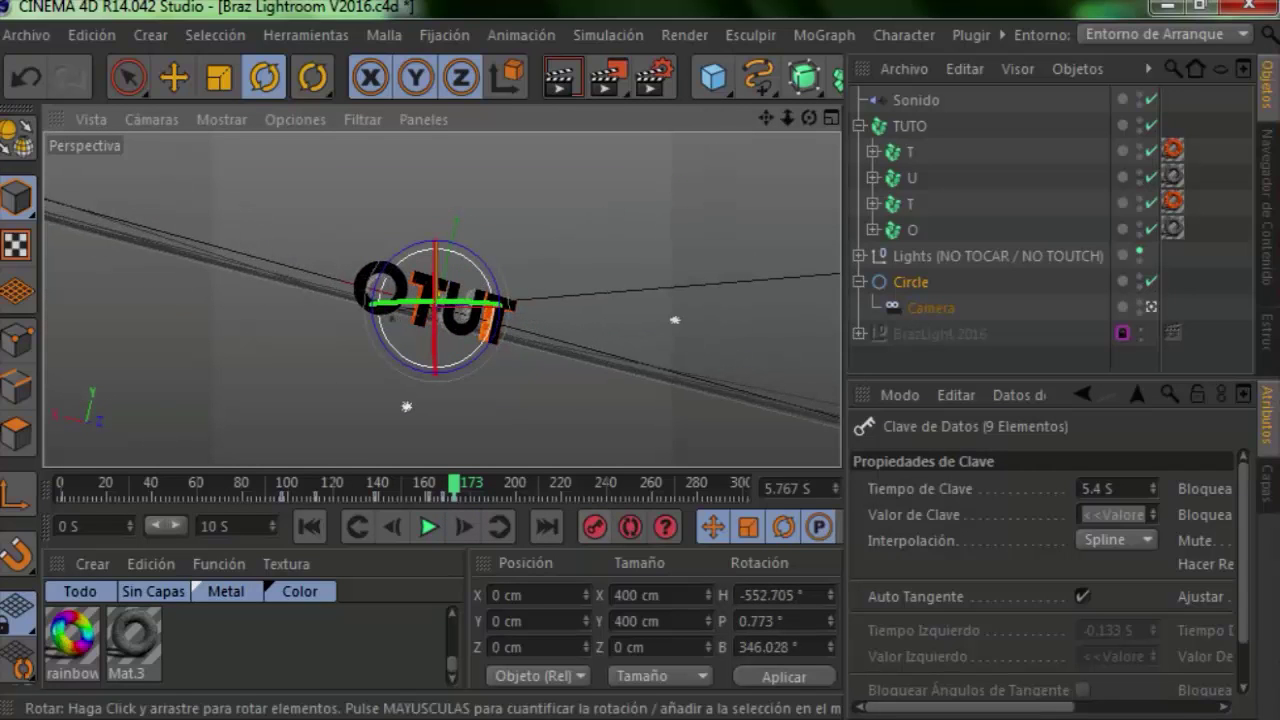
click(392, 484)
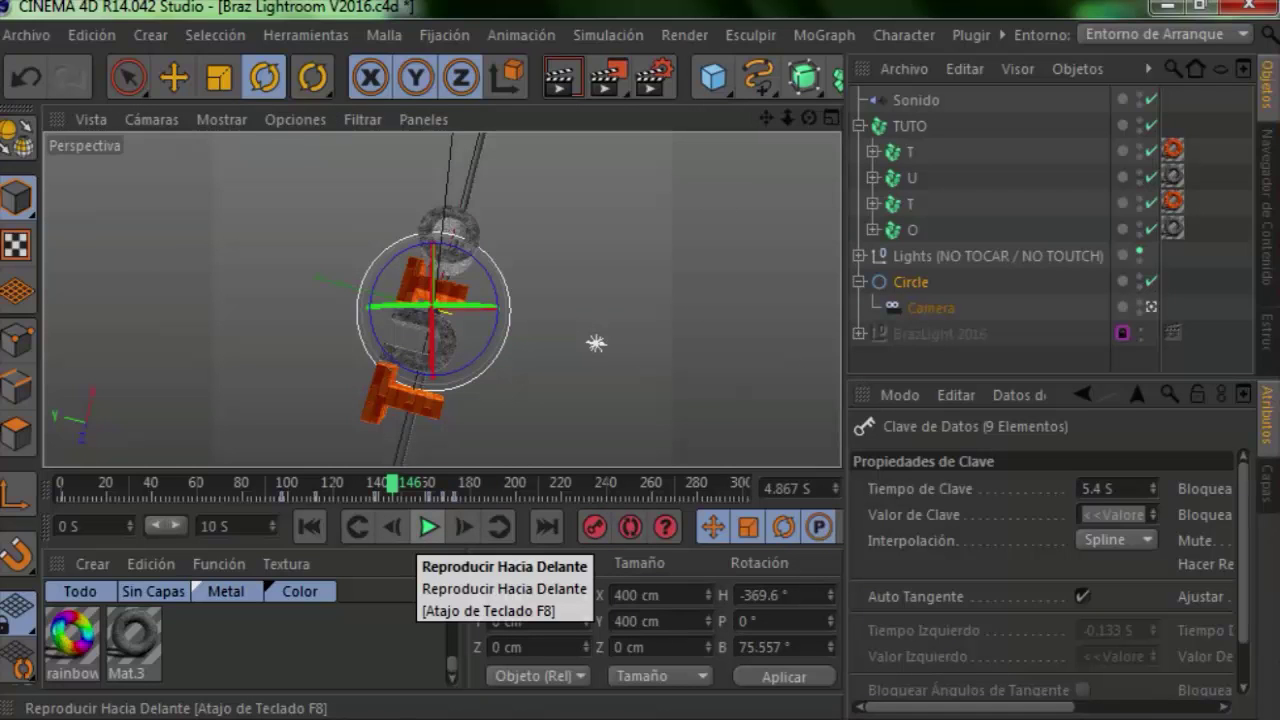
click(428, 527)
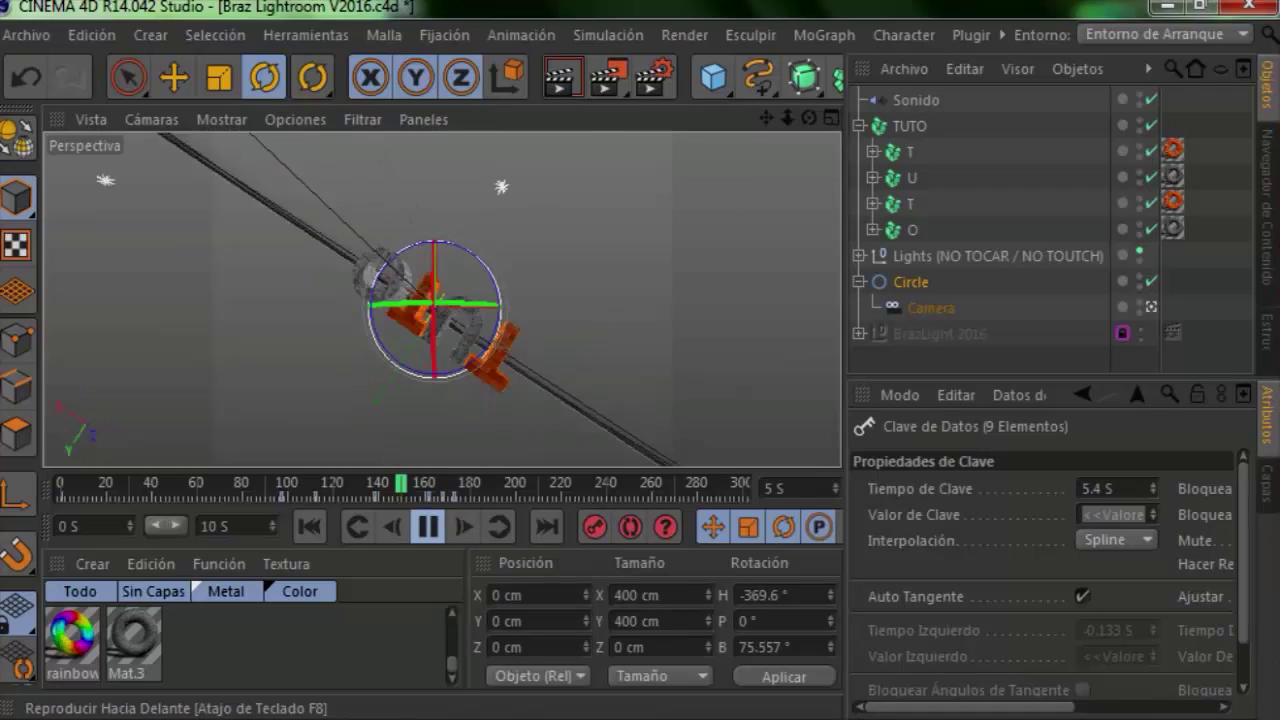
click(428, 527)
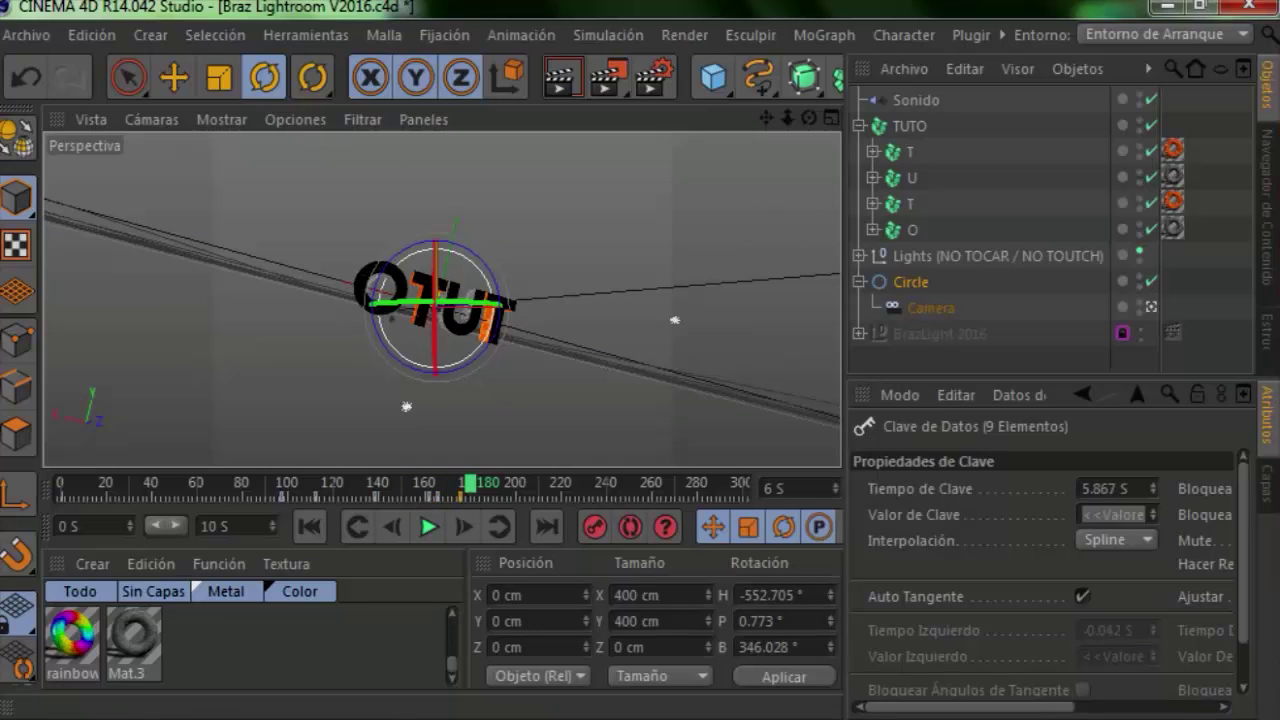
Replay the orbit from around frames 120 and 125, stopping near frame 195
drag(400, 483, 334, 483)
click(428, 527)
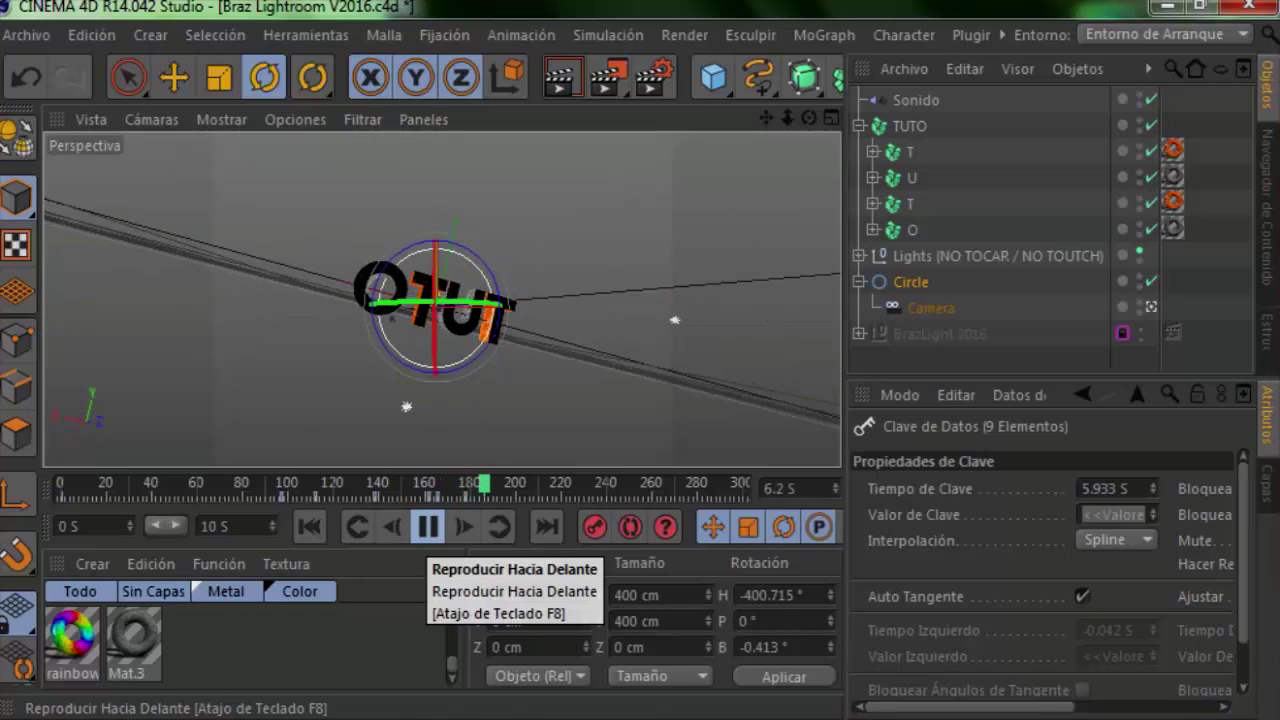
click(428, 527)
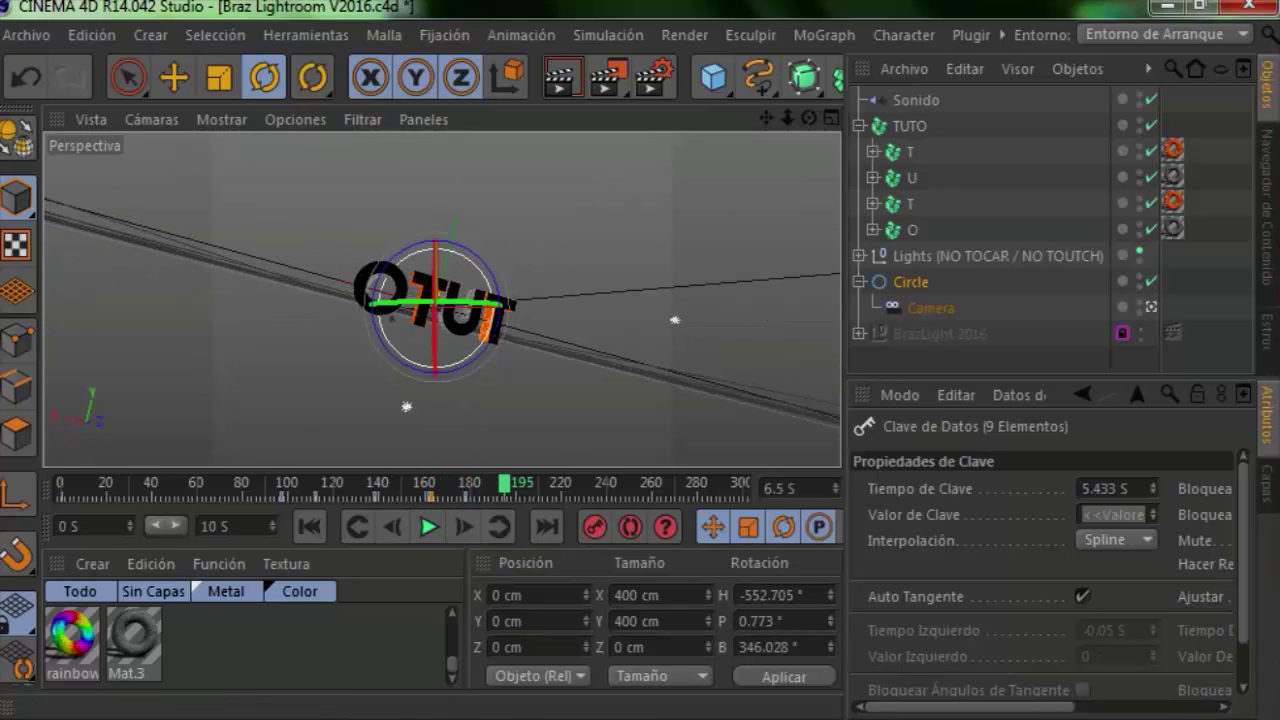
click(334, 483)
click(428, 527)
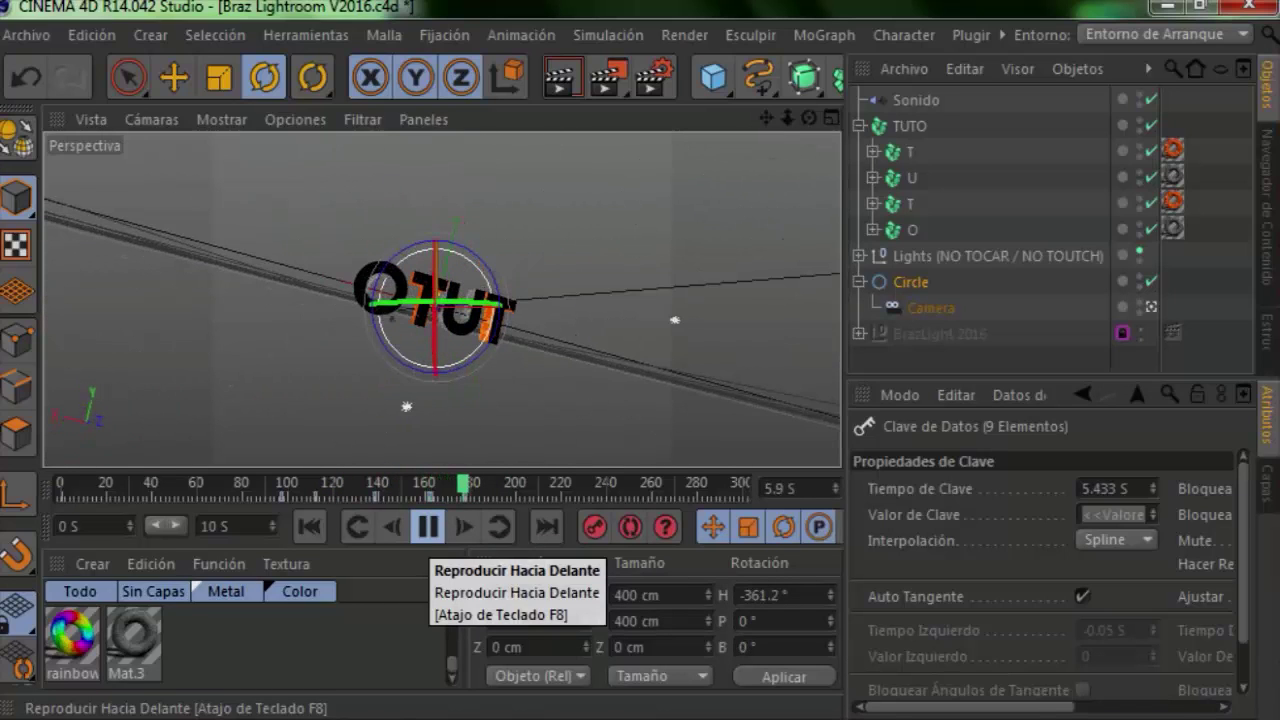
click(428, 527)
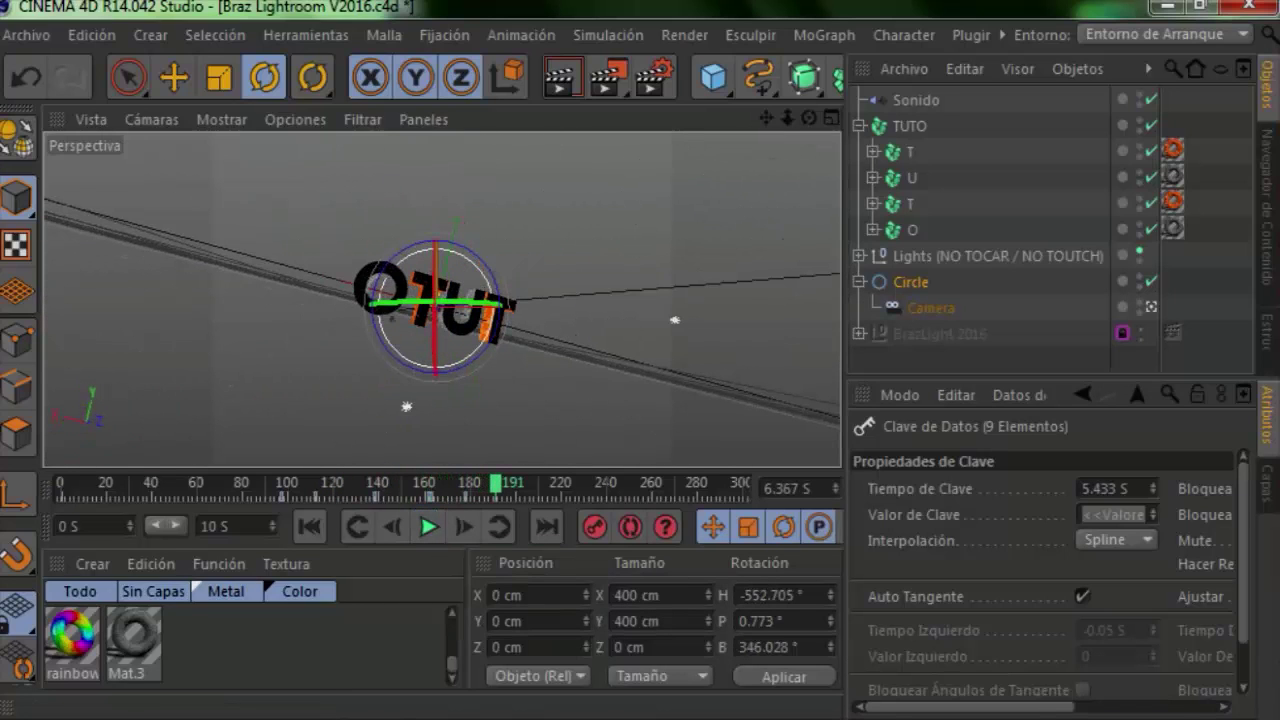
Replay from frame 119, then jump to the previous keyframe and preview the orbit again
drag(495, 483, 326, 483)
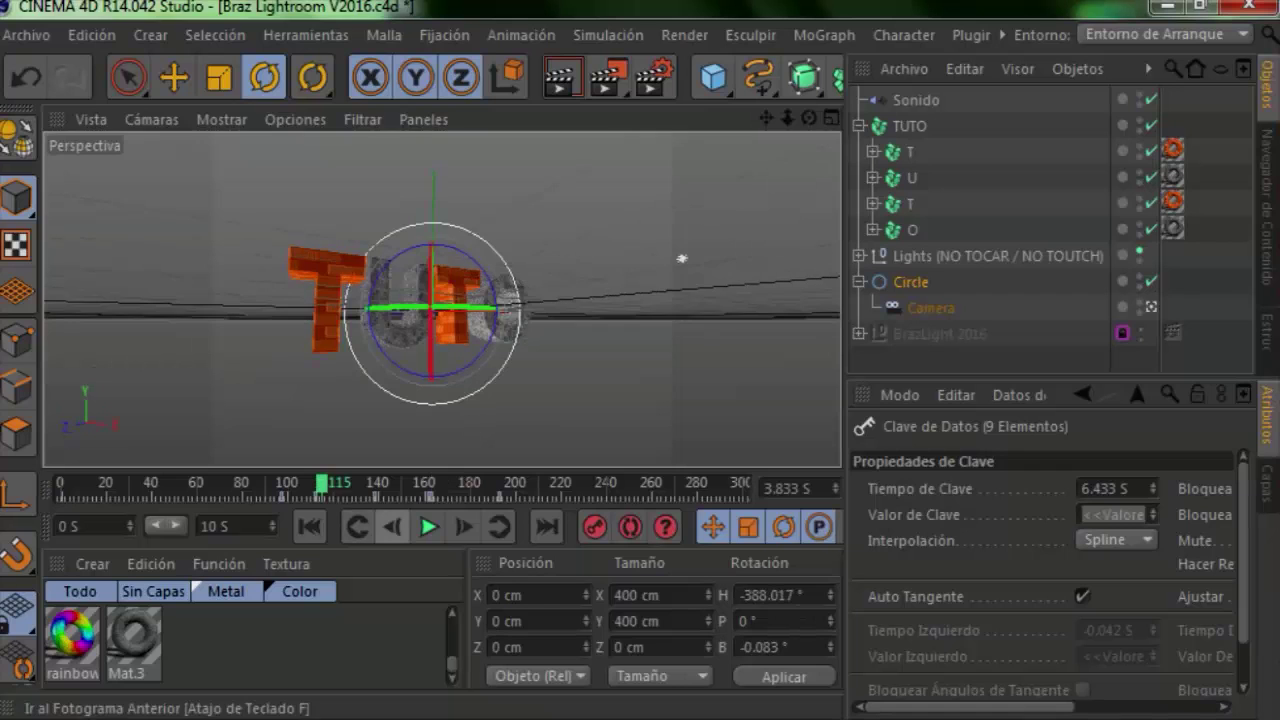
click(428, 527)
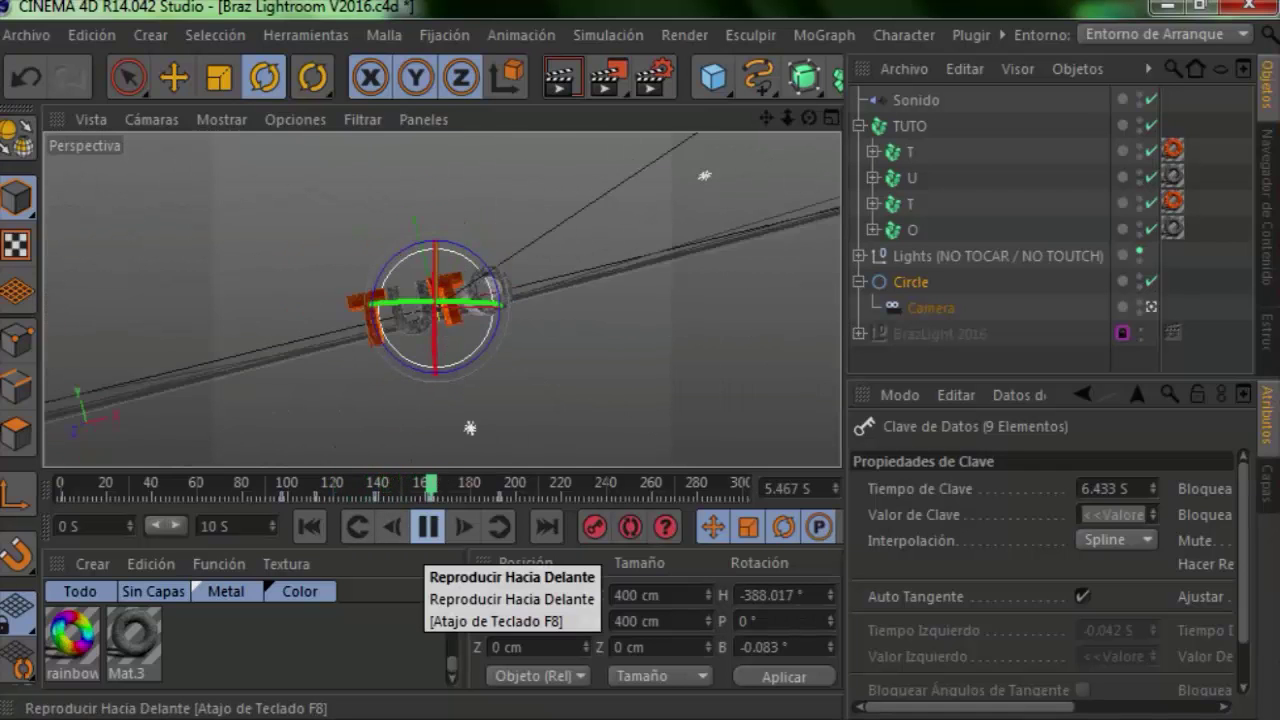
click(428, 527)
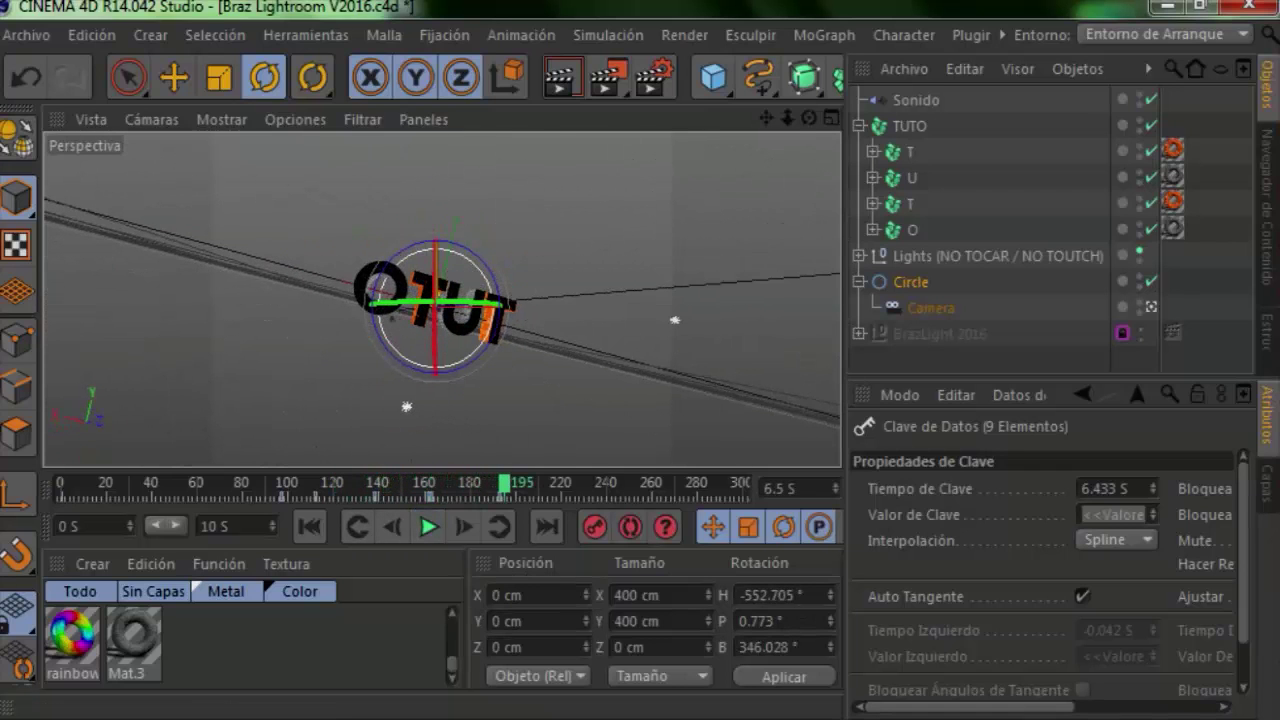
key(F6)
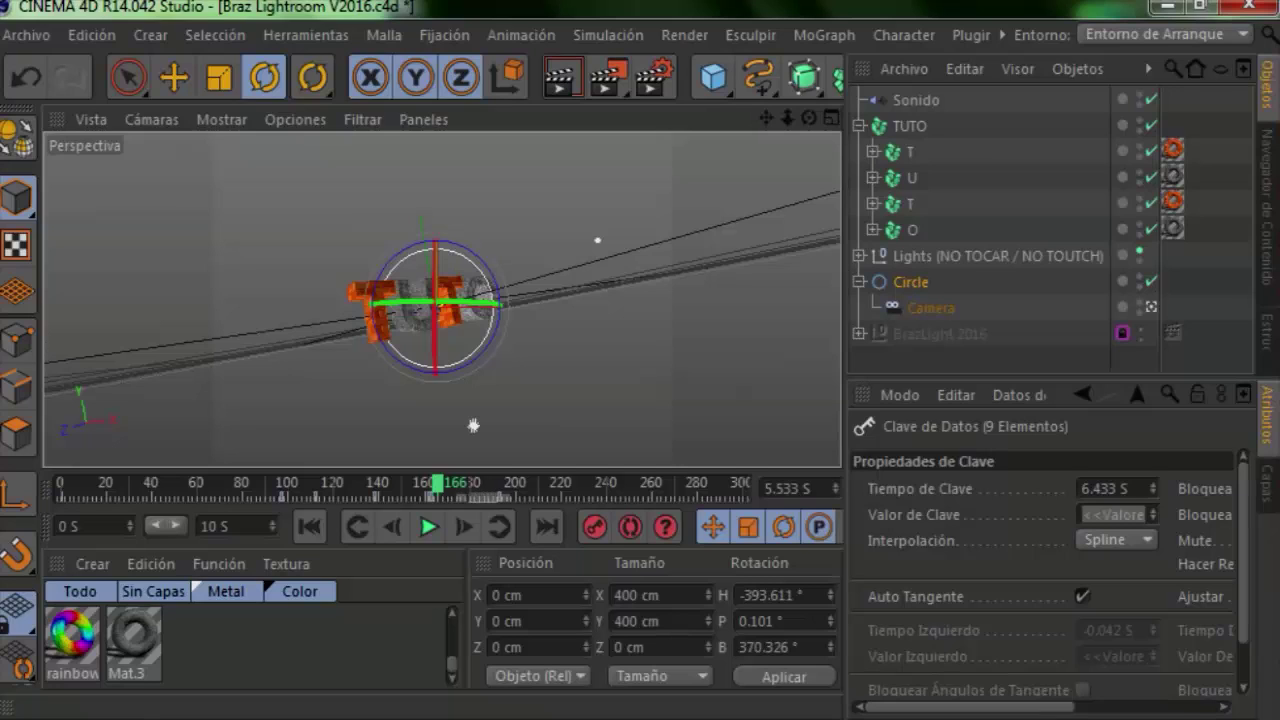
key(f)
key(f)
key(f)
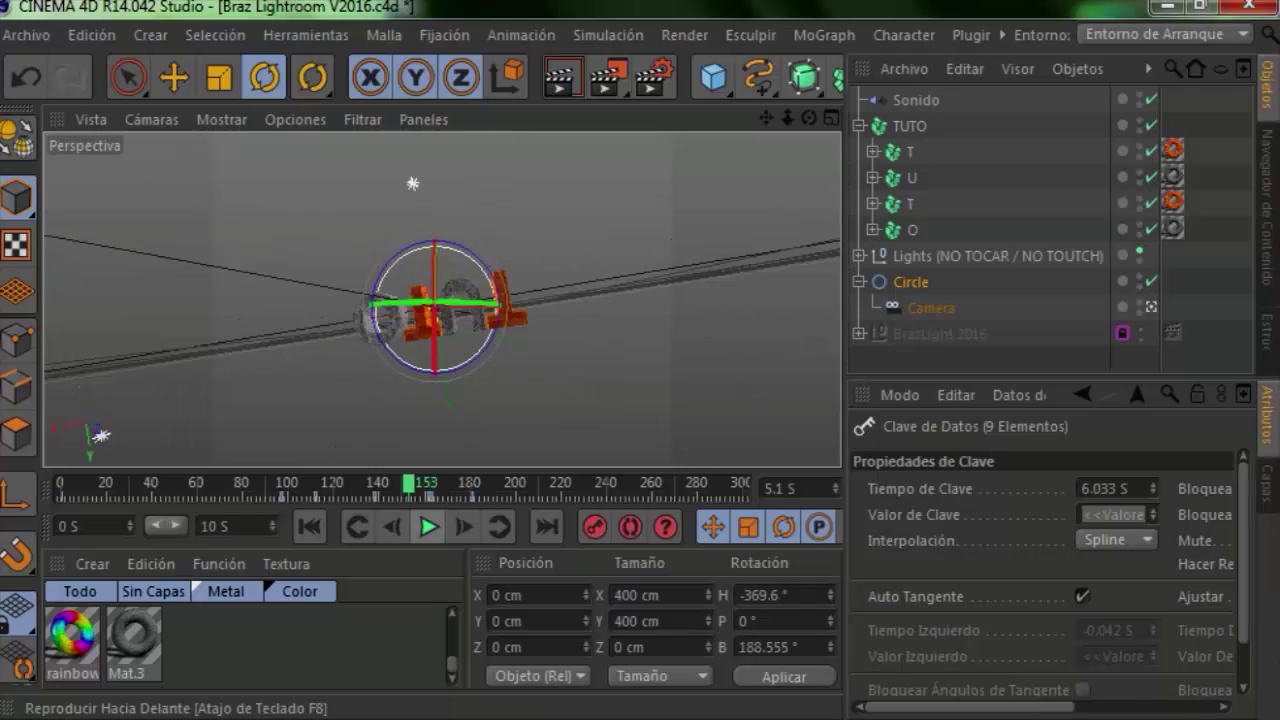
click(428, 527)
click(428, 527)
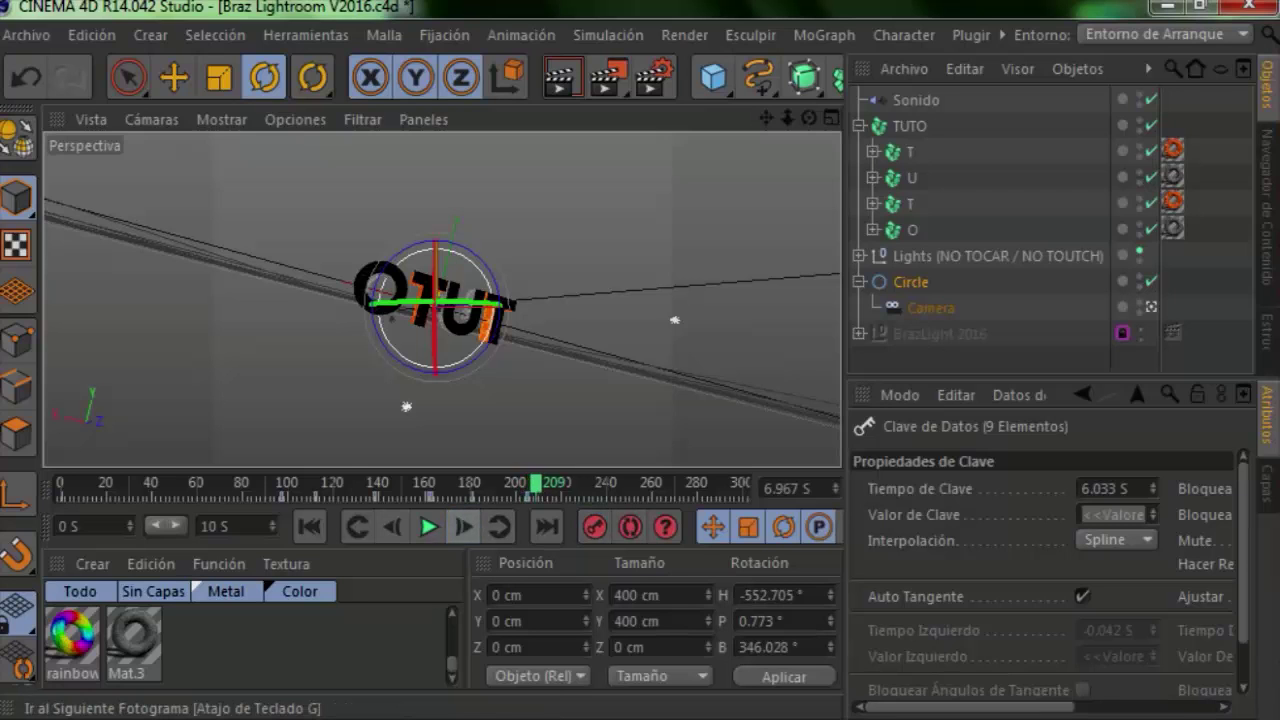
Tilt the Circle rig slightly, key the new rotation, and replay from frame 116
drag(465, 301, 445, 300)
click(595, 527)
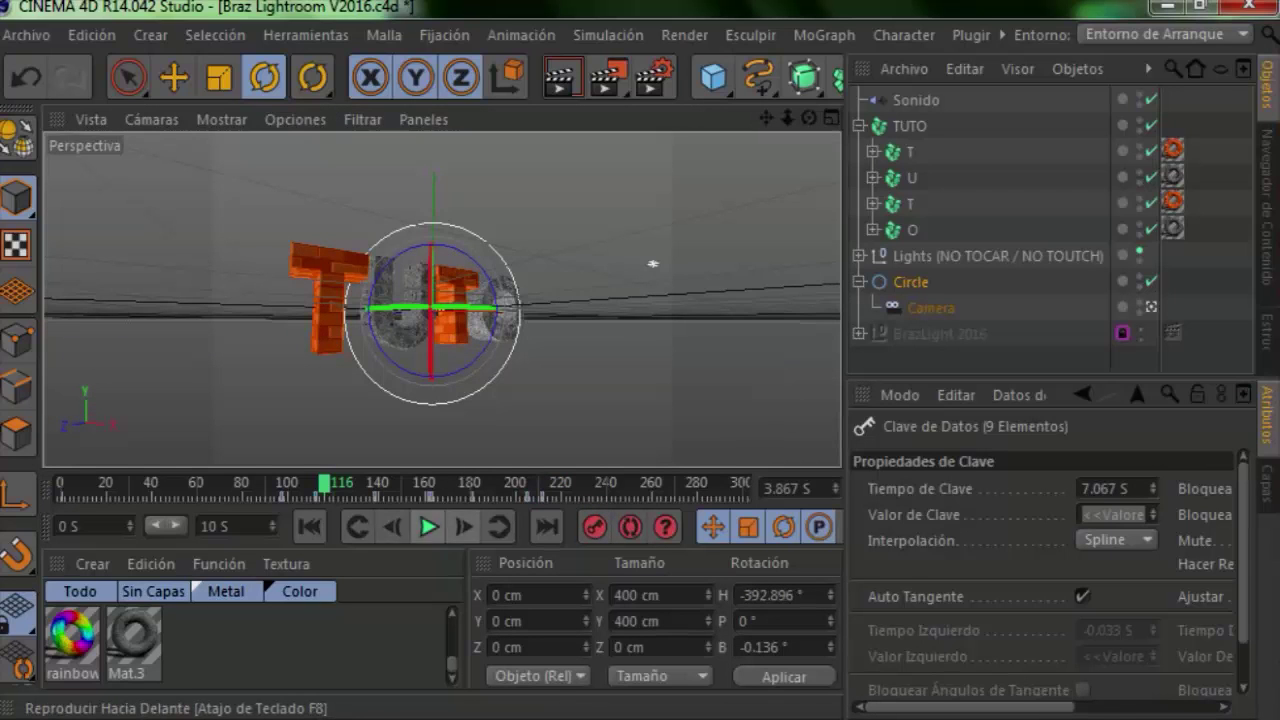
click(428, 527)
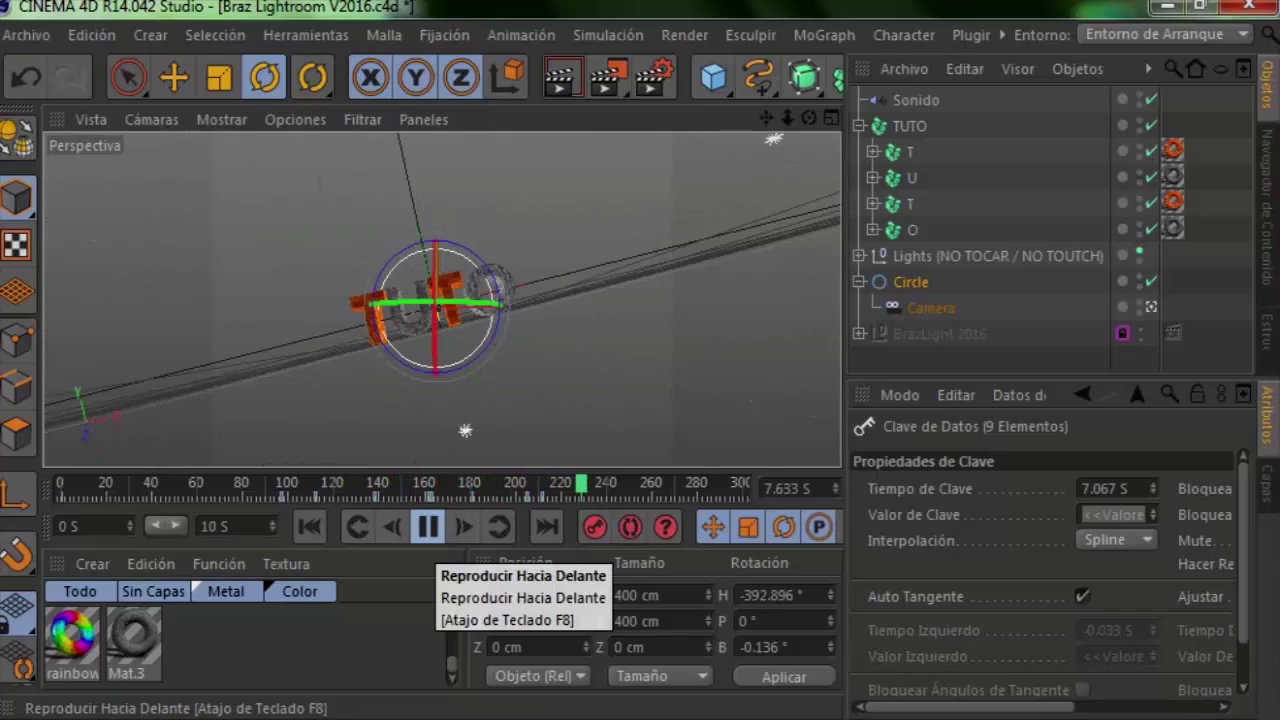
click(428, 527)
click(392, 527)
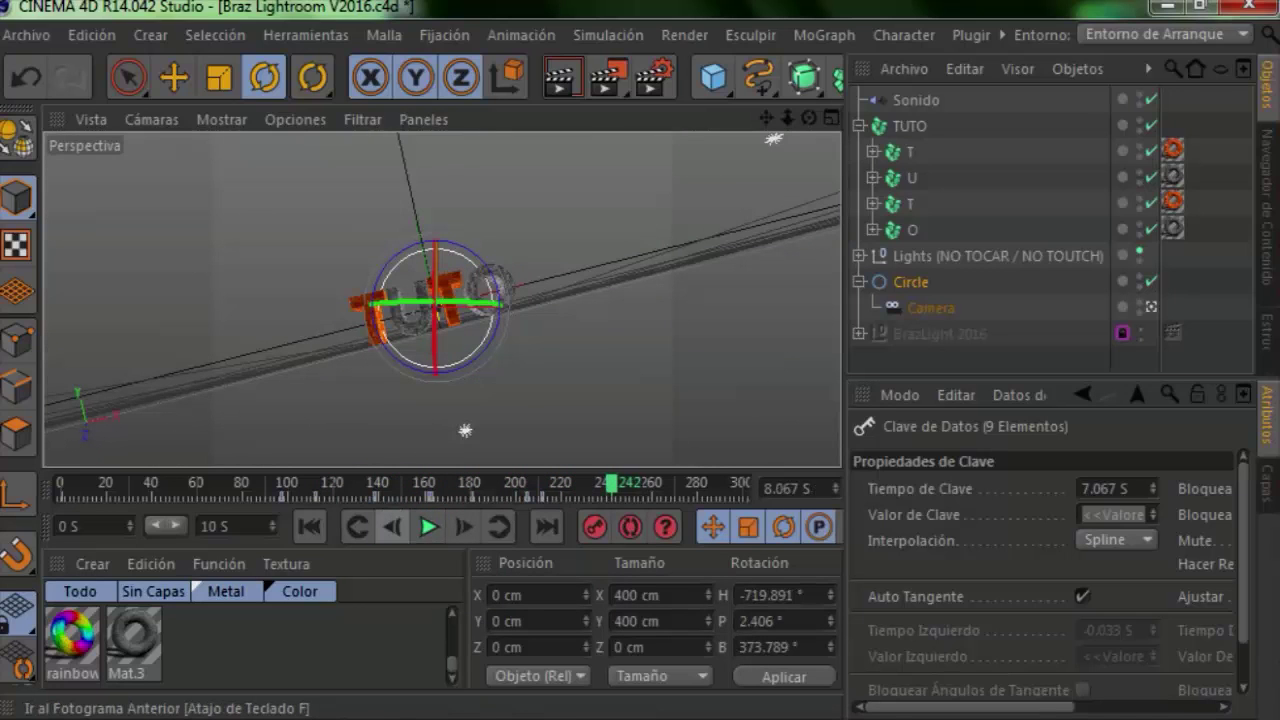
click(463, 527)
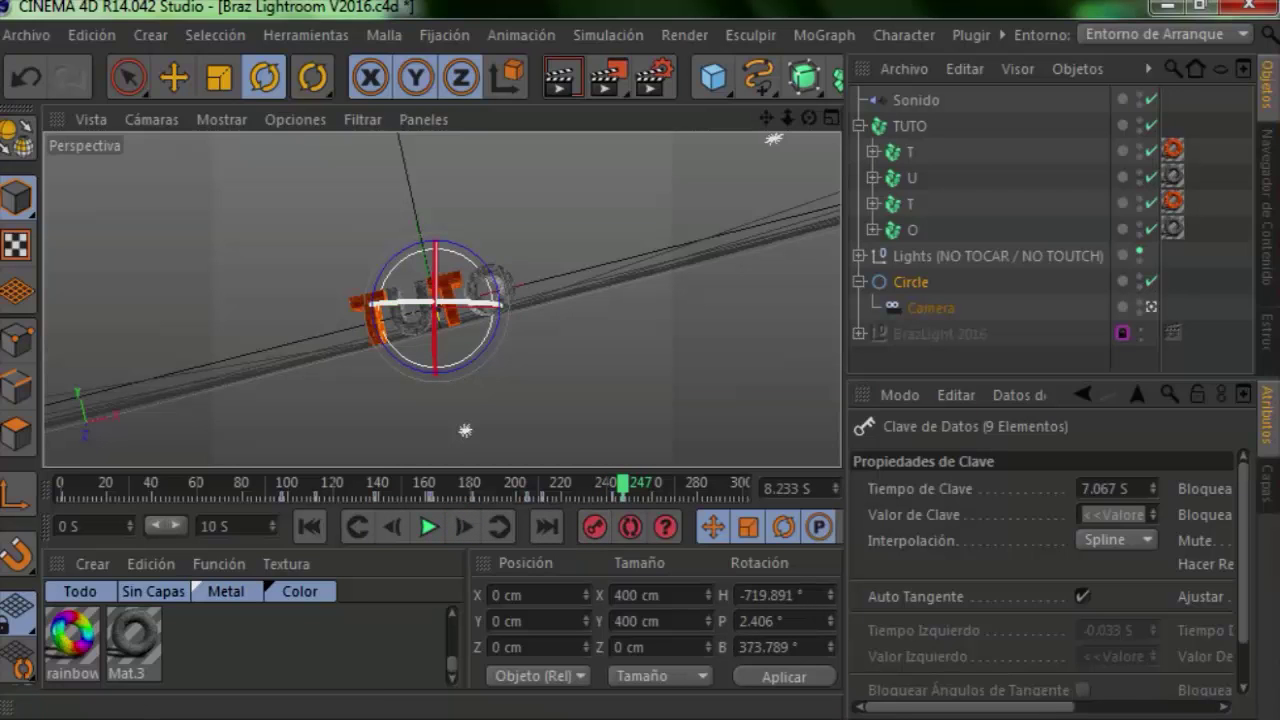
Swing the Circle rig further around the text and replay from frame 147
drag(465, 430, 405, 407)
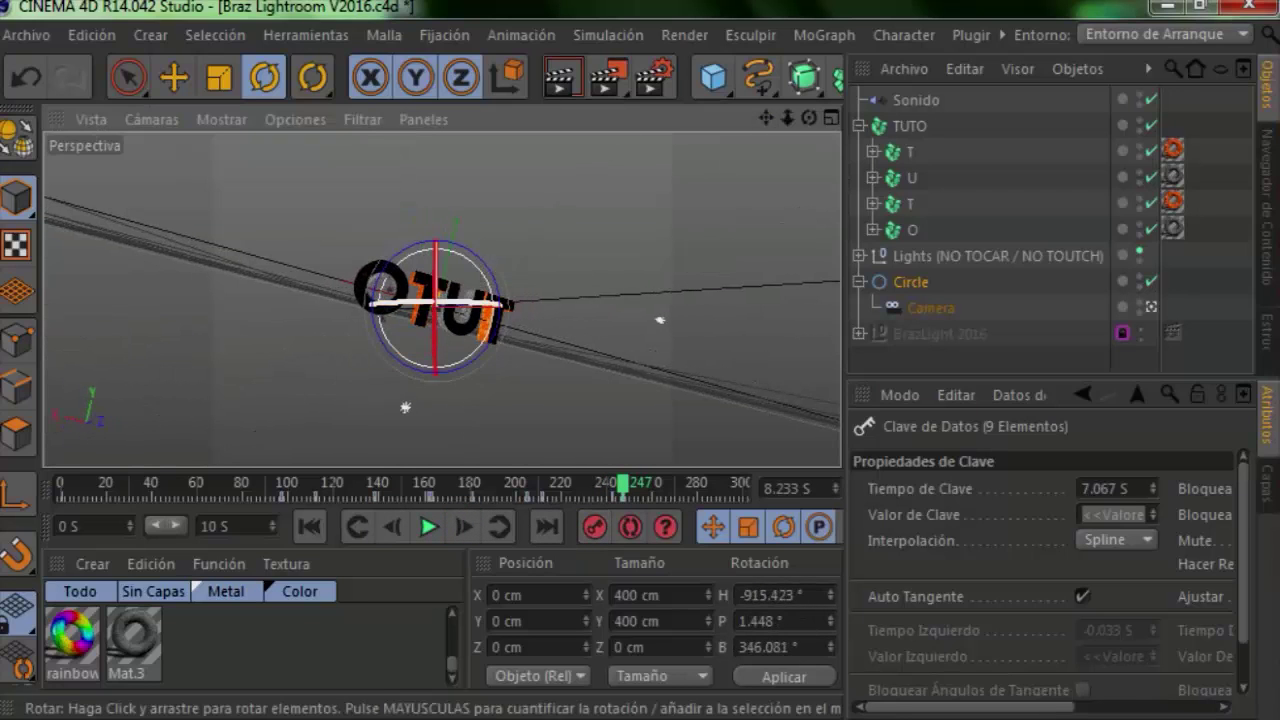
click(357, 527)
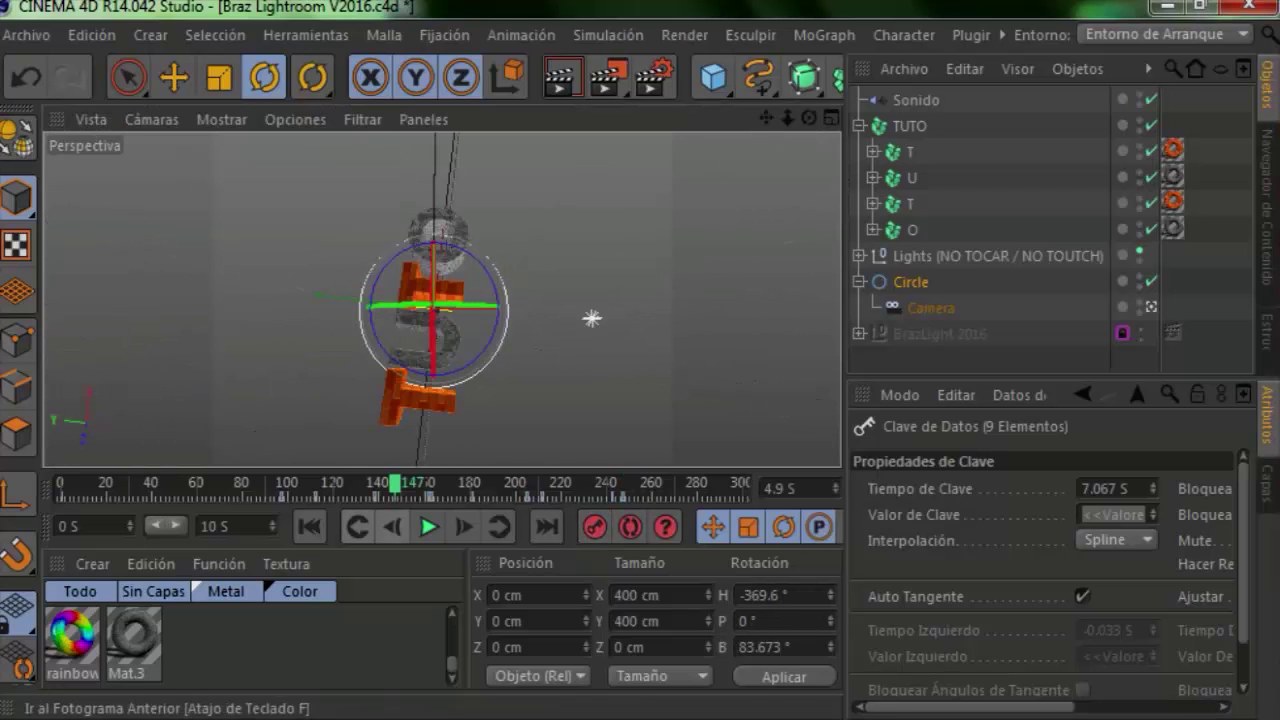
click(428, 527)
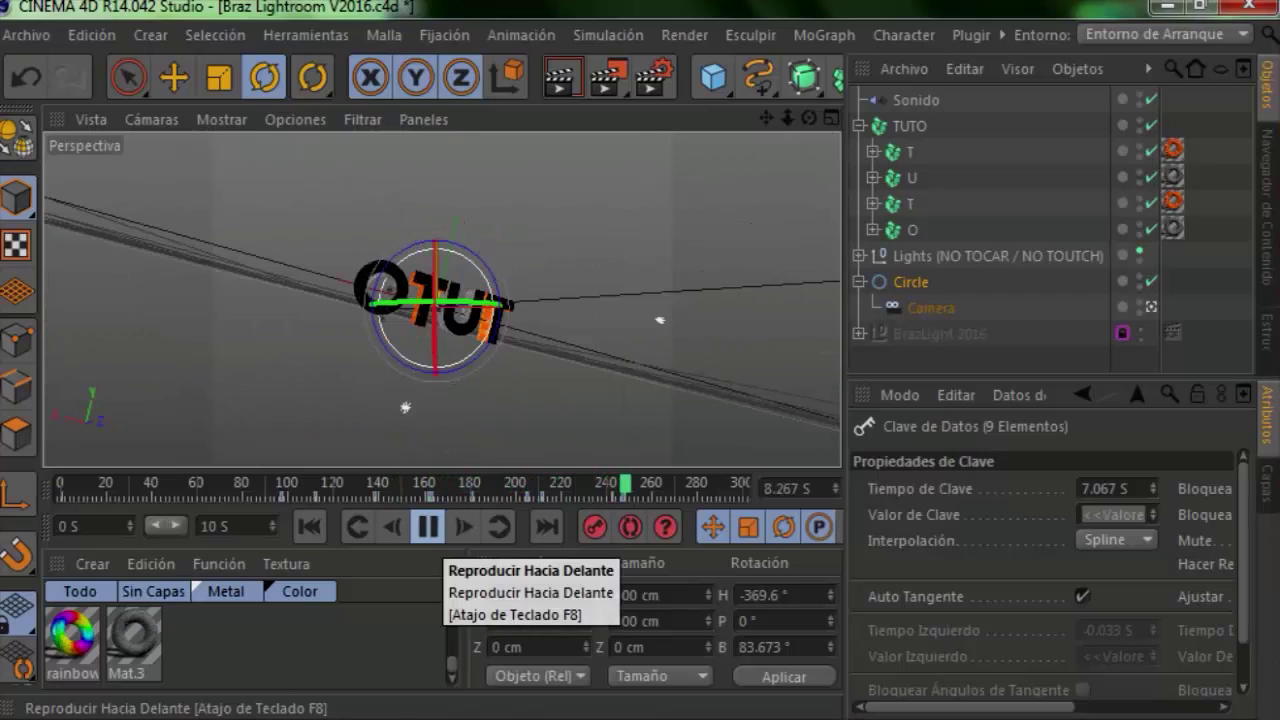
click(428, 527)
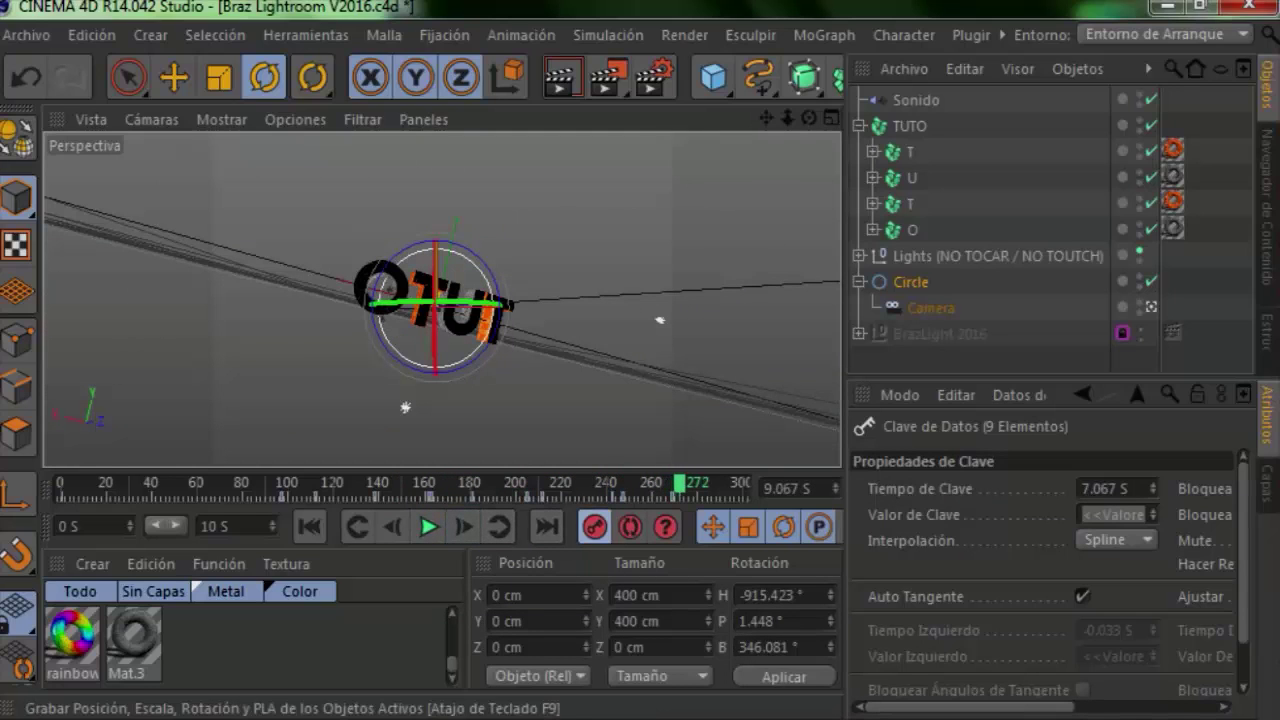
At frame 272, turn the Circle rig further and replay the animation from the start
key(g)
drag(495, 302, 462, 301)
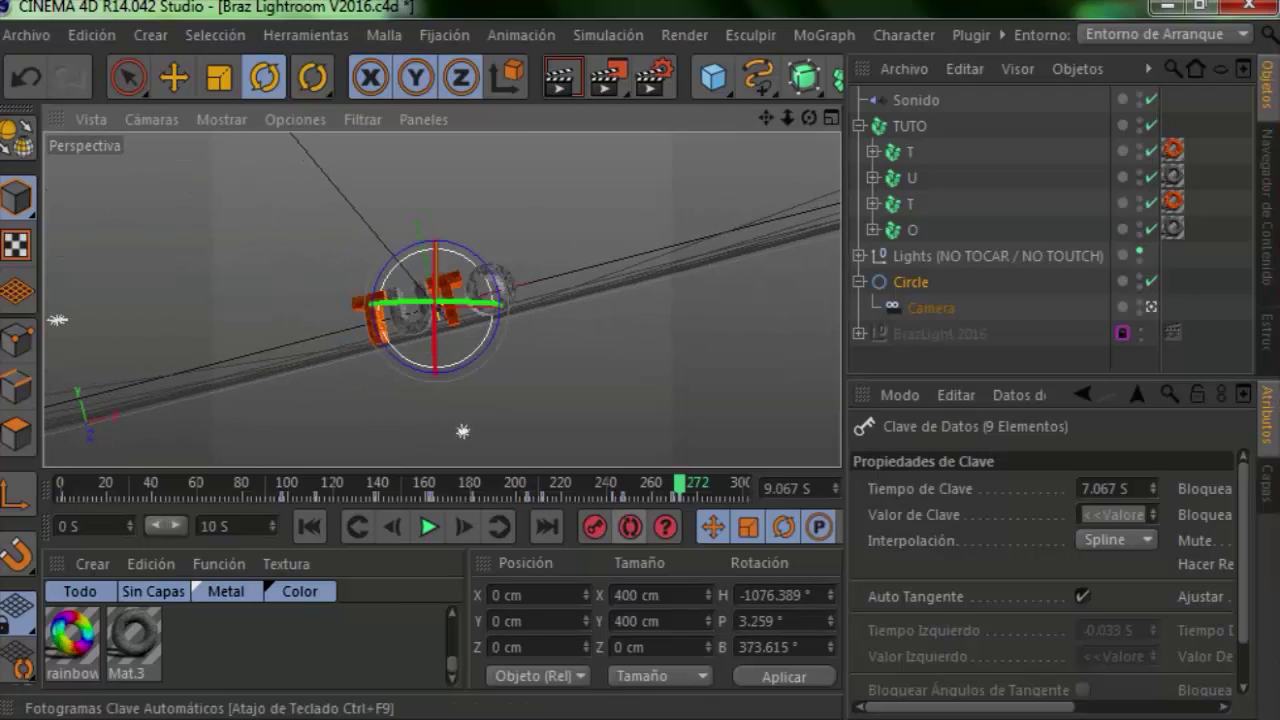
key(shift+f)
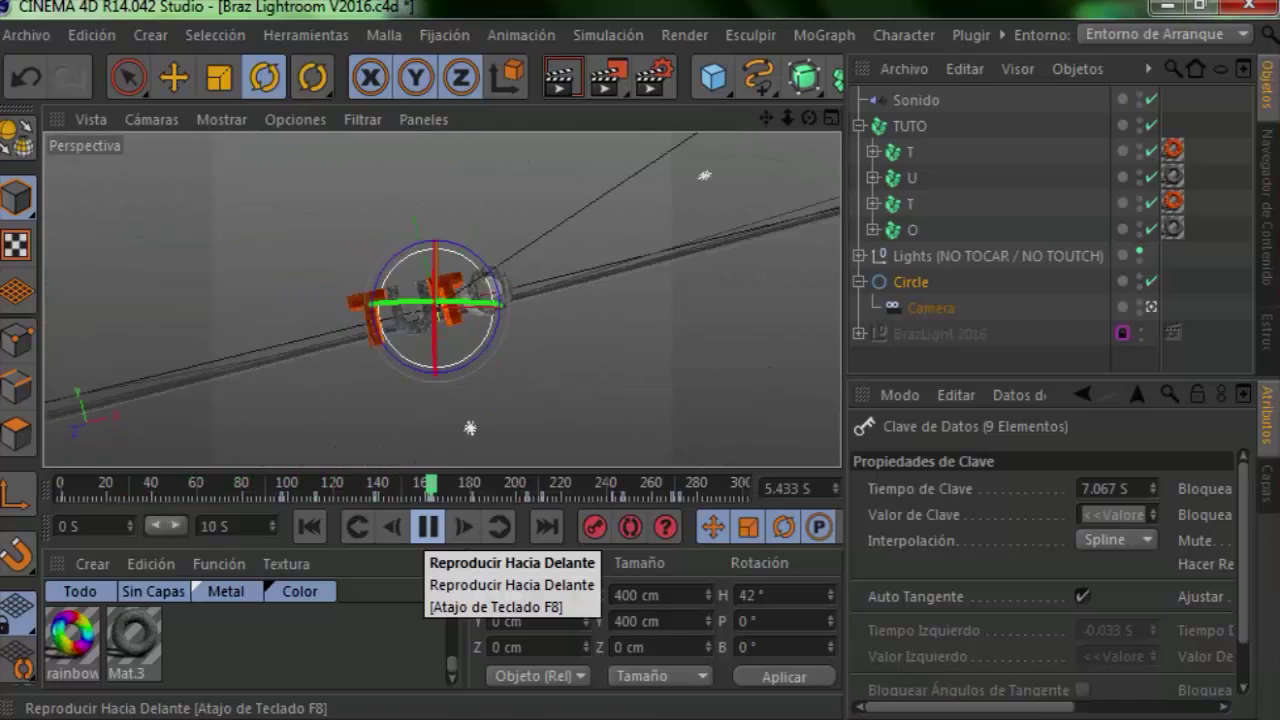
click(428, 527)
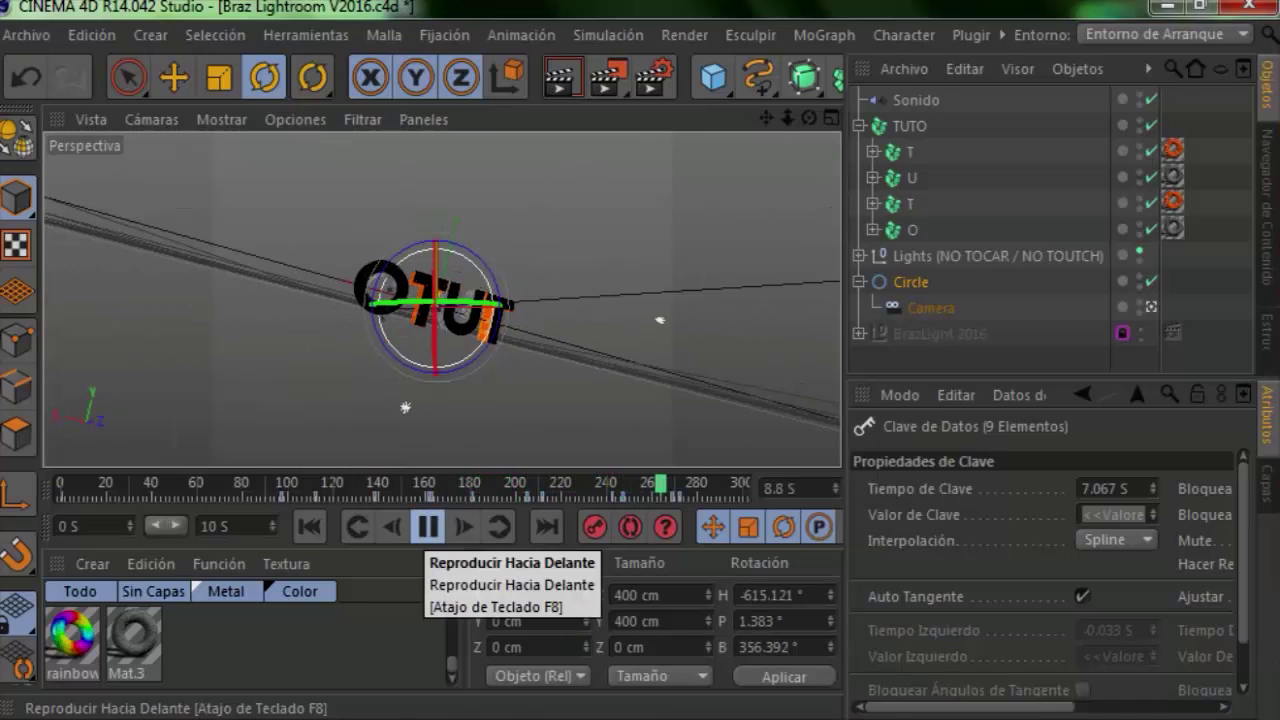
click(428, 527)
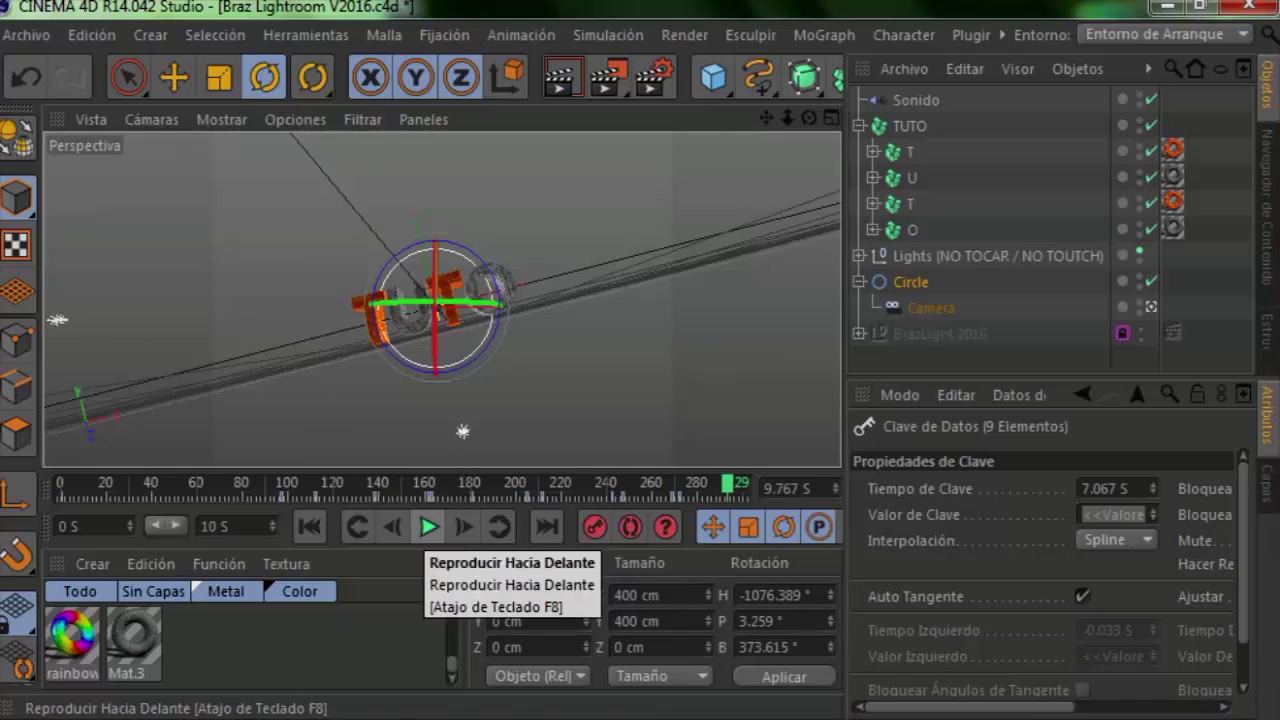
Scrub through frames around 170–188 to review the orbit, then select the first T letter
mouse_move(414, 485)
mouse_down()
mouse_move(474, 485)
mouse_move(352, 485)
mouse_up()
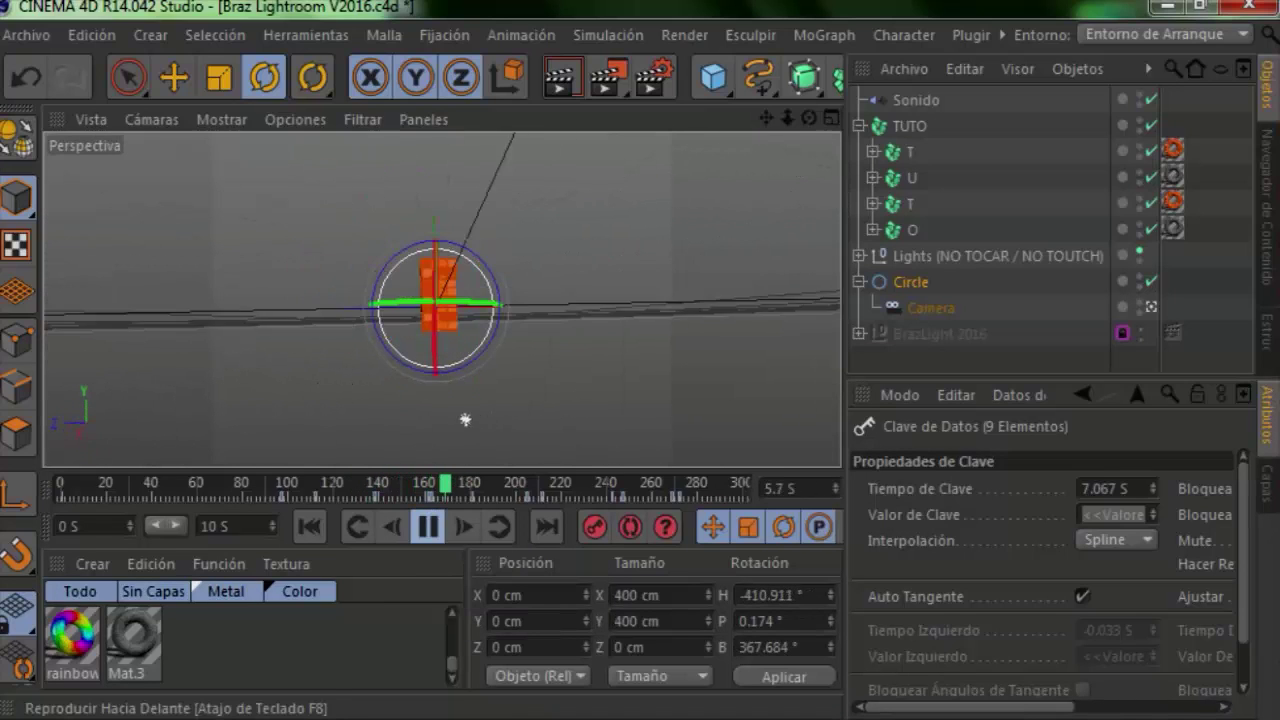
key(F8)
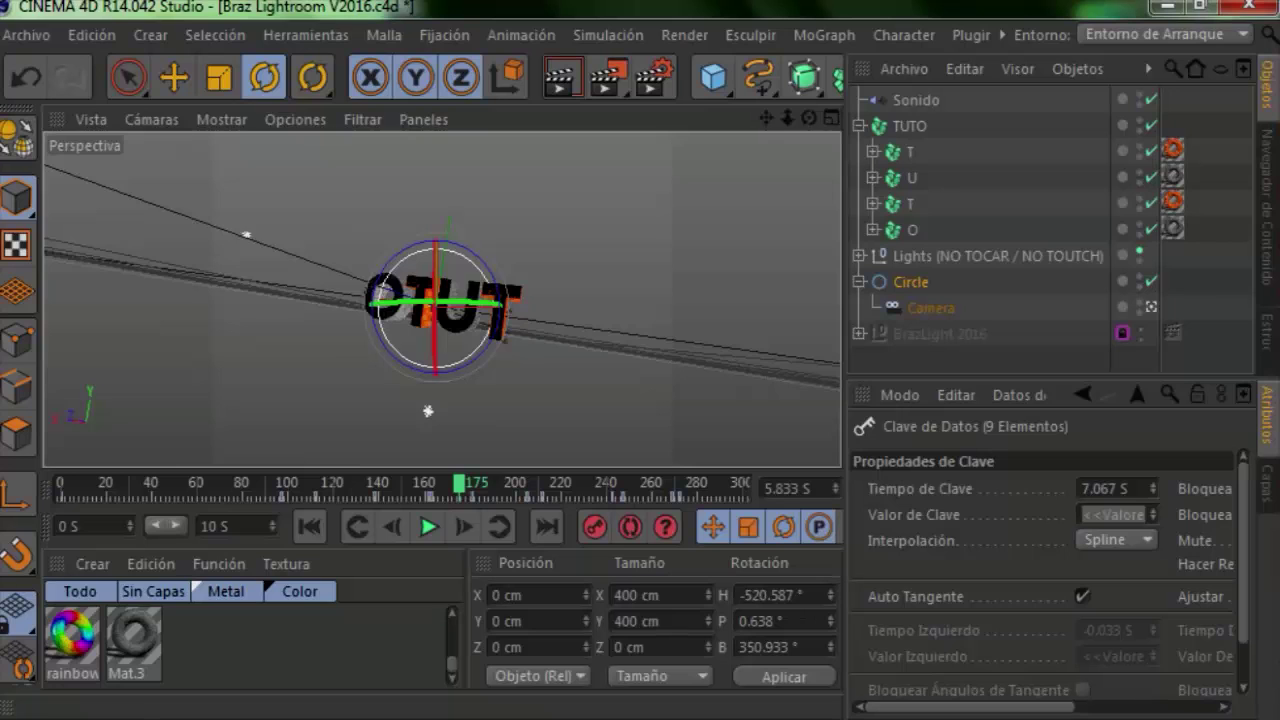
mouse_move(458, 483)
mouse_down()
mouse_move(487, 483)
mouse_move(425, 483)
mouse_up()
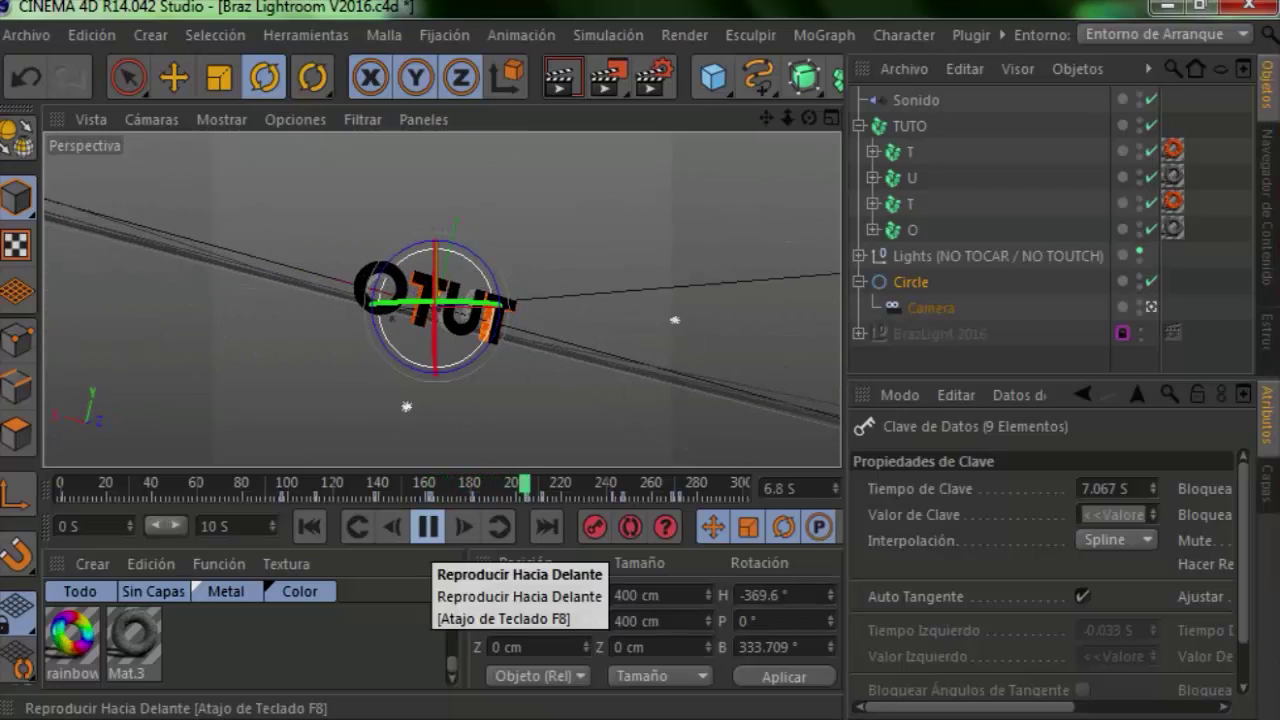
click(428, 526)
key(F6)
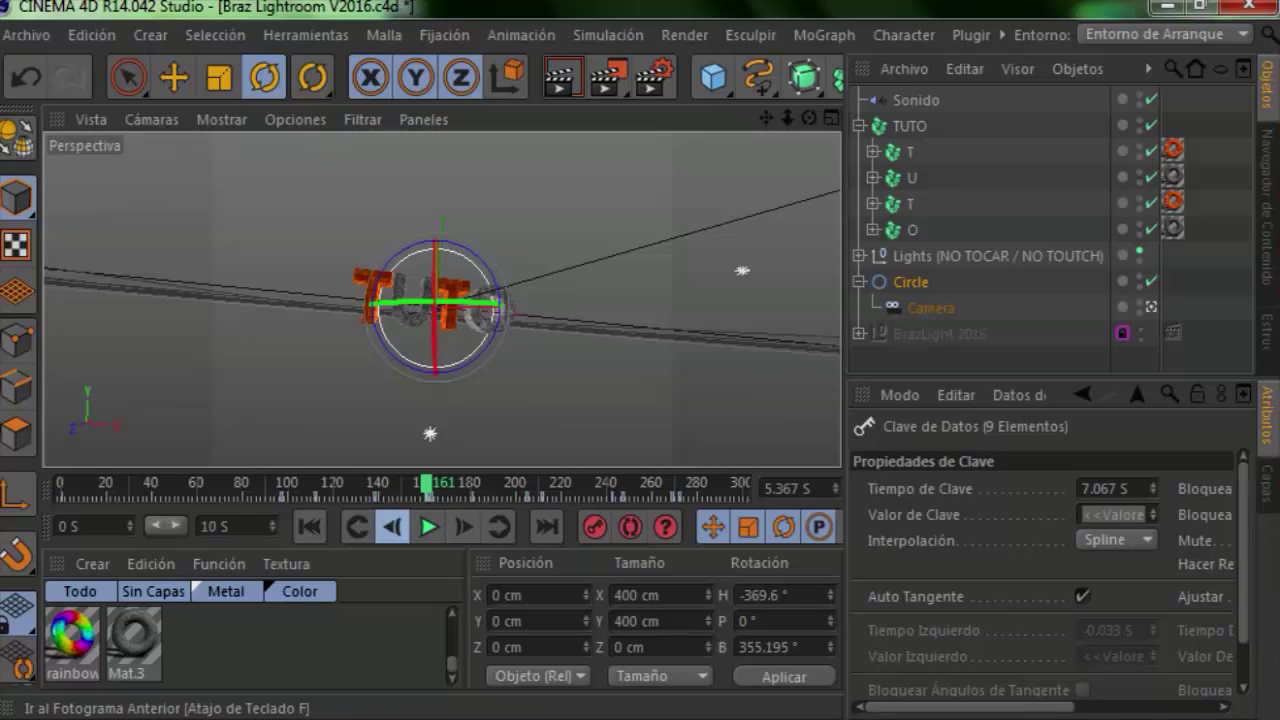
click(392, 526)
click(464, 526)
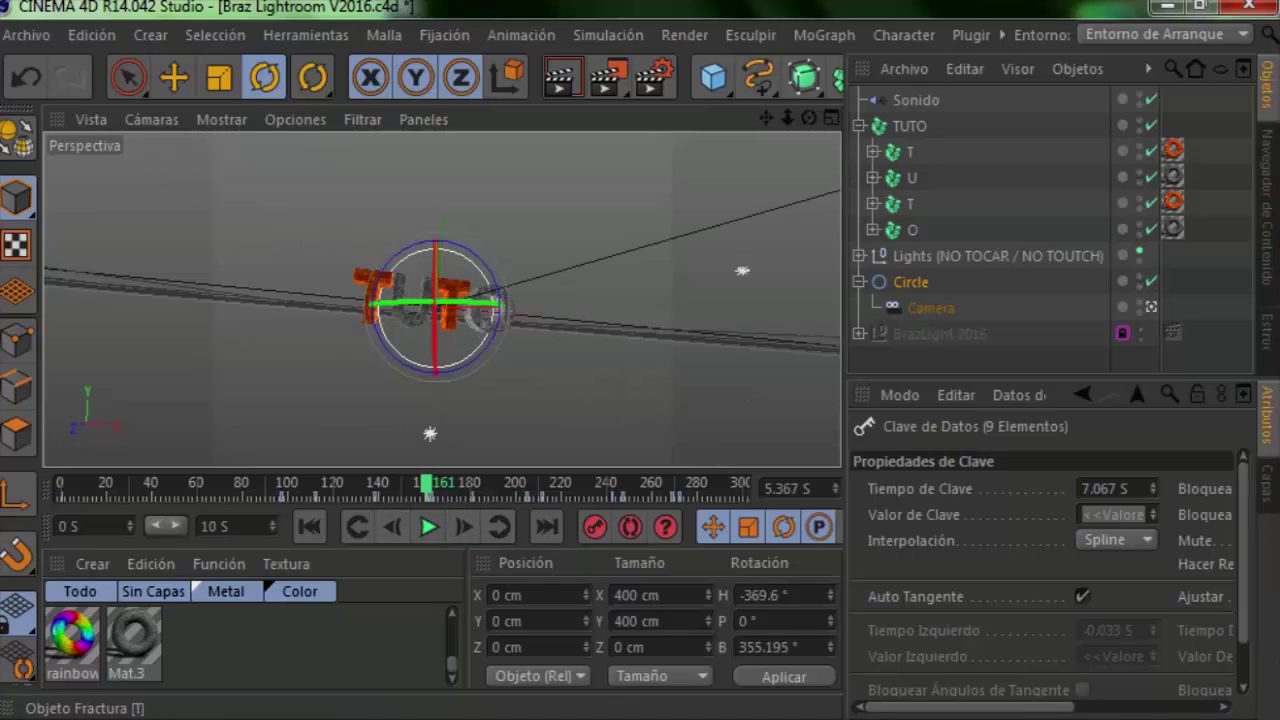
click(370, 290)
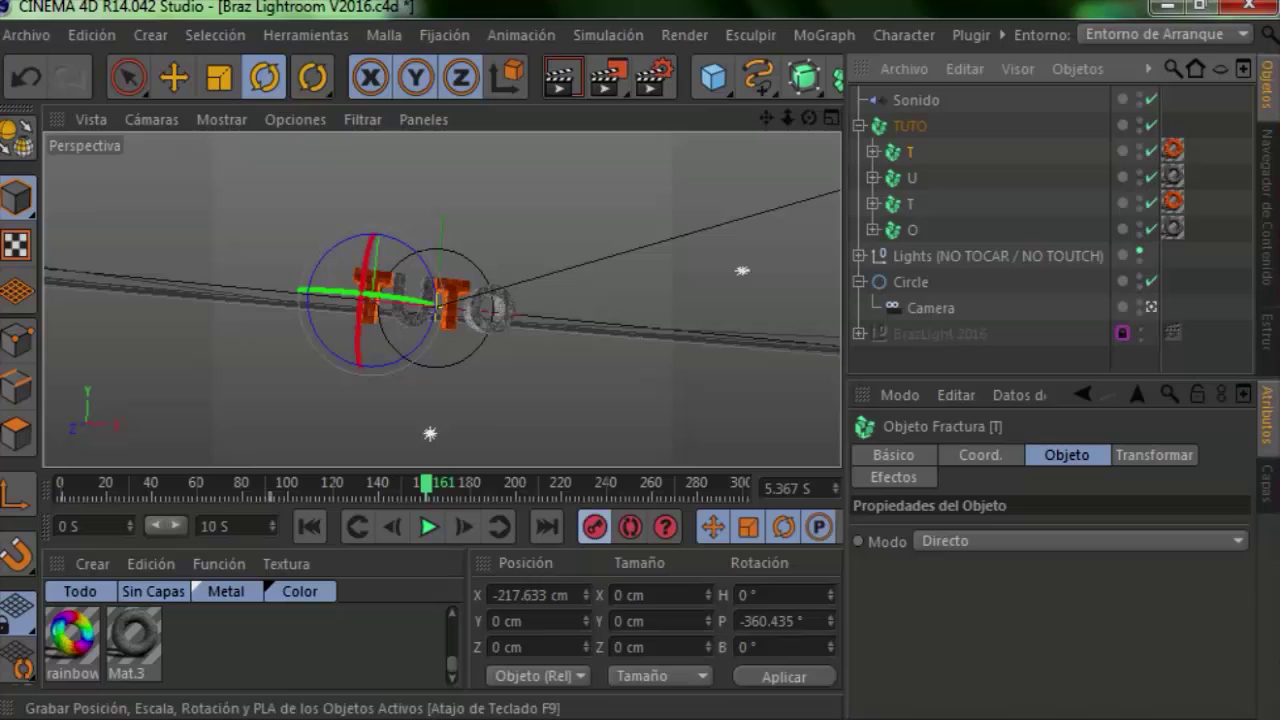
Step forward frame by frame to frame 176 (5.867 s) and activate the Move tool
key(g)
key(g)
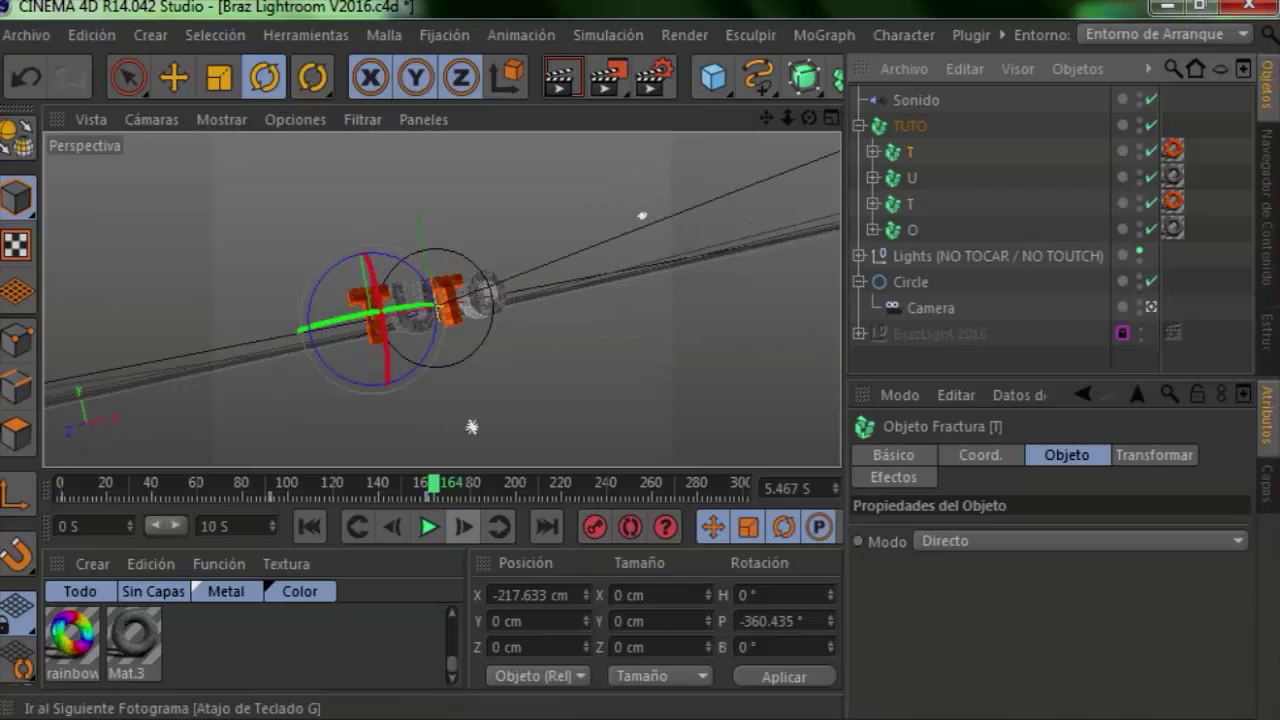
key(g)
key(g)
key(g)
key(g)
key(g)
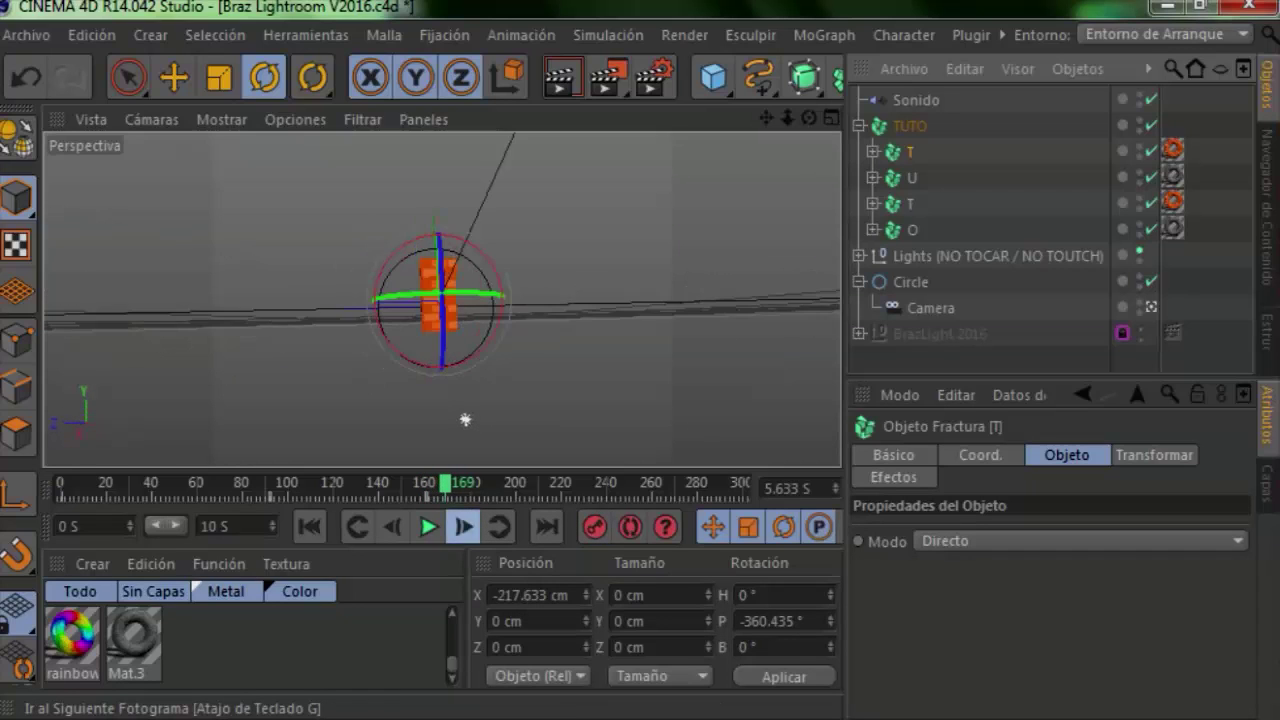
key(g)
key(g)
key(g)
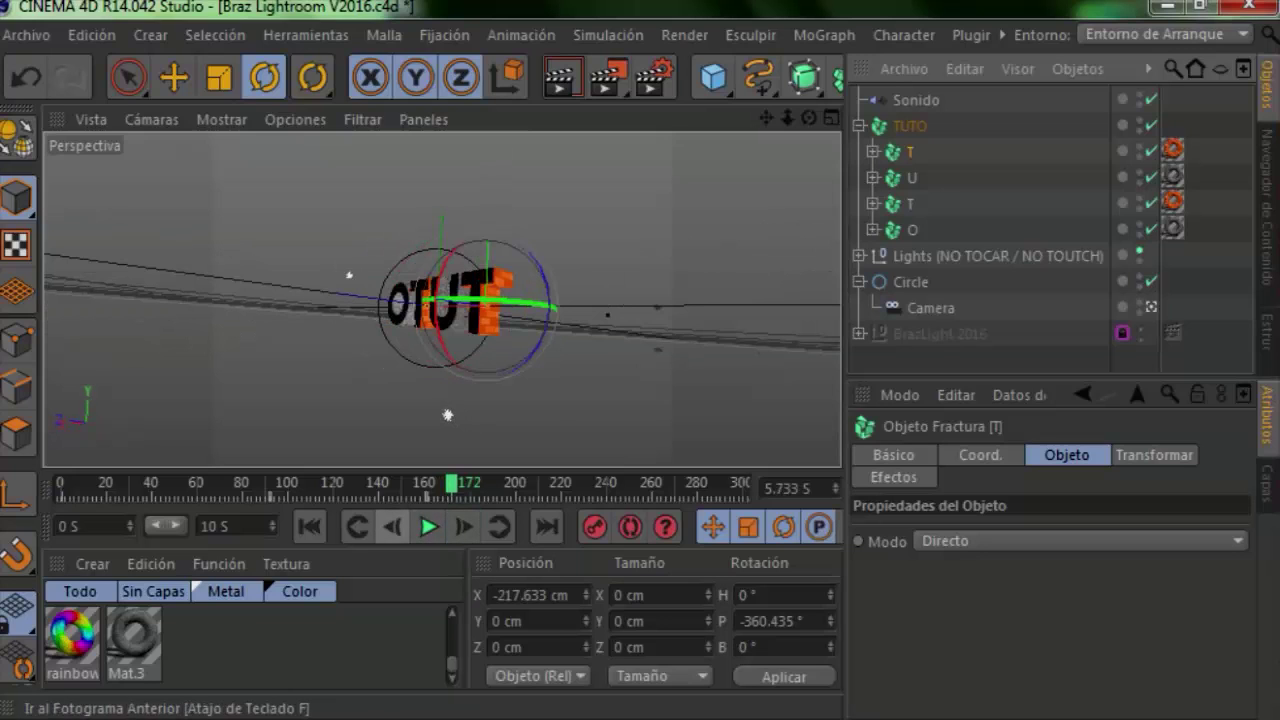
click(464, 527)
click(464, 527)
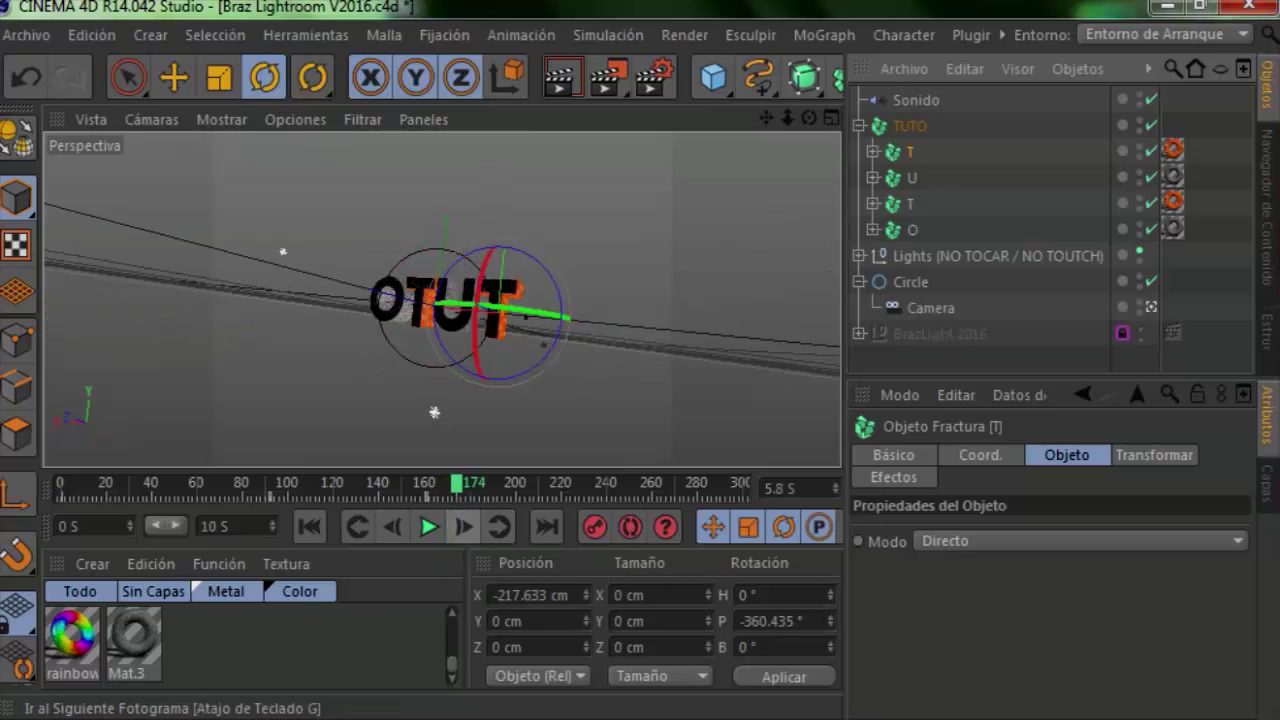
click(464, 527)
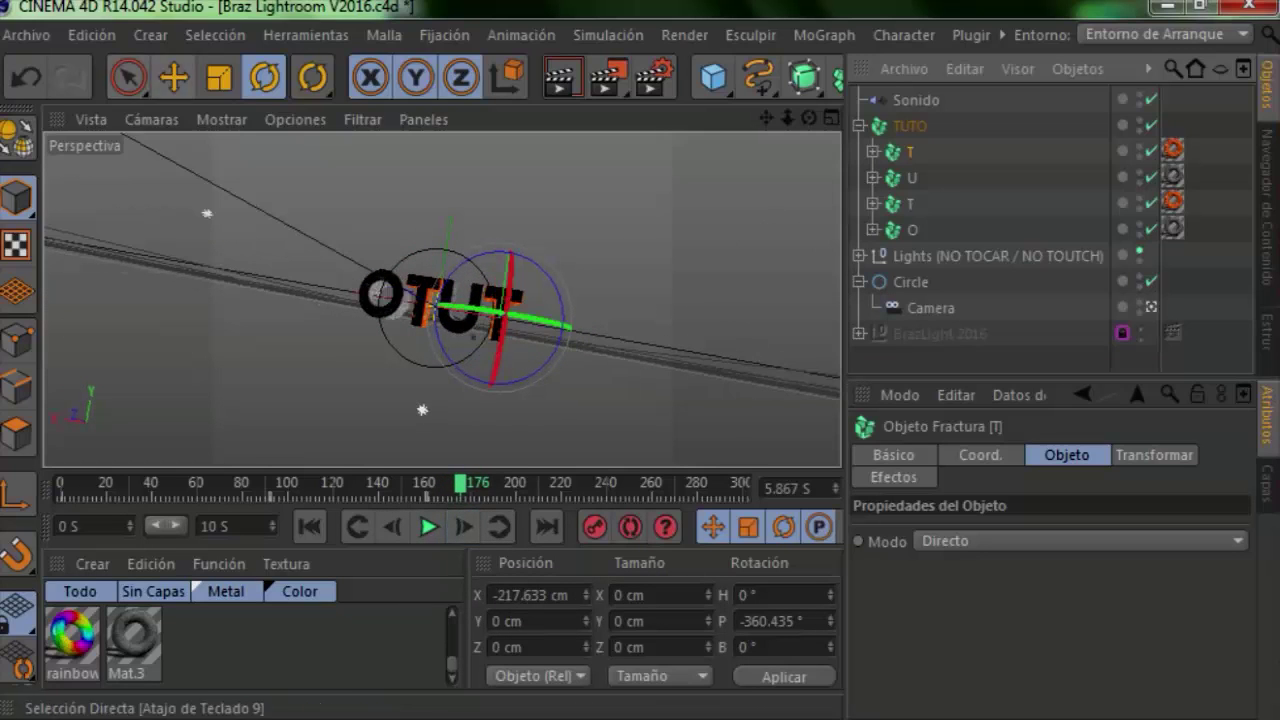
click(173, 77)
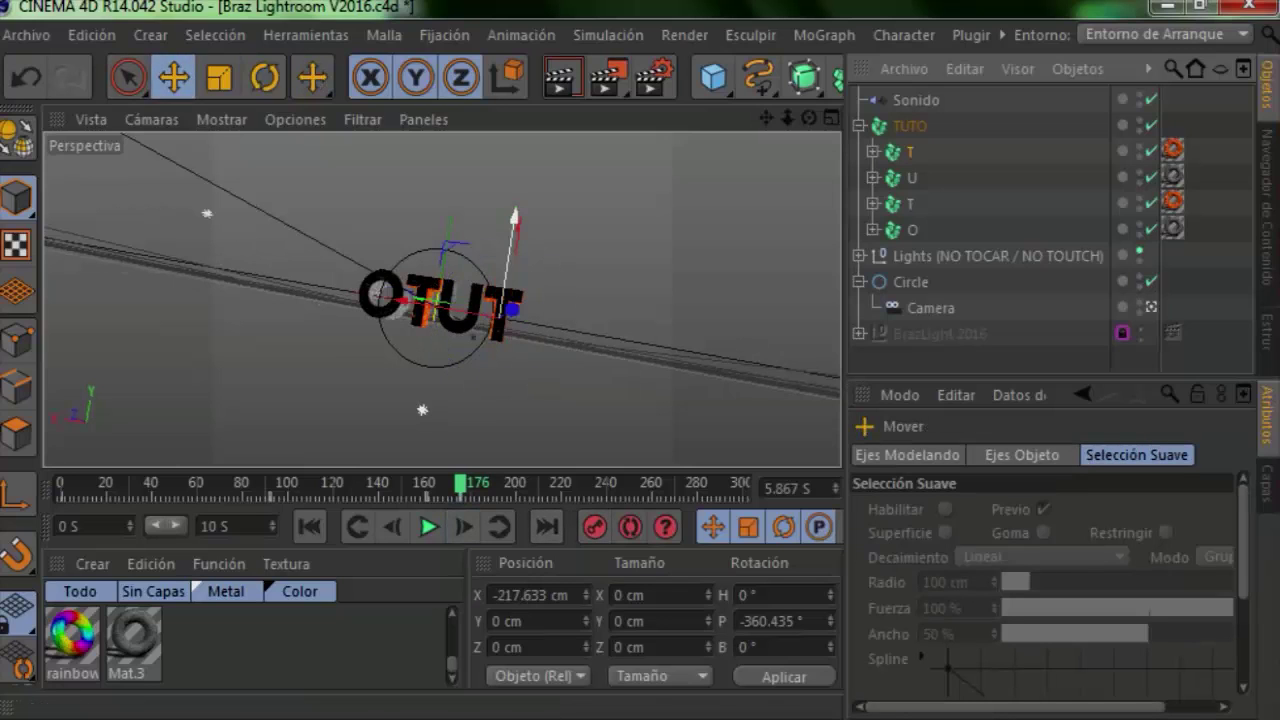
Lift the first brick T to Y 217.417 cm and tilt it to P -325.048° at frame 176
drag(511, 250, 514, 188)
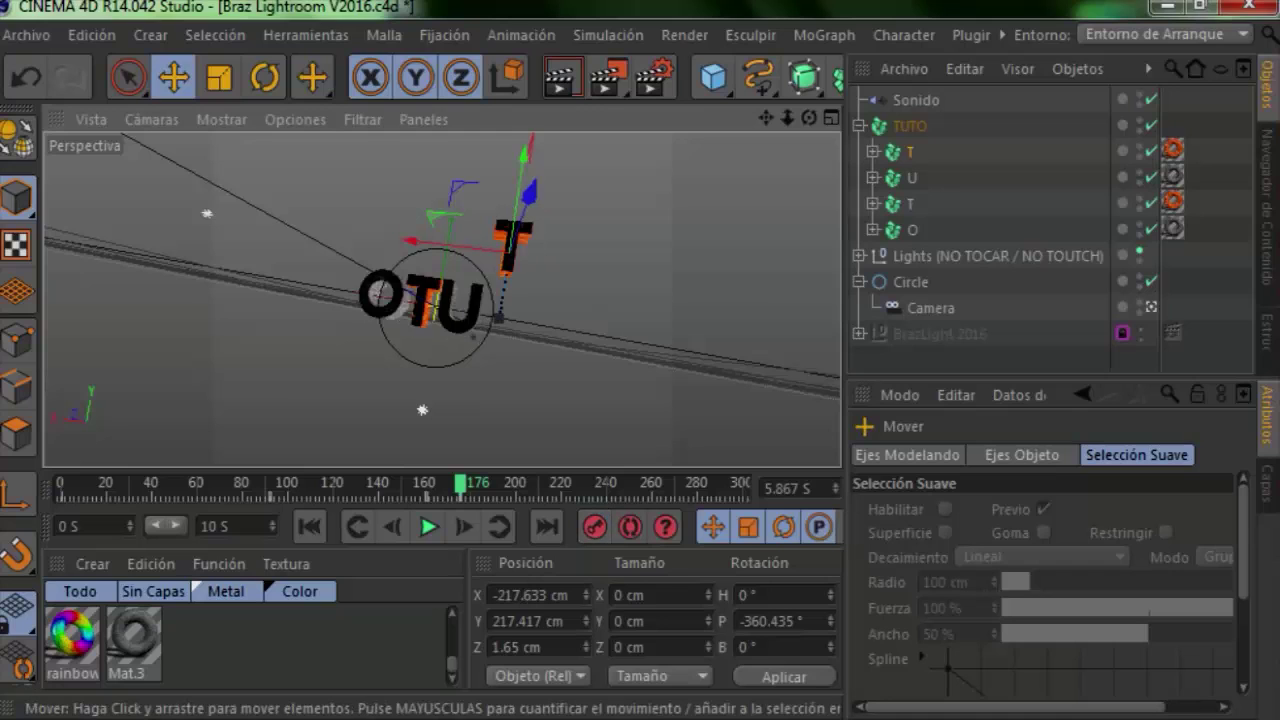
click(264, 77)
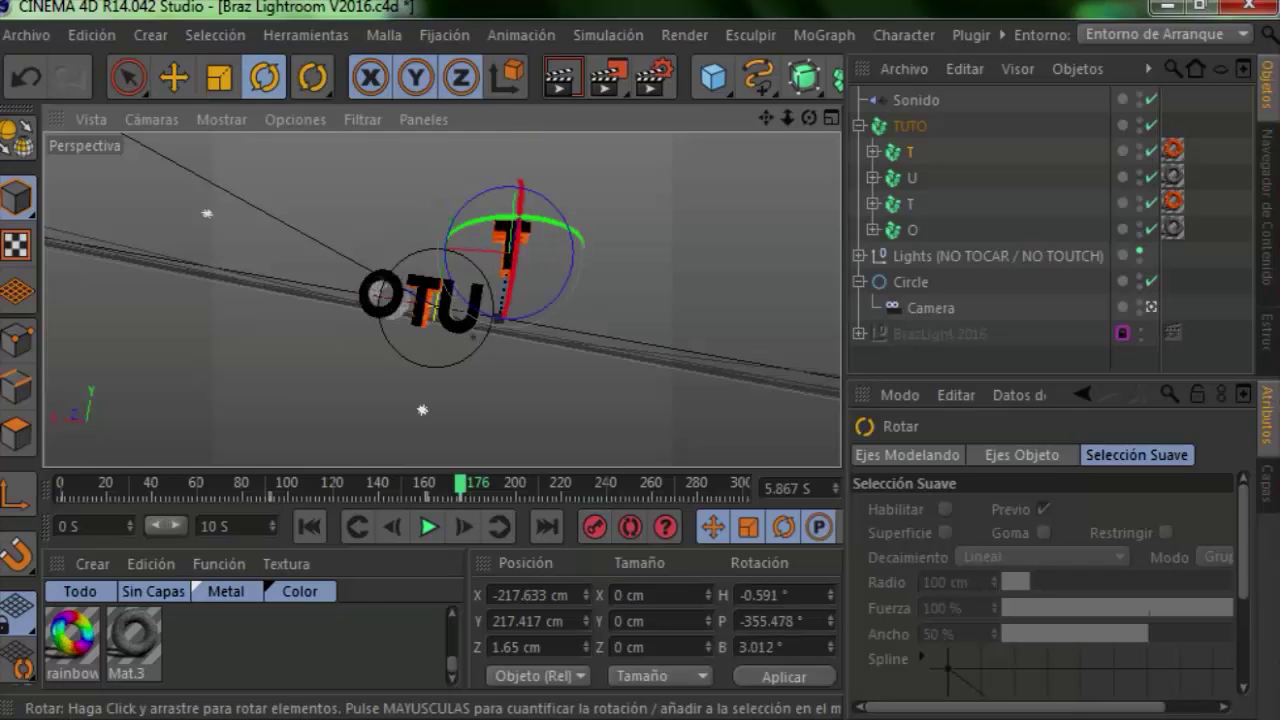
drag(560, 225, 540, 290)
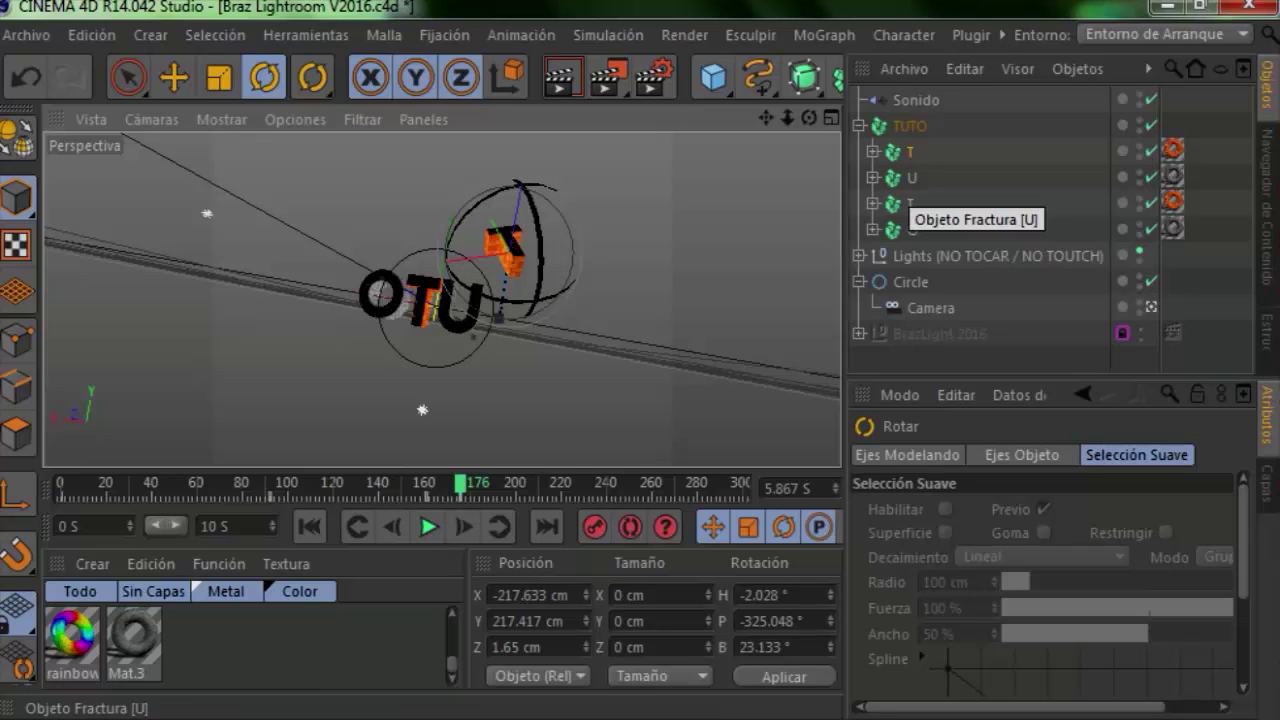
Select the second T letter in the Object Manager and step back two frames
click(905, 205)
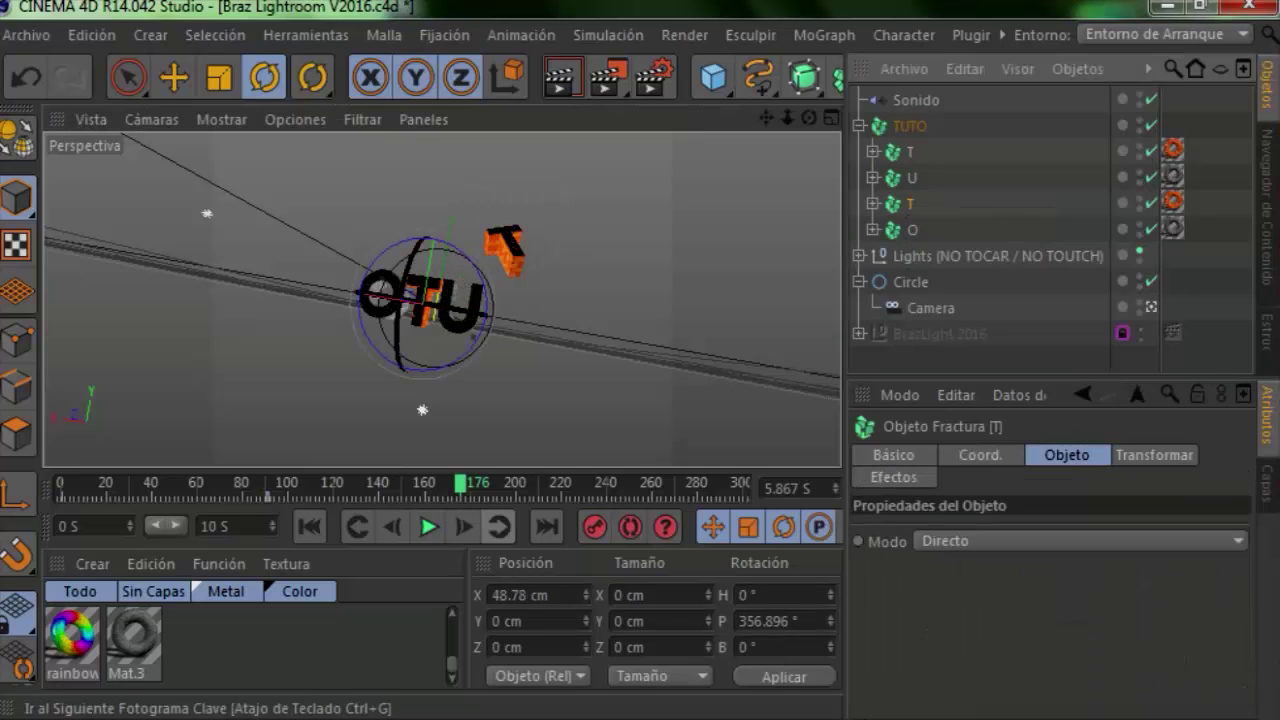
click(505, 248)
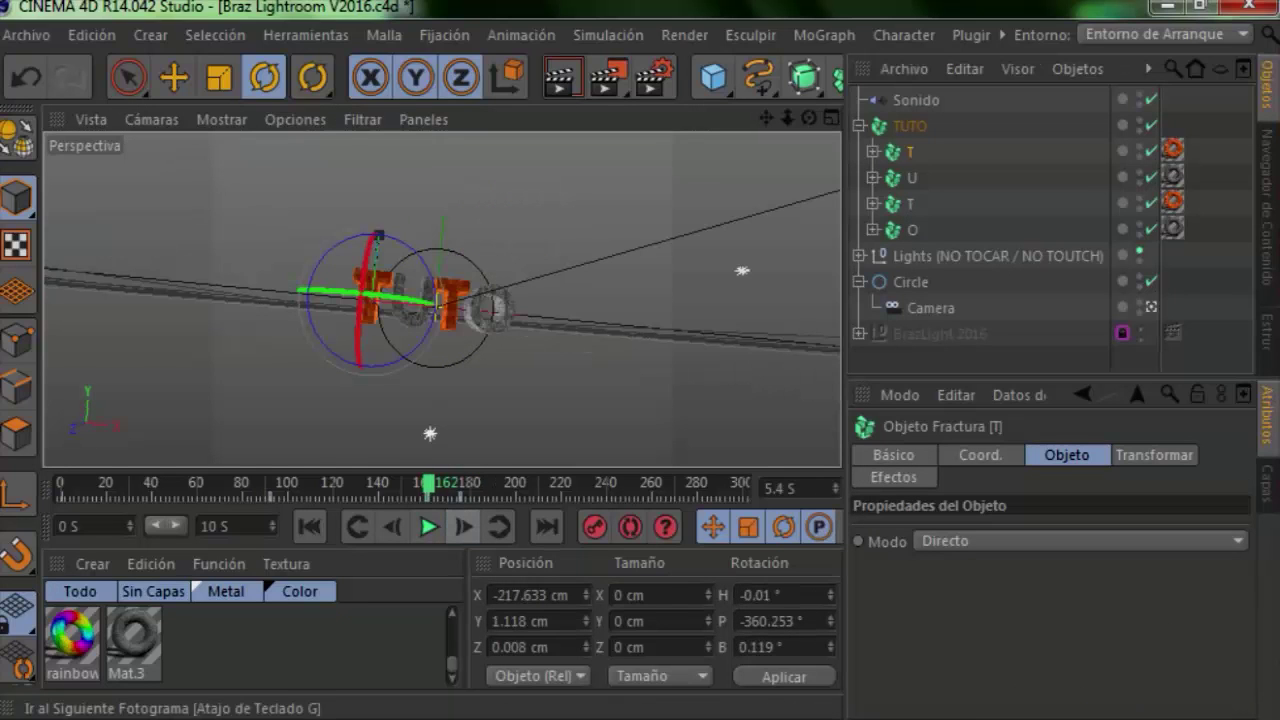
click(392, 527)
click(392, 527)
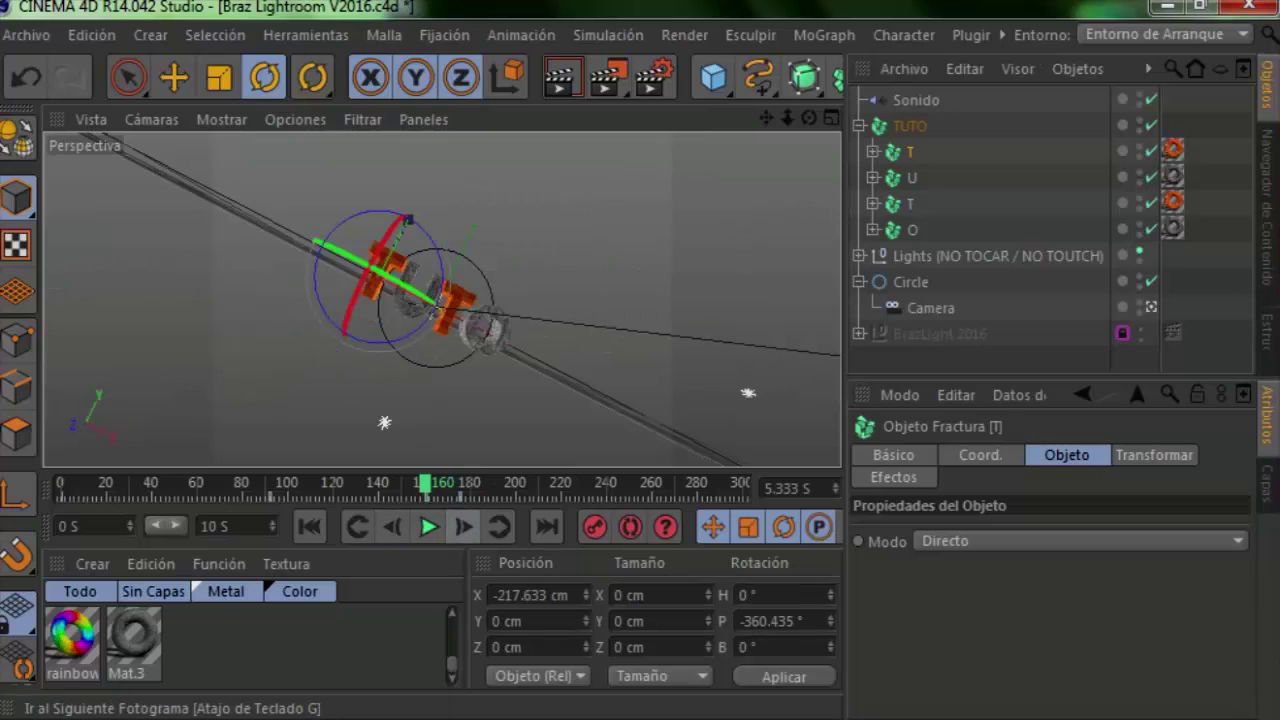
click(455, 302)
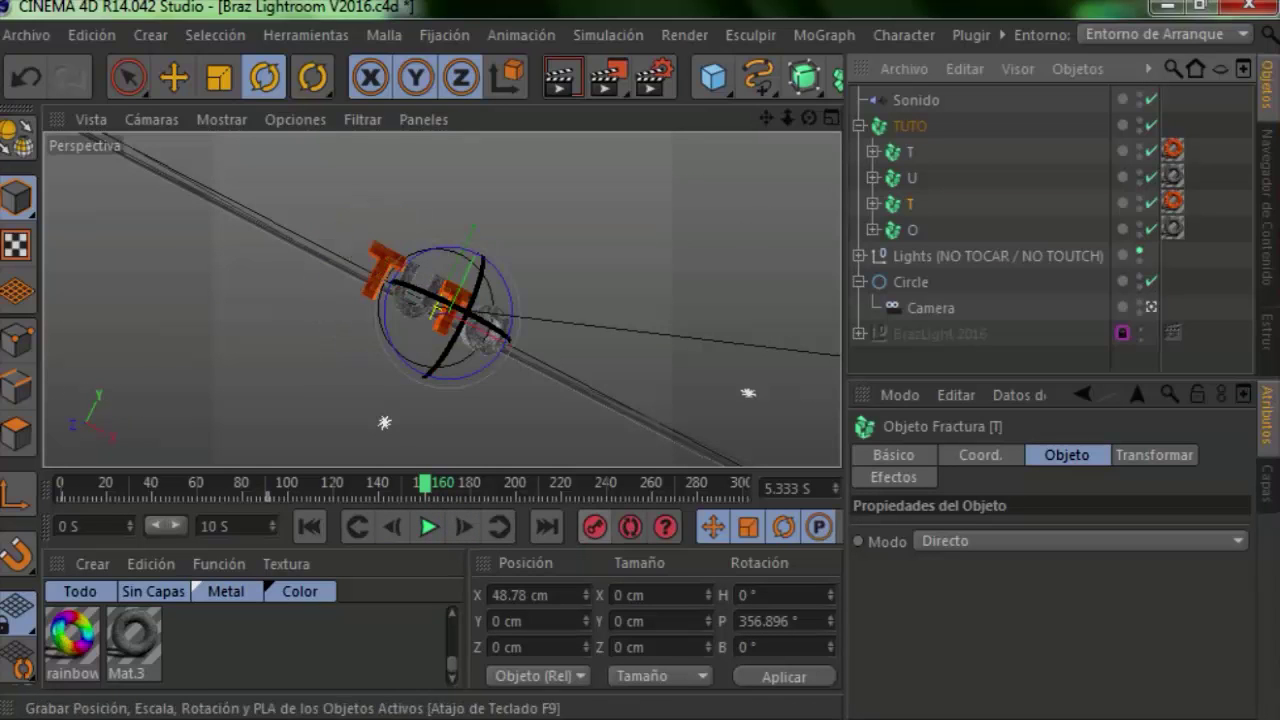
Step through frames 173–179 to preview the floating tilted T, stopping at frame 175
click(465, 487)
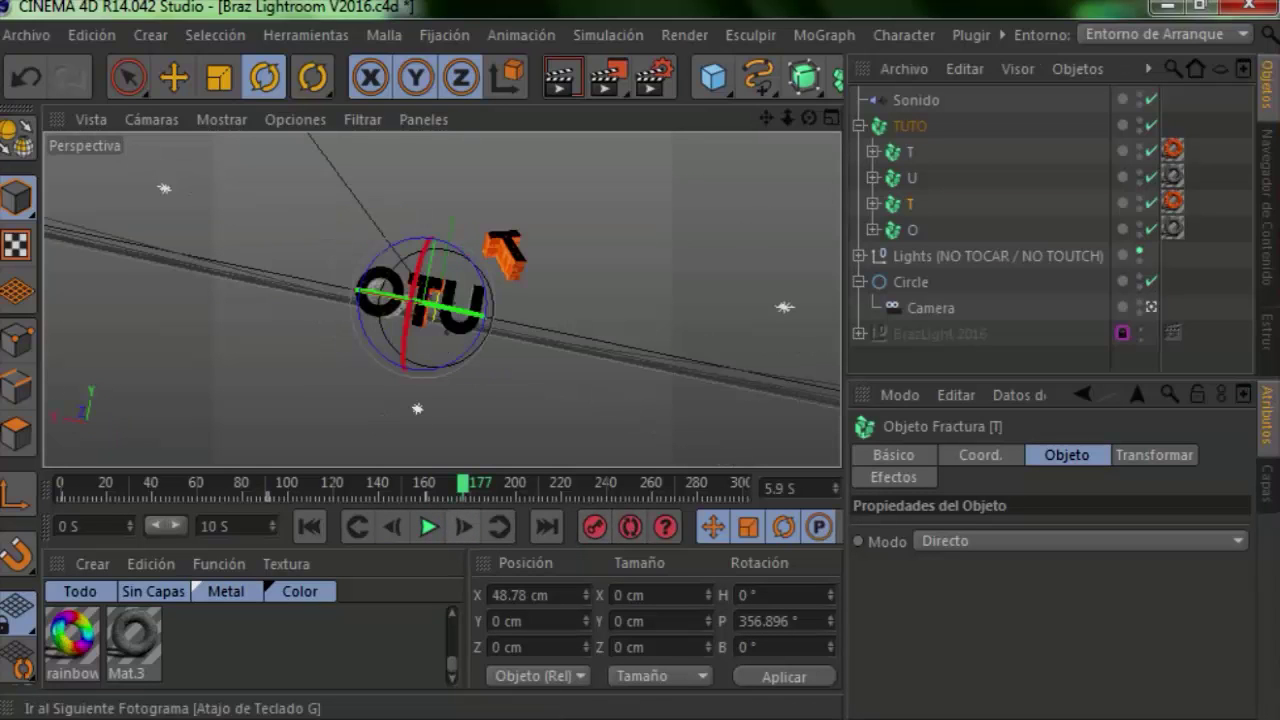
click(464, 527)
click(464, 527)
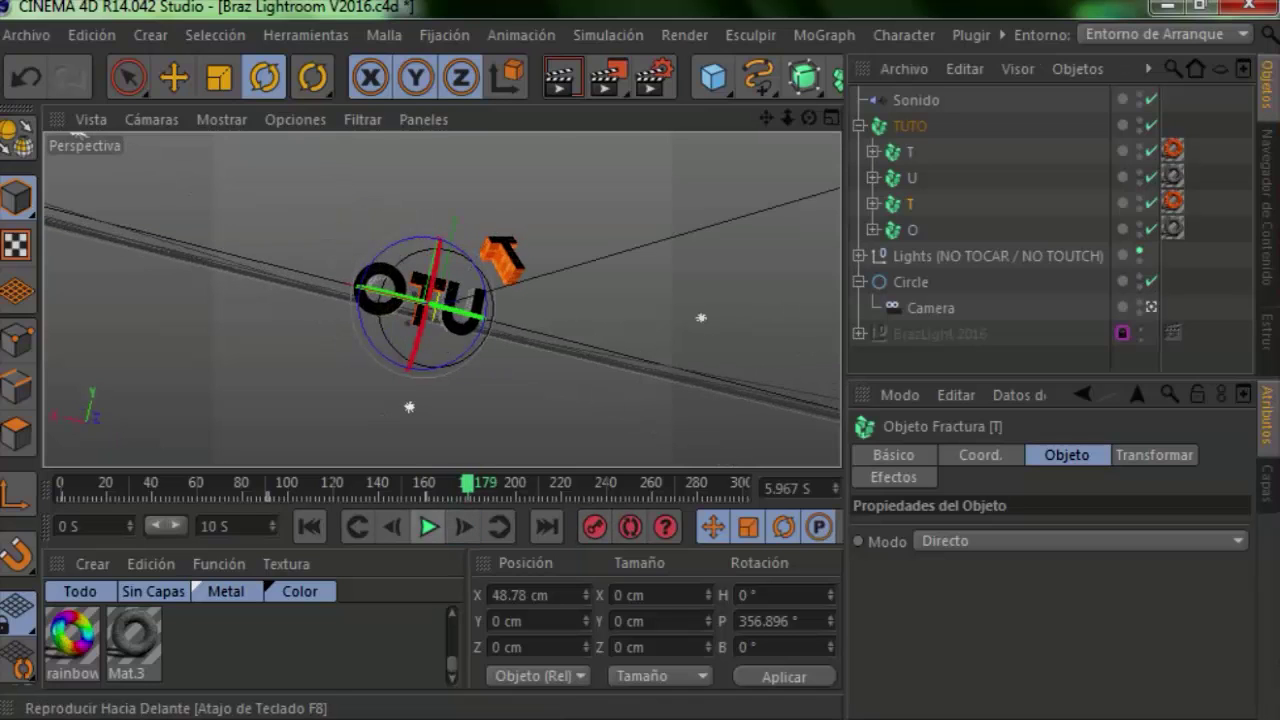
click(392, 527)
click(392, 527)
click(392, 527)
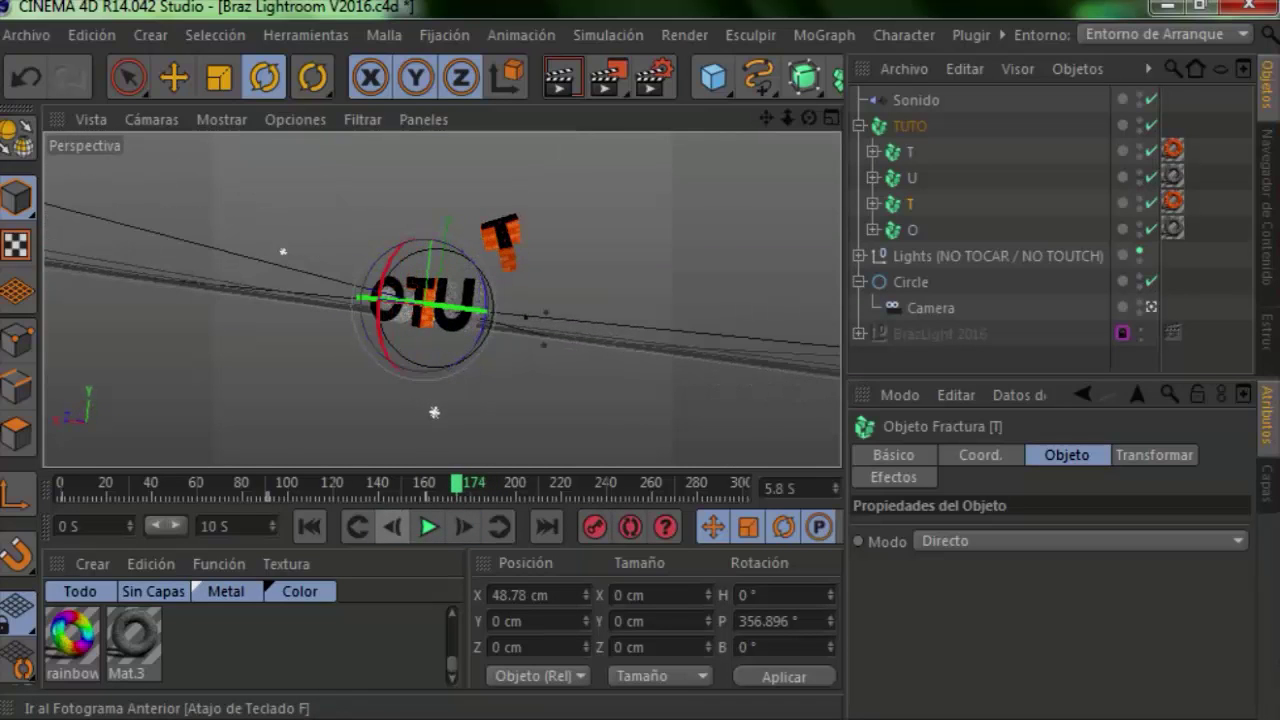
click(392, 527)
click(392, 527)
click(464, 527)
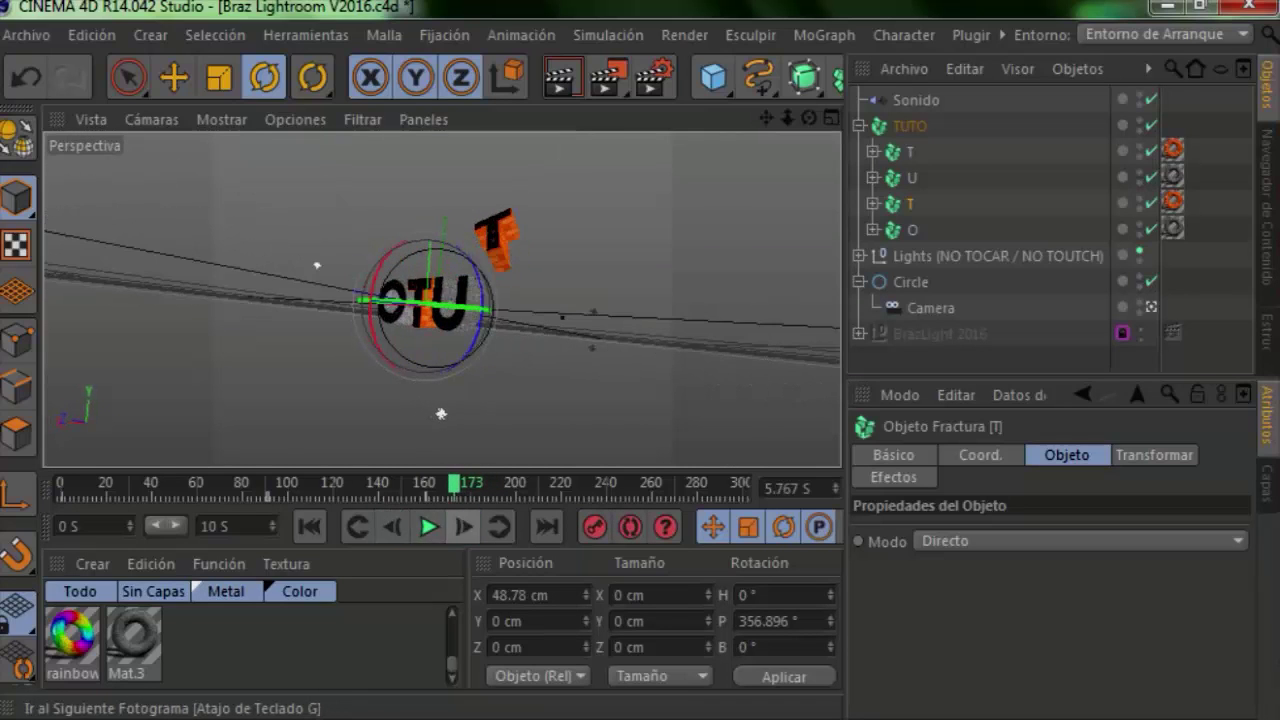
click(464, 527)
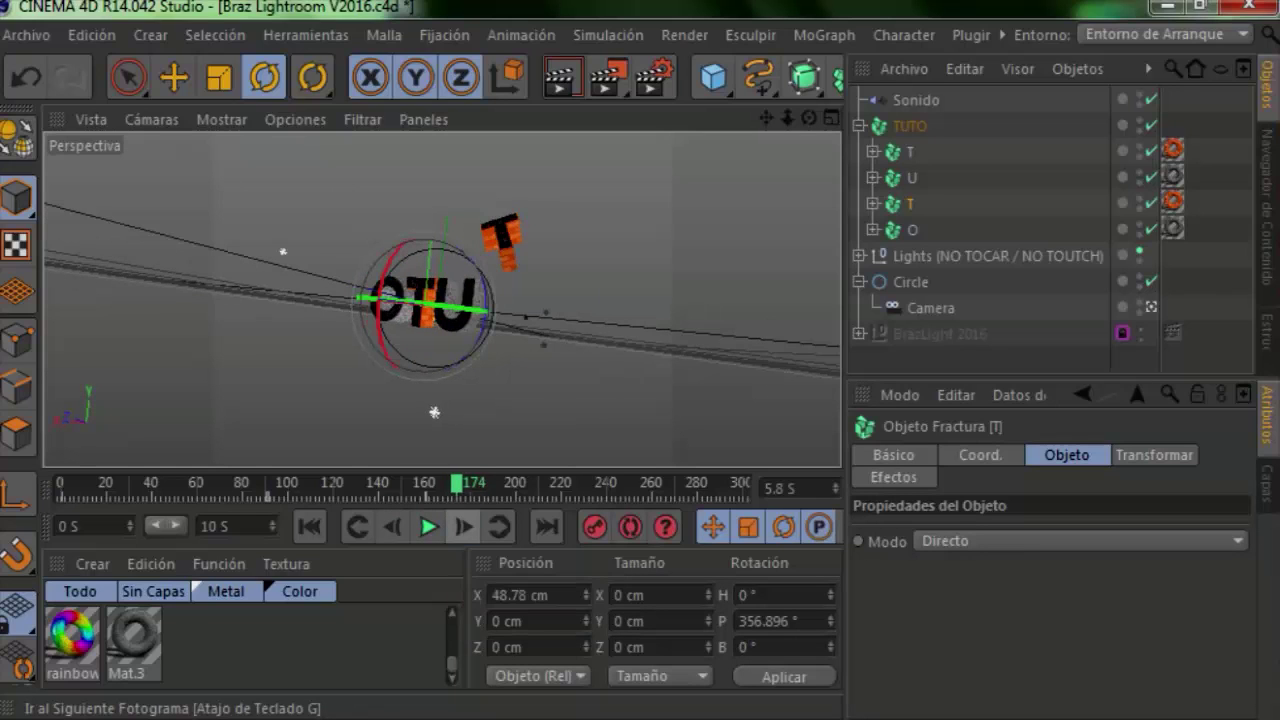
click(464, 527)
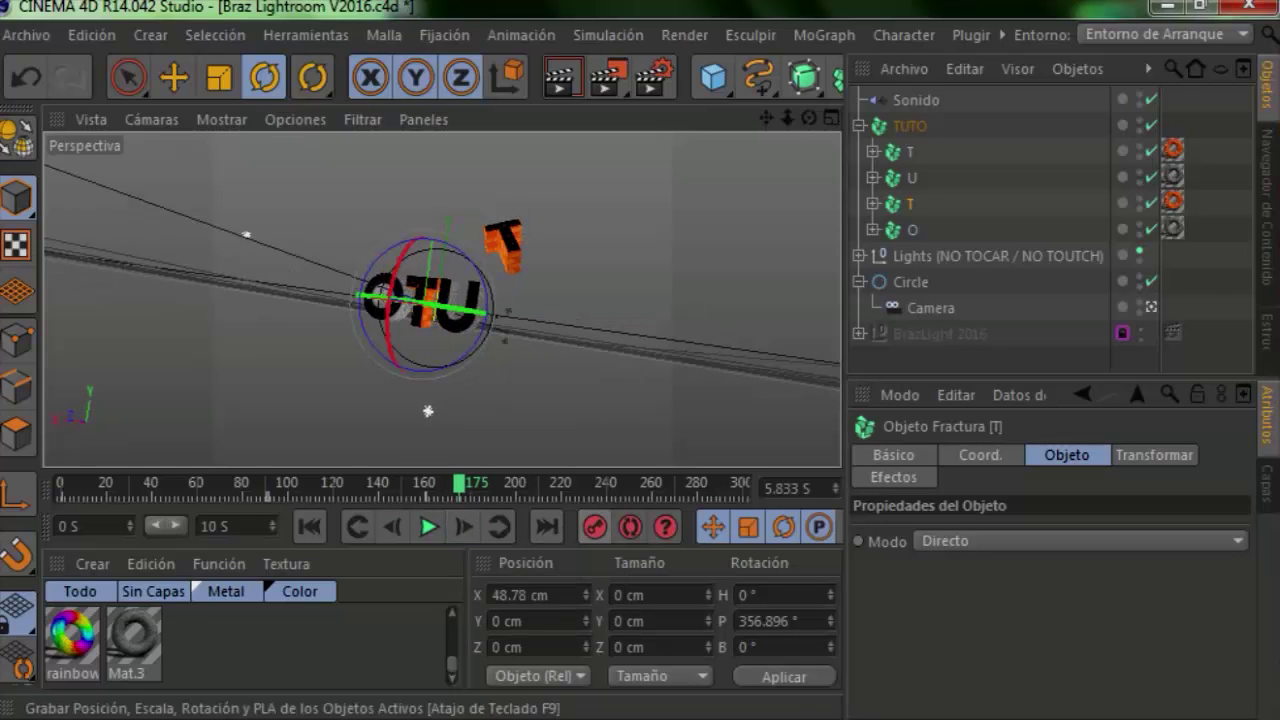
click(174, 77)
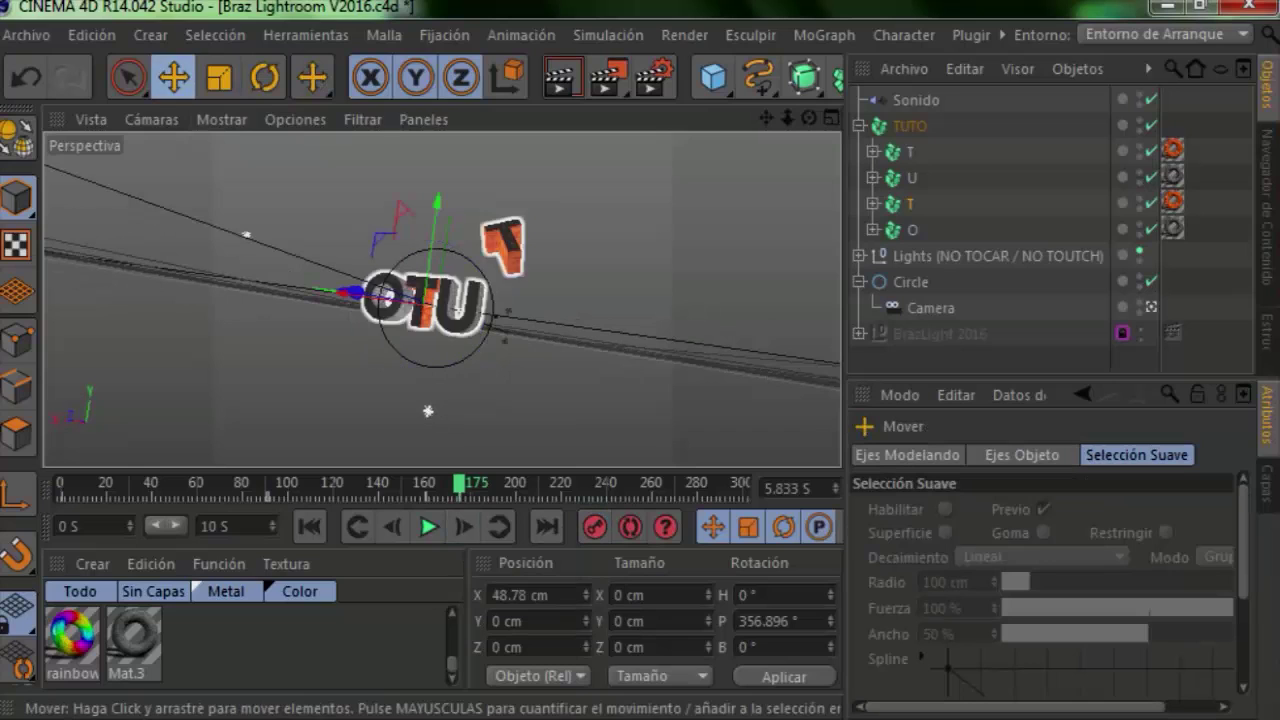
Drop the second brick T far below the word, rotate it, and play back the result
mouse_move(425, 312)
mouse_down()
mouse_move(450, 400)
mouse_move(428, 410)
mouse_up()
click(264, 77)
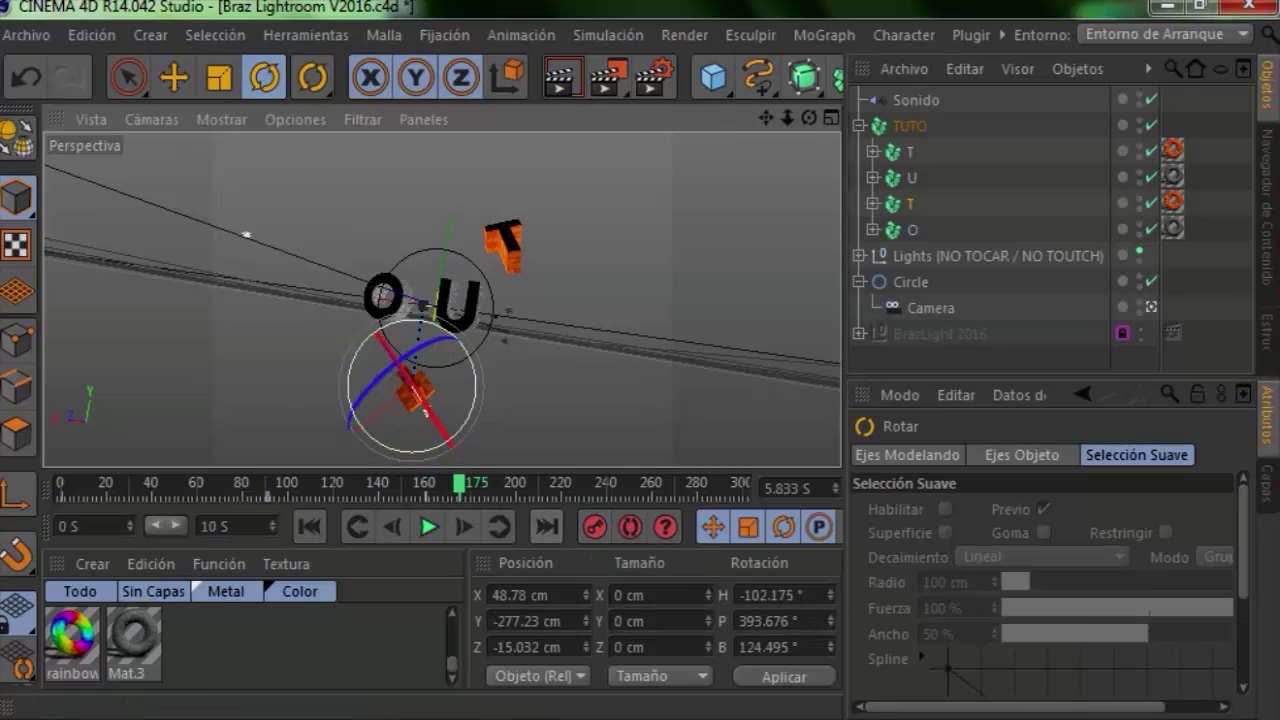
click(412, 484)
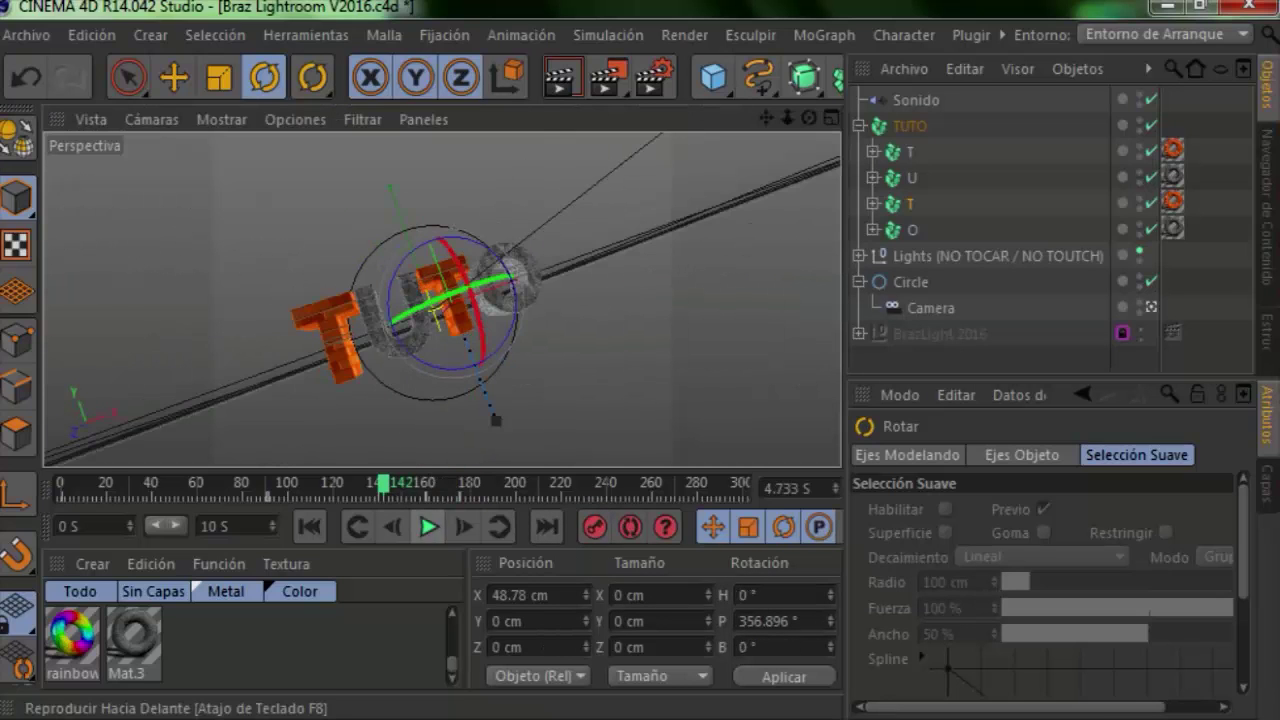
click(428, 527)
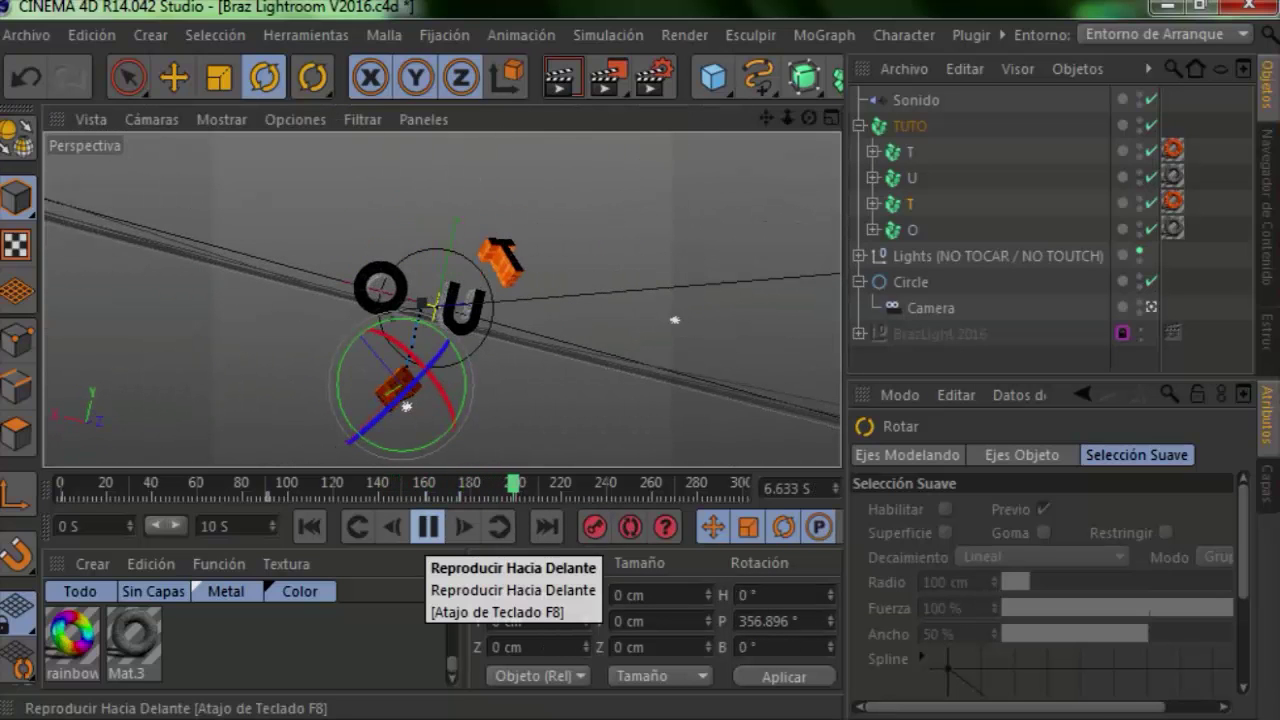
click(428, 527)
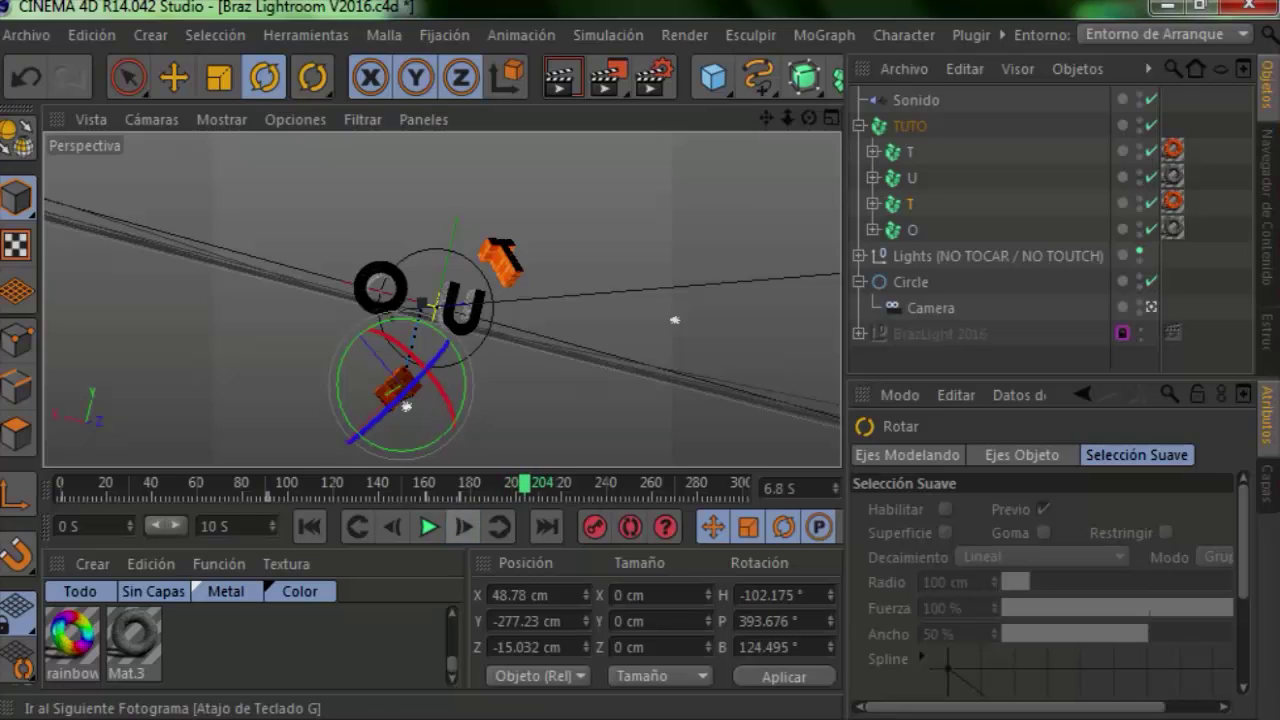
Step back and forth around frame 204 to check the tumbling lower T
click(463, 527)
click(463, 527)
click(463, 527)
click(392, 527)
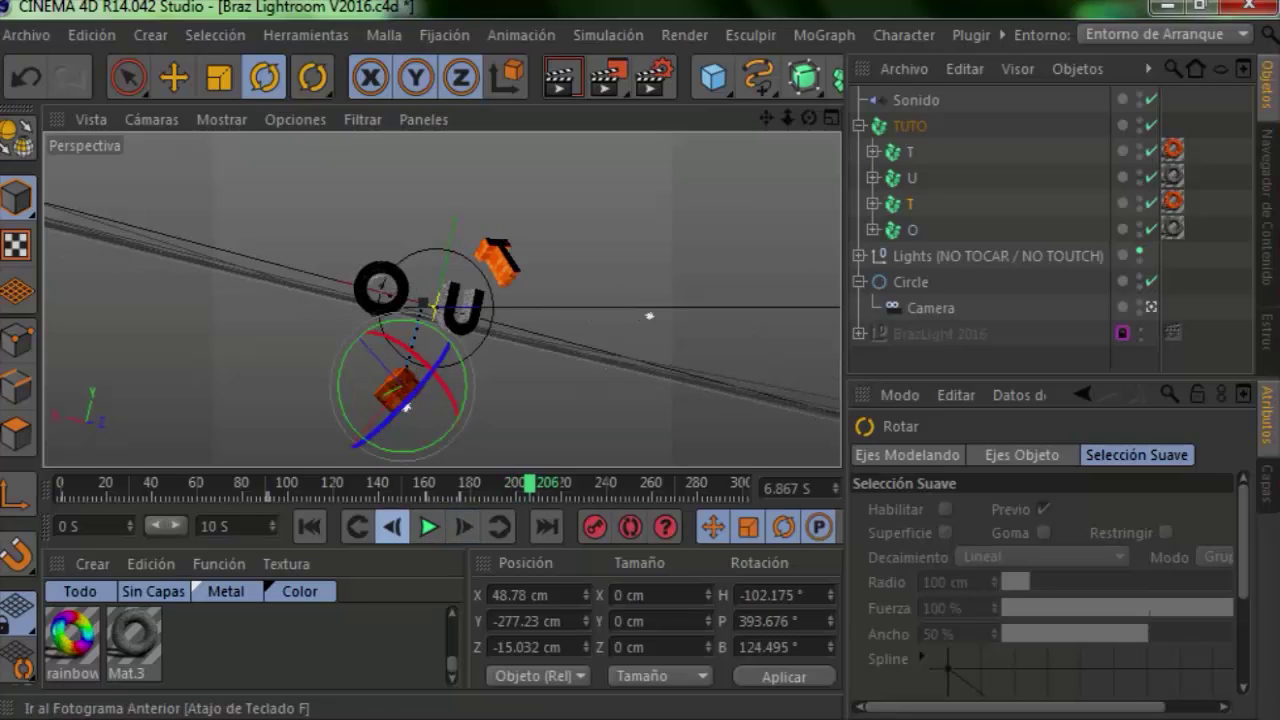
click(392, 527)
click(392, 527)
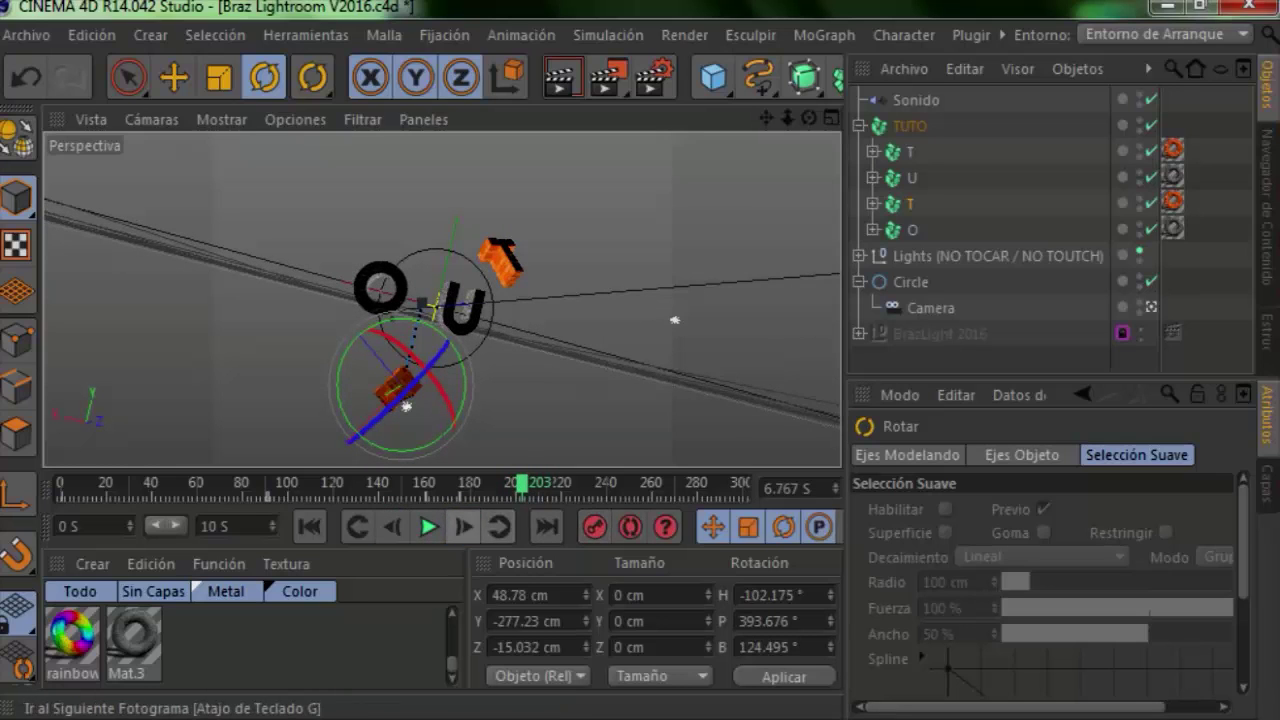
click(463, 527)
click(463, 527)
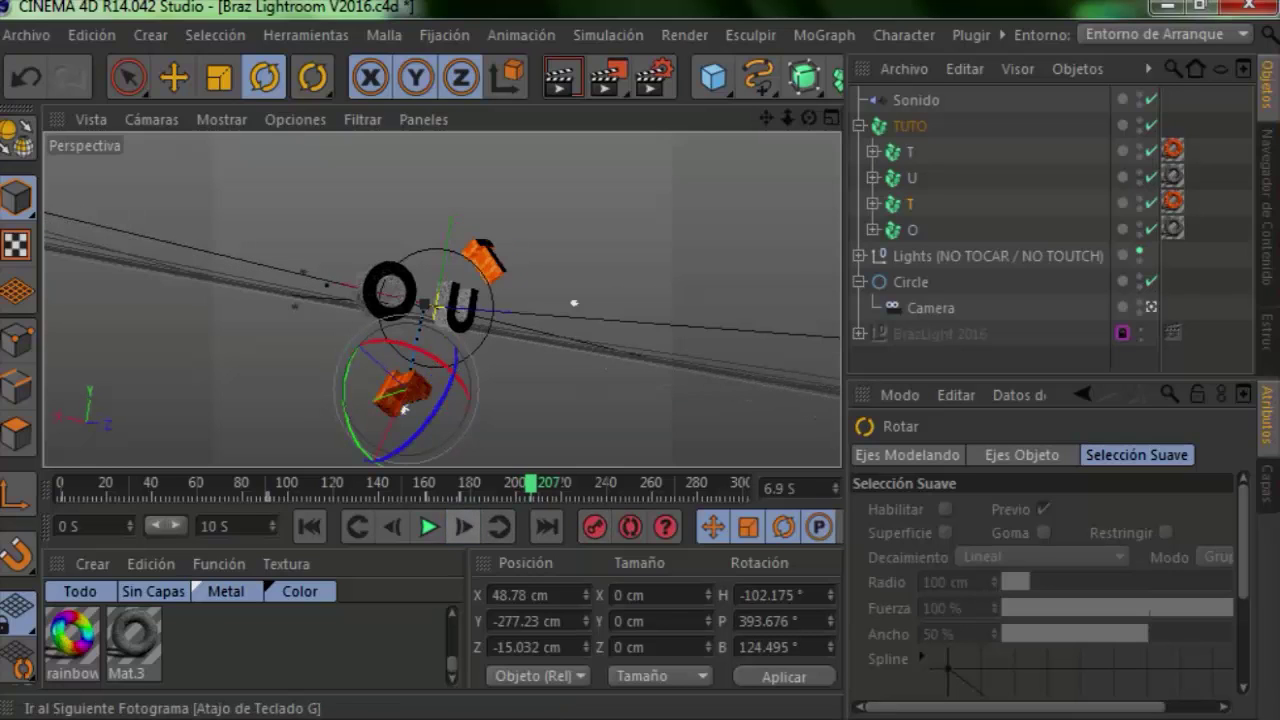
click(392, 527)
key(f)
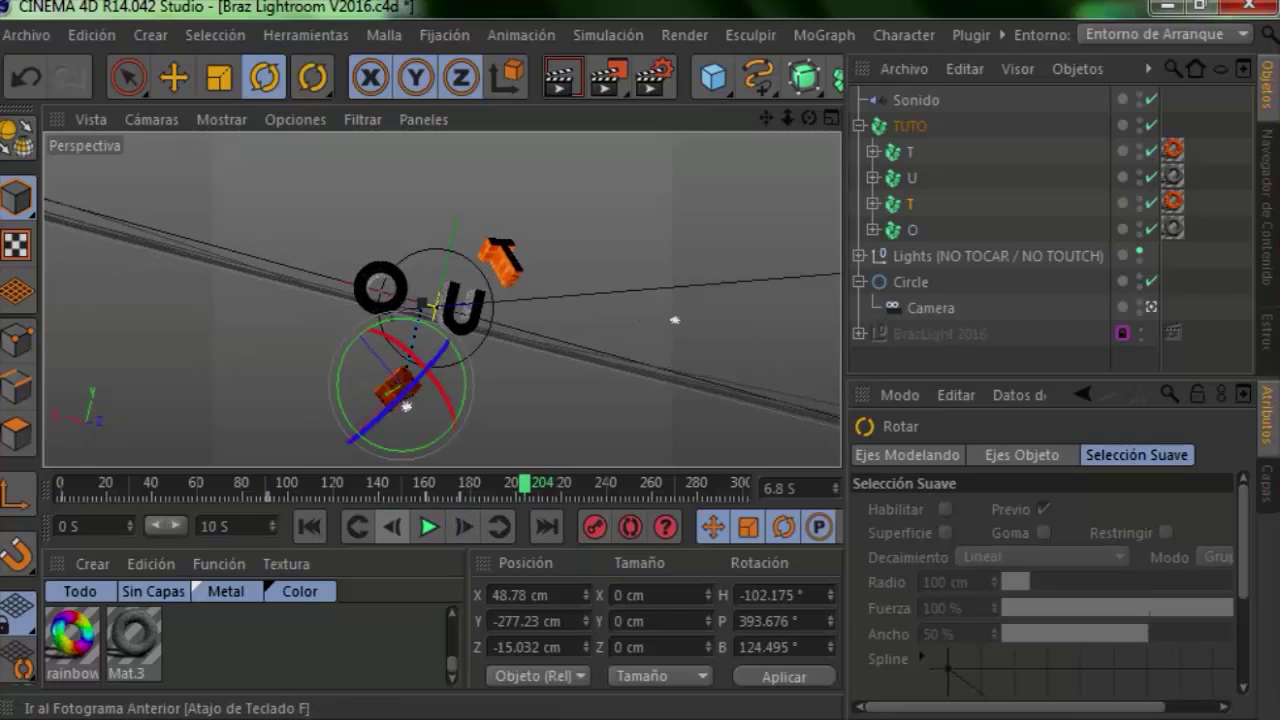
click(594, 527)
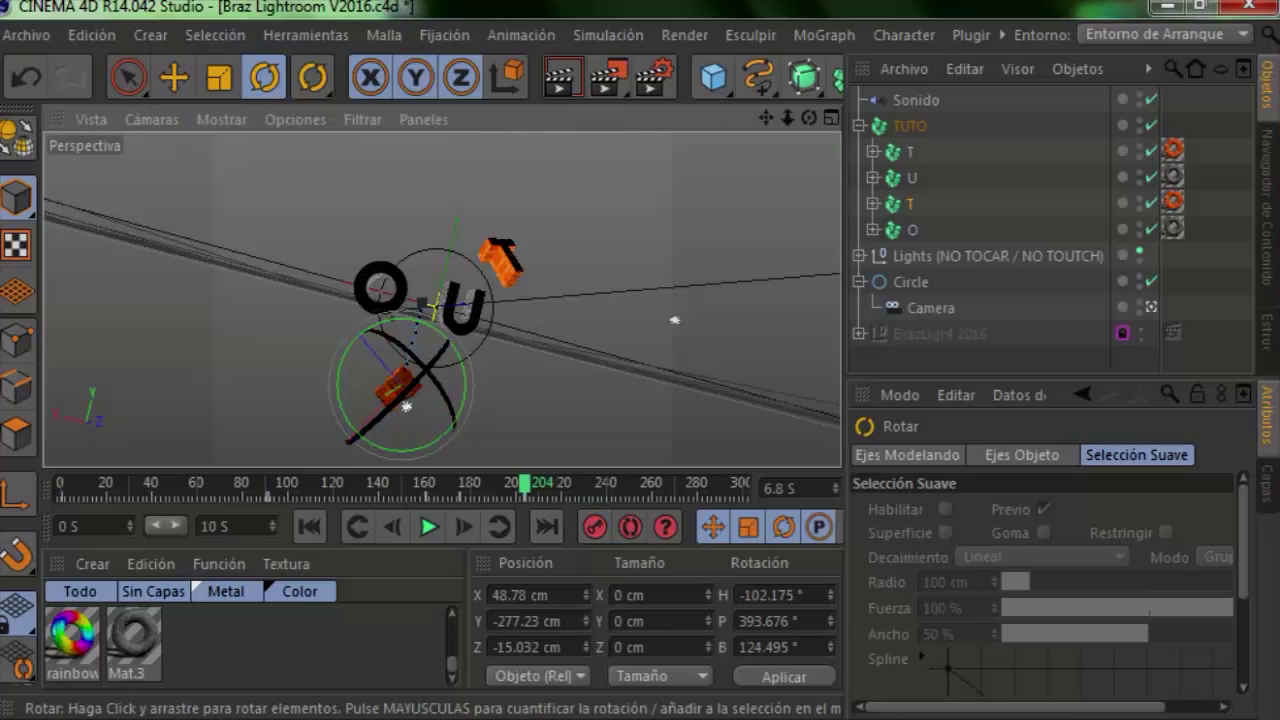
Spin the lower T further, then turn the raised T to P -402.948° and B 252.426°
drag(406, 407, 400, 385)
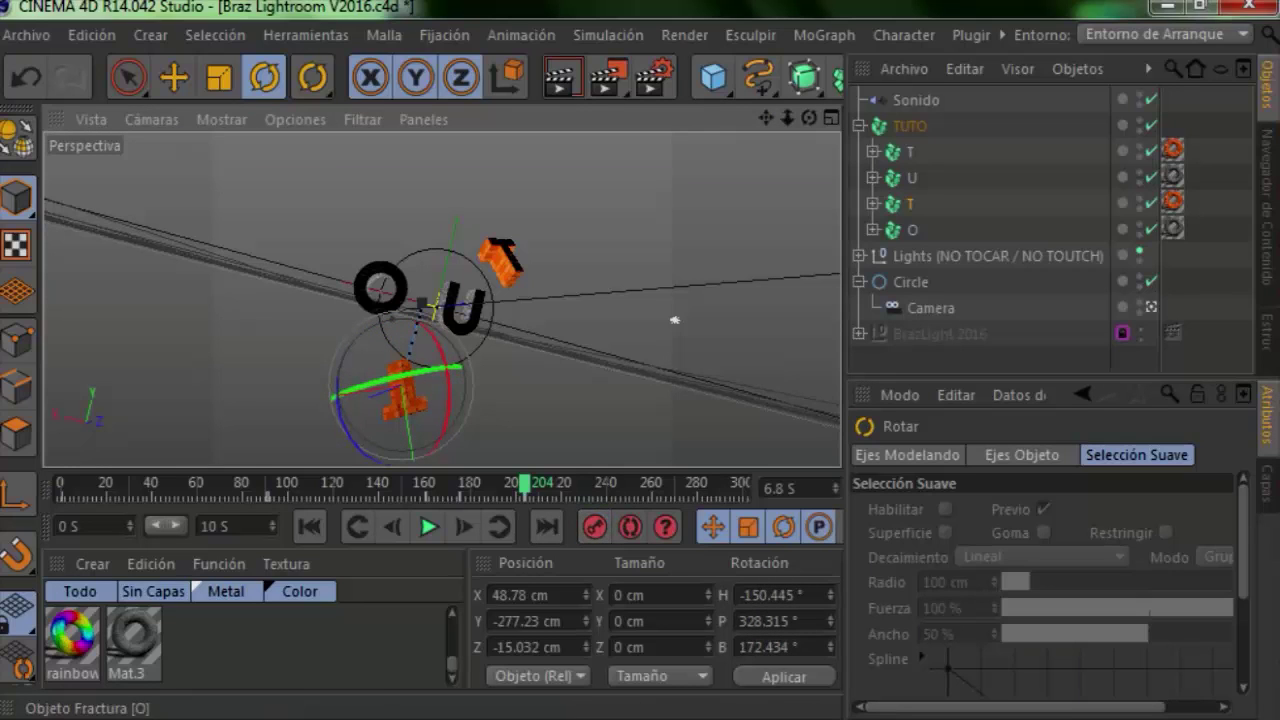
click(500, 258)
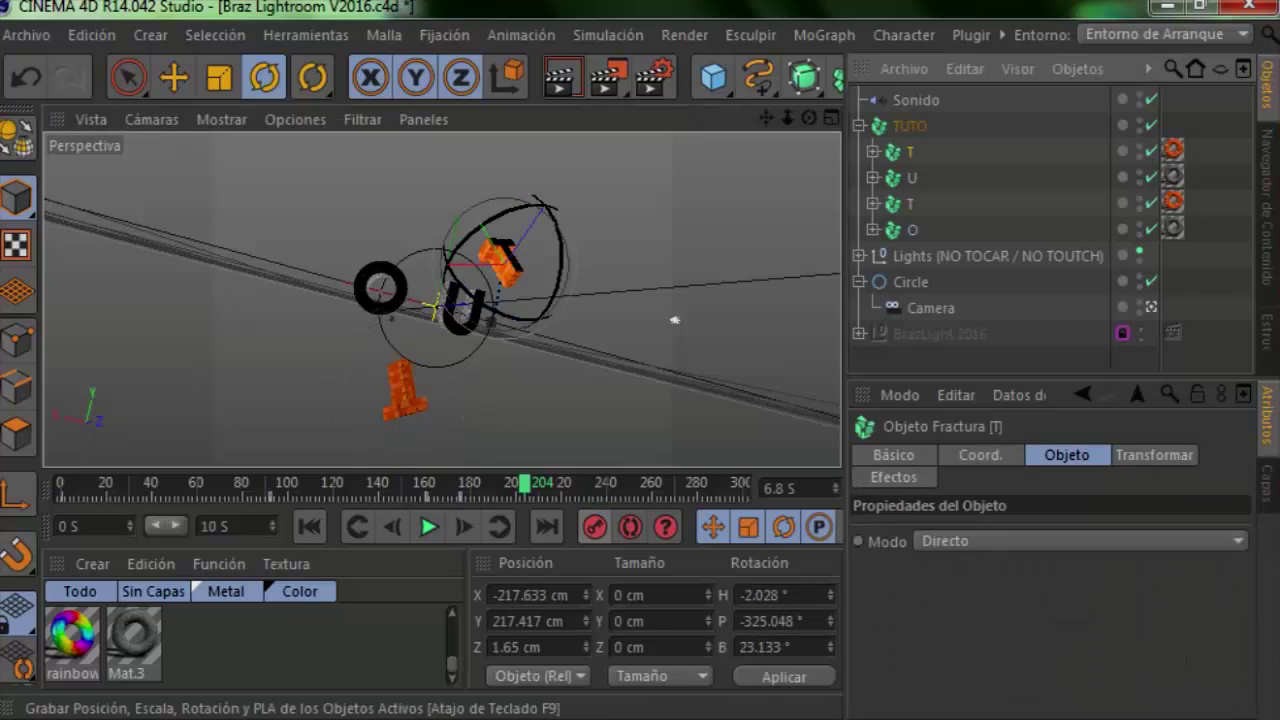
drag(500, 258, 540, 240)
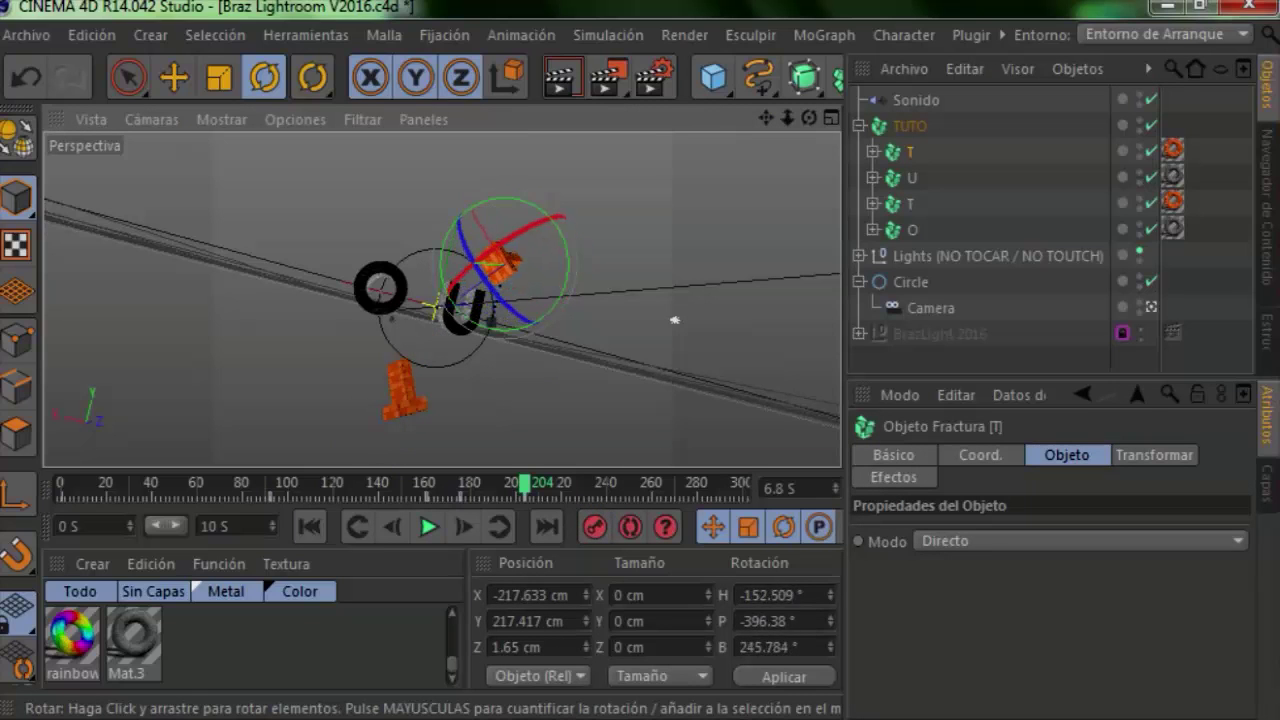
drag(540, 240, 560, 225)
Play the animation from the start and stop it at frame 208 with pieces scattered
key(shift+f)
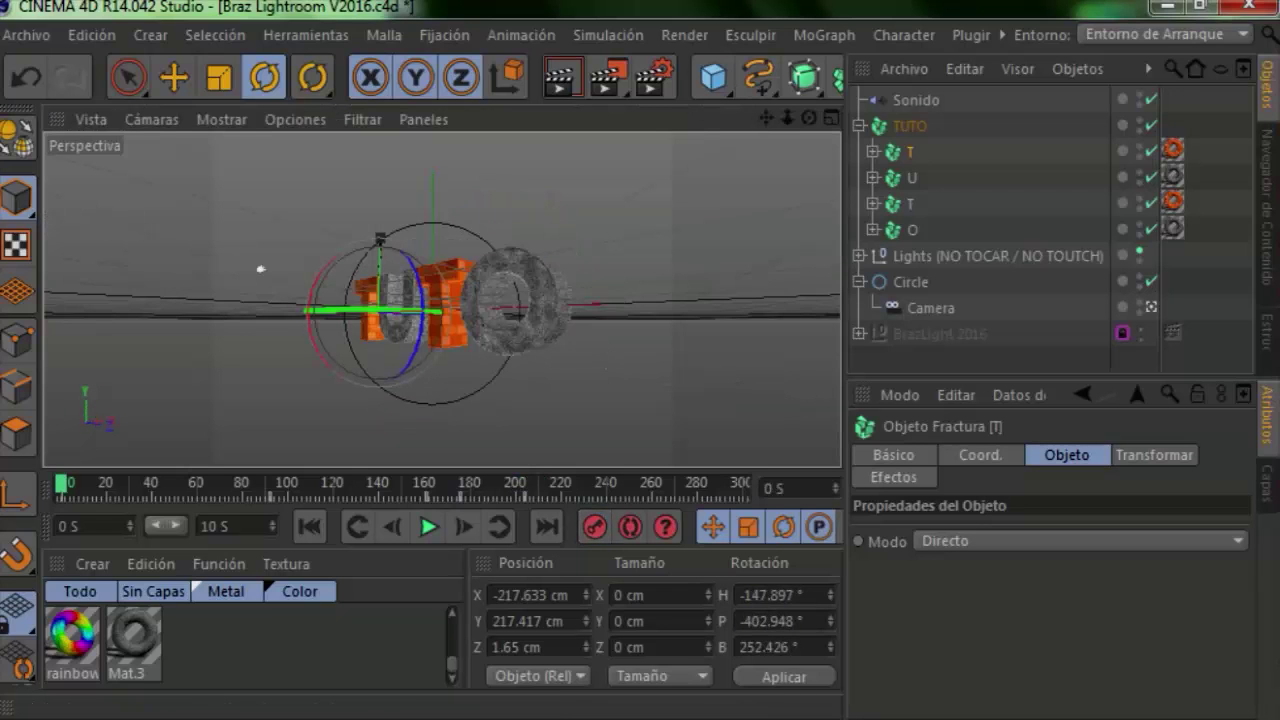
click(428, 527)
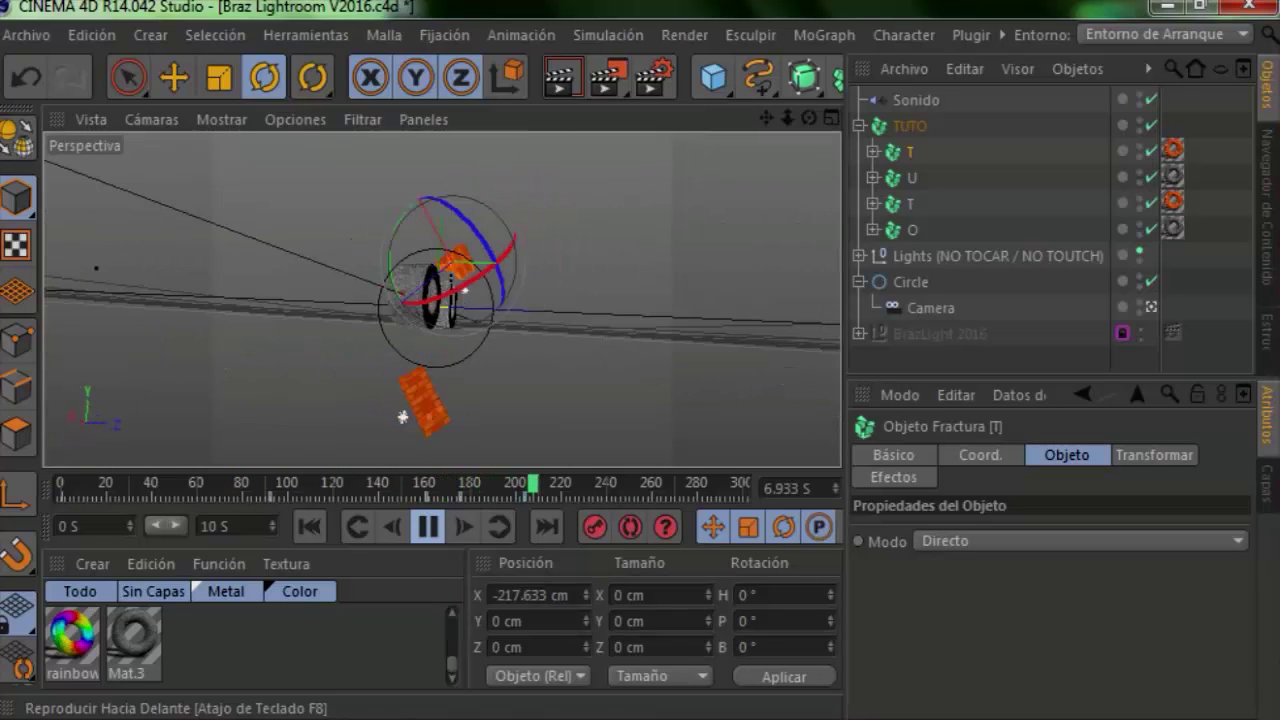
key(comma)
key(comma)
key(comma)
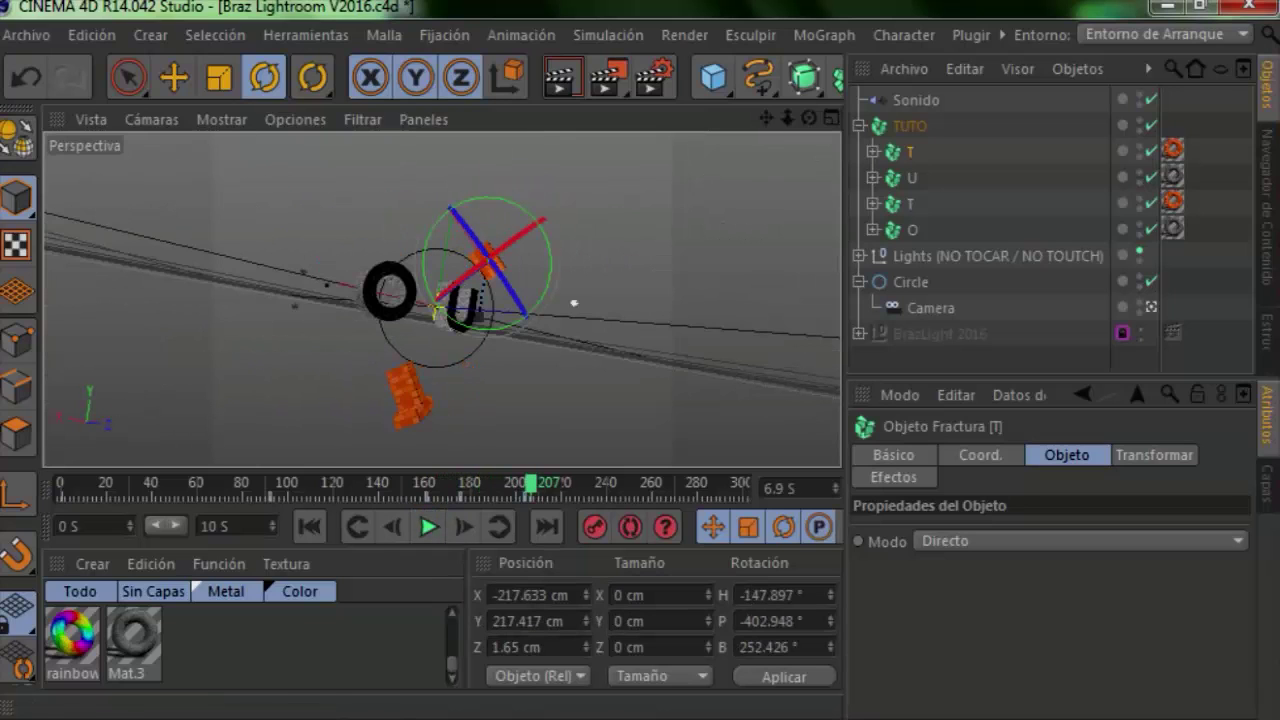
key(g)
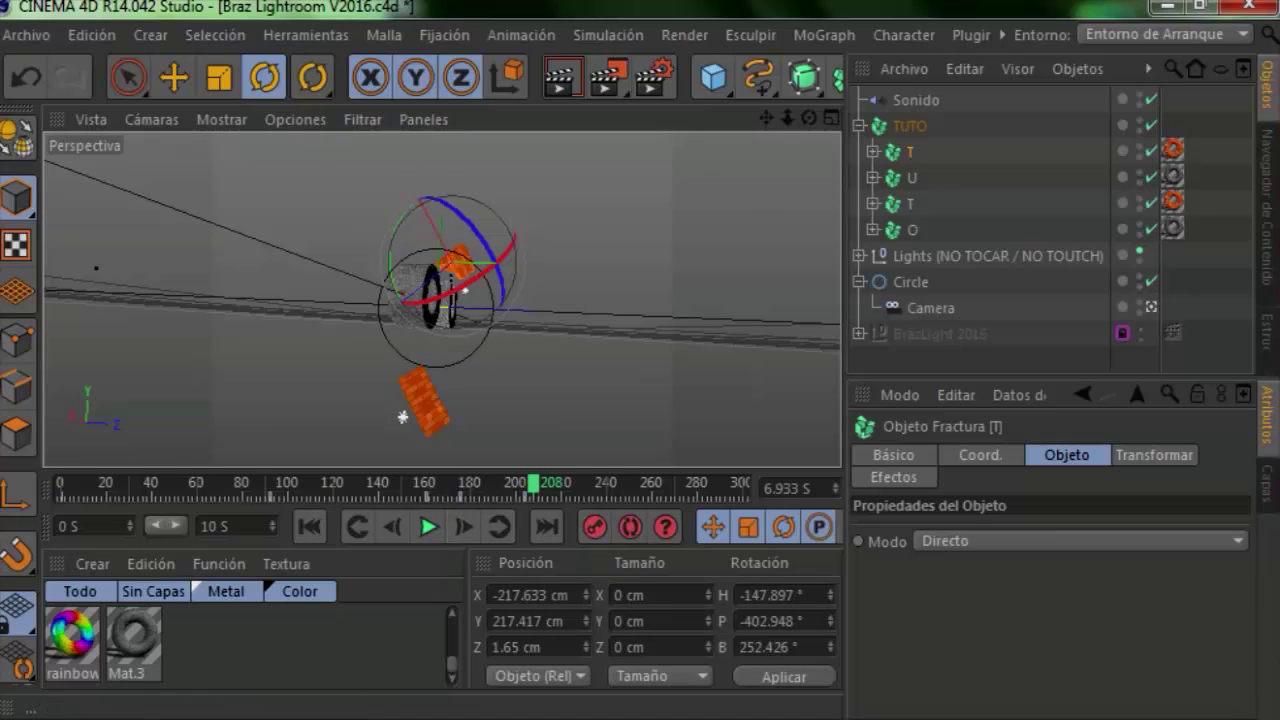
key(f)
key(f)
key(f)
key(ctrl+f)
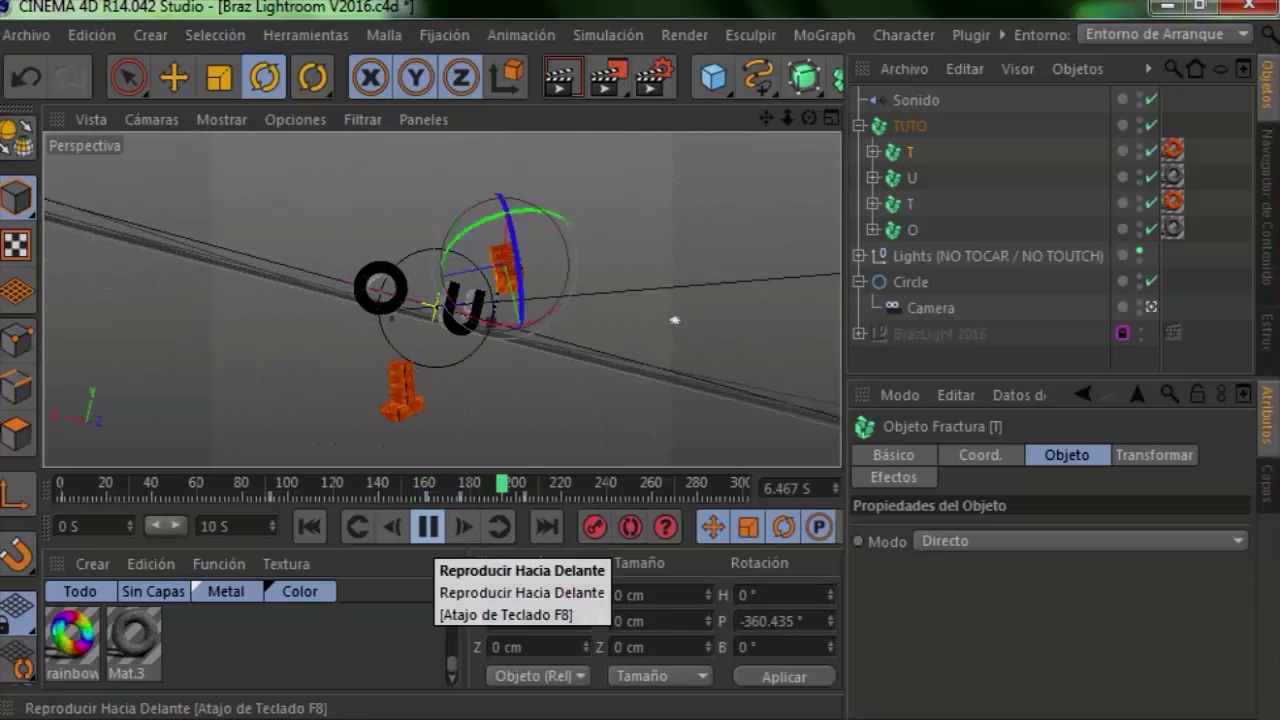
click(428, 527)
click(428, 527)
click(428, 527)
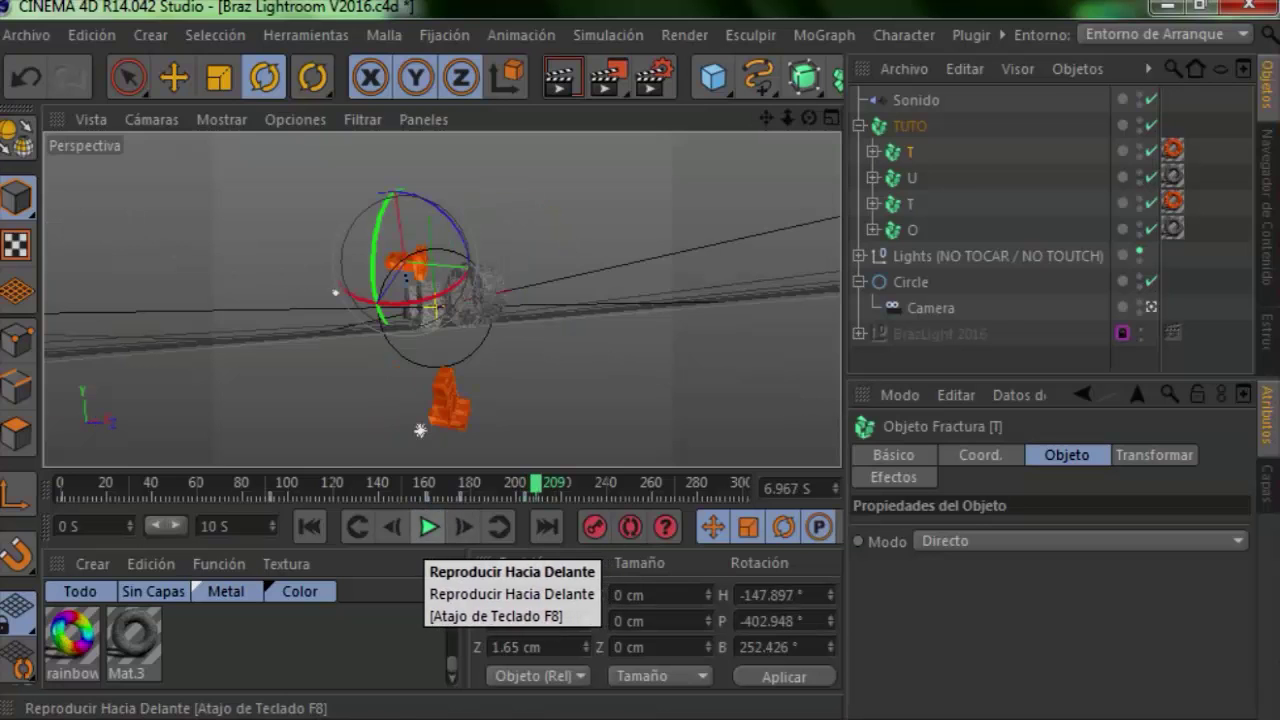
click(392, 527)
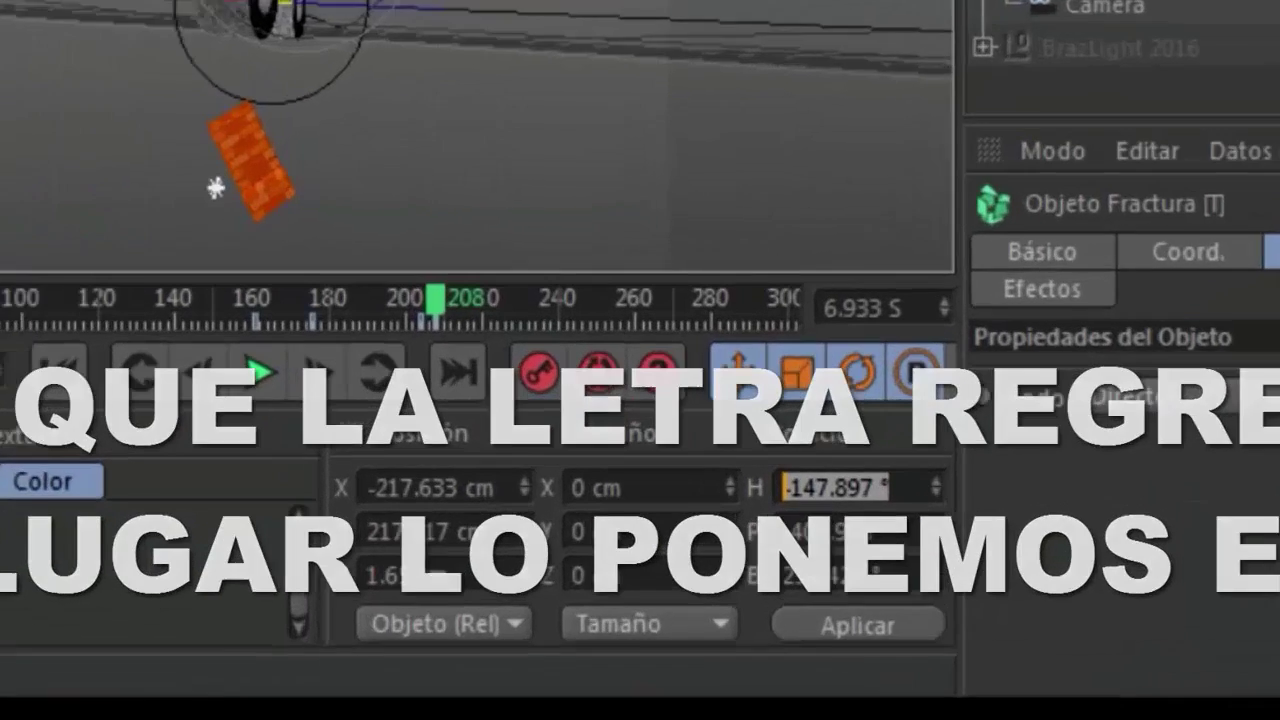
Set the first piece's H, P, B and Position Y to 0, then record a keyframe
text(0)
key(Tab)
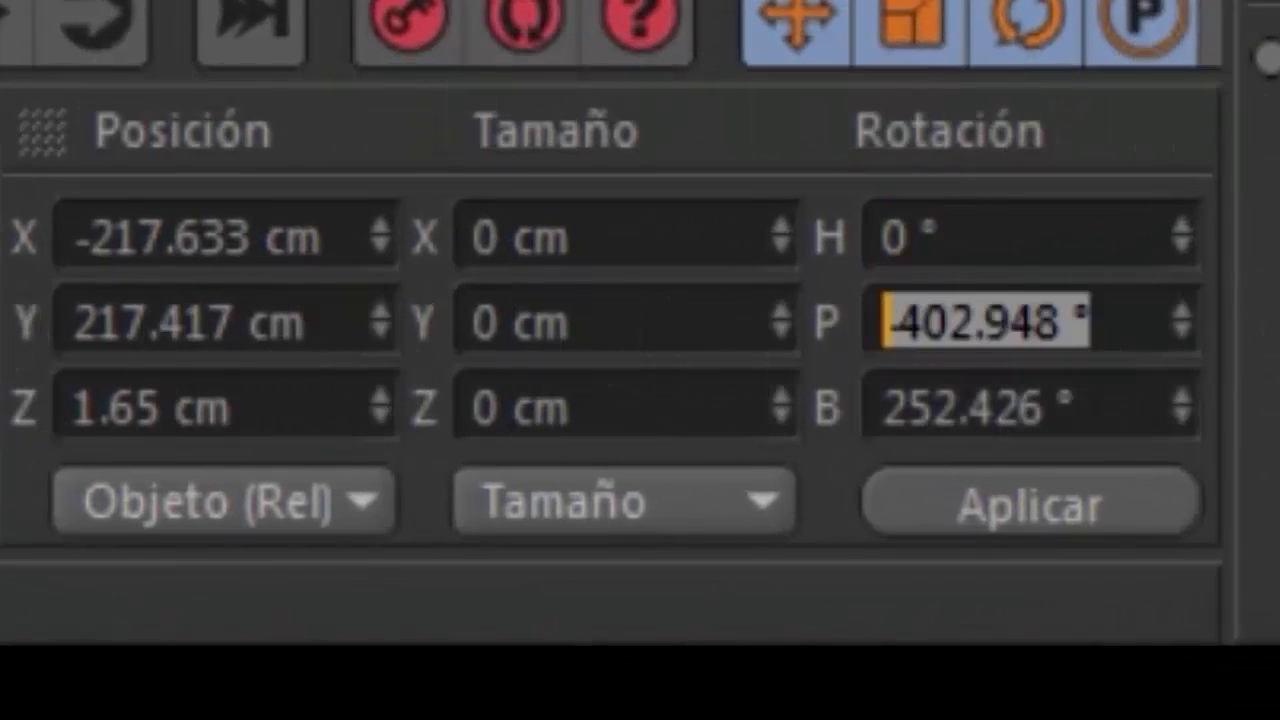
text(0)
key(Return)
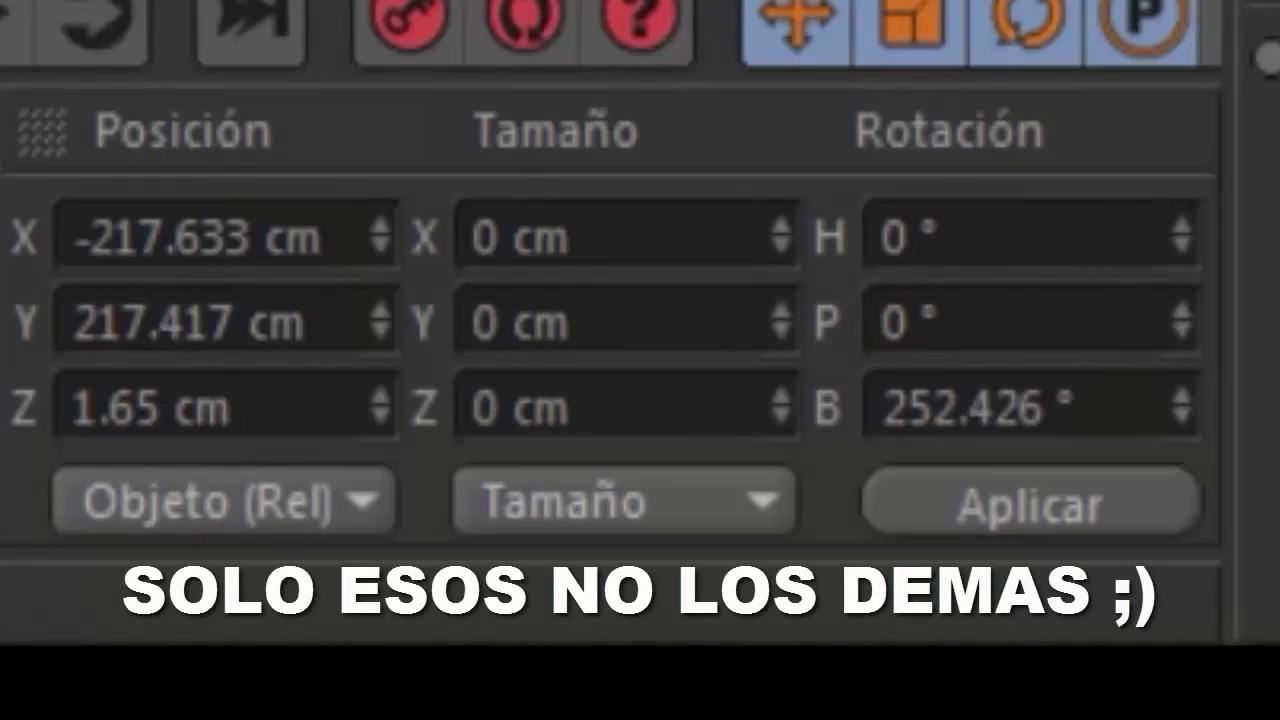
key(ctrl+a)
text(0)
key(Return)
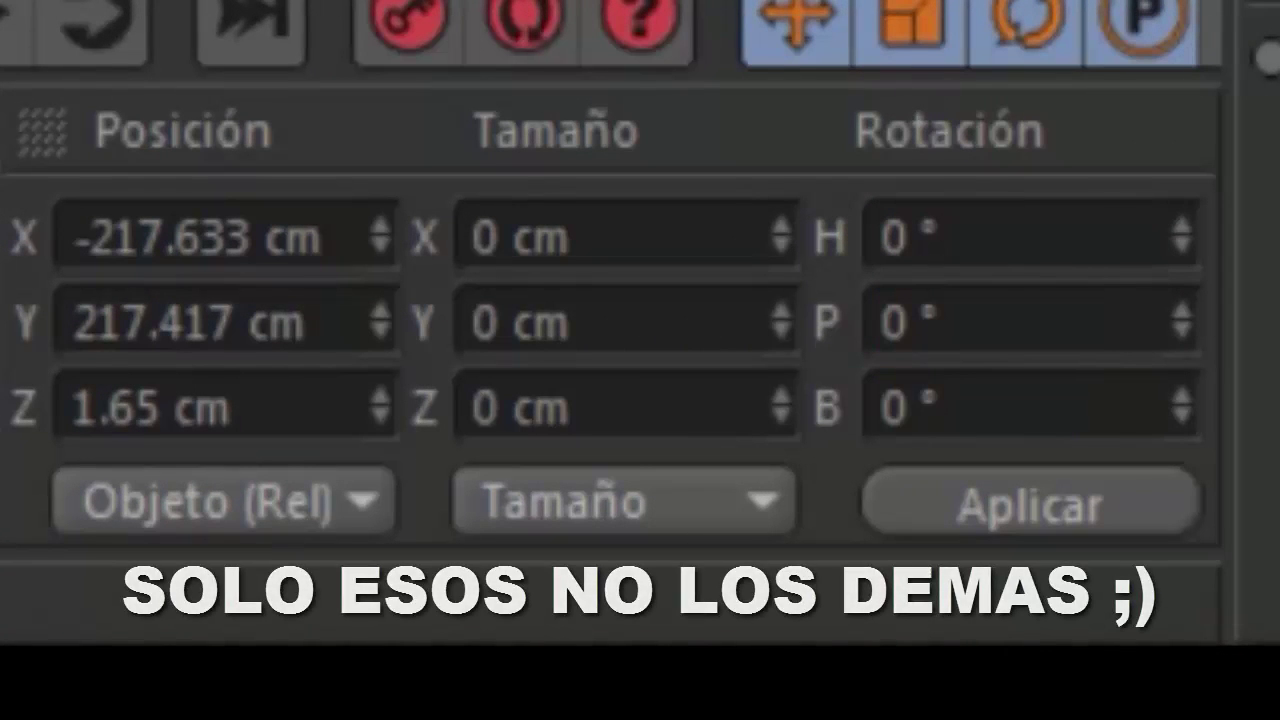
click(190, 322)
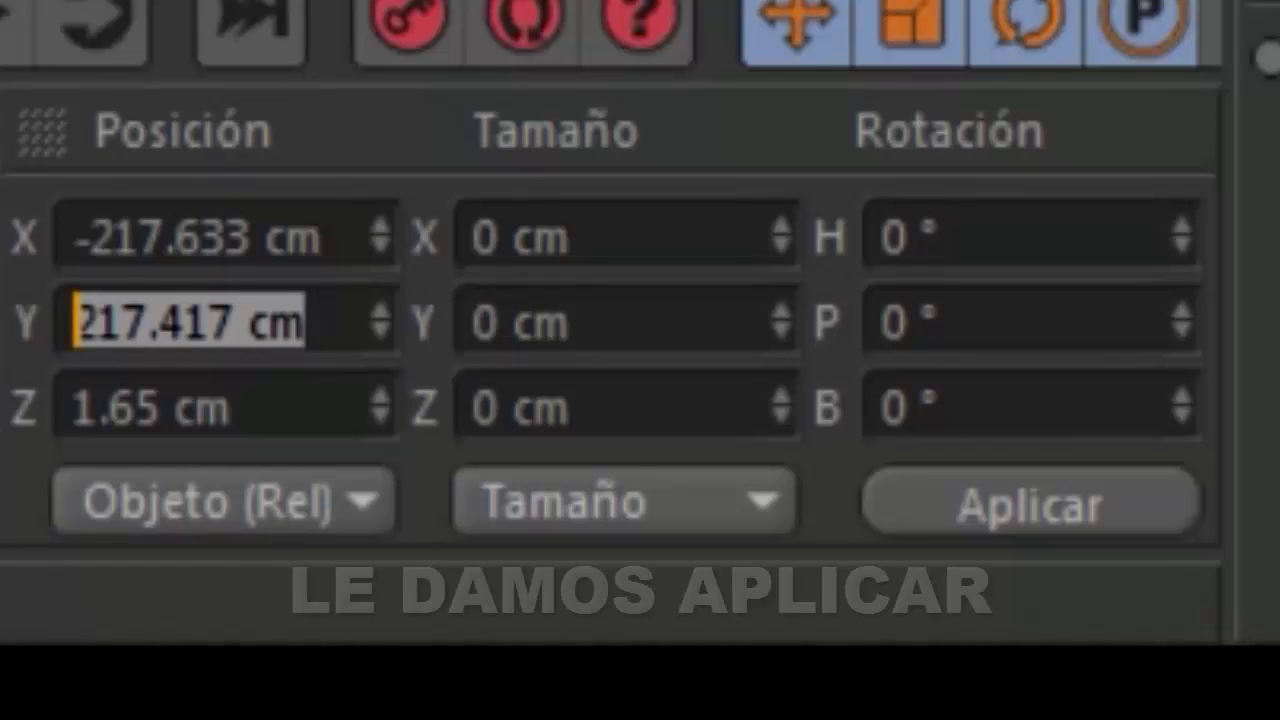
text(0)
key(Return)
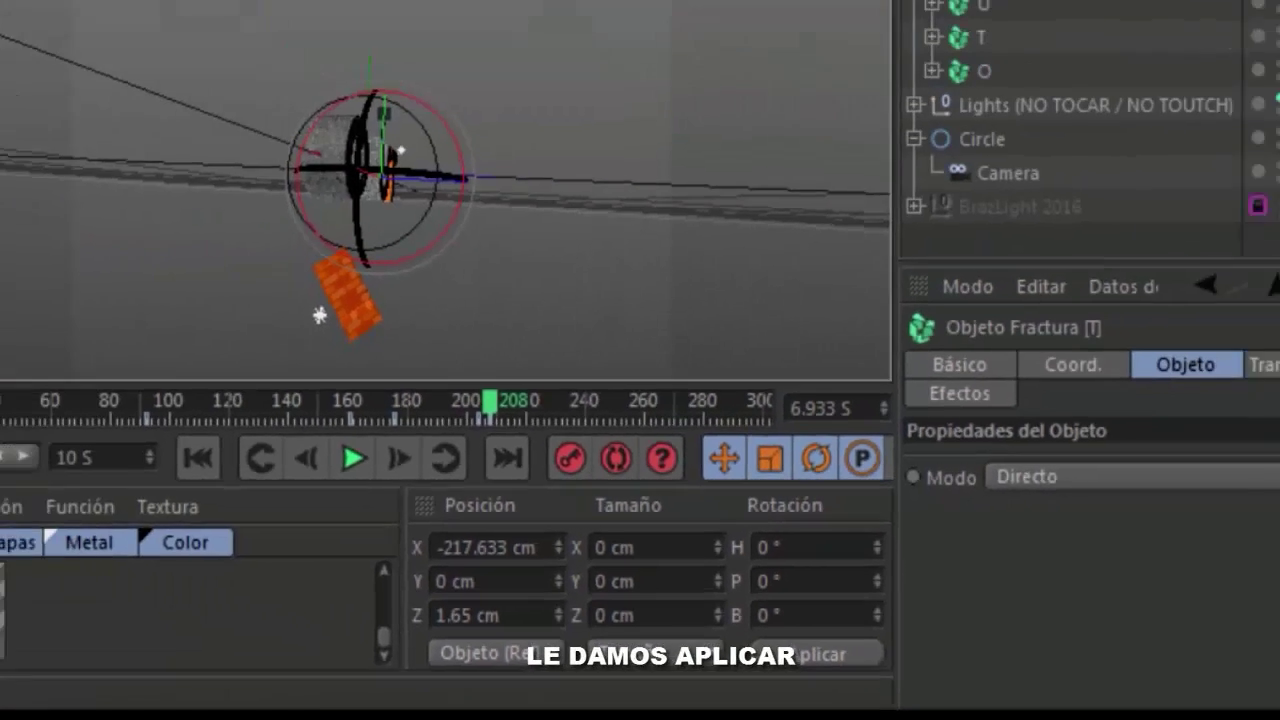
click(784, 677)
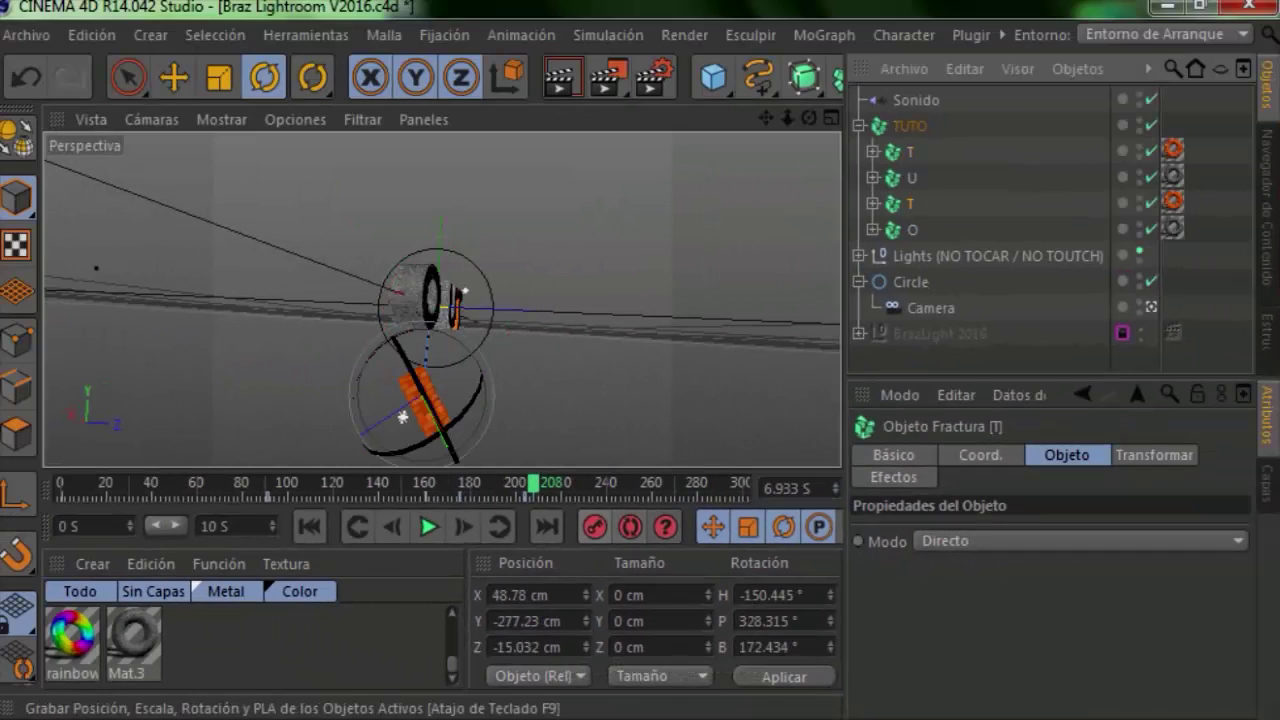
Set the second piece's rotation and Position Y to 0 as well
click(768, 595)
text(0)
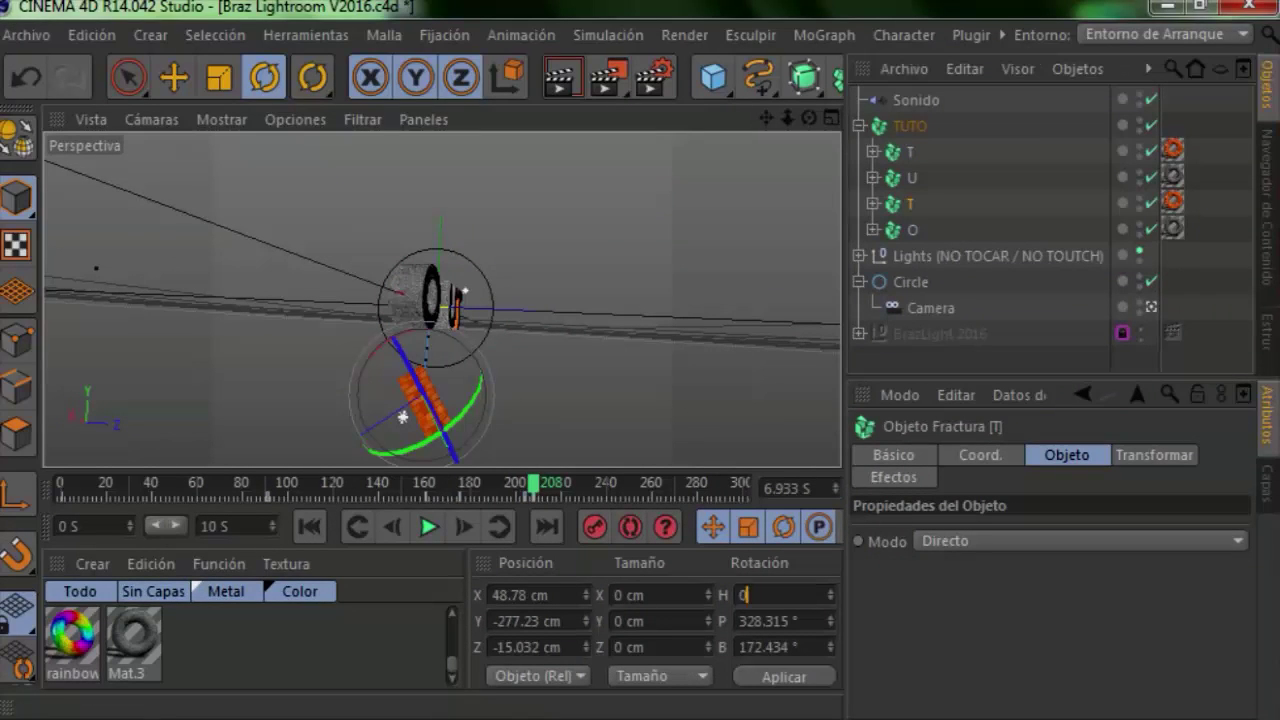
key(Return)
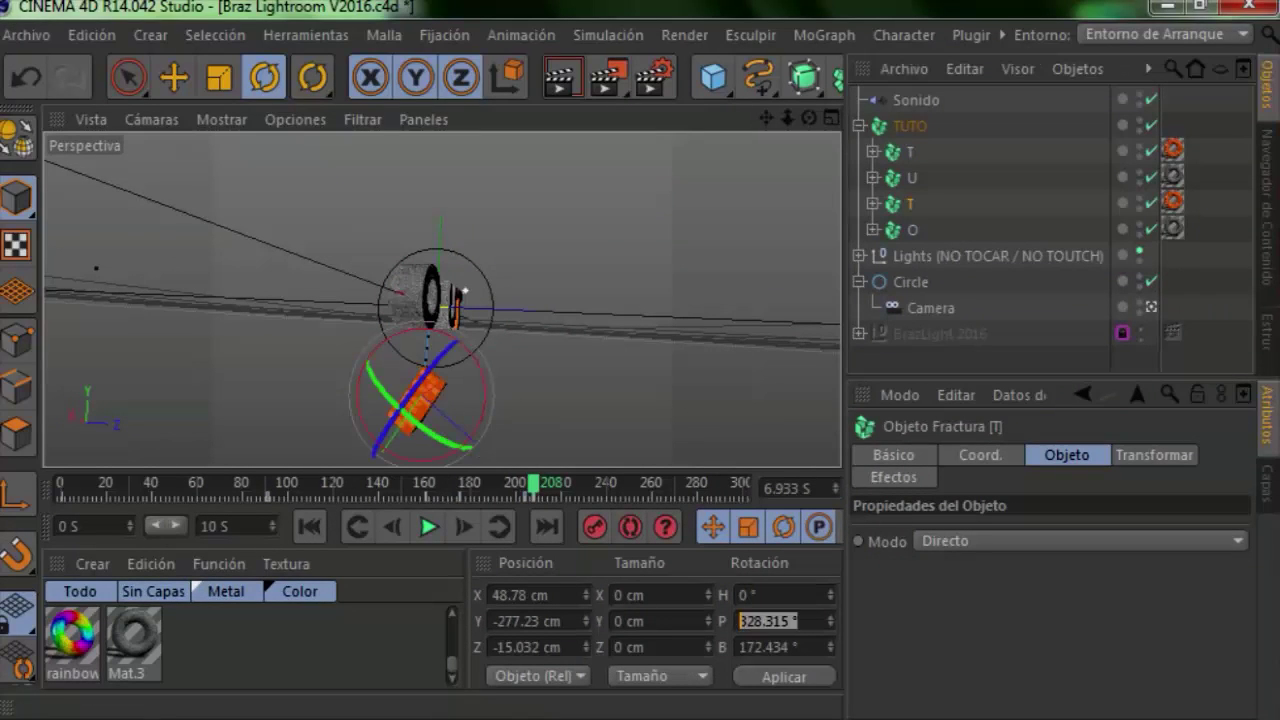
text(0)
key(Return)
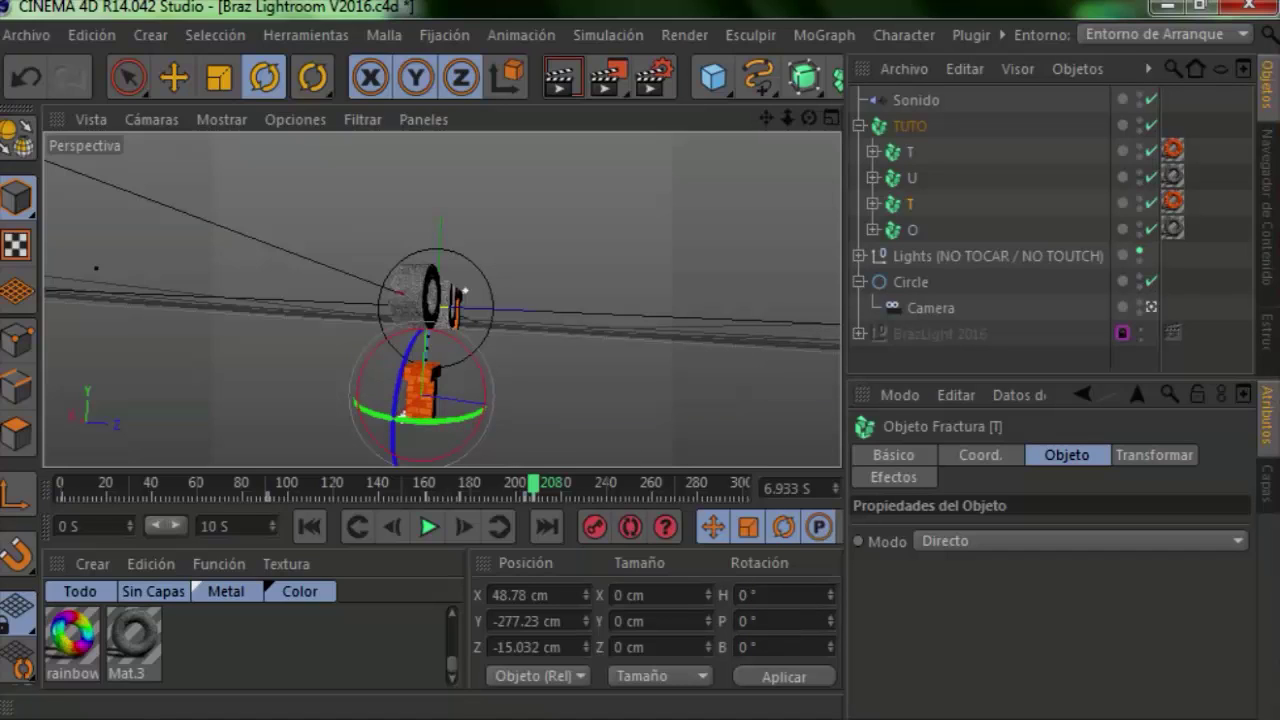
text(0)
key(Return)
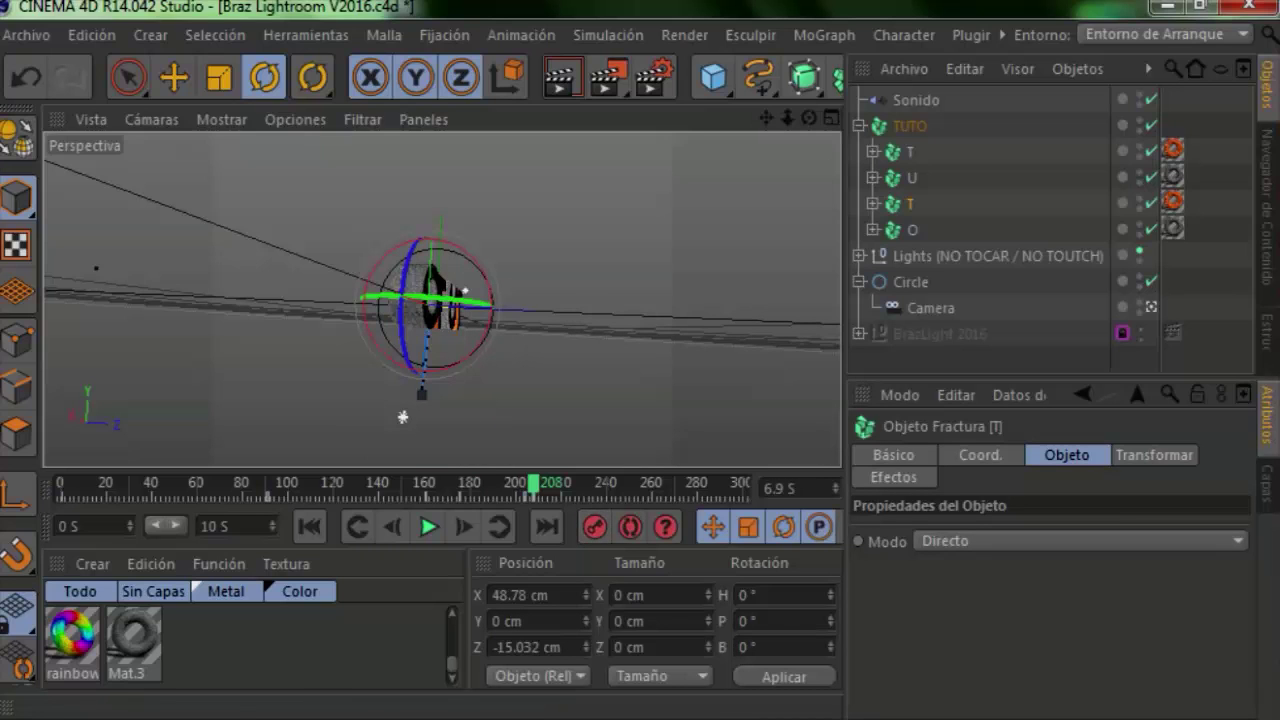
Review playback, record a keyframe with F9 at frame 244, then step to frame 247
click(428, 527)
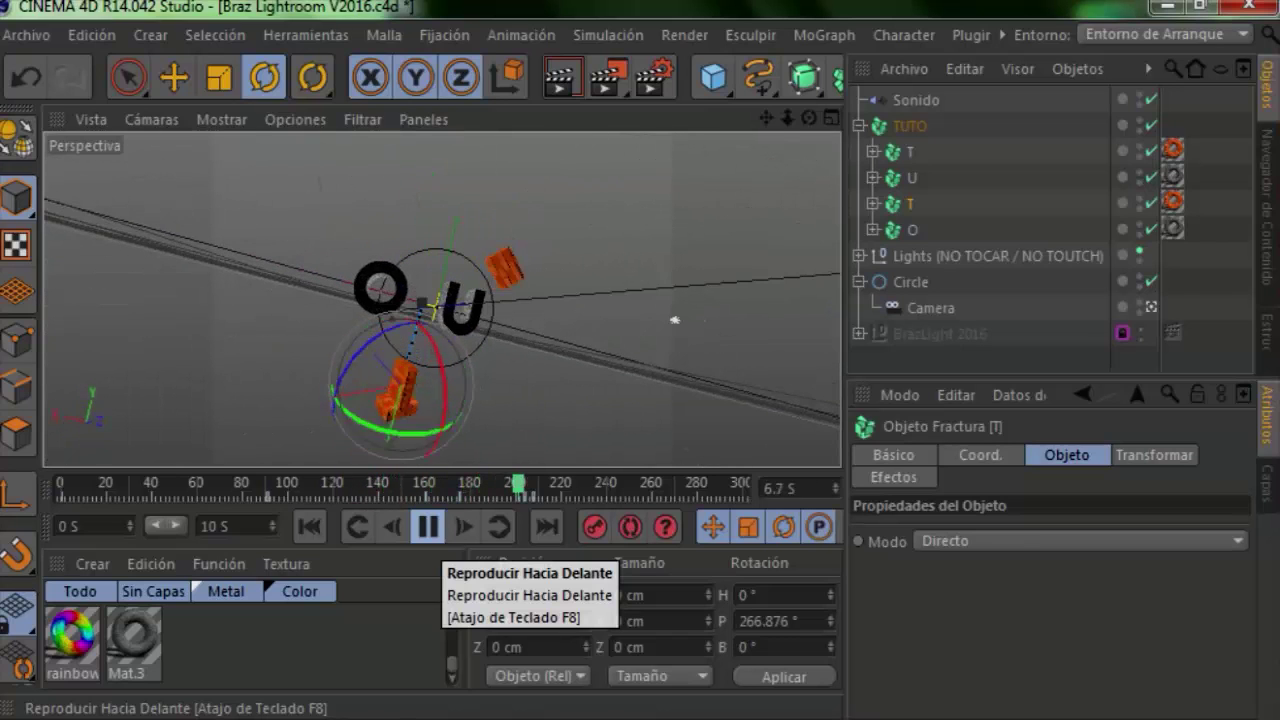
click(428, 527)
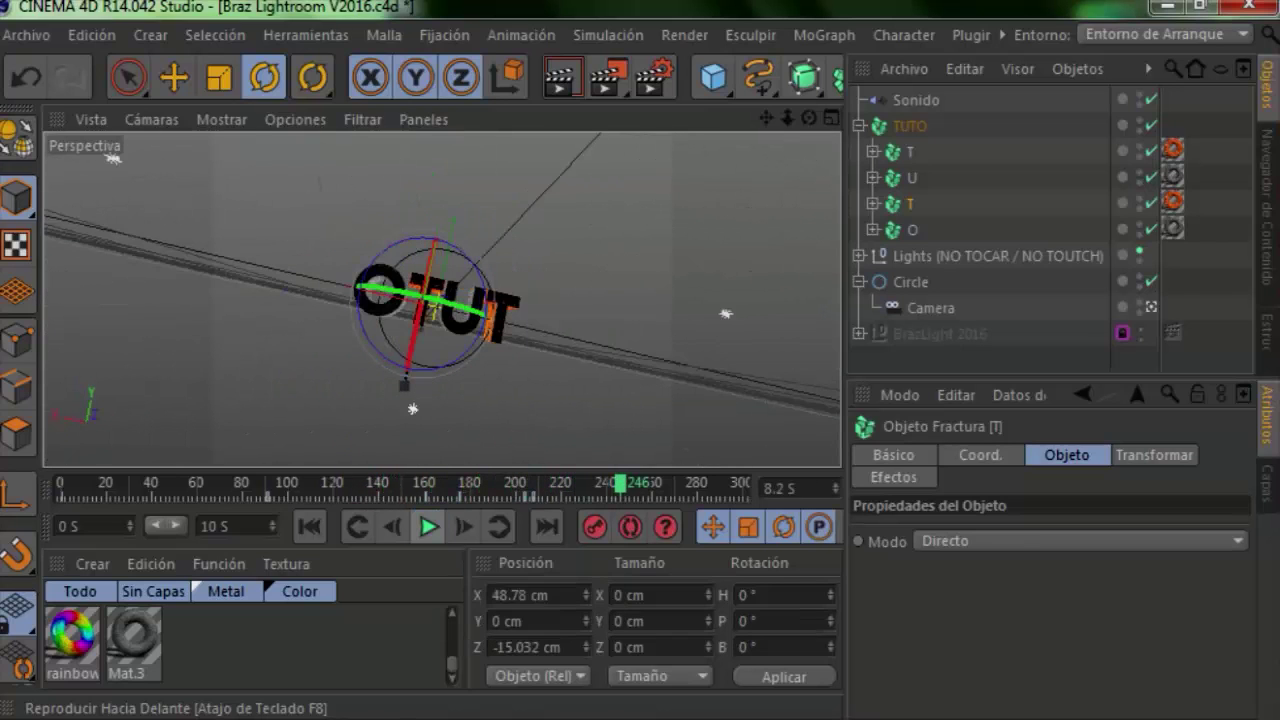
drag(620, 484, 268, 484)
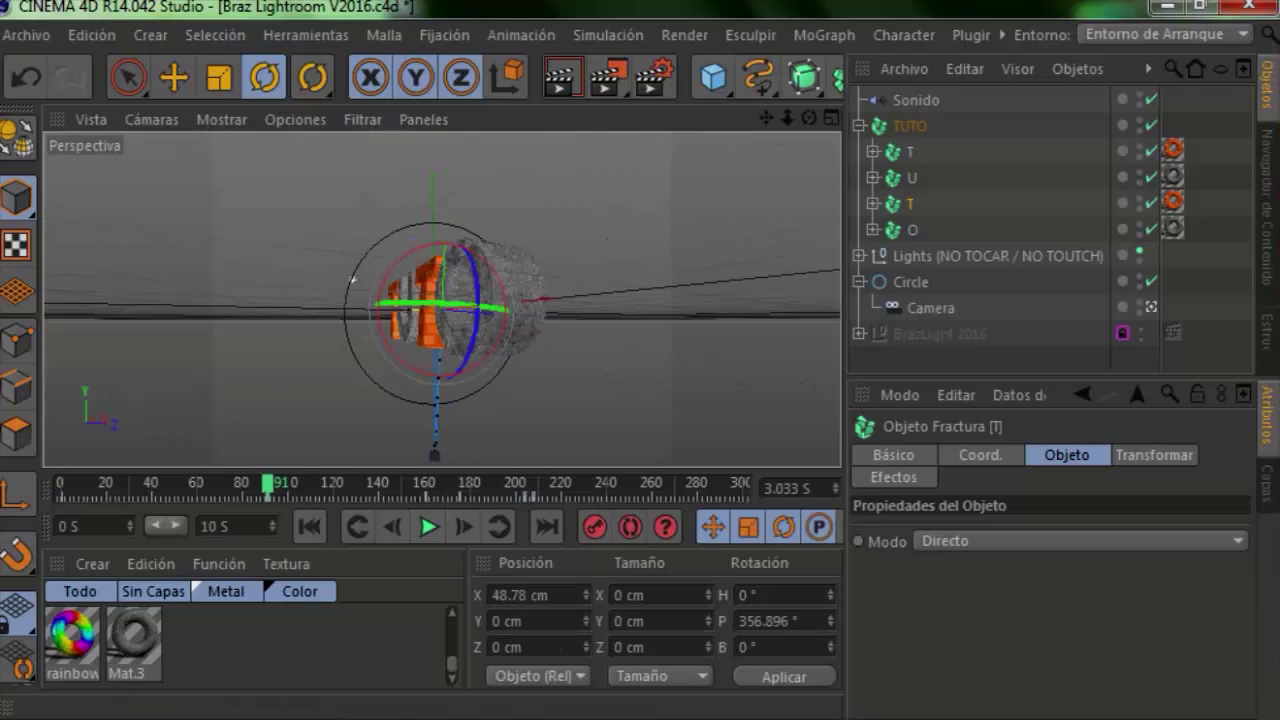
key(f)
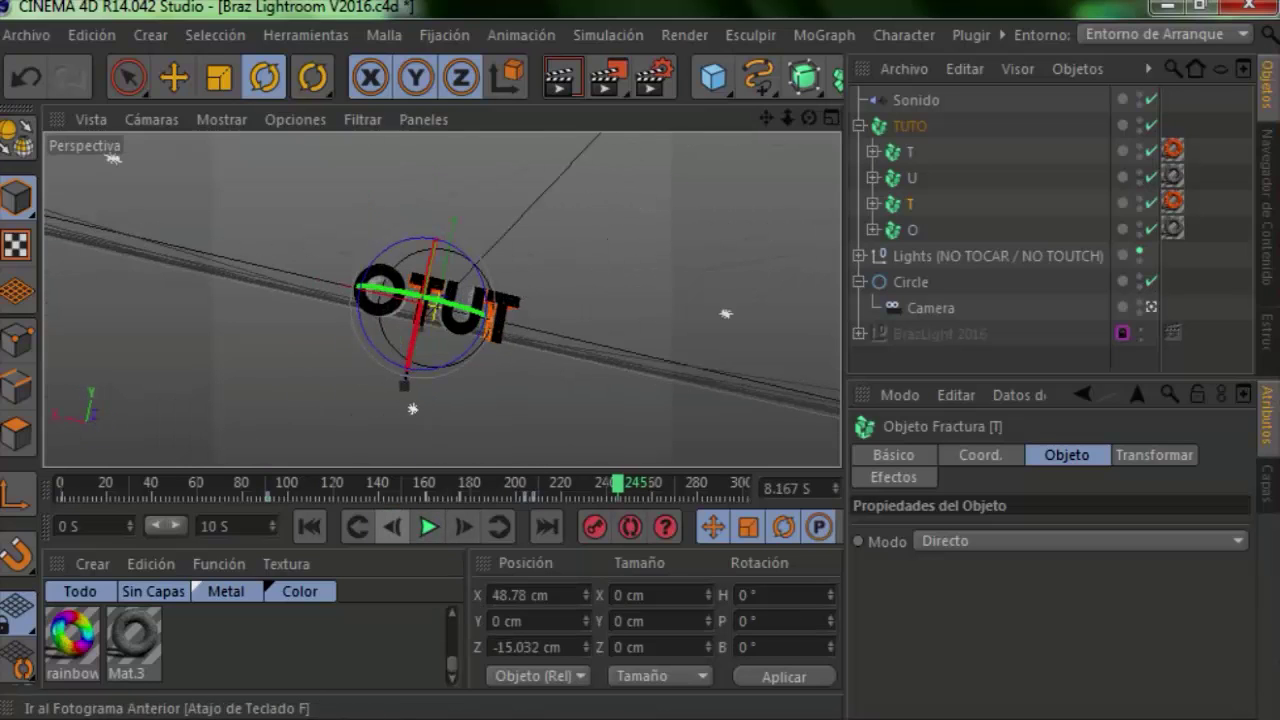
key(f)
key(f)
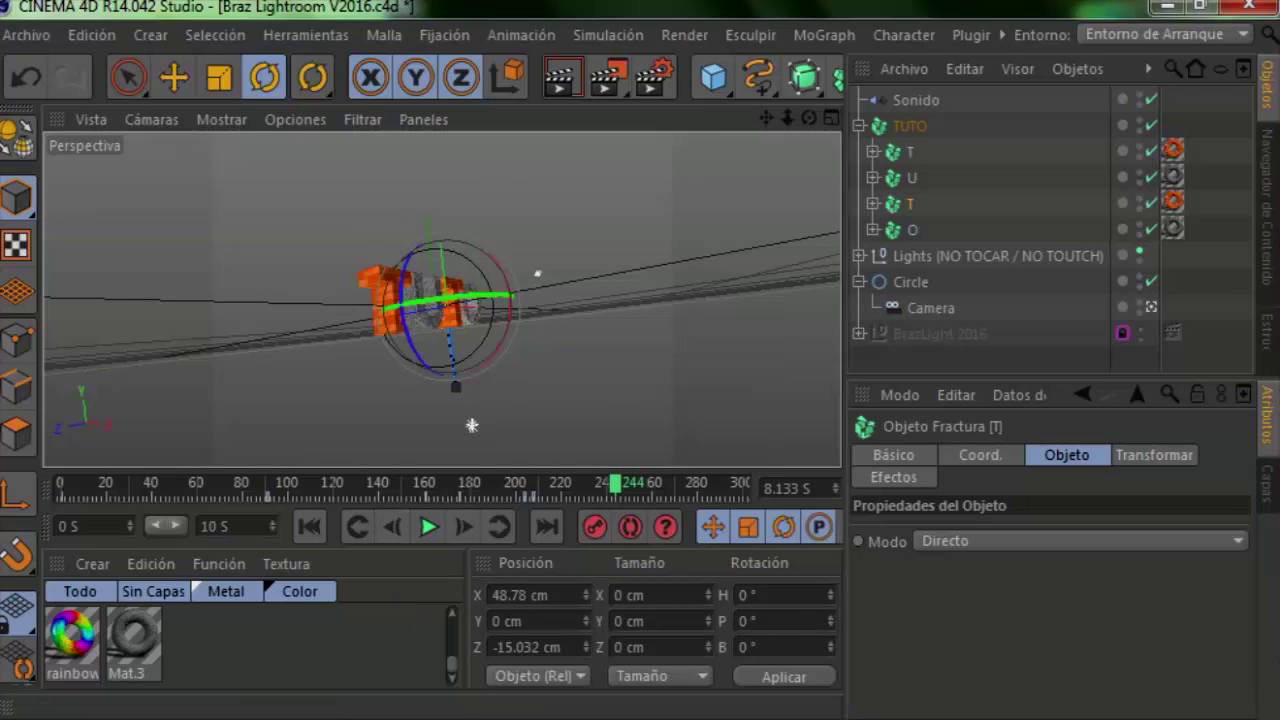
key(F9)
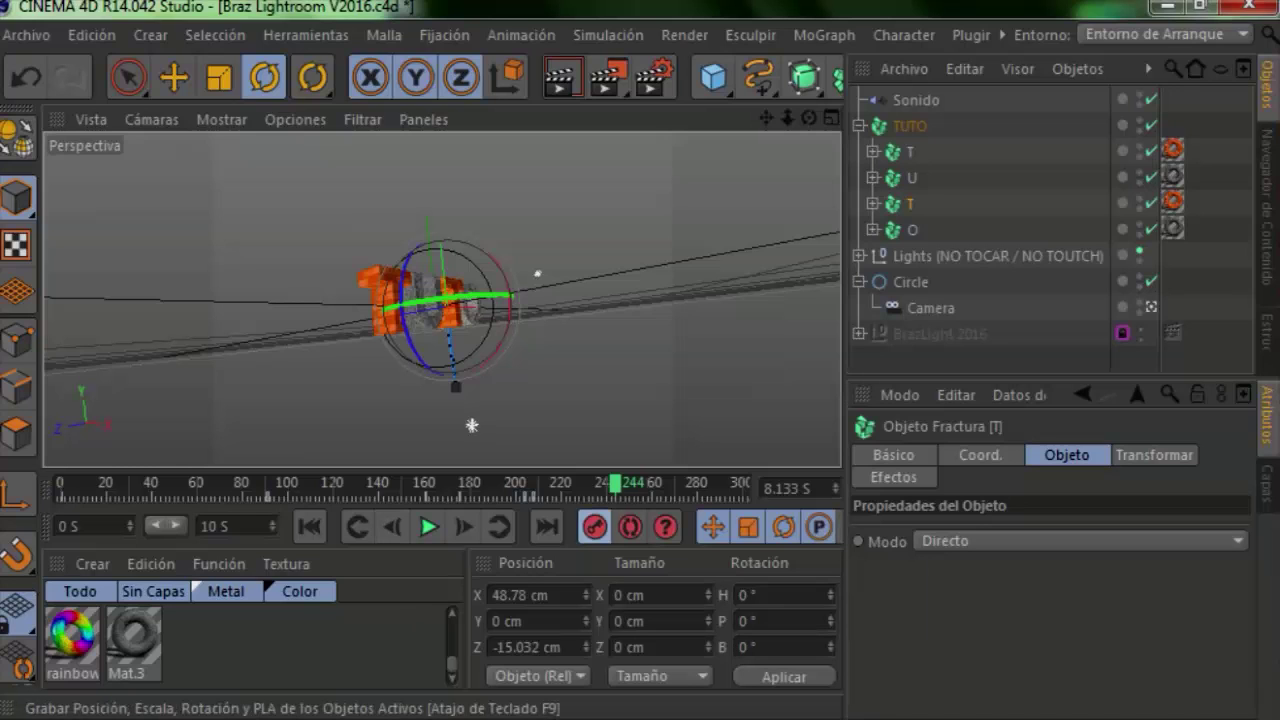
key(g)
key(g)
key(g)
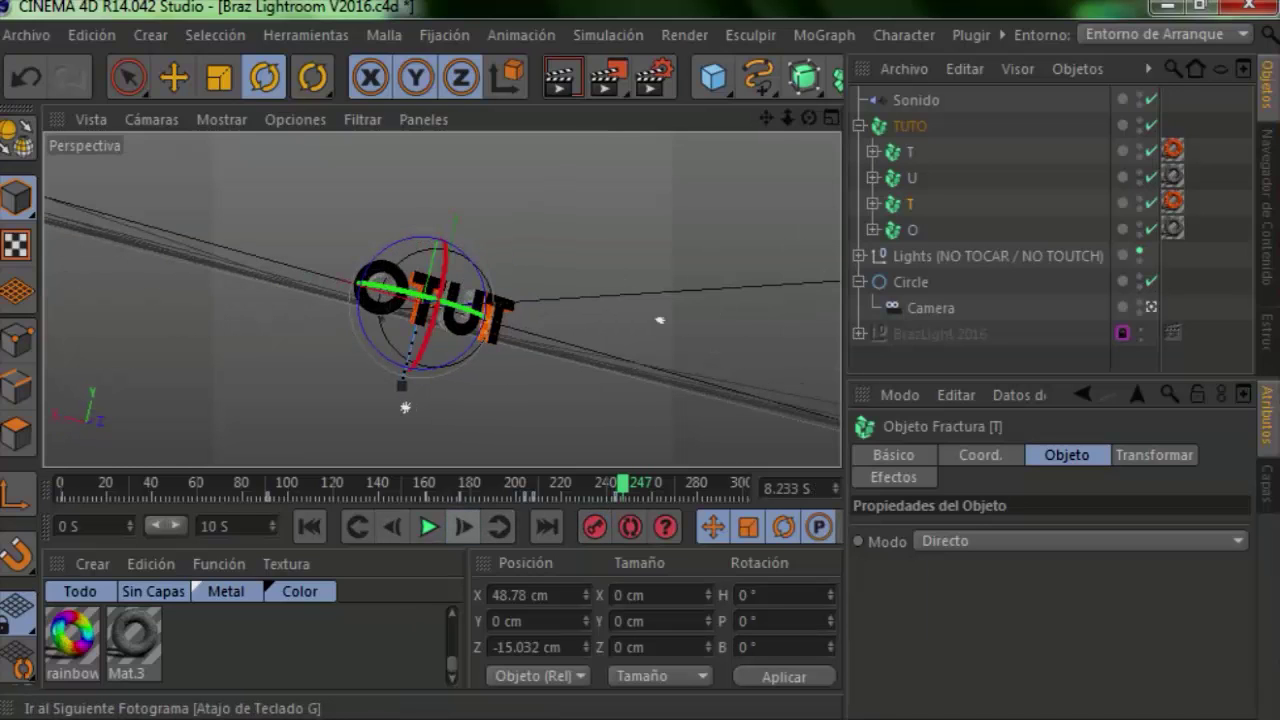
Raise the first T to Y 258.543 cm and rotate it to H 44.88°, P 61.01°
key(e)
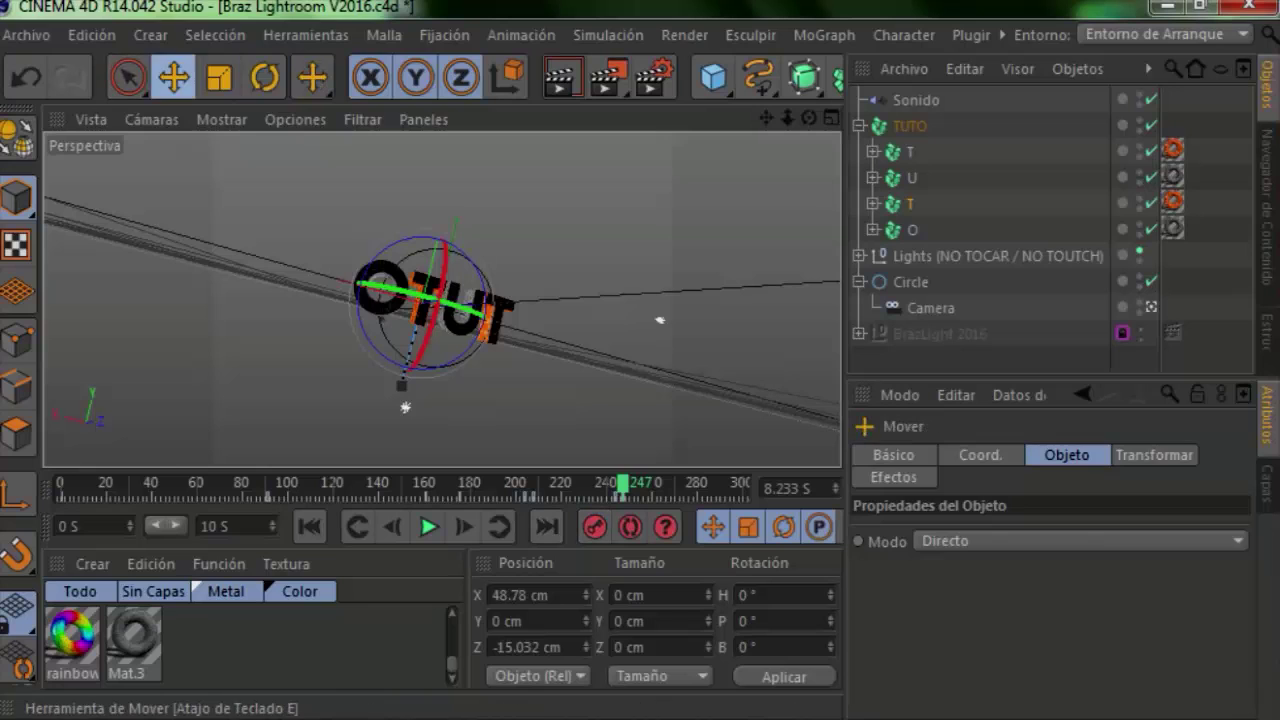
drag(400, 322, 445, 262)
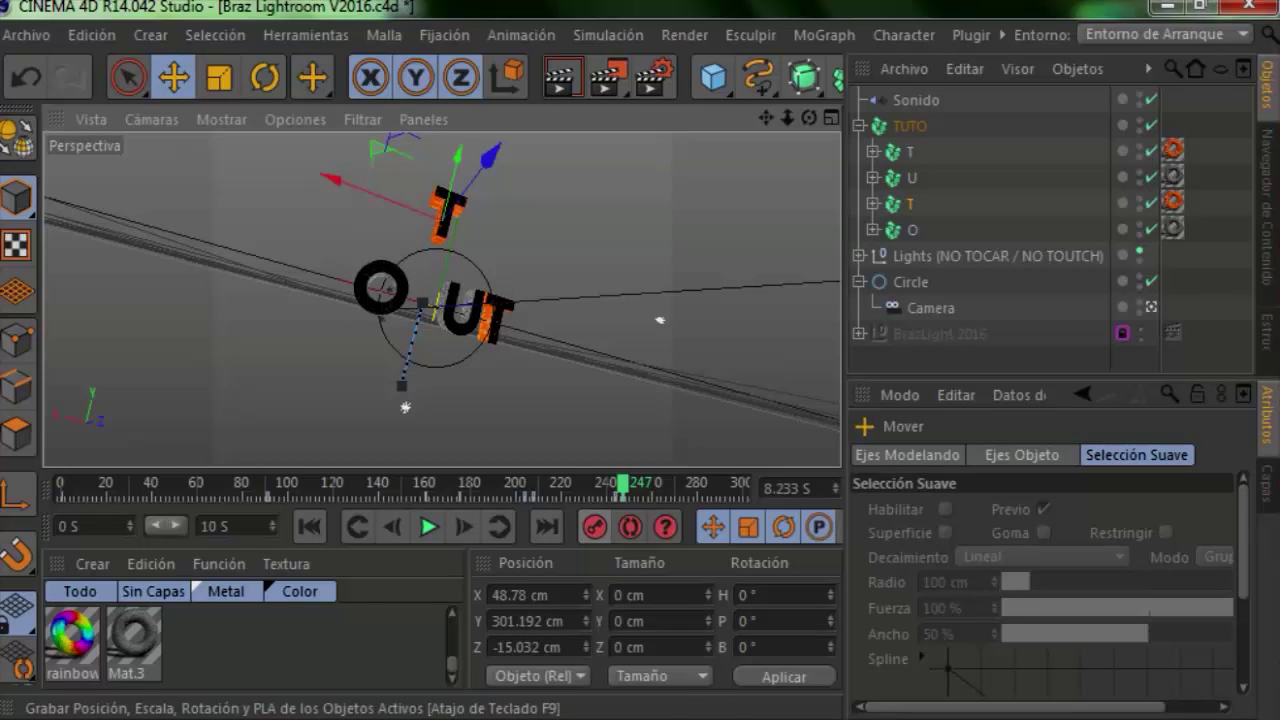
drag(457, 157, 455, 172)
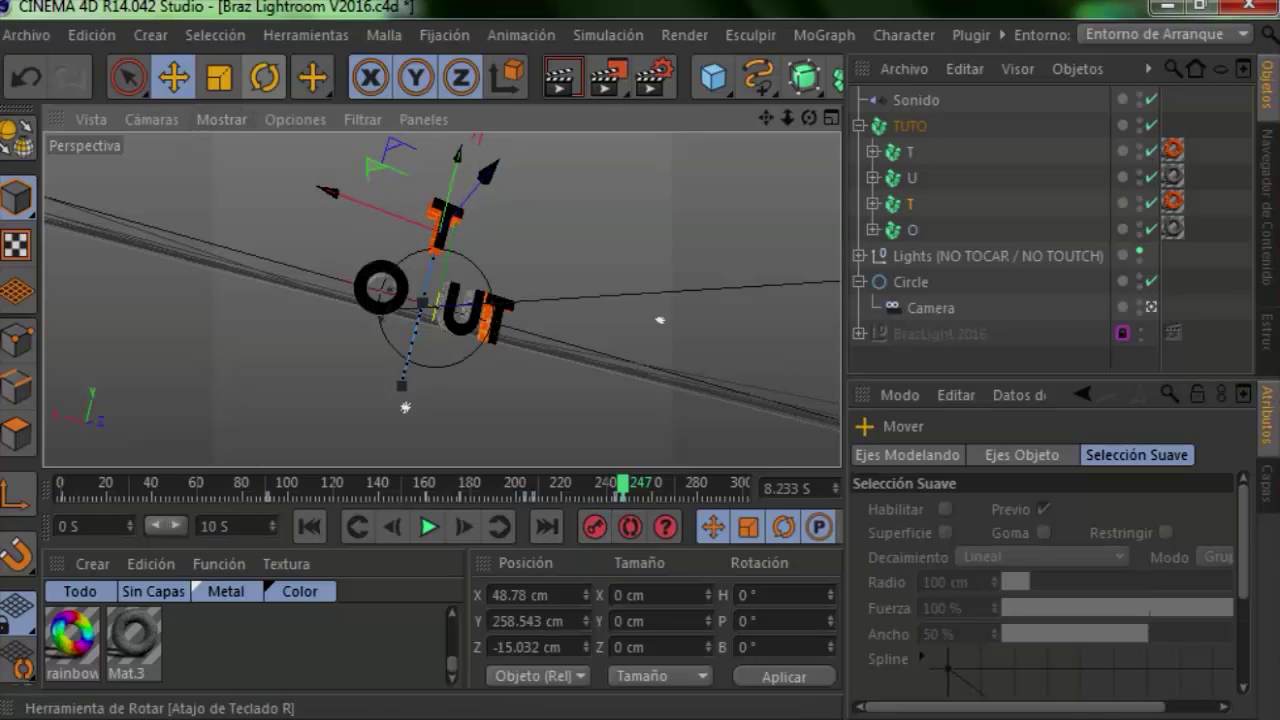
click(264, 77)
mouse_move(466, 205)
mouse_down()
mouse_move(474, 180)
mouse_move(470, 240)
mouse_up()
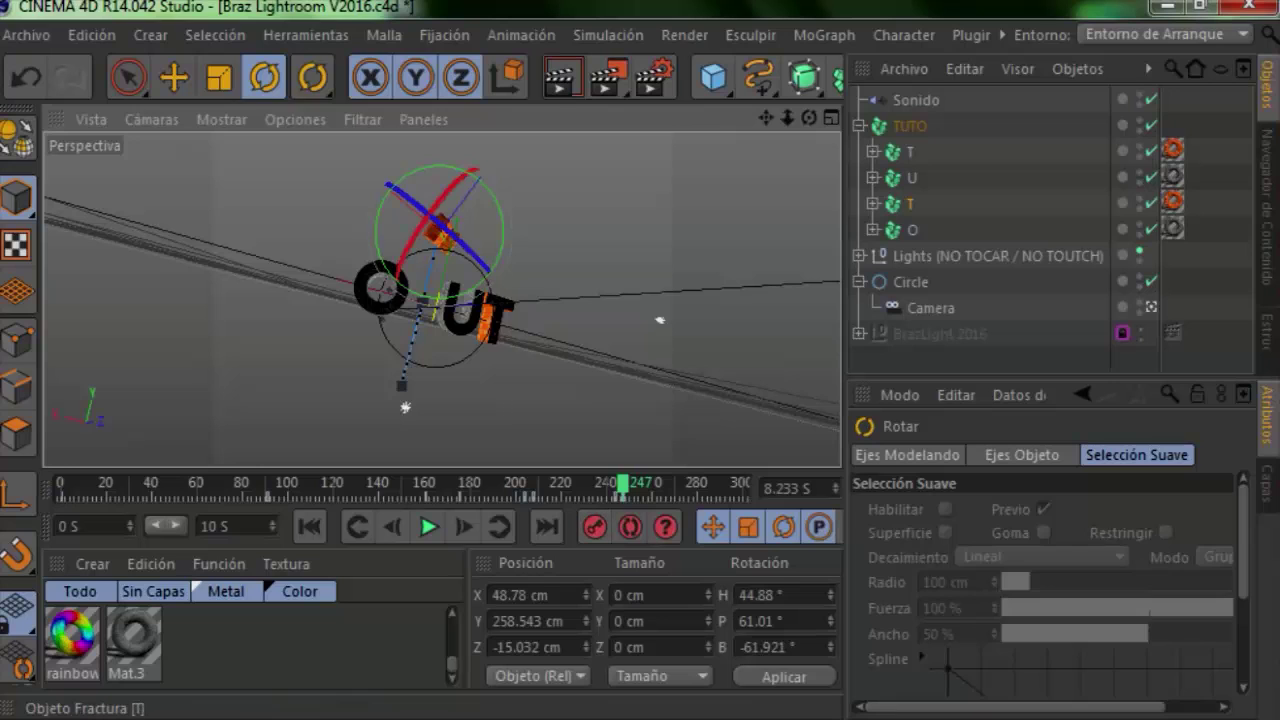
click(472, 314)
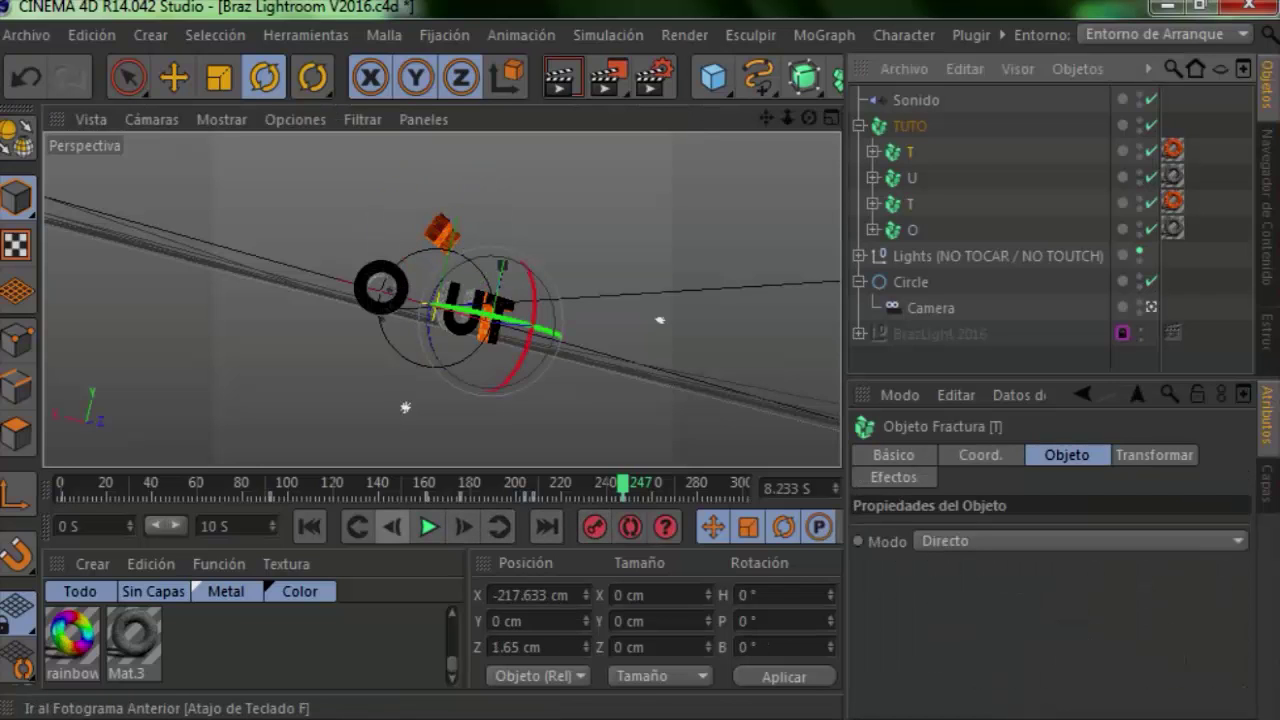
At frame 247, drop the second T to Y -225.551 cm and tumble it (H 147.698°, P 31.595°, B -119.106°)
key(f)
key(f)
key(f)
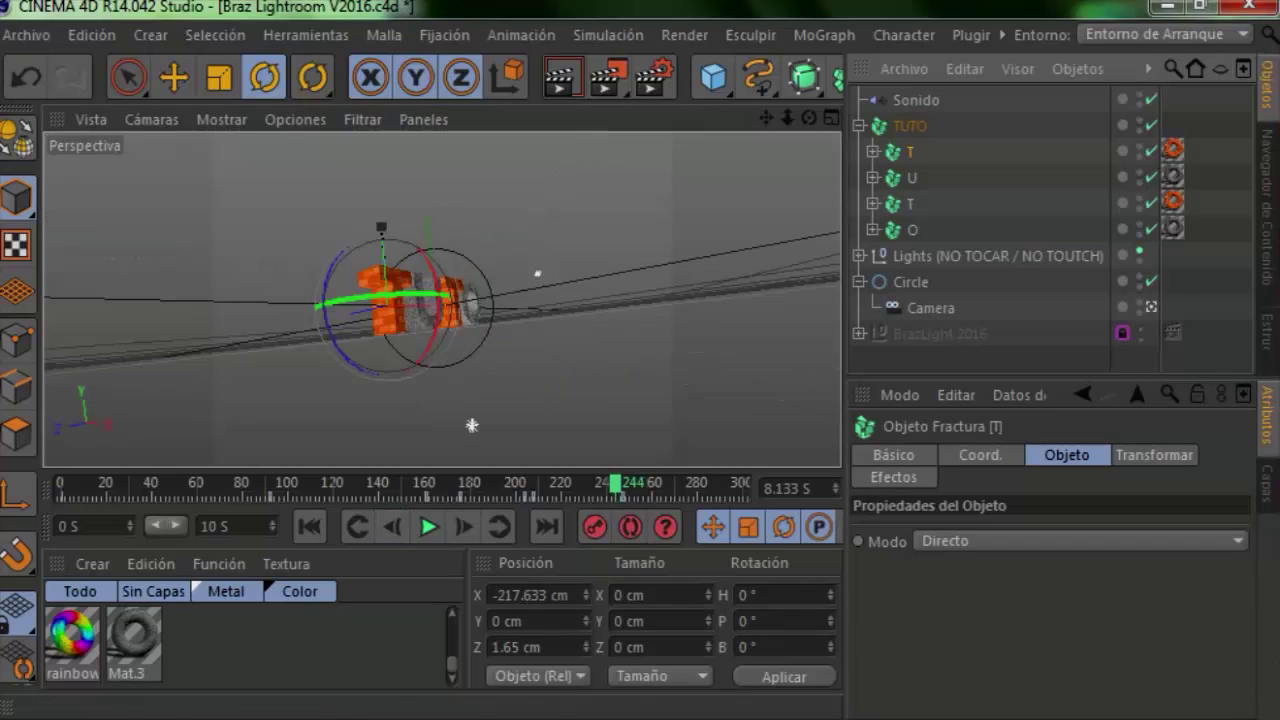
key(g)
key(g)
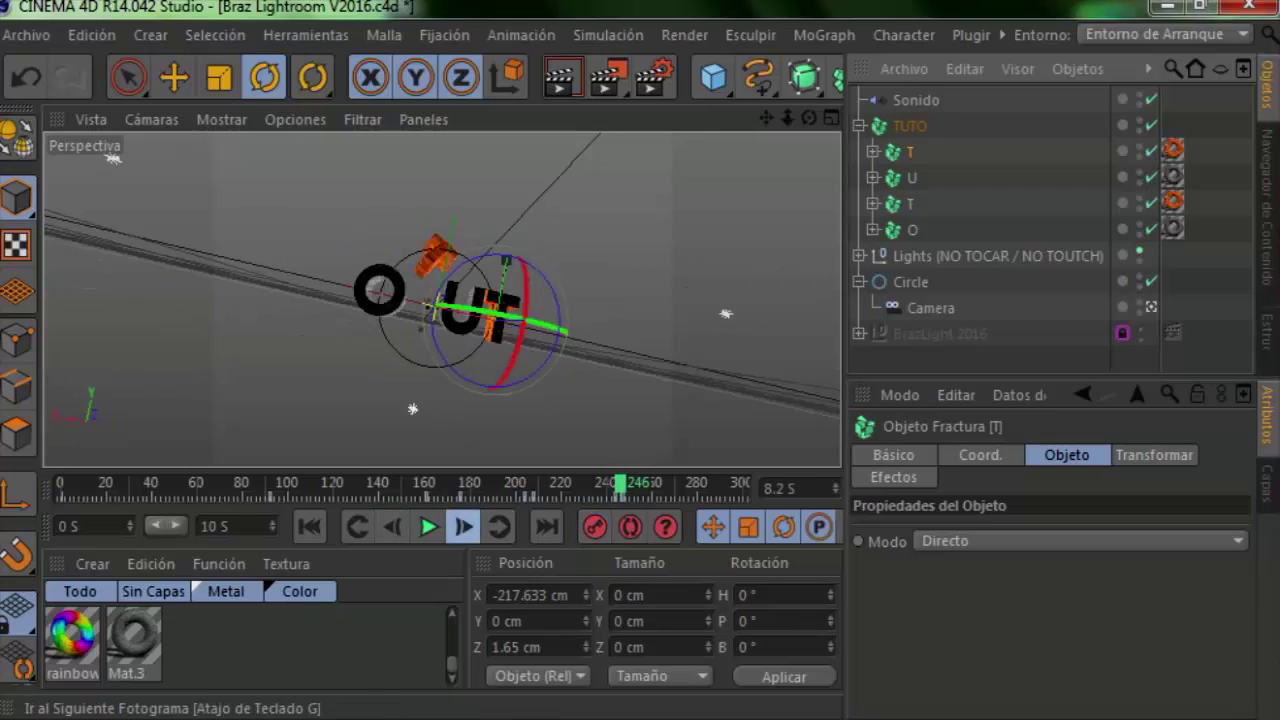
click(463, 526)
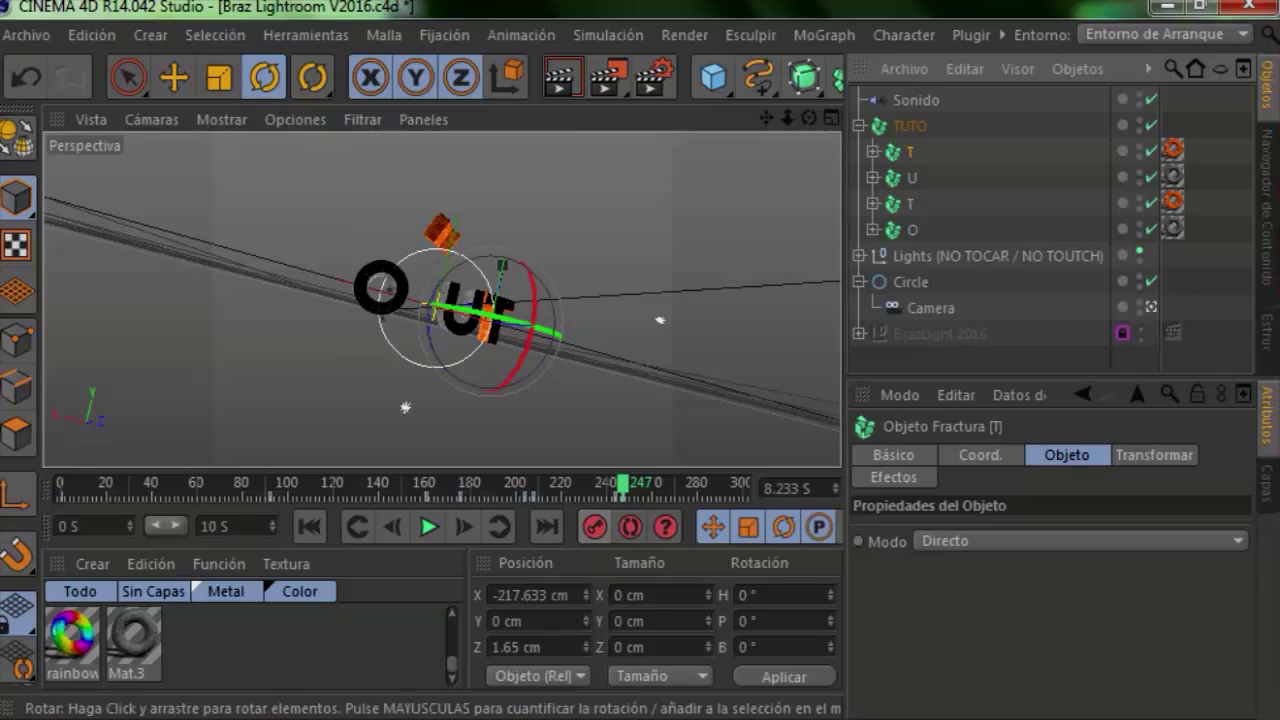
click(174, 77)
drag(502, 290, 485, 365)
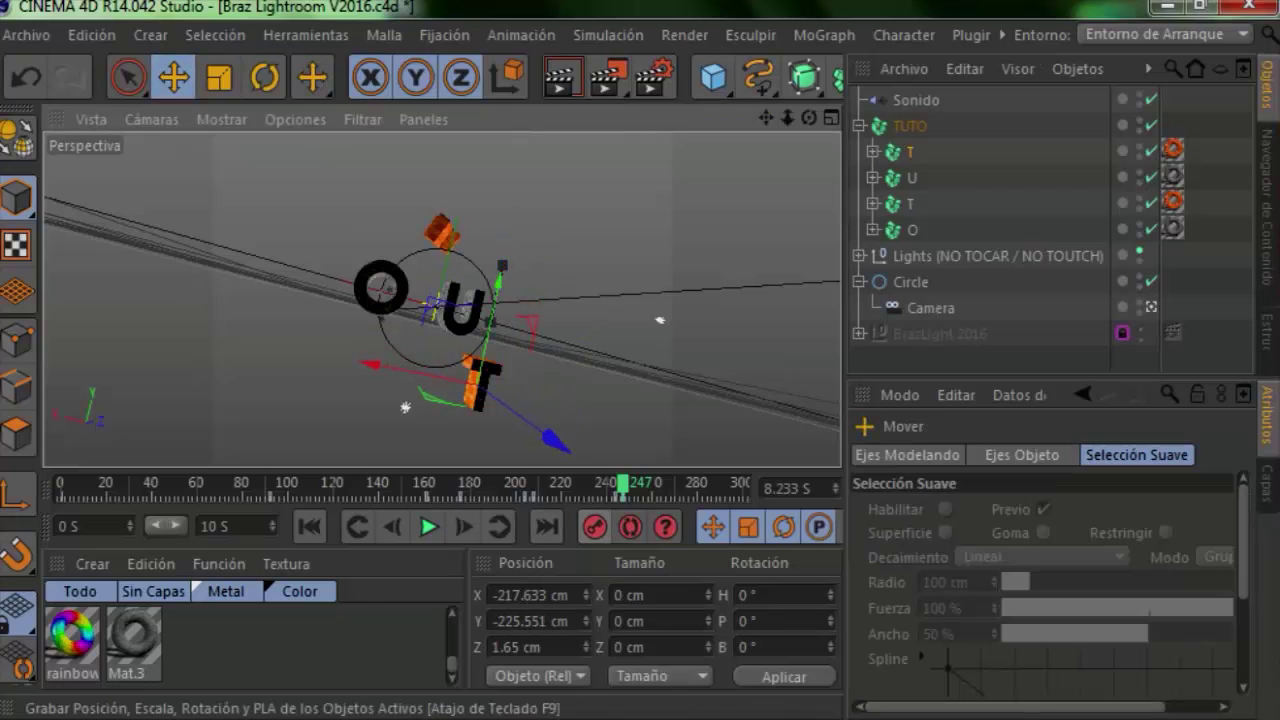
click(264, 77)
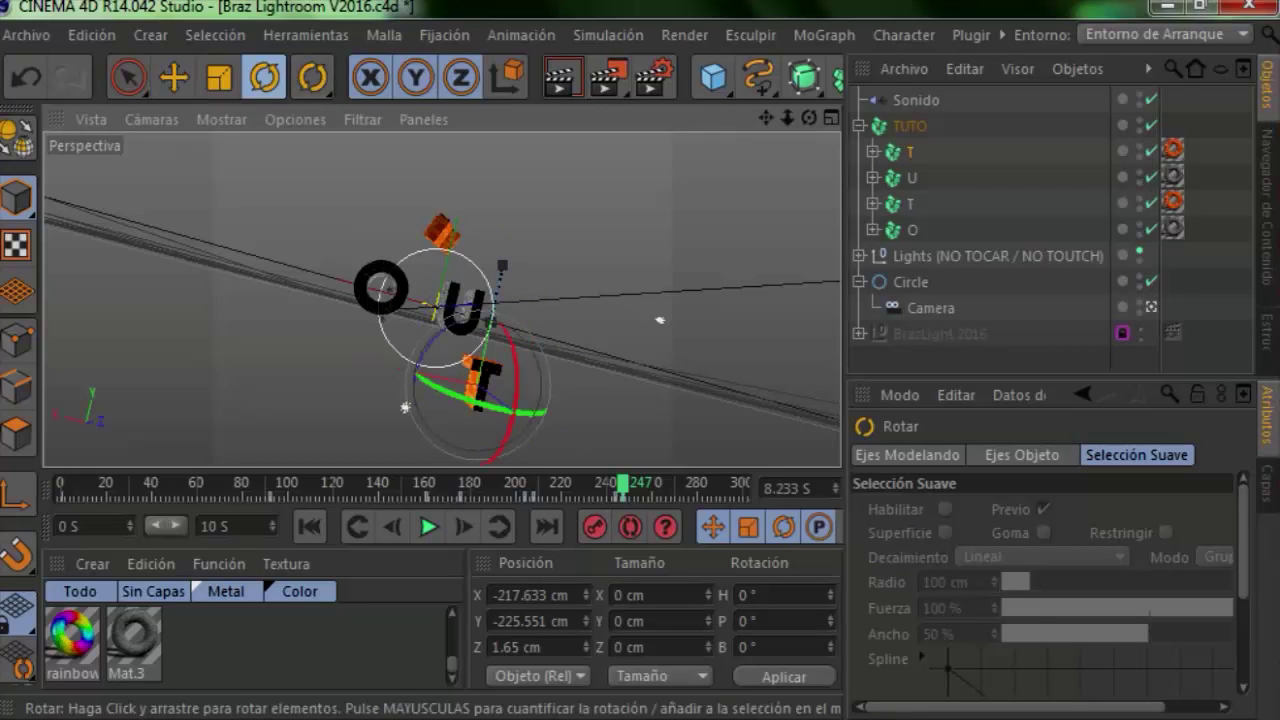
mouse_move(470, 380)
mouse_down()
mouse_move(500, 360)
mouse_move(540, 400)
mouse_up()
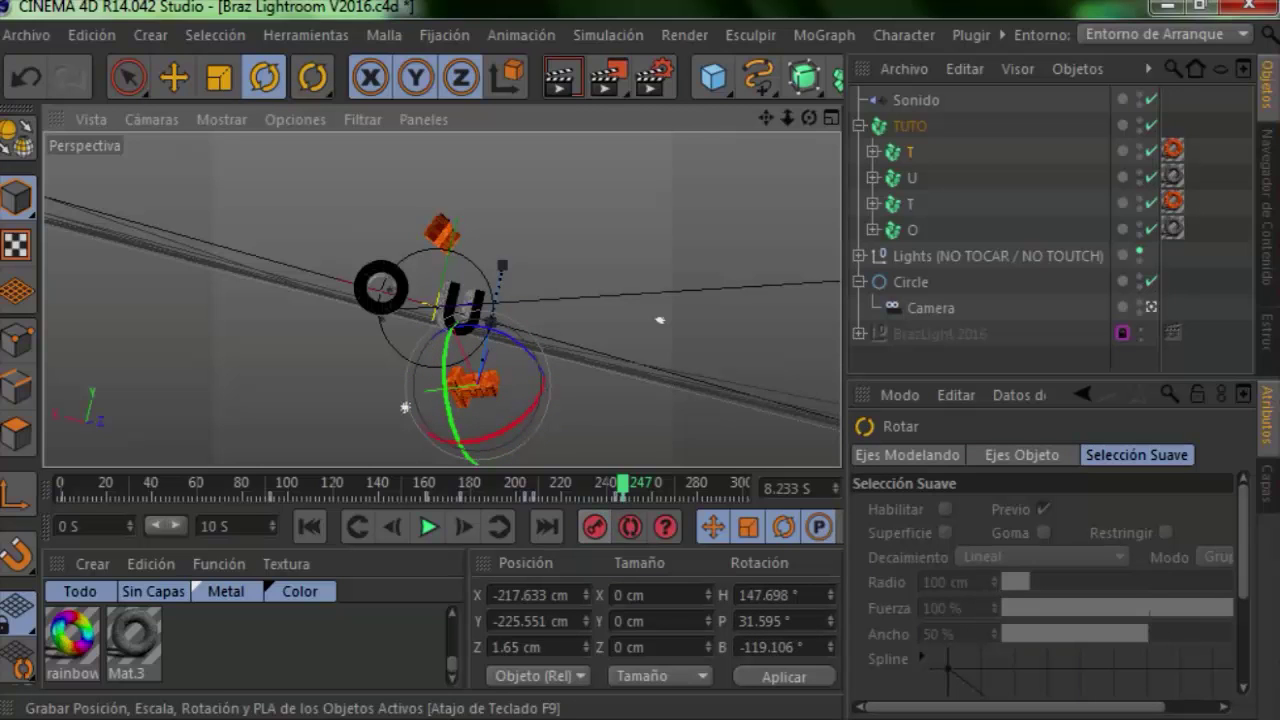
Step back to frame 244 and select the U letter's fracture object
click(391, 527)
click(391, 527)
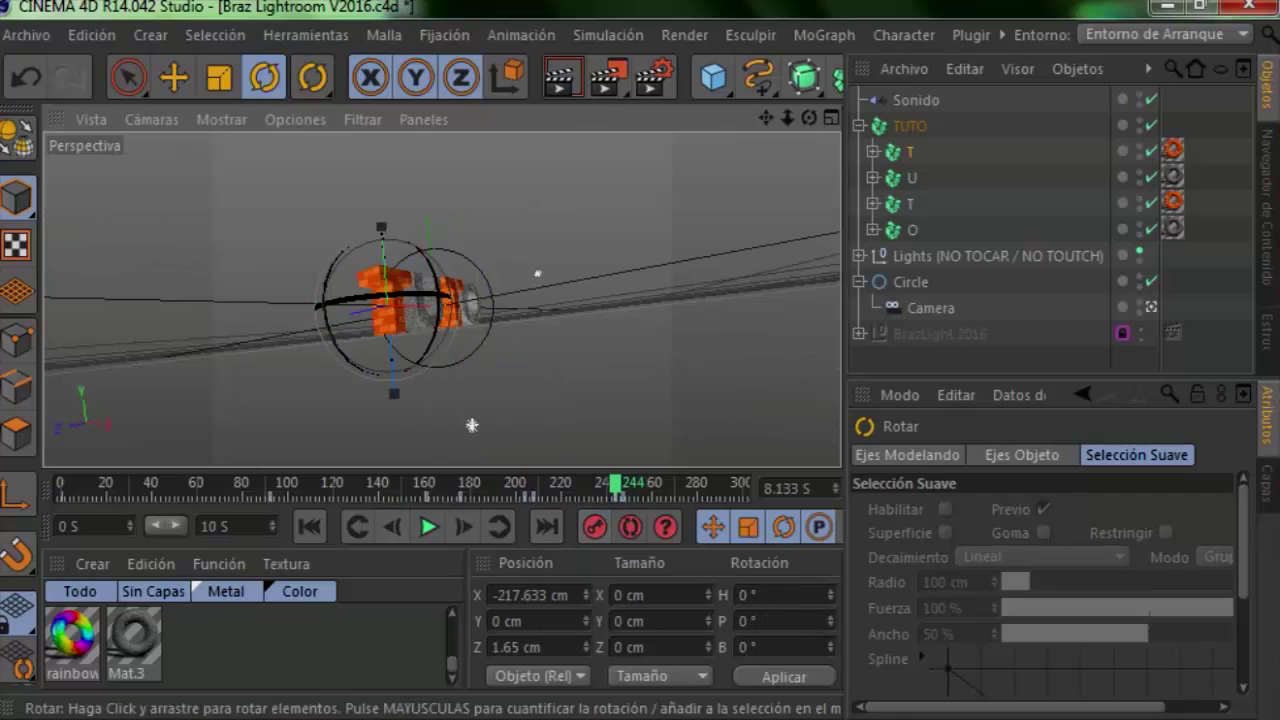
click(425, 305)
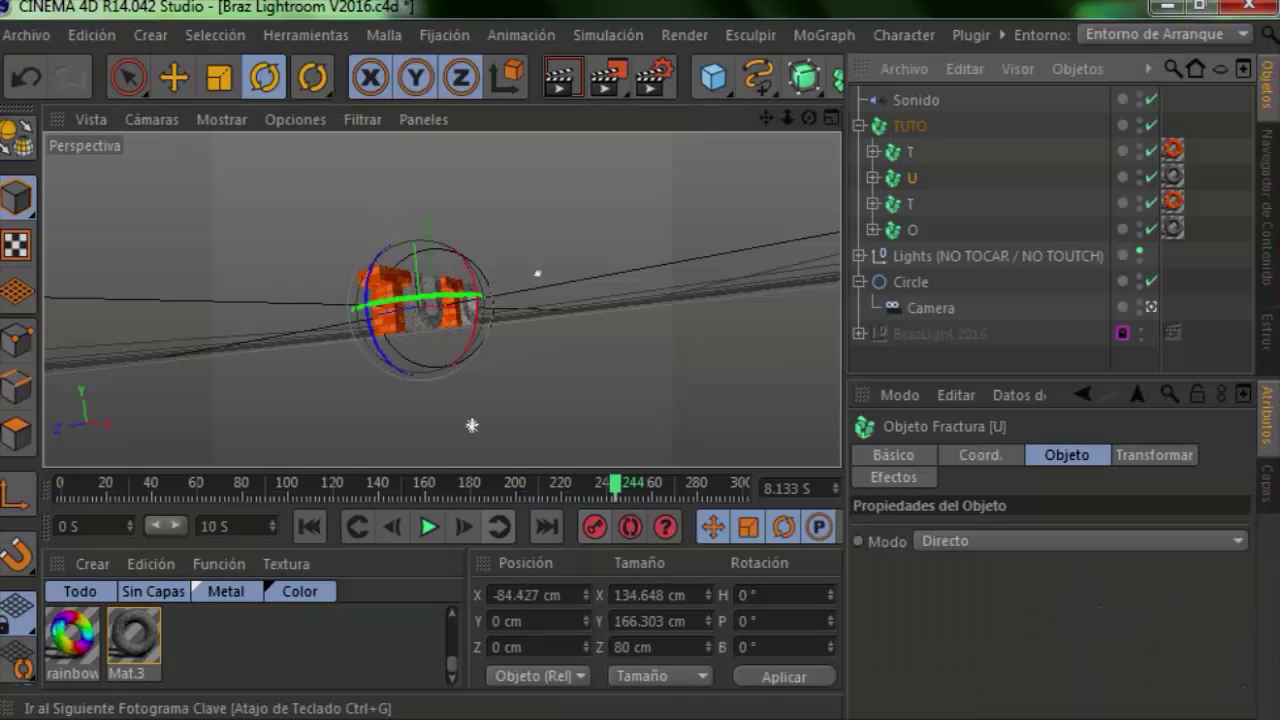
At frame 247, spin the U pieces around their heading axis, then return to frame 244
click(463, 527)
click(463, 527)
click(463, 527)
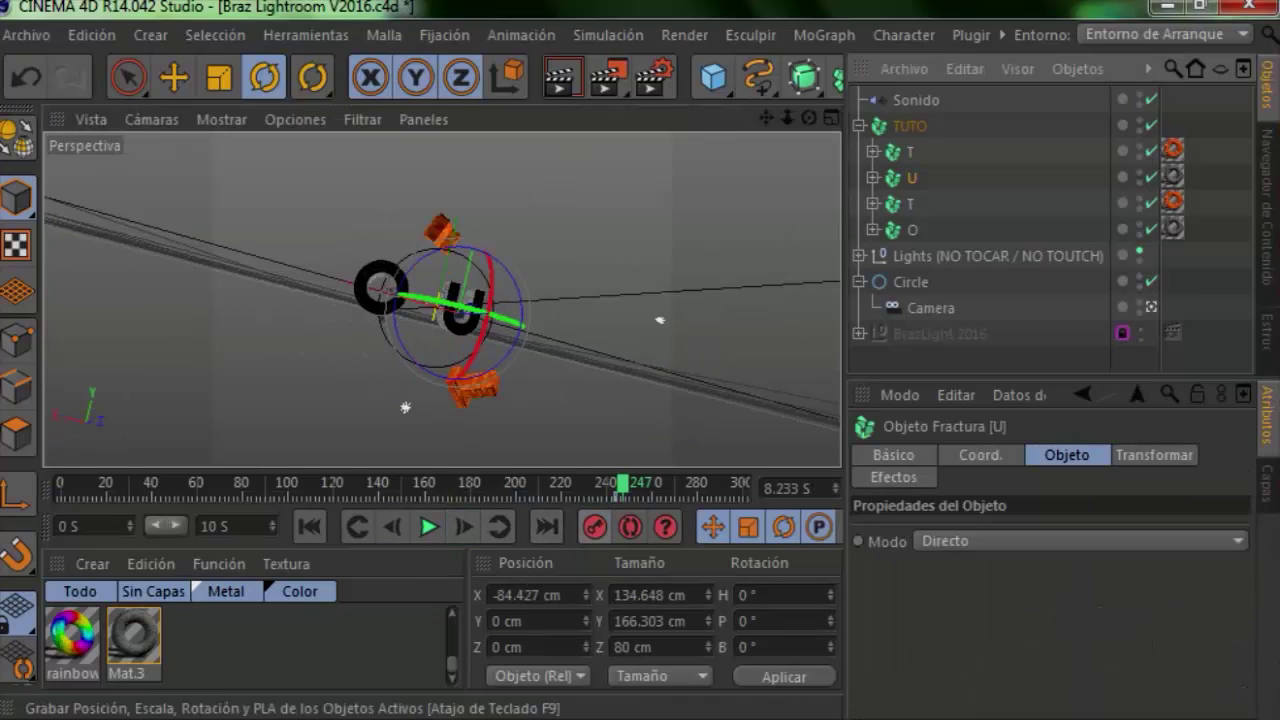
drag(480, 313, 590, 314)
click(392, 527)
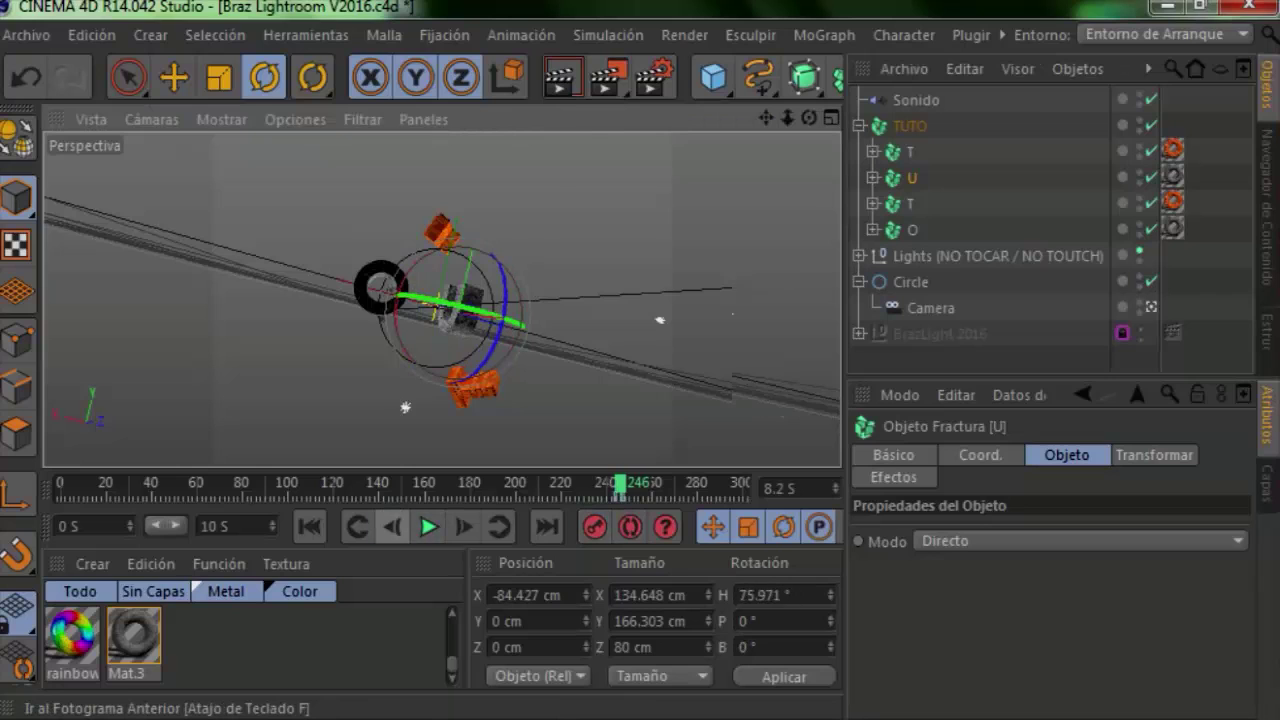
key(f)
key(f)
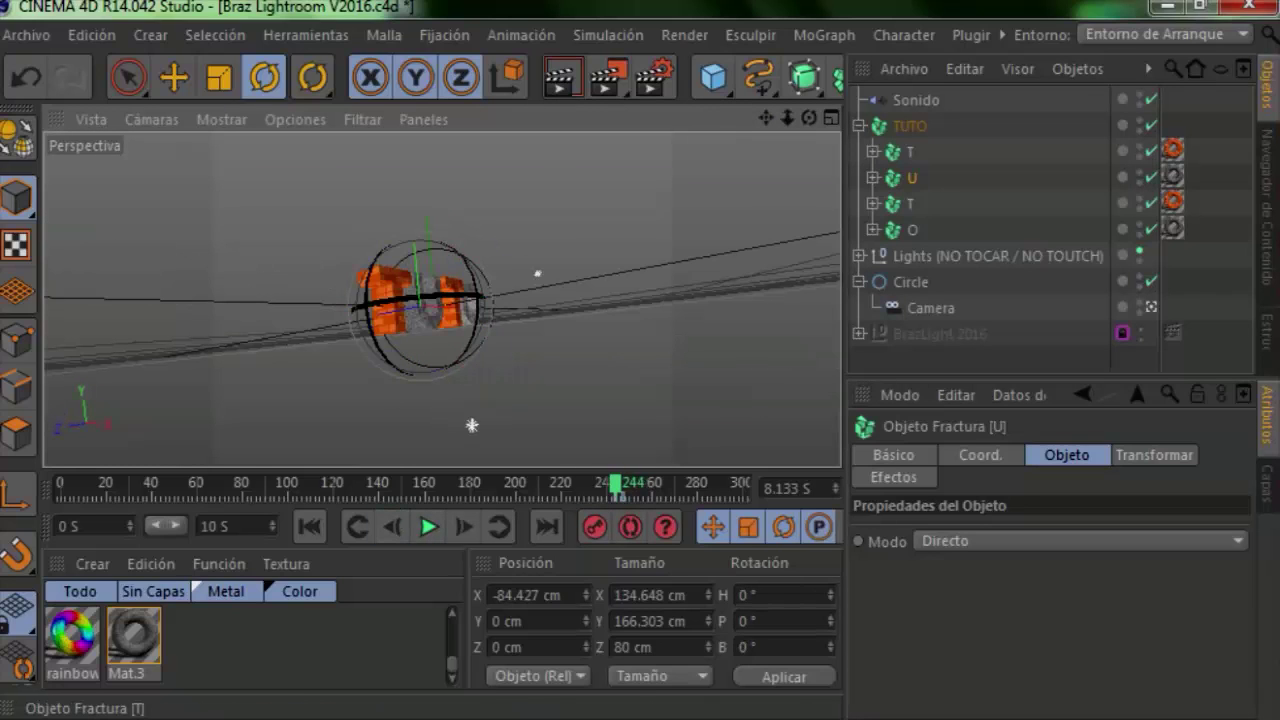
Select the O letter's fracture object and turn it on heading at frame 247
click(452, 300)
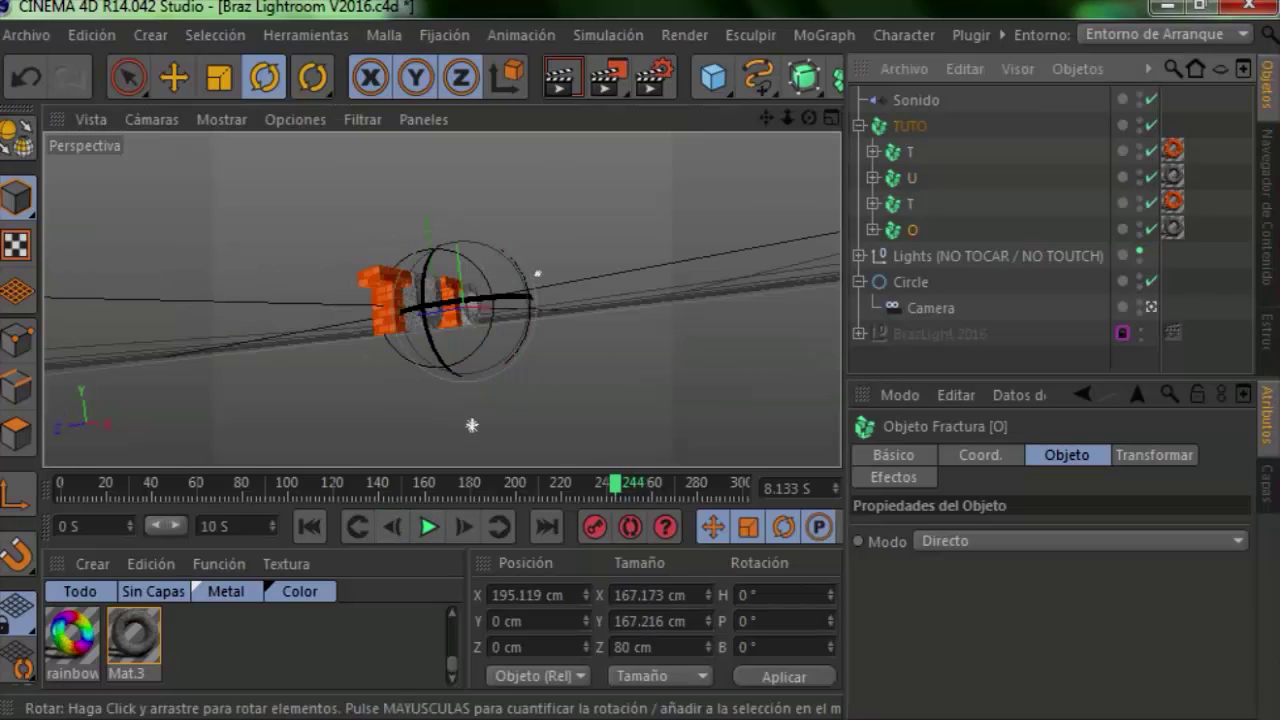
click(463, 527)
click(463, 527)
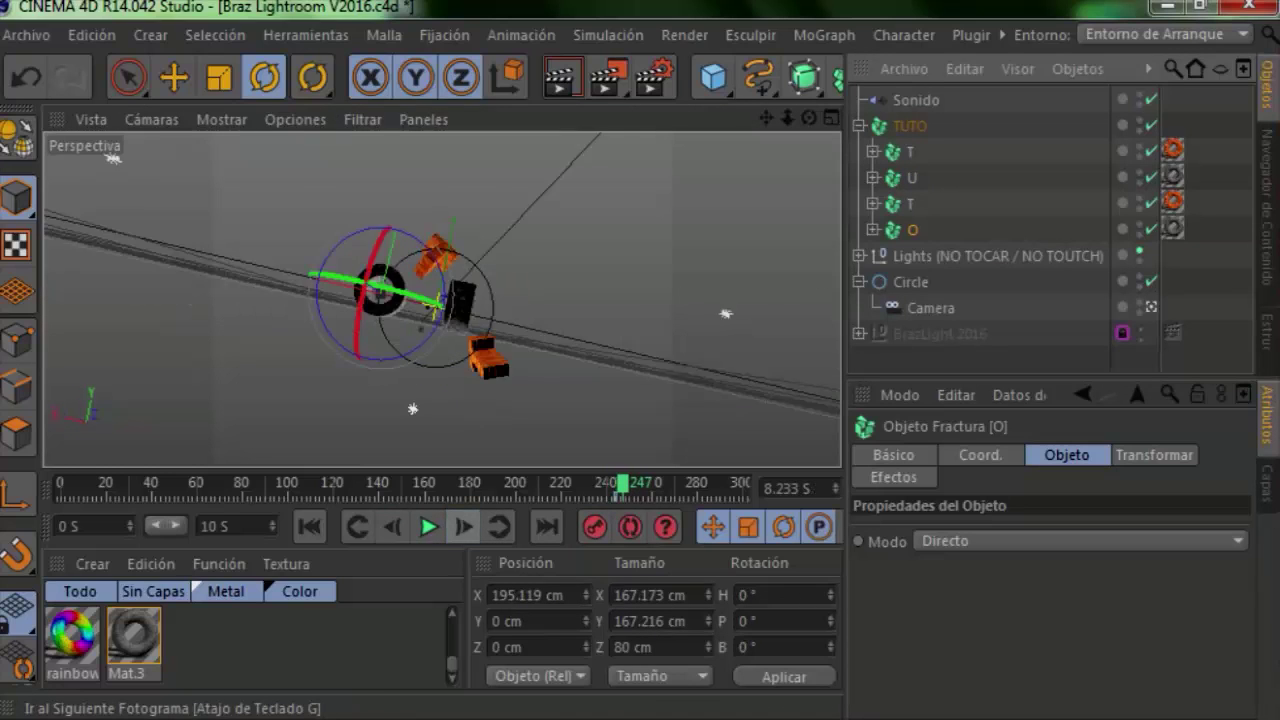
click(463, 527)
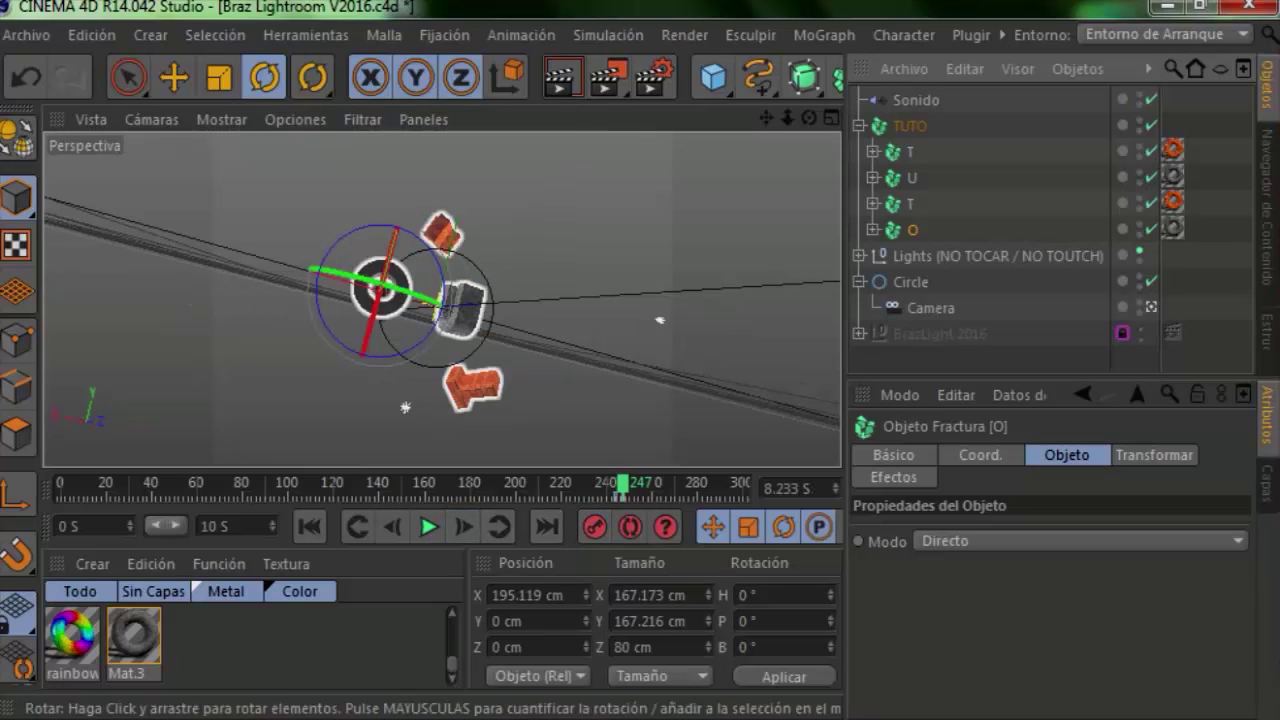
mouse_move(430, 296)
mouse_down()
mouse_move(405, 275)
mouse_move(423, 272)
mouse_up()
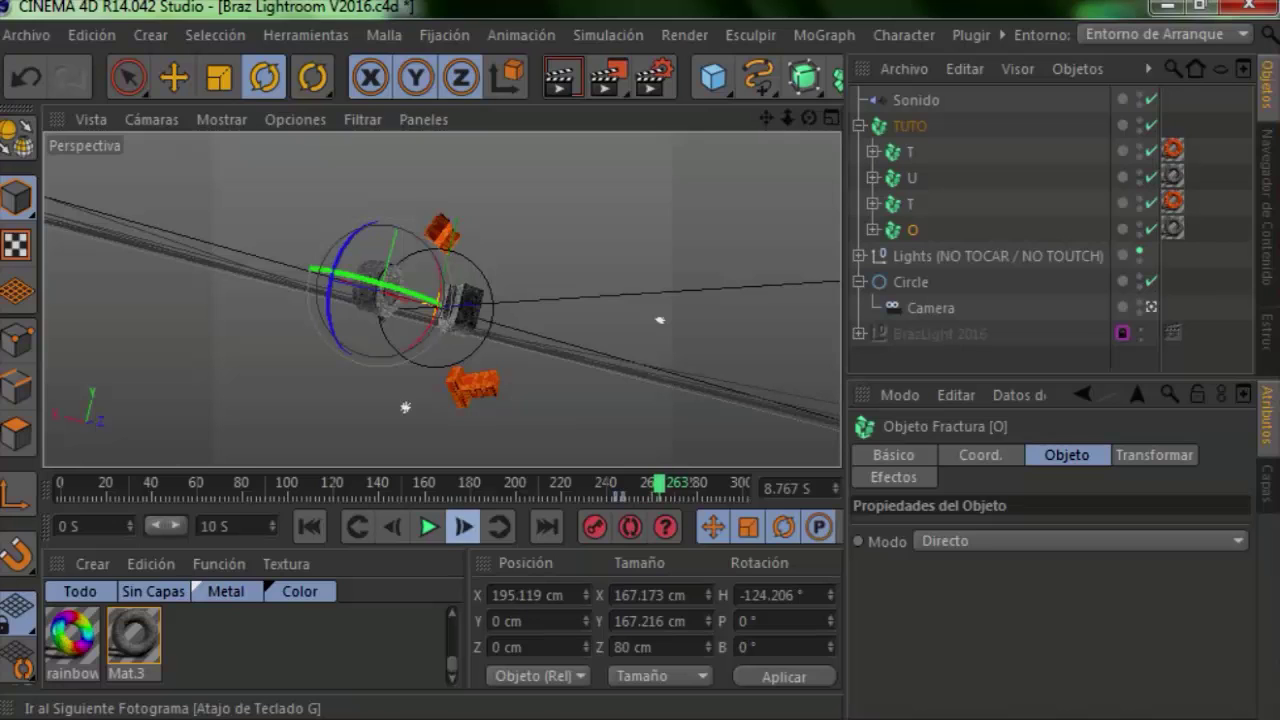
At frame 268, spin the O further in heading to H -194.844°
click(463, 527)
click(463, 527)
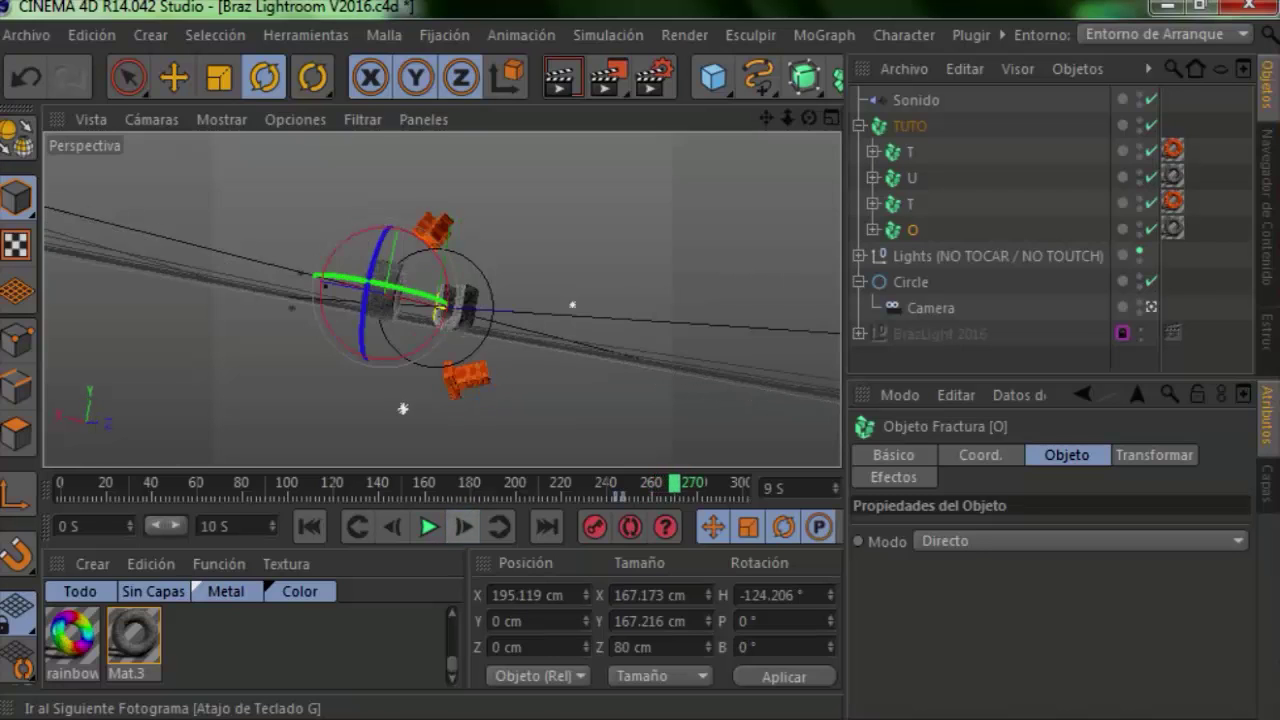
click(463, 527)
click(463, 527)
click(392, 527)
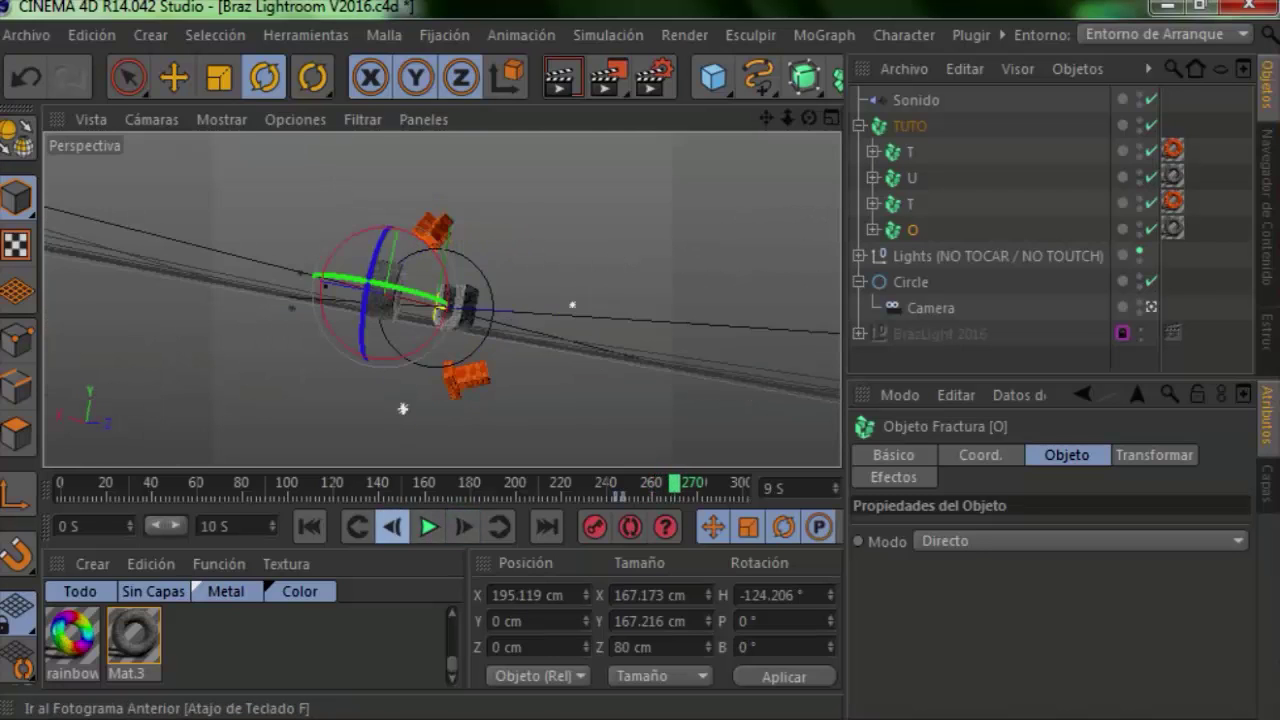
click(392, 527)
click(463, 527)
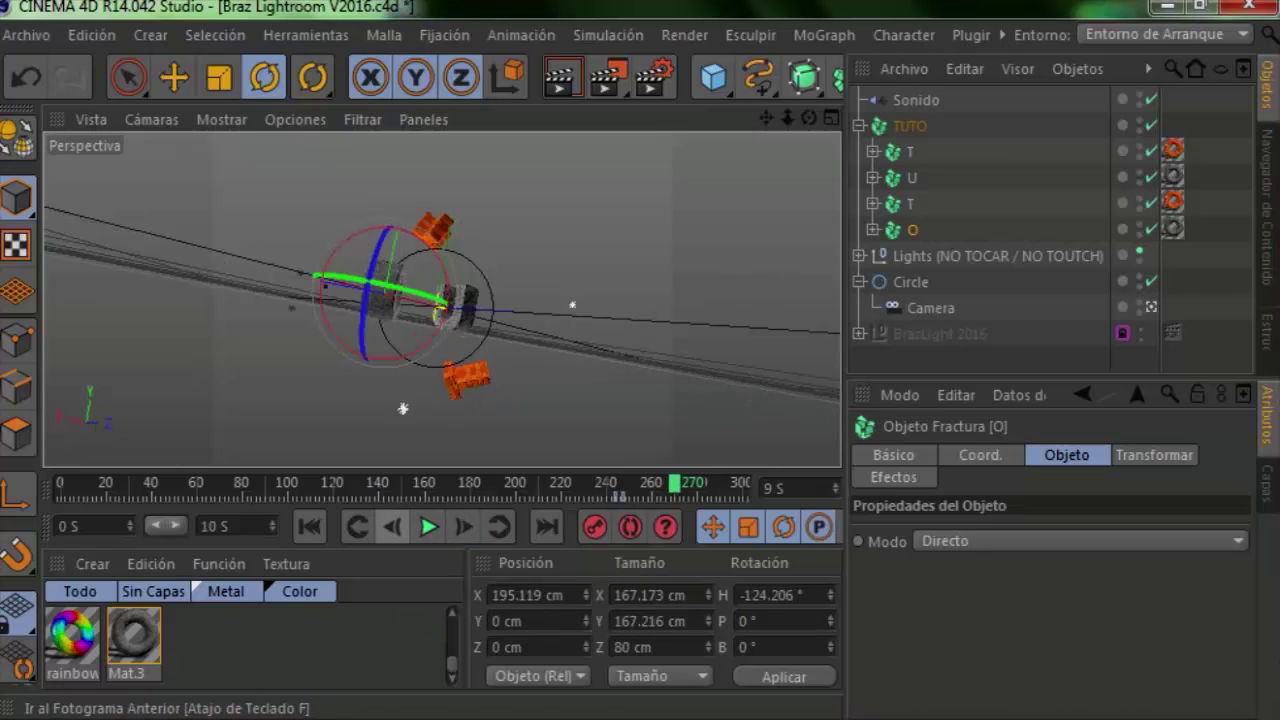
click(392, 527)
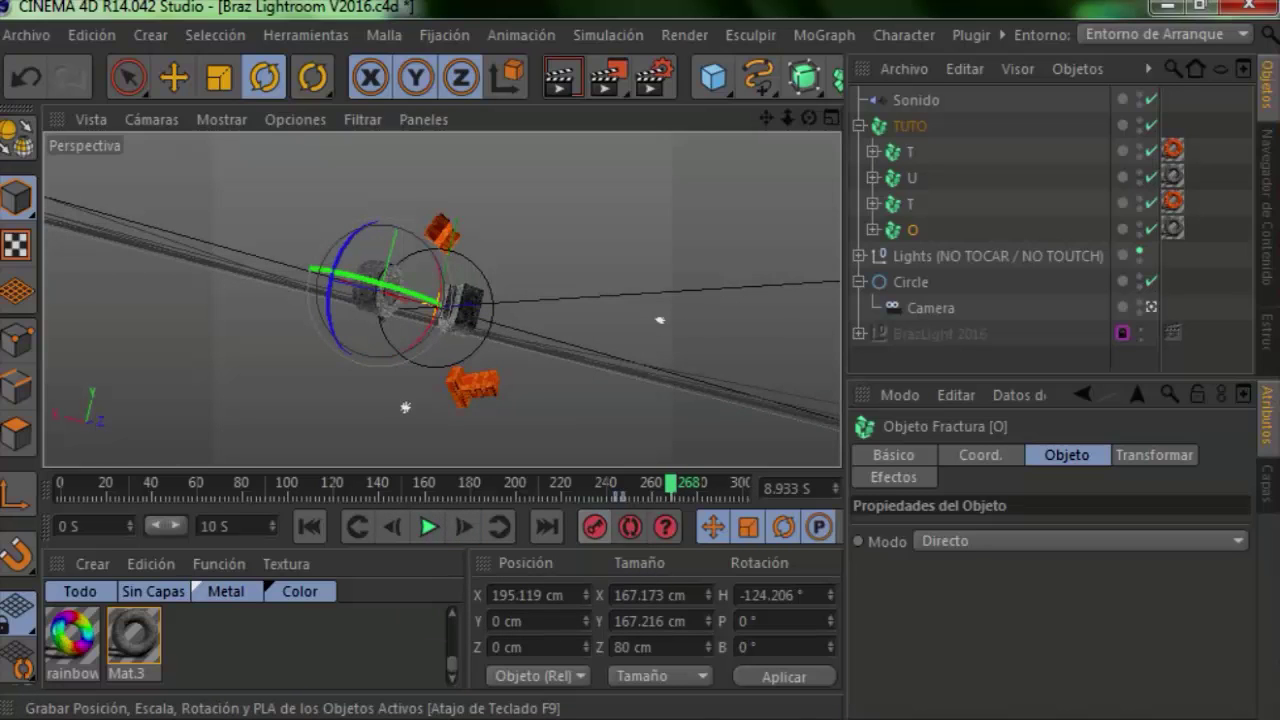
mouse_move(372, 285)
mouse_down()
mouse_move(330, 272)
mouse_move(355, 302)
mouse_up()
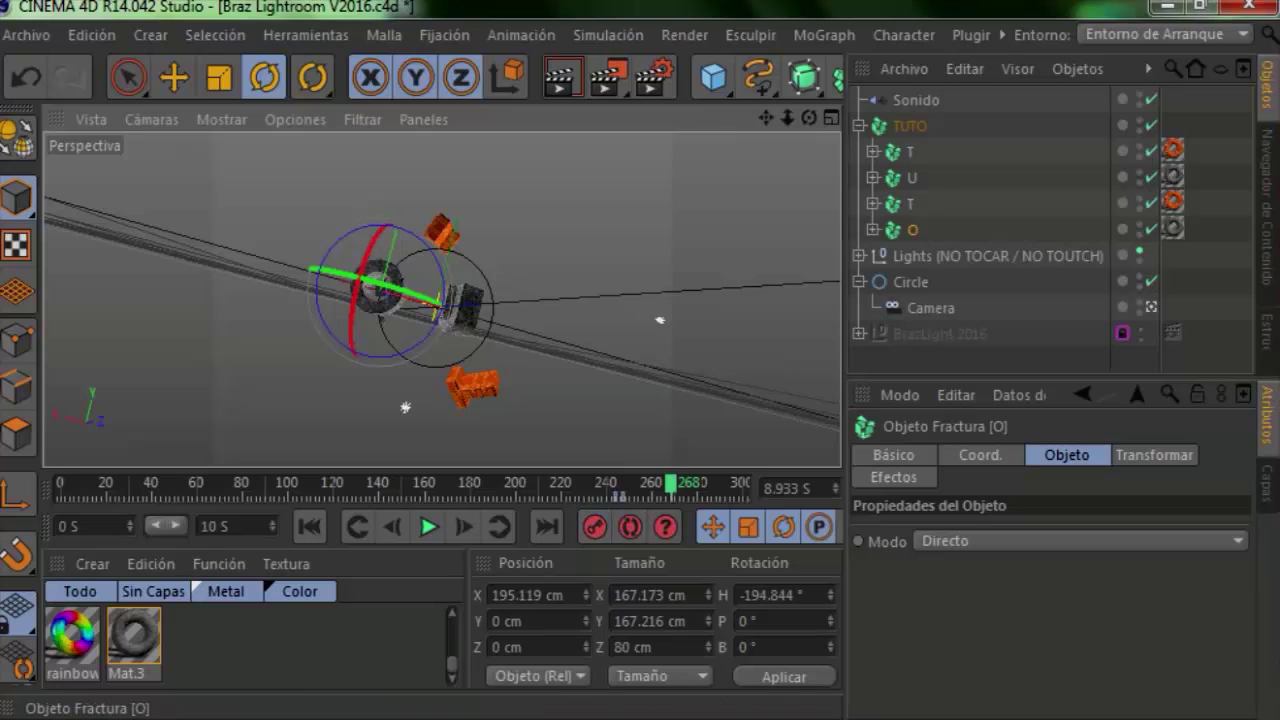
Tumble the second T's fracture pieces into a new orientation and turn the U slightly on its heading
click(910, 203)
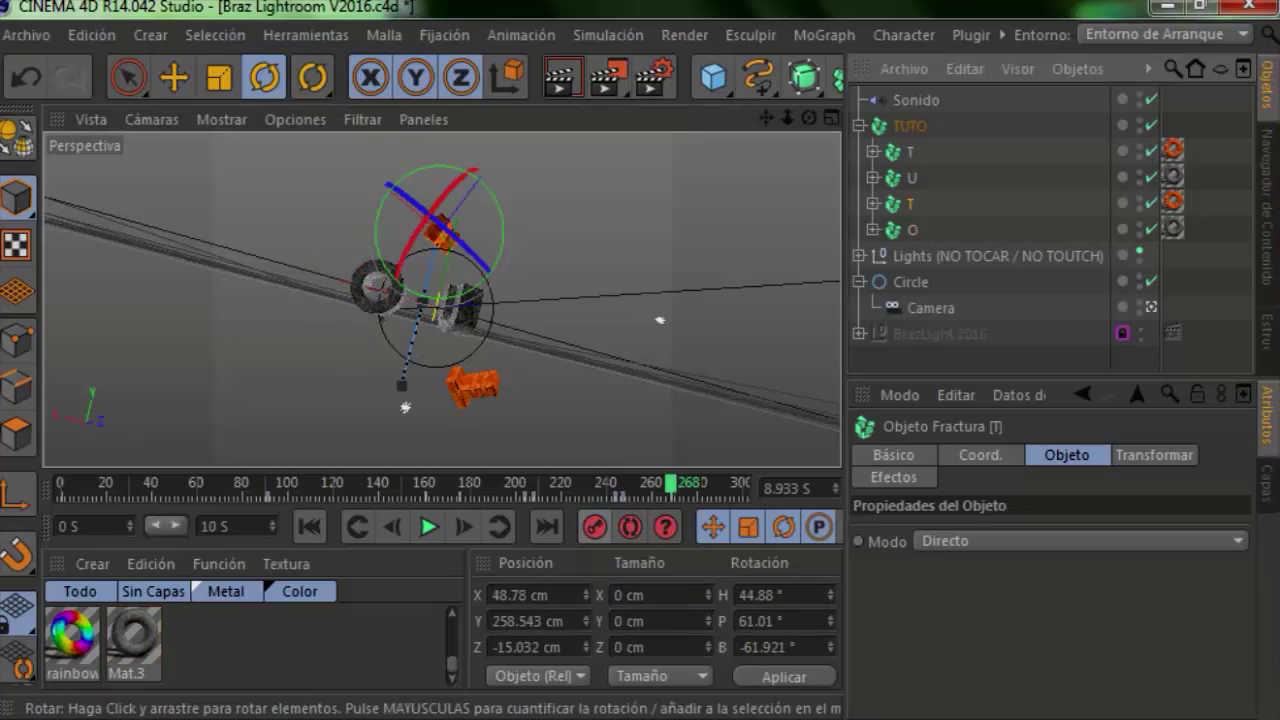
drag(440, 230, 470, 200)
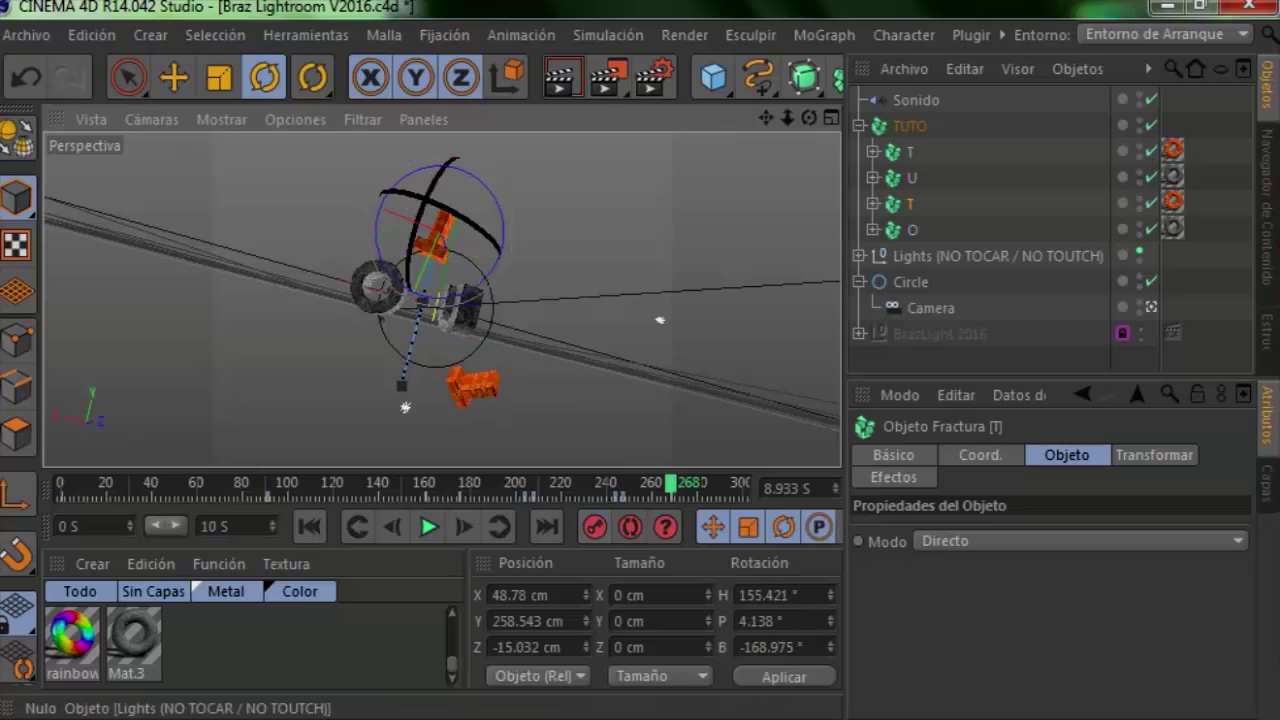
click(911, 178)
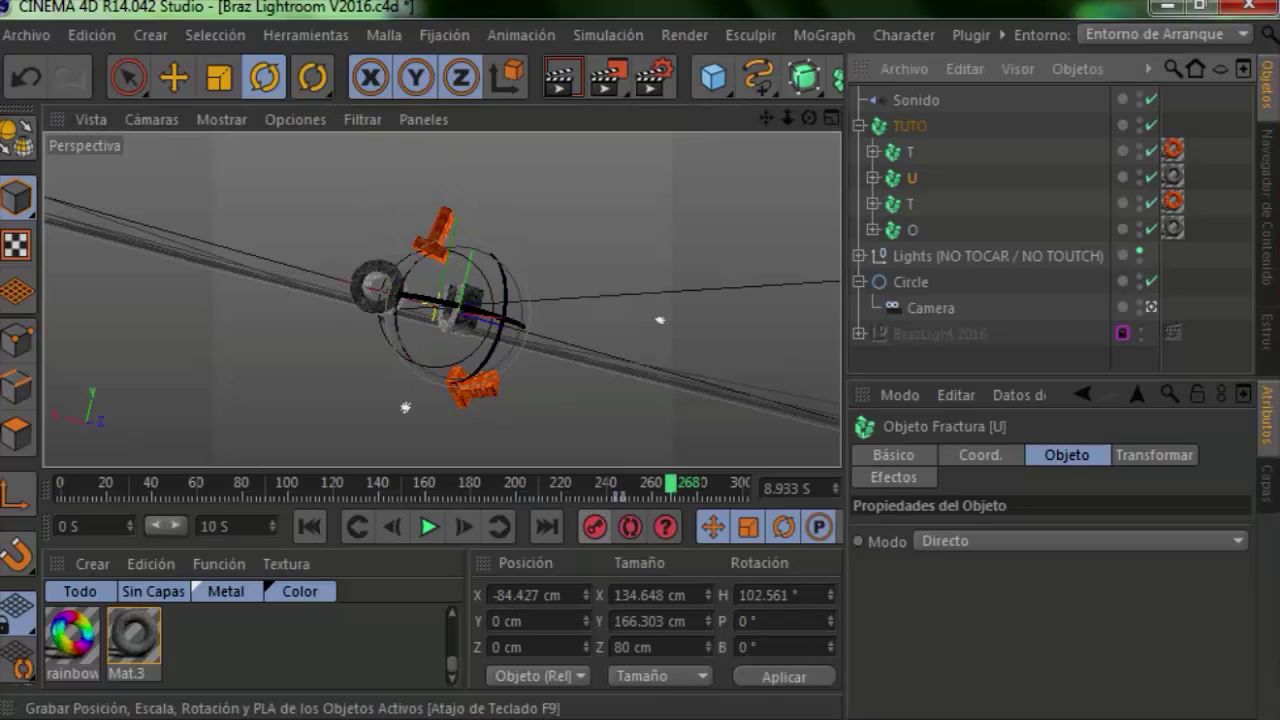
mouse_move(470, 312)
mouse_down()
mouse_move(485, 280)
mouse_move(476, 285)
mouse_up()
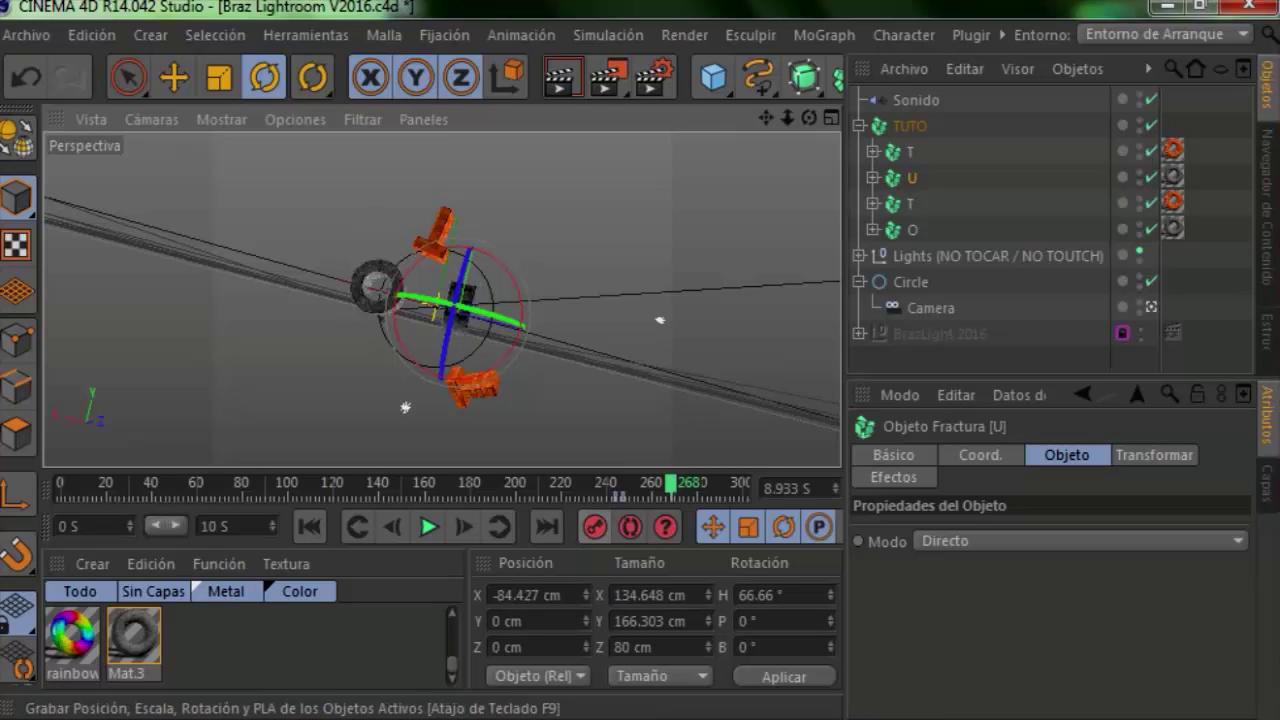
Re-tilt the lower brick T to H 144.435°, P -17.54°, B -164.191°, then advance toward frame 271
click(910, 204)
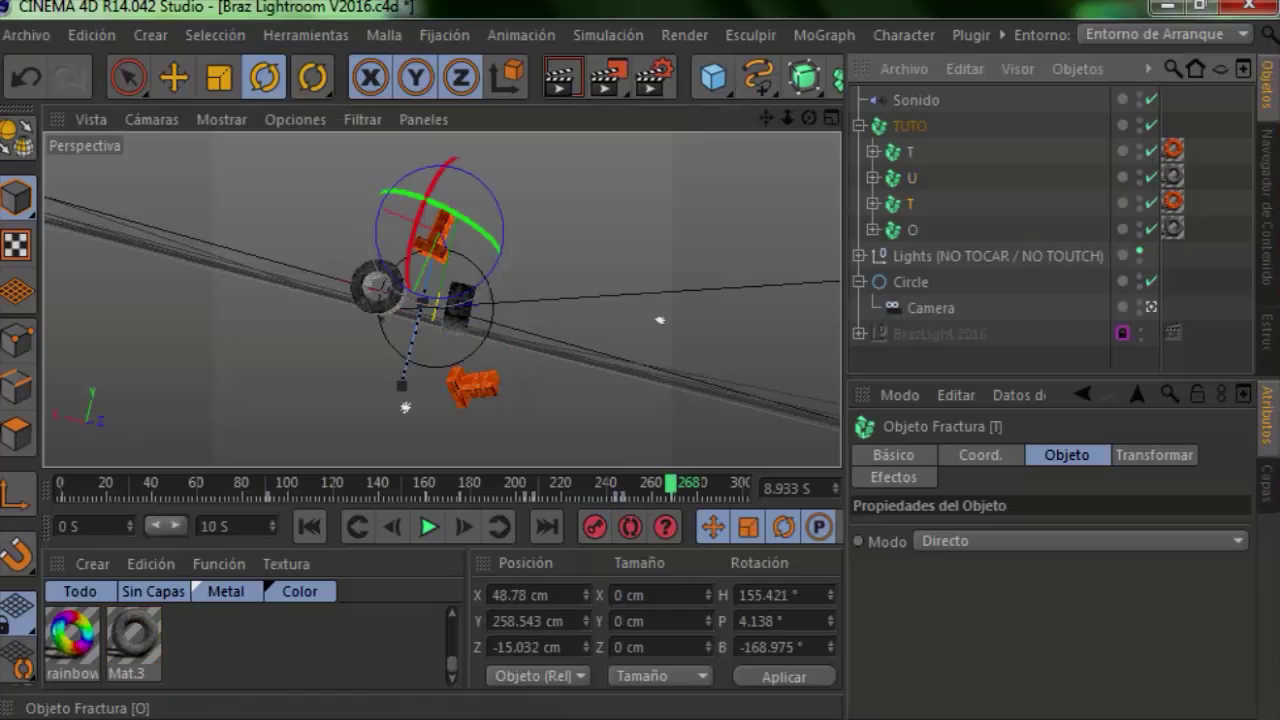
click(912, 230)
click(468, 385)
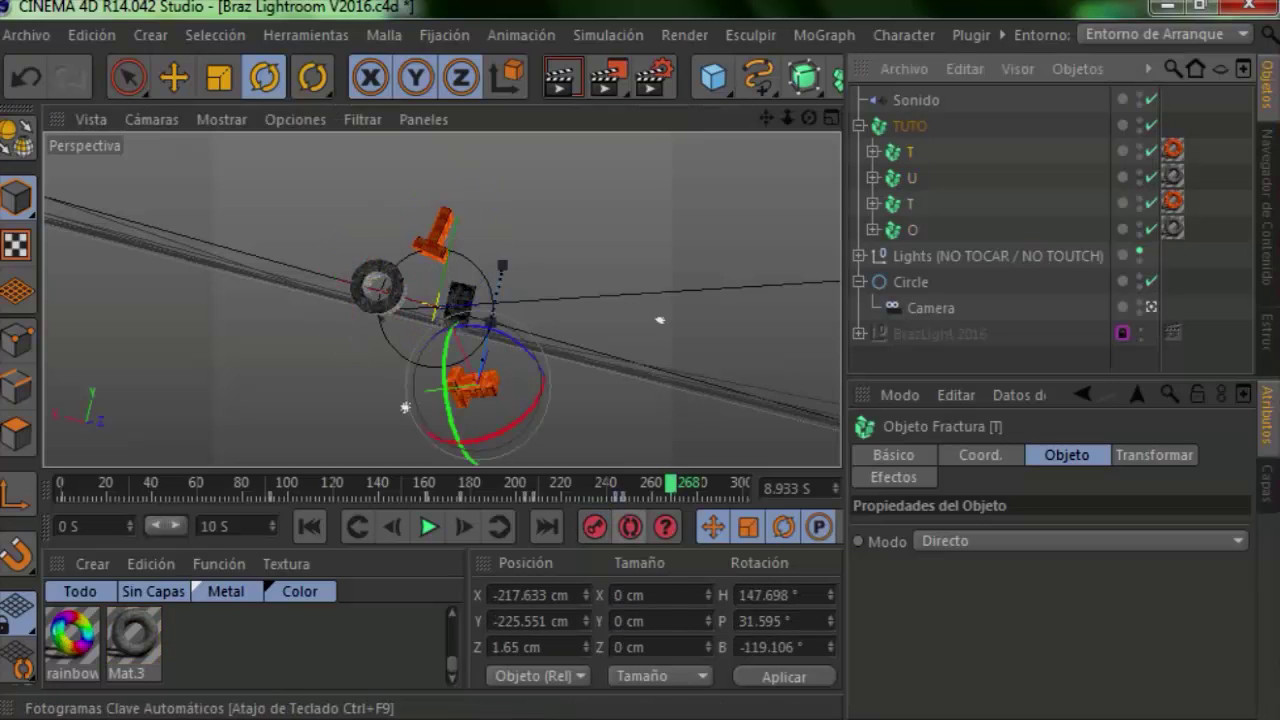
mouse_move(528, 420)
mouse_down()
mouse_move(535, 385)
mouse_move(520, 440)
mouse_up()
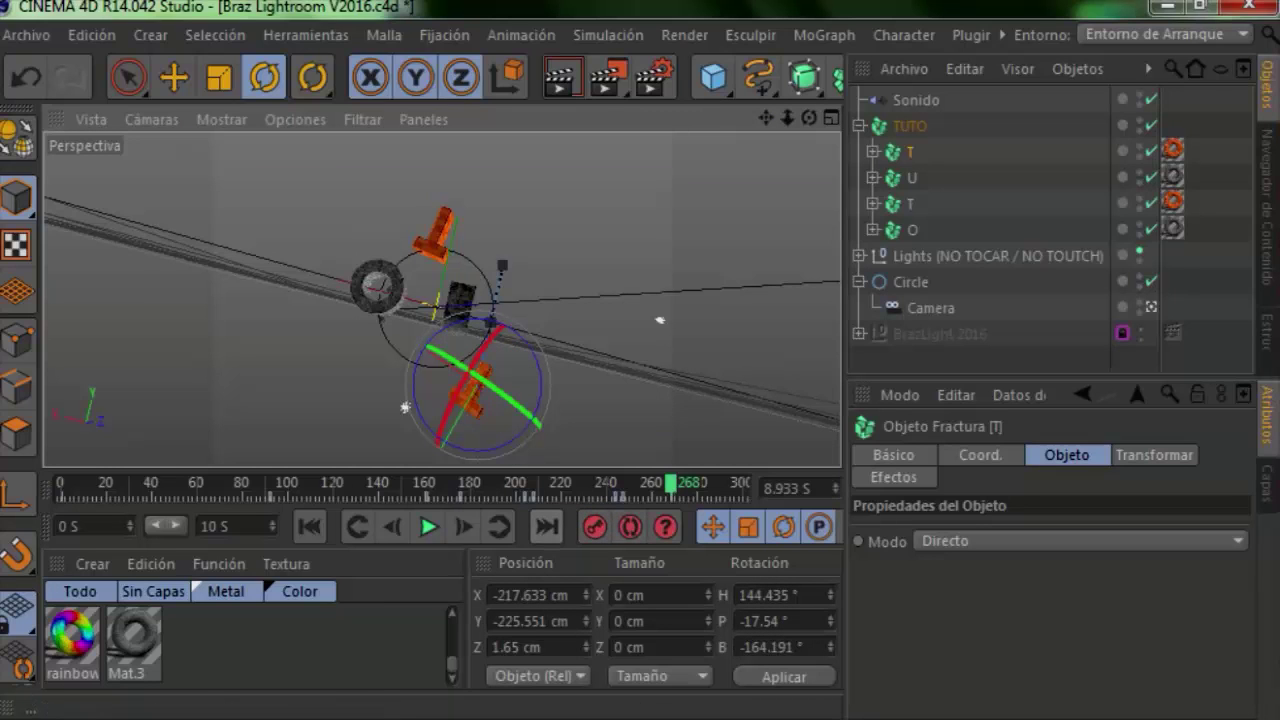
click(463, 527)
click(463, 527)
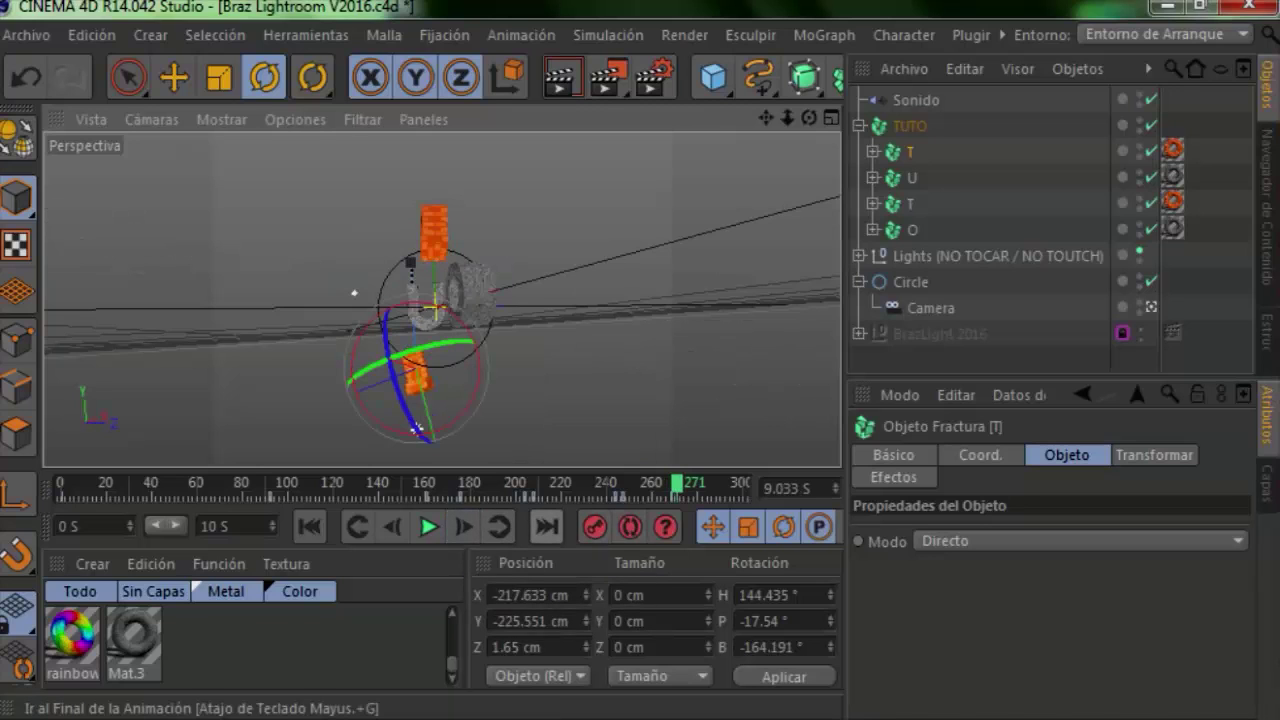
At around frame 270, zero the lower T piece's pitch, bank and Y position
click(546, 527)
key(ctrl+f)
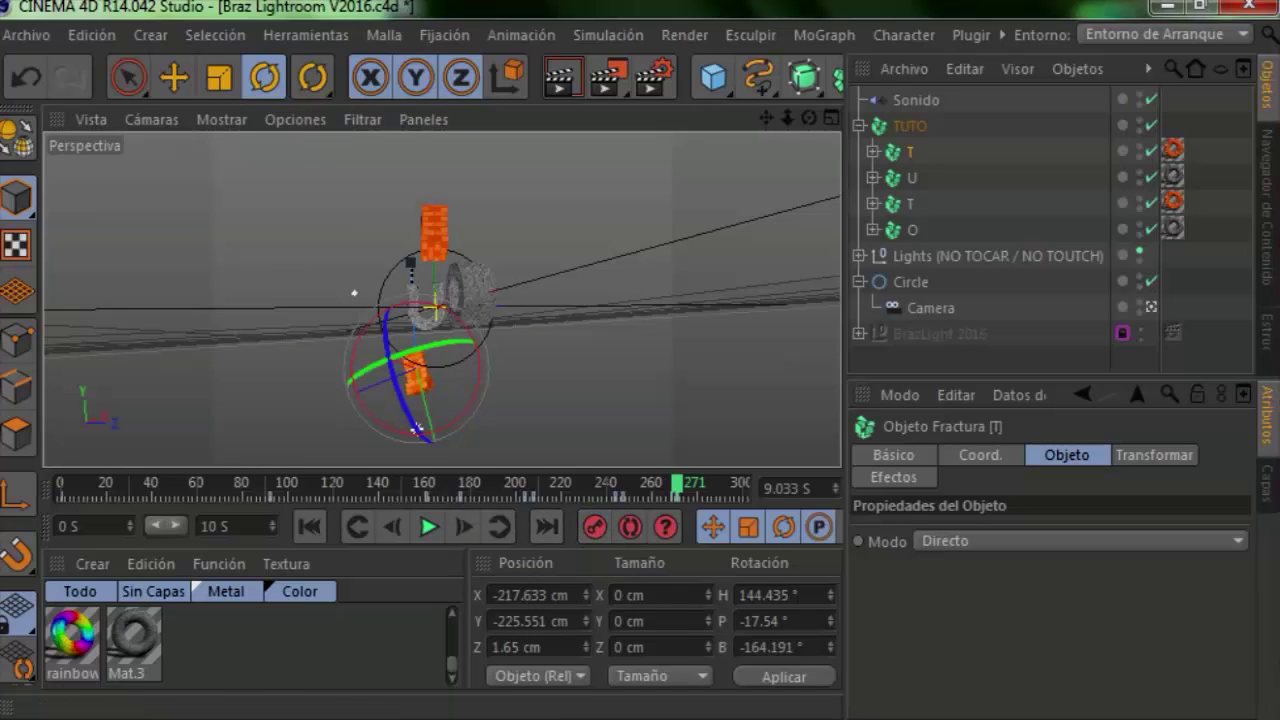
drag(417, 428, 416, 429)
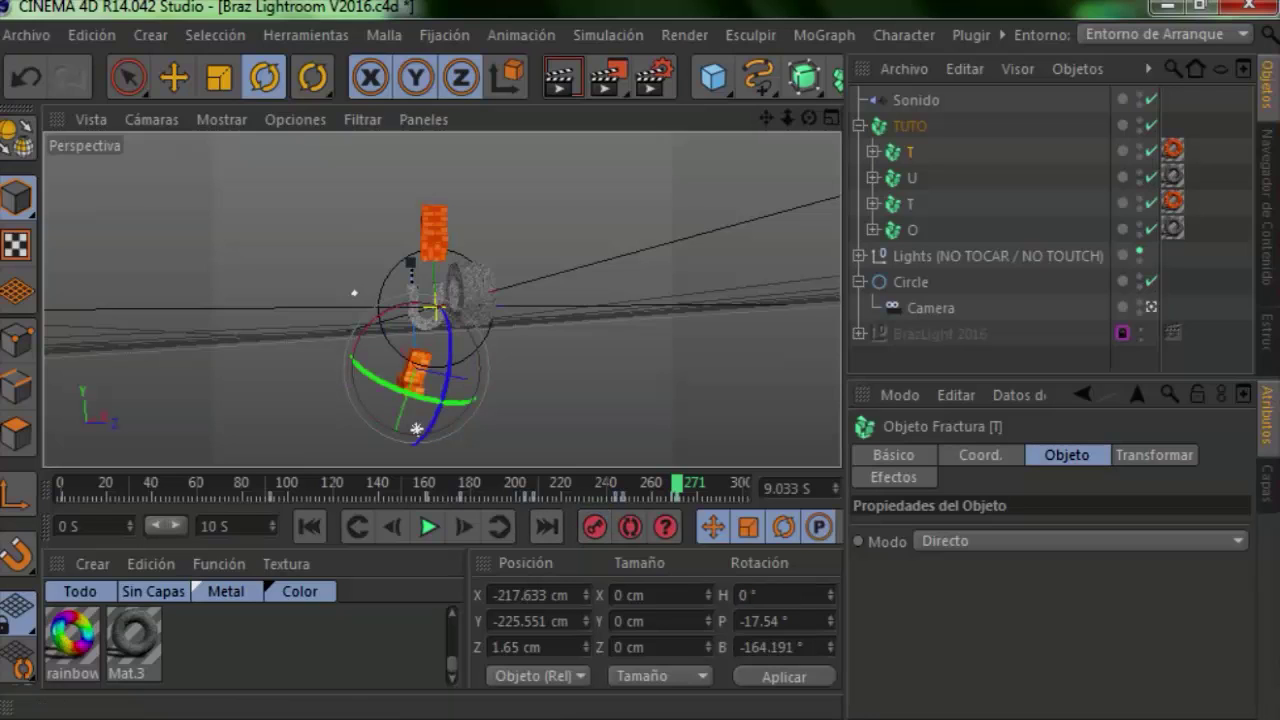
text(0)
key(Return)
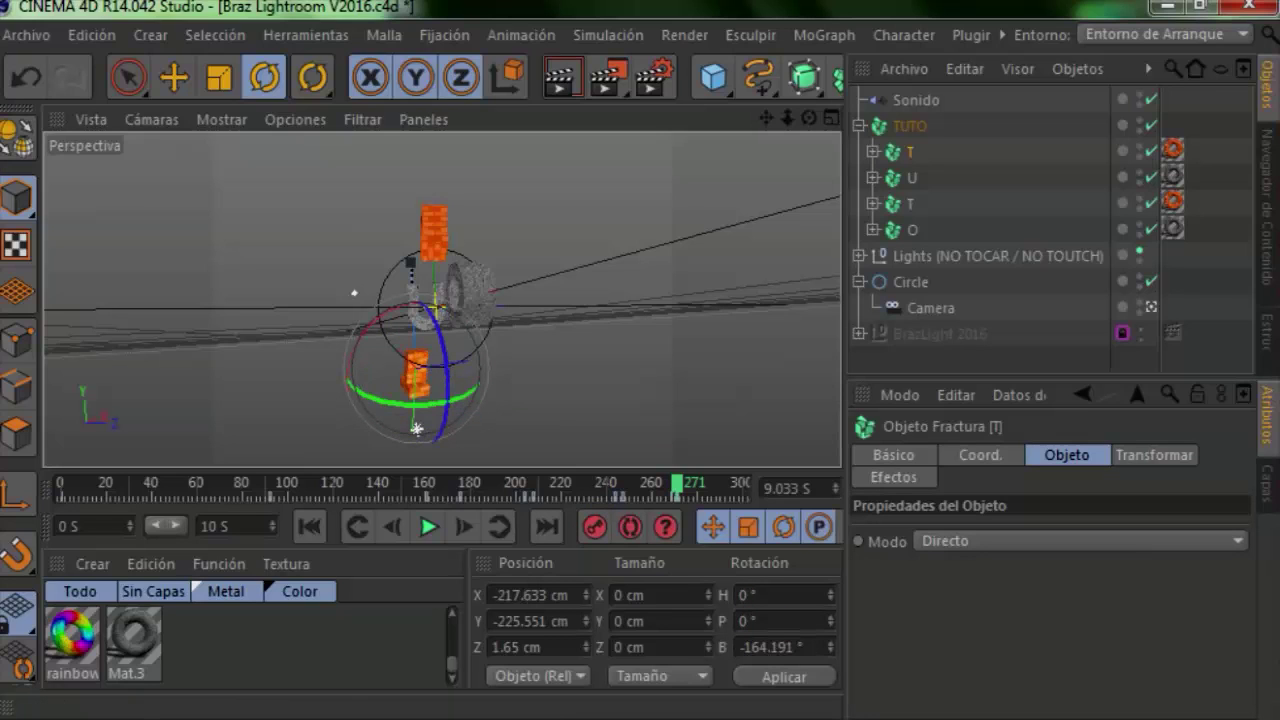
text(0)
key(Return)
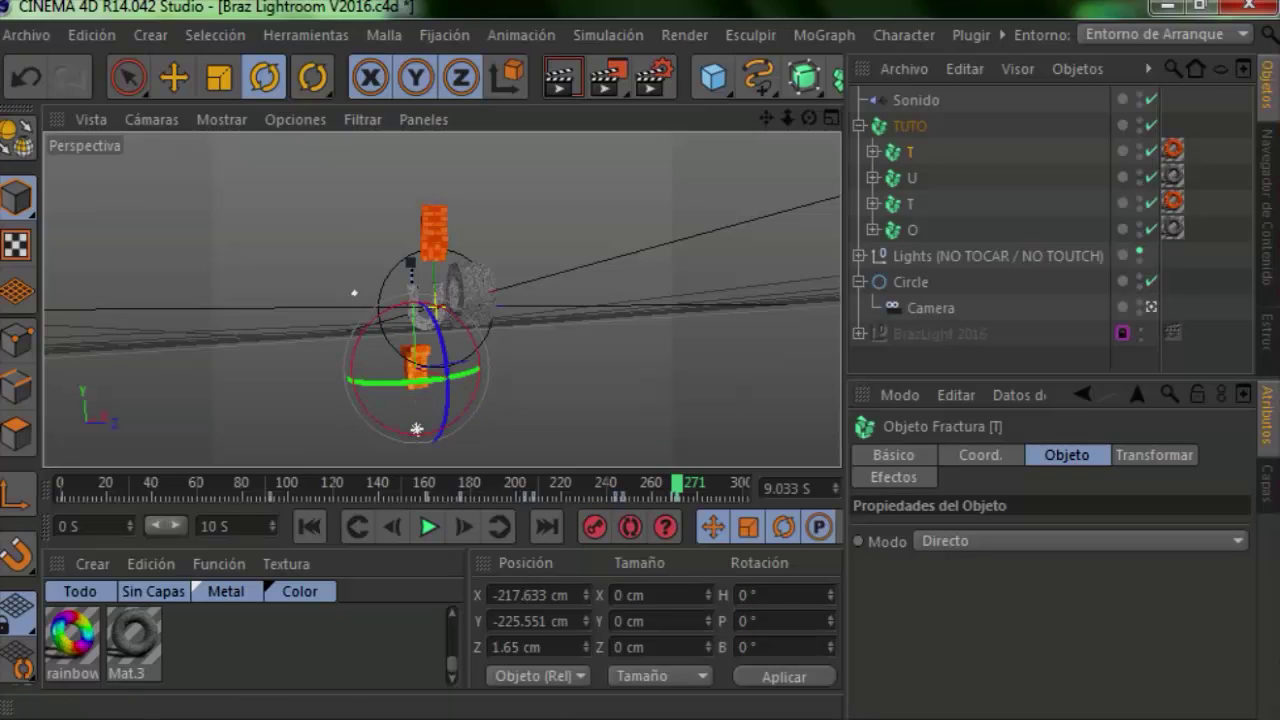
text(0)
key(Return)
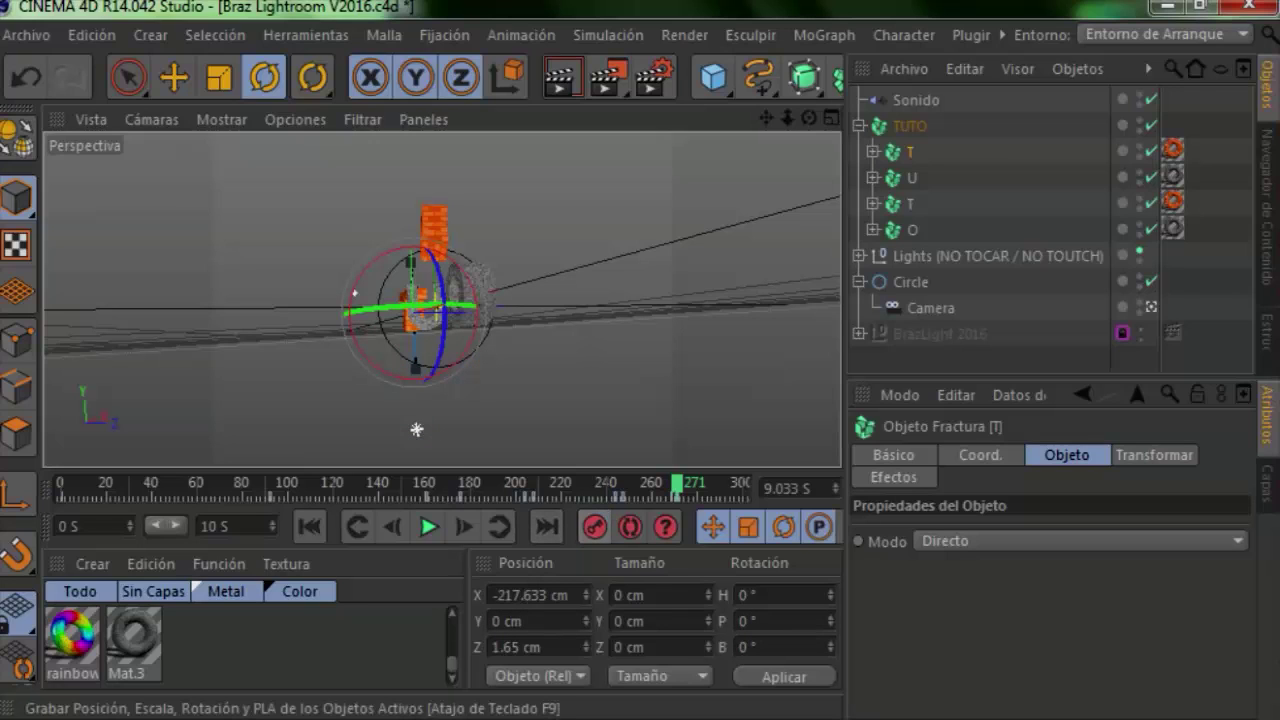
Set the heading to 0° on the second T and the O letter
click(911, 178)
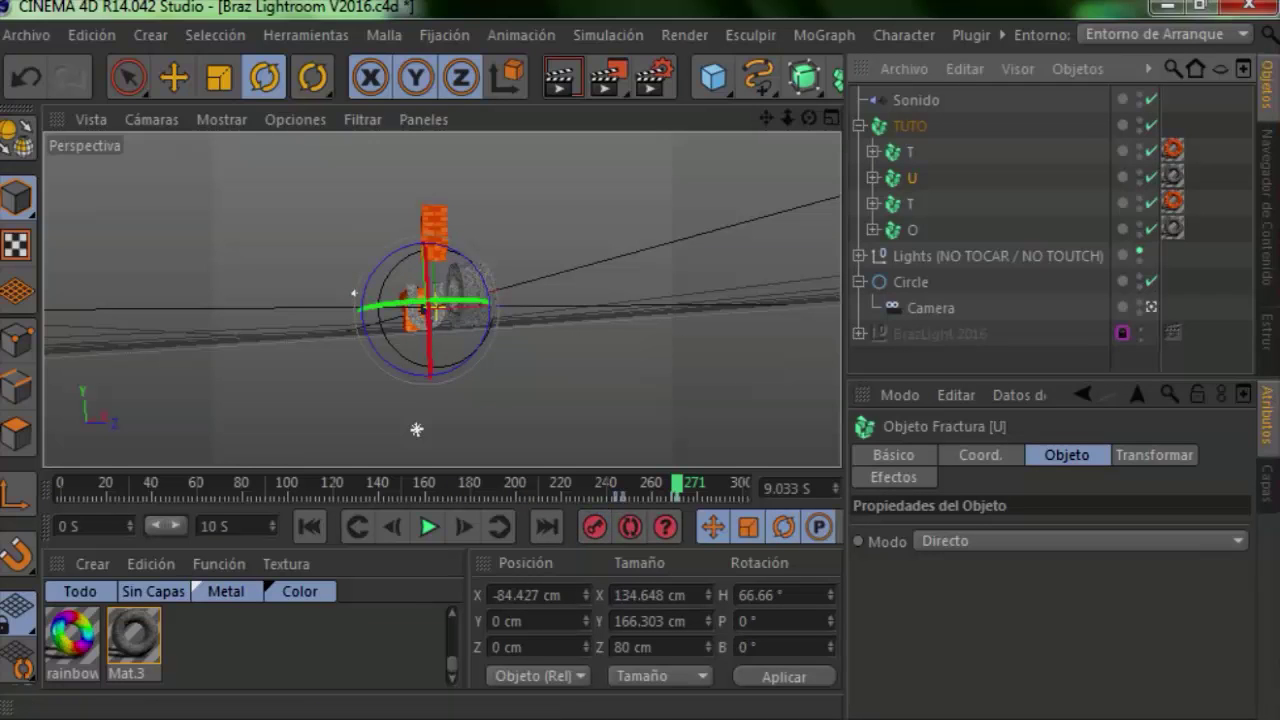
click(760, 595)
text(0)
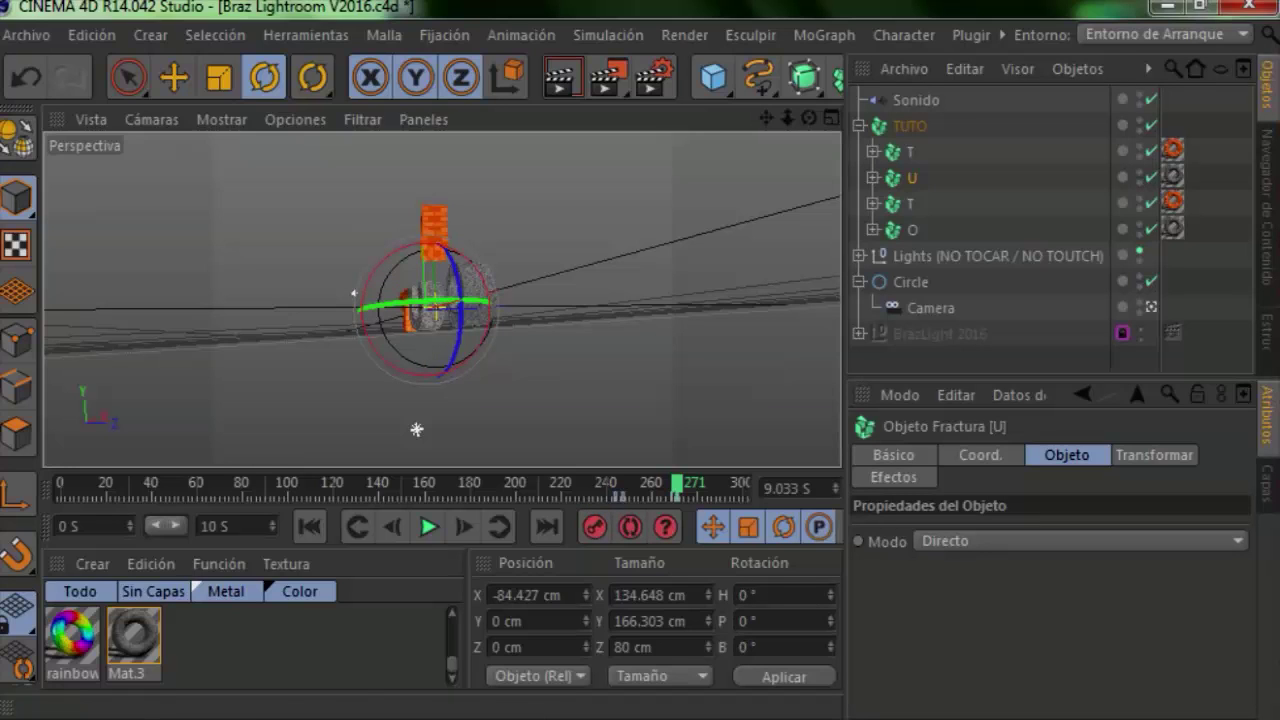
click(910, 204)
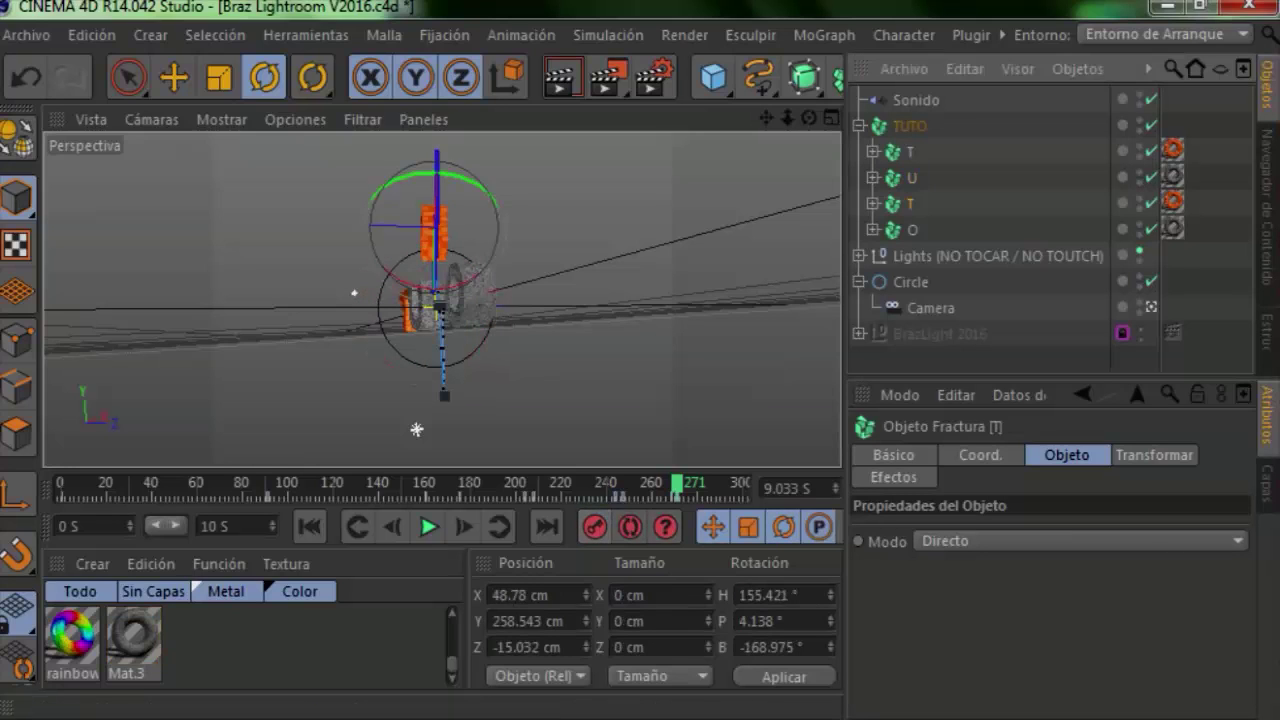
click(765, 595)
key(Return)
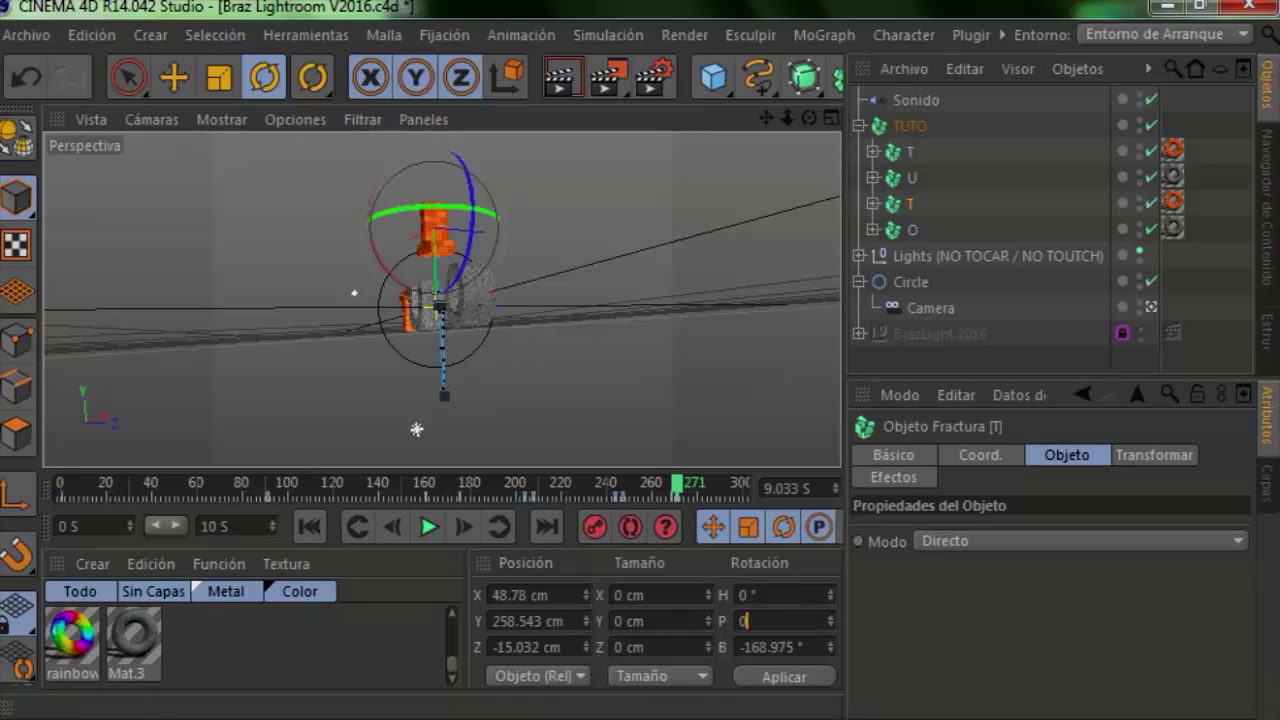
key(Return)
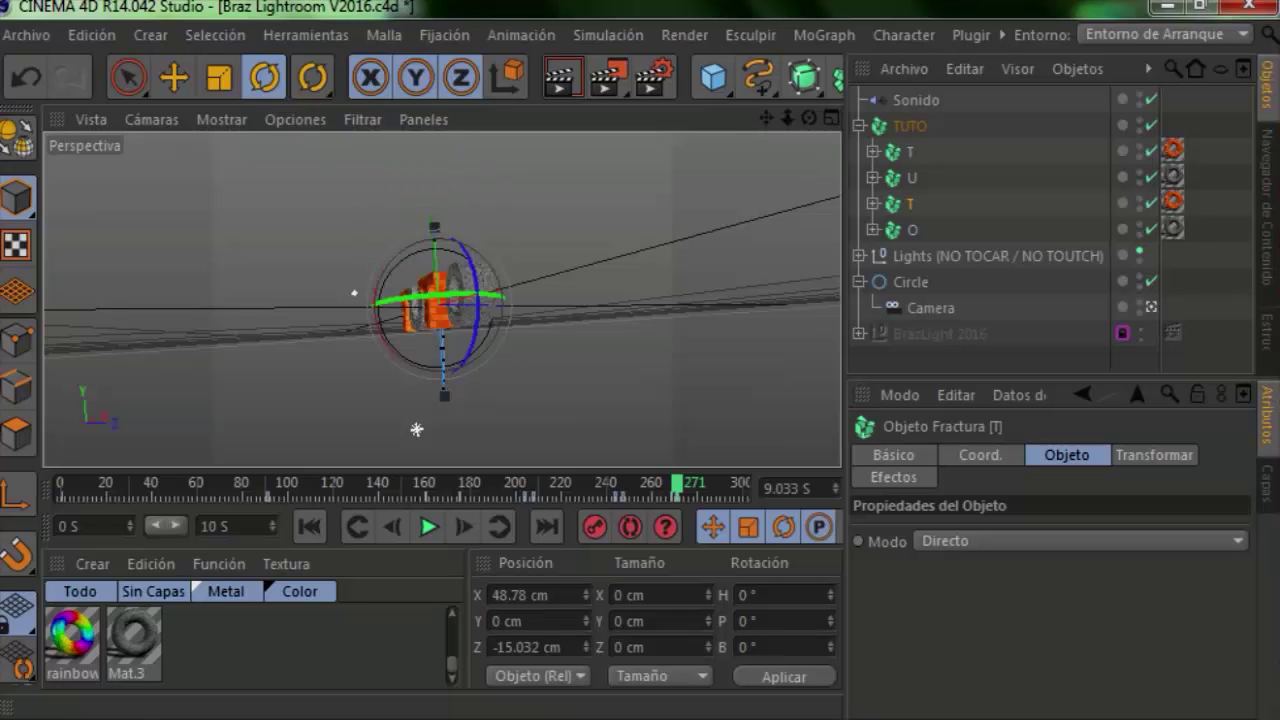
key(Down)
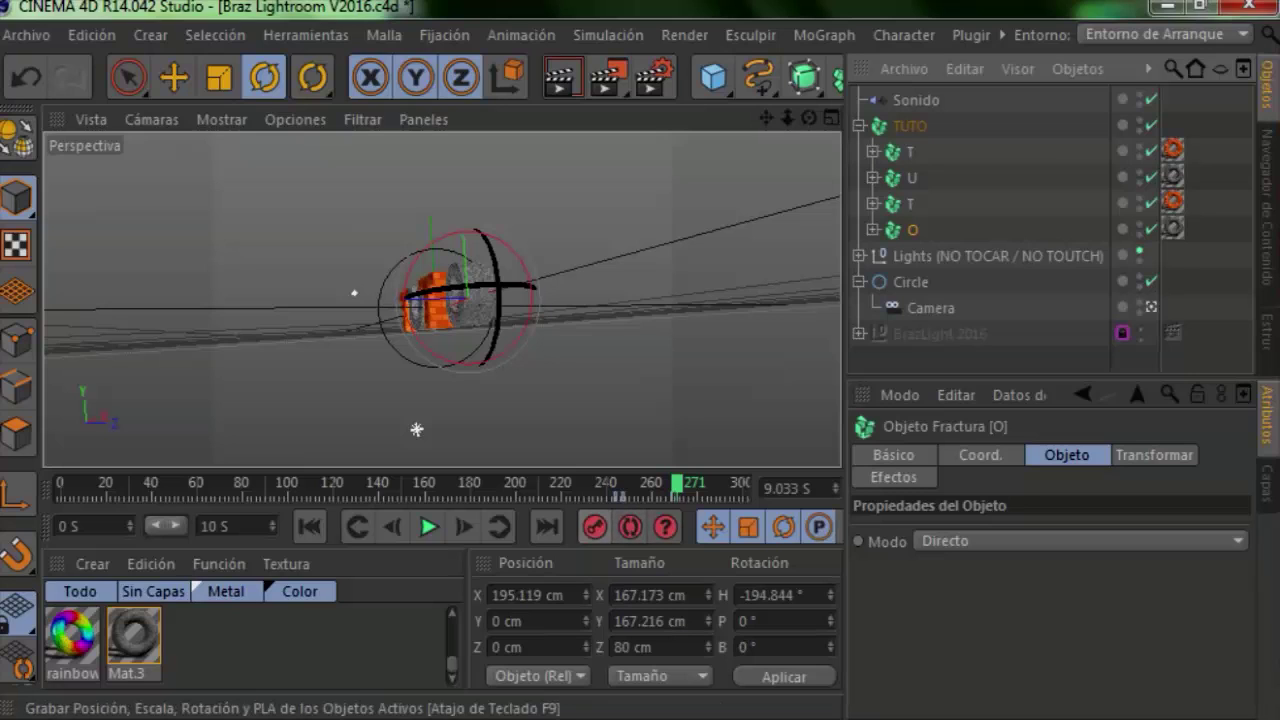
click(770, 595)
text(0)
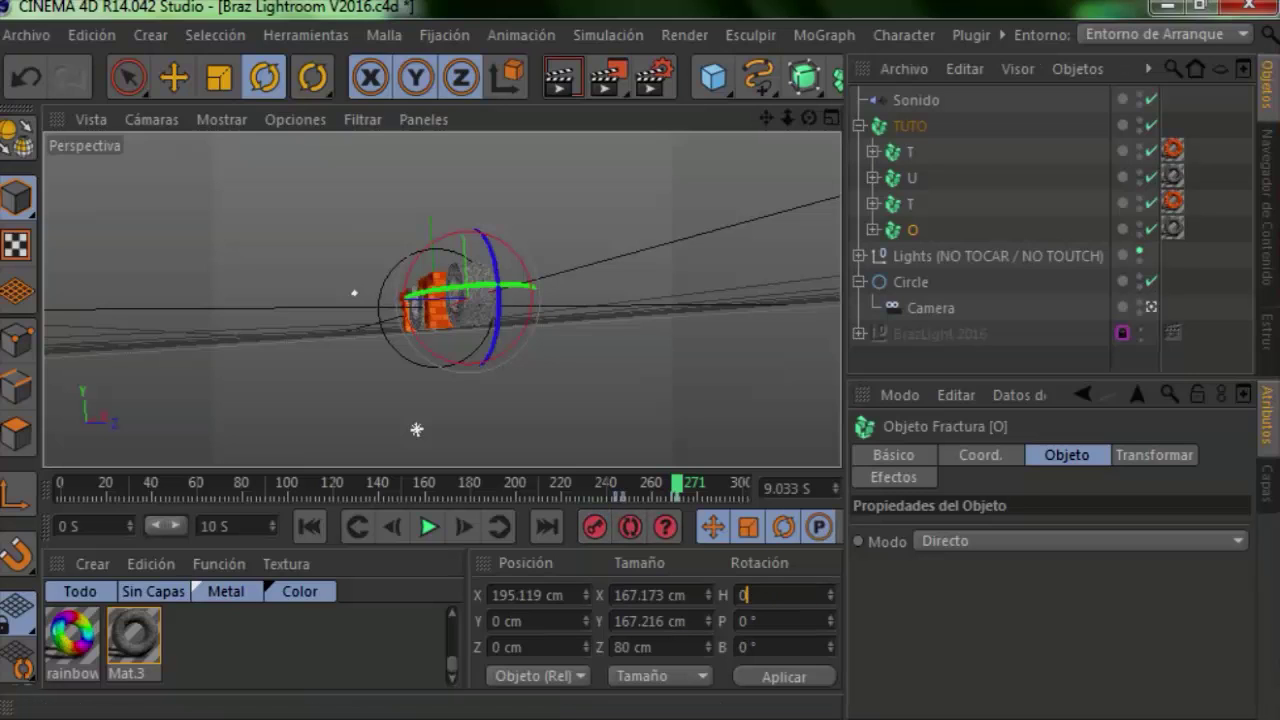
key(Return)
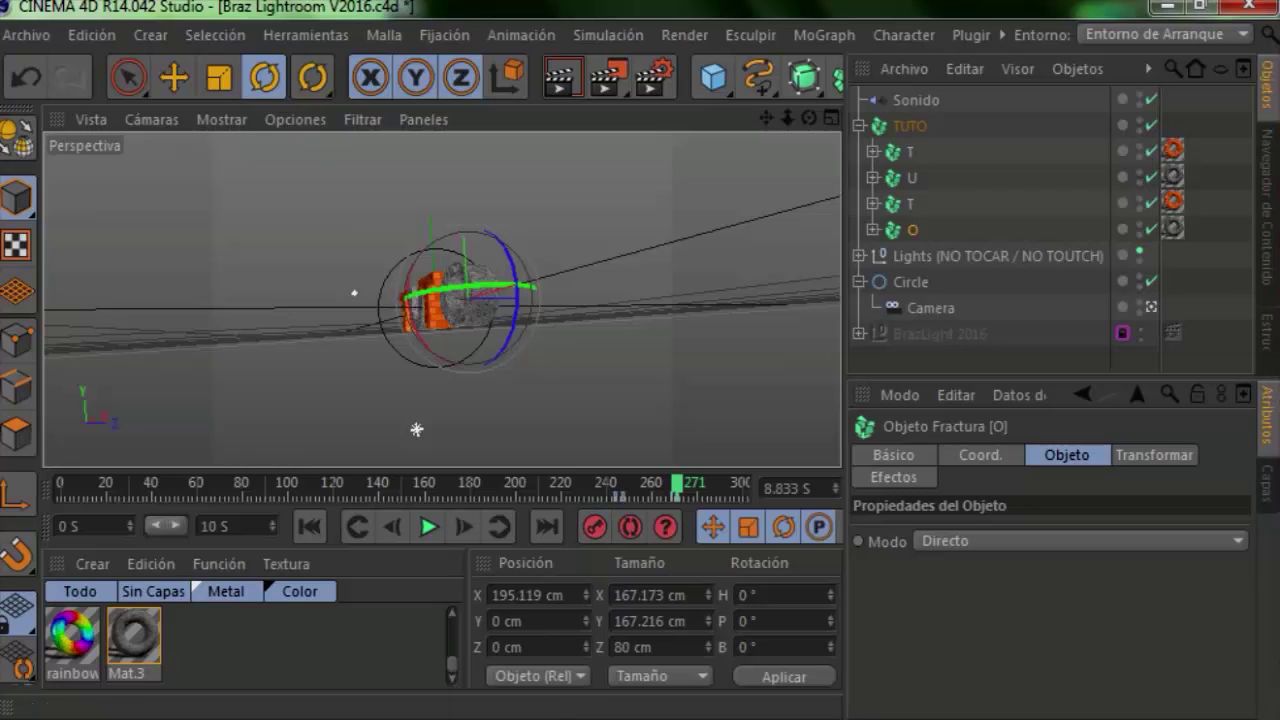
Rewind to frame 0 and replay the animation, scrub back to about 8.5 seconds, then collapse the TUTO group
drag(163, 488, 60, 488)
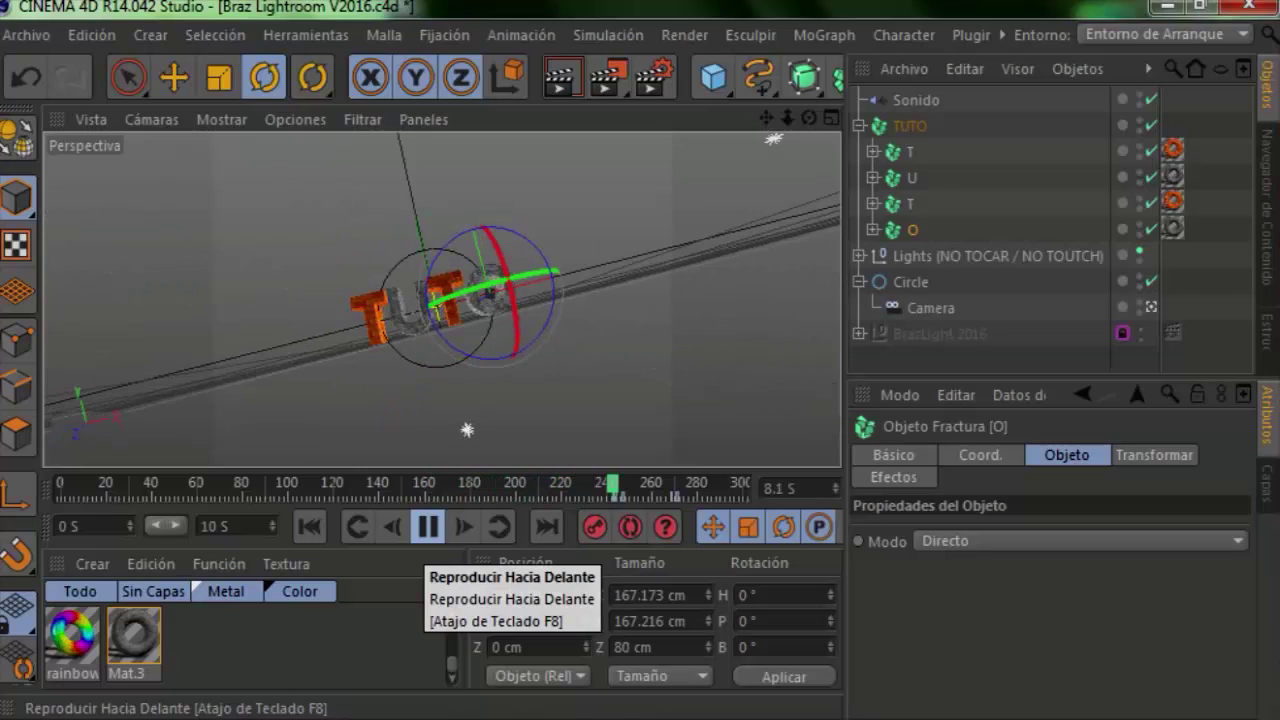
click(428, 527)
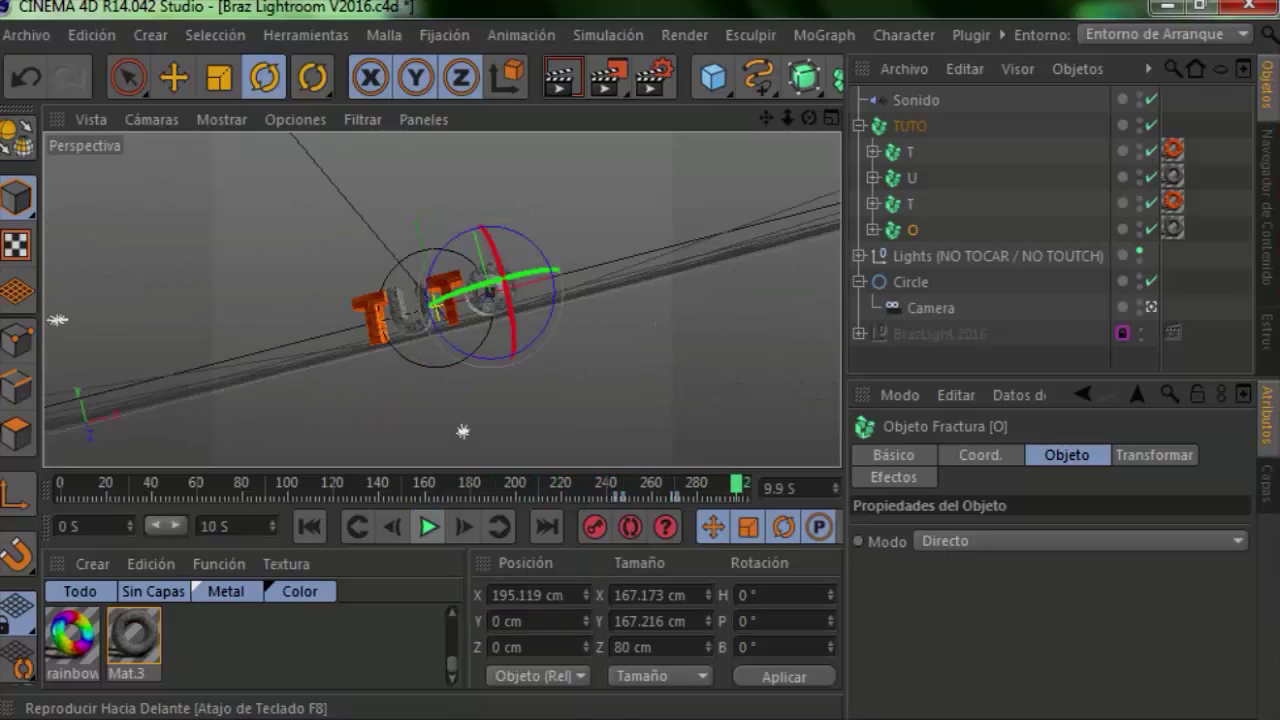
drag(715, 484, 60, 484)
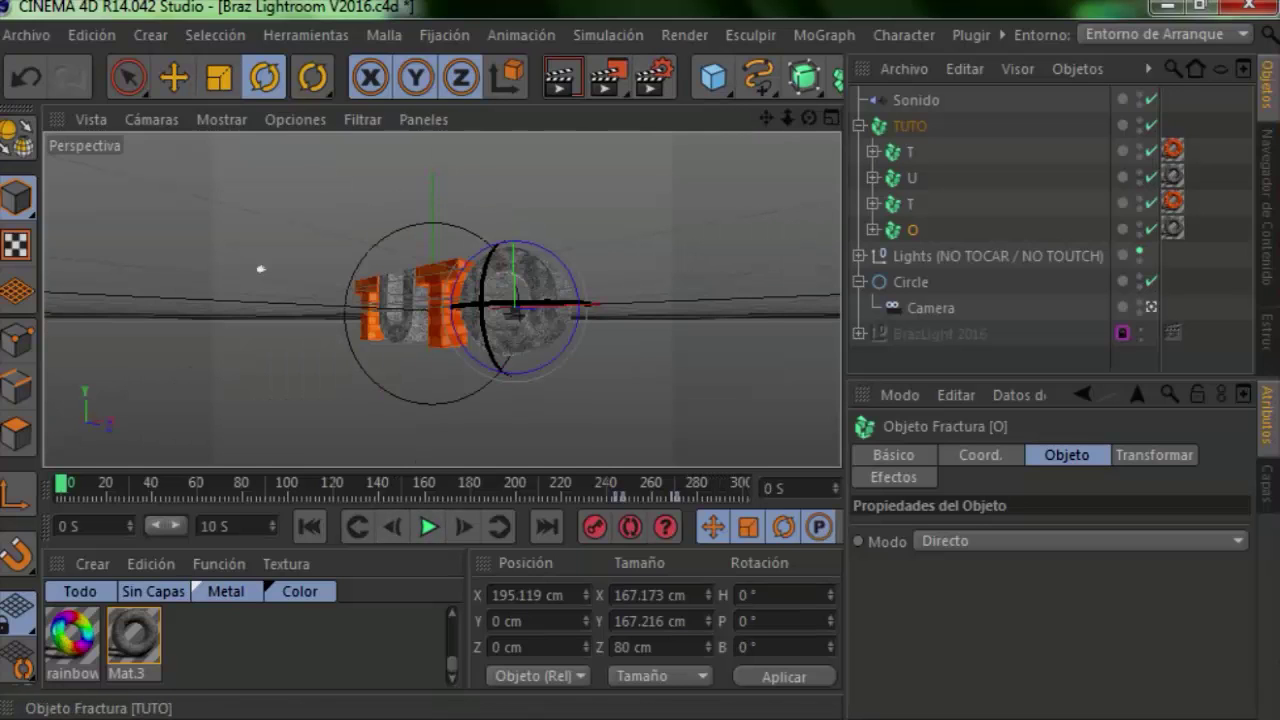
click(859, 126)
Rotate the camera's Circle around frame 204 to tilt the orbiting view
click(910, 178)
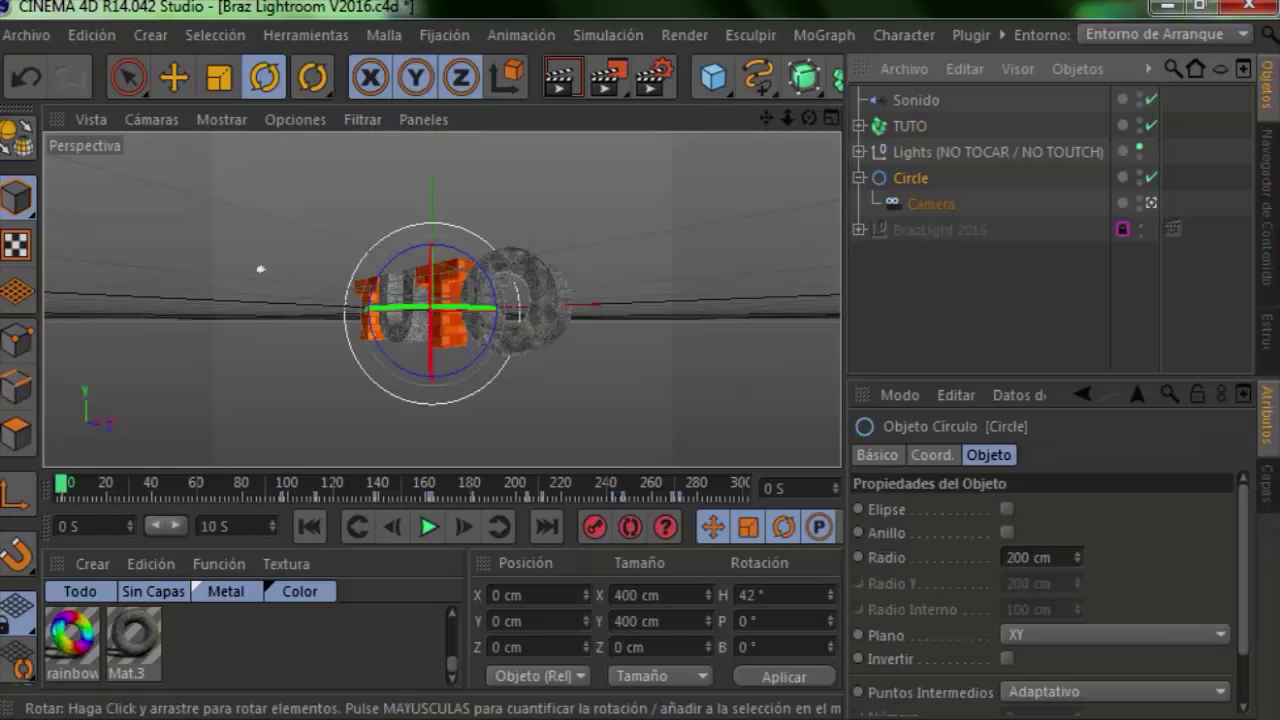
click(428, 527)
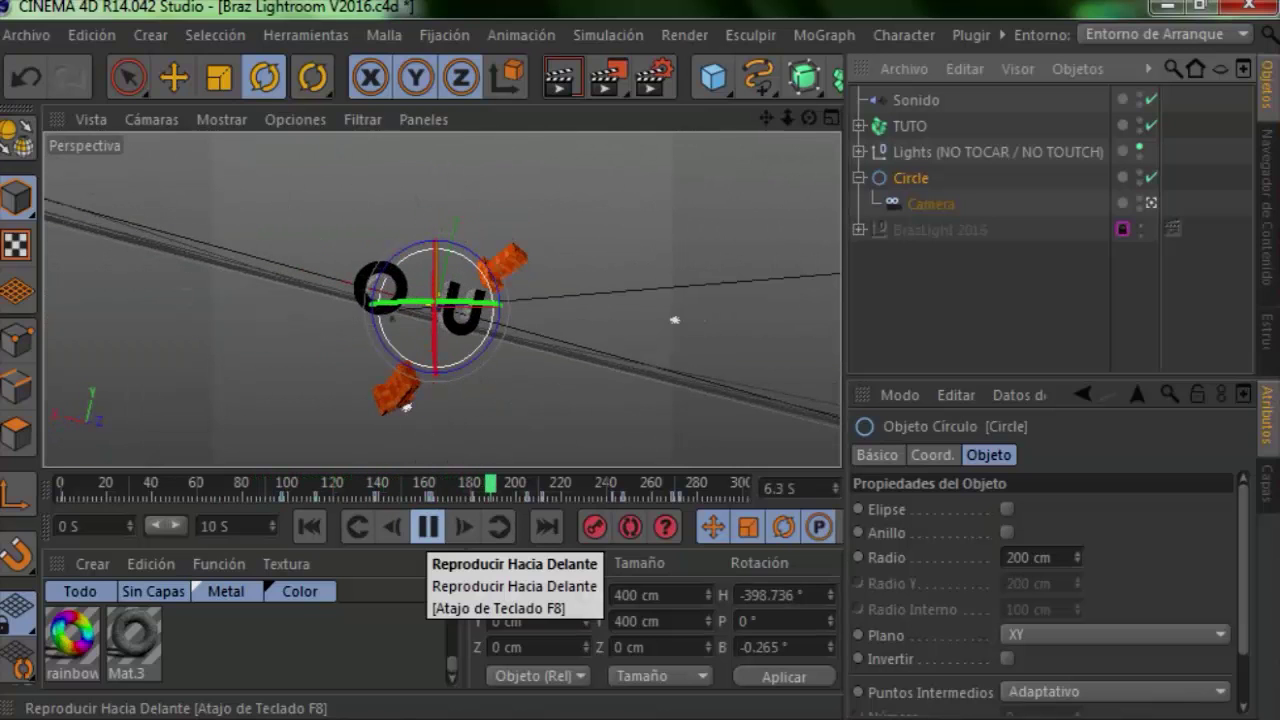
click(428, 527)
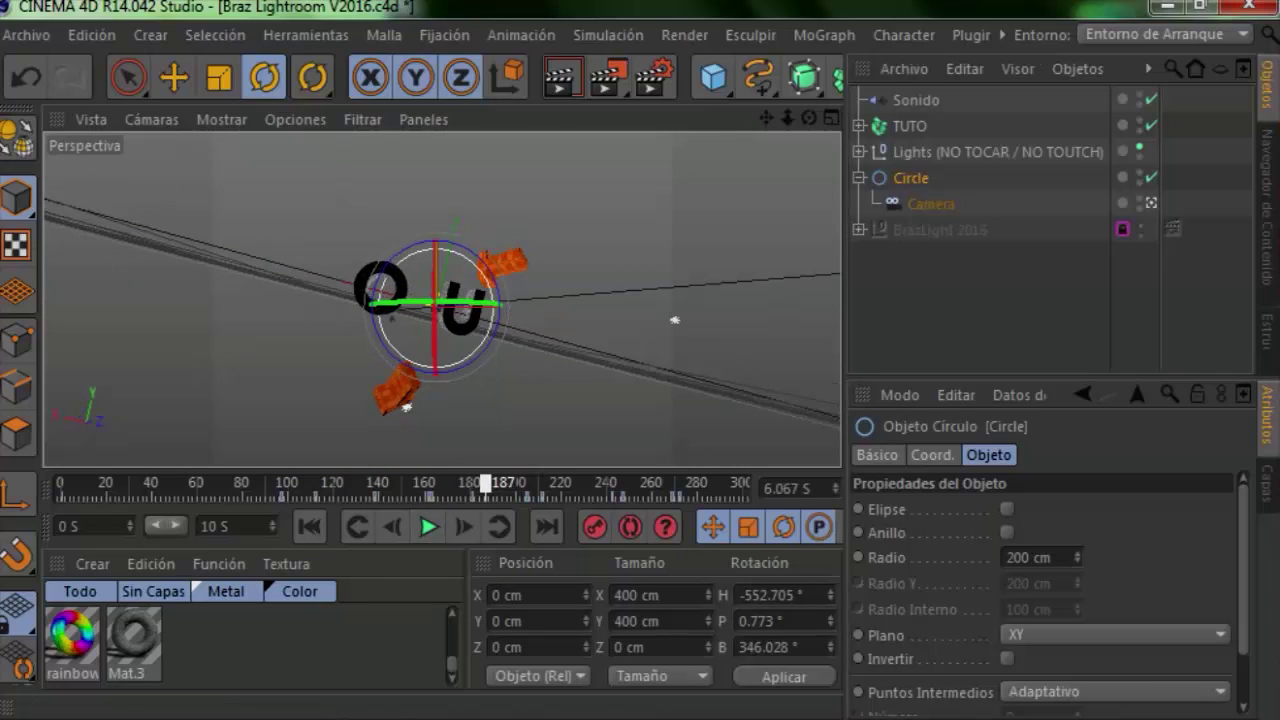
key(g)
key(g)
key(g)
key(g)
key(g)
key(g)
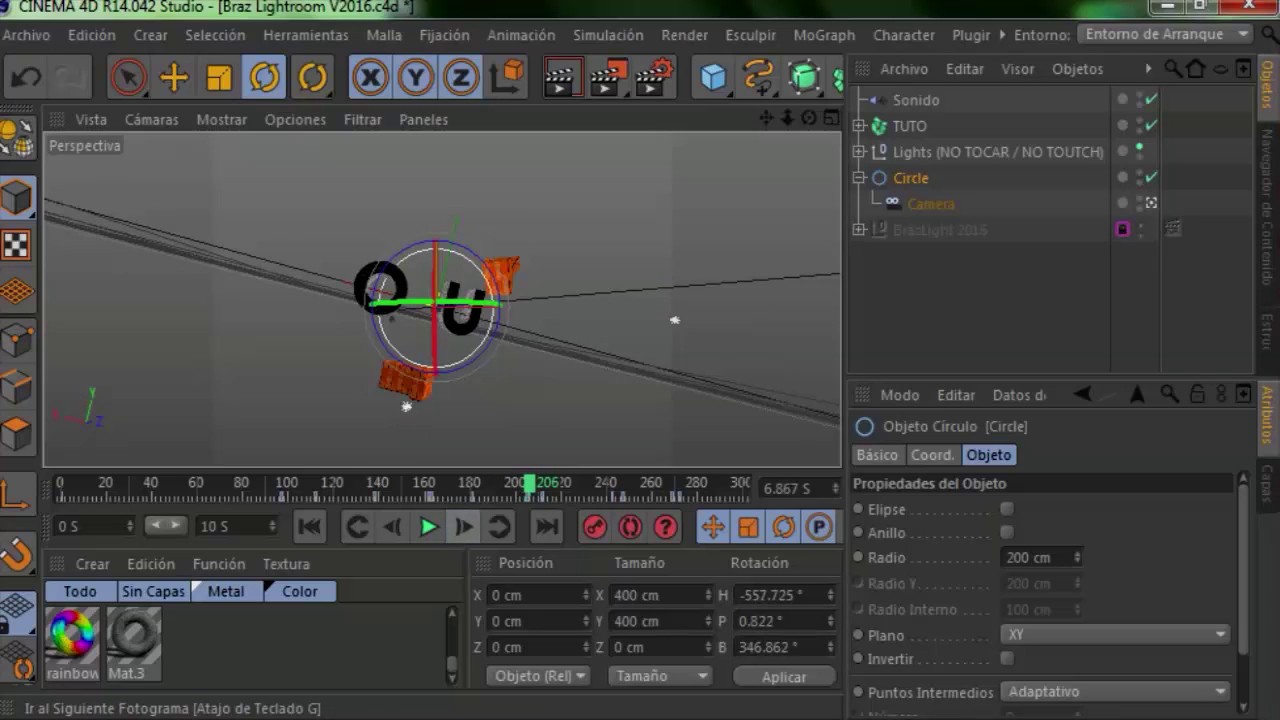
key(f)
key(f)
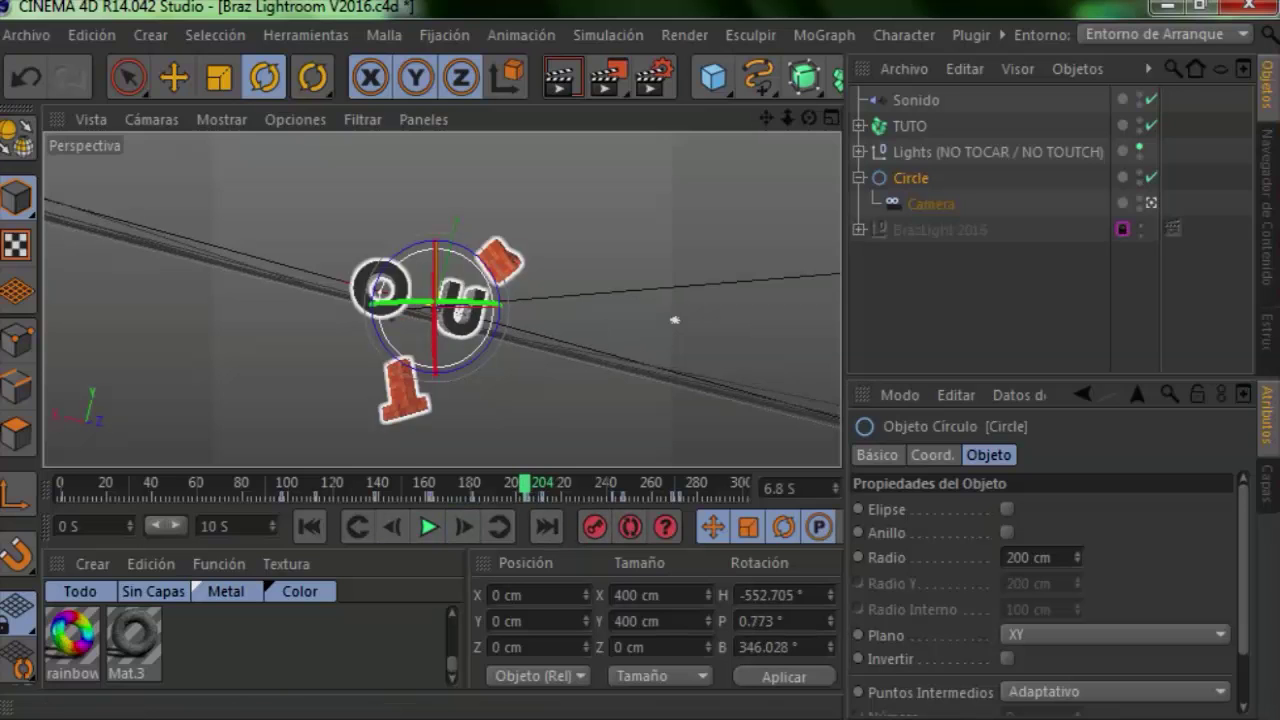
drag(674, 320, 762, 320)
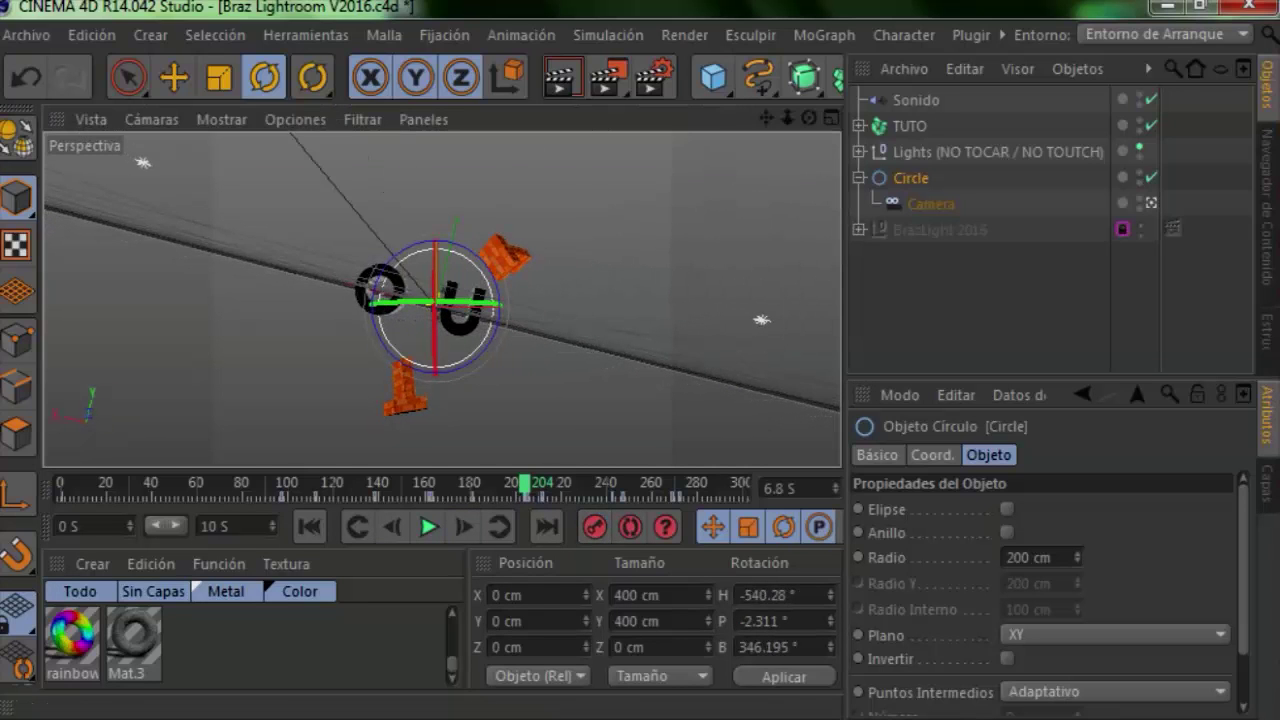
Near frame 241, nudge the Circle about -1.6° to H -728.436°, P 0.29°, B 373.99°
key(ctrl+f)
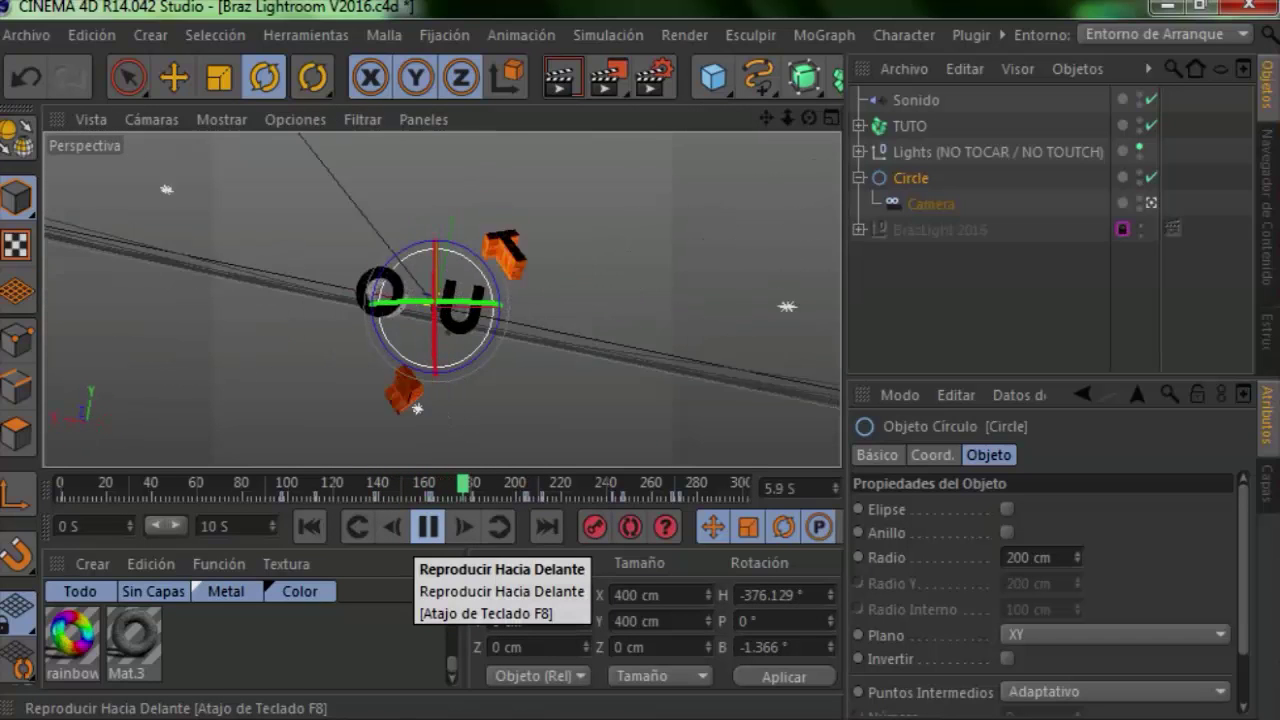
click(428, 526)
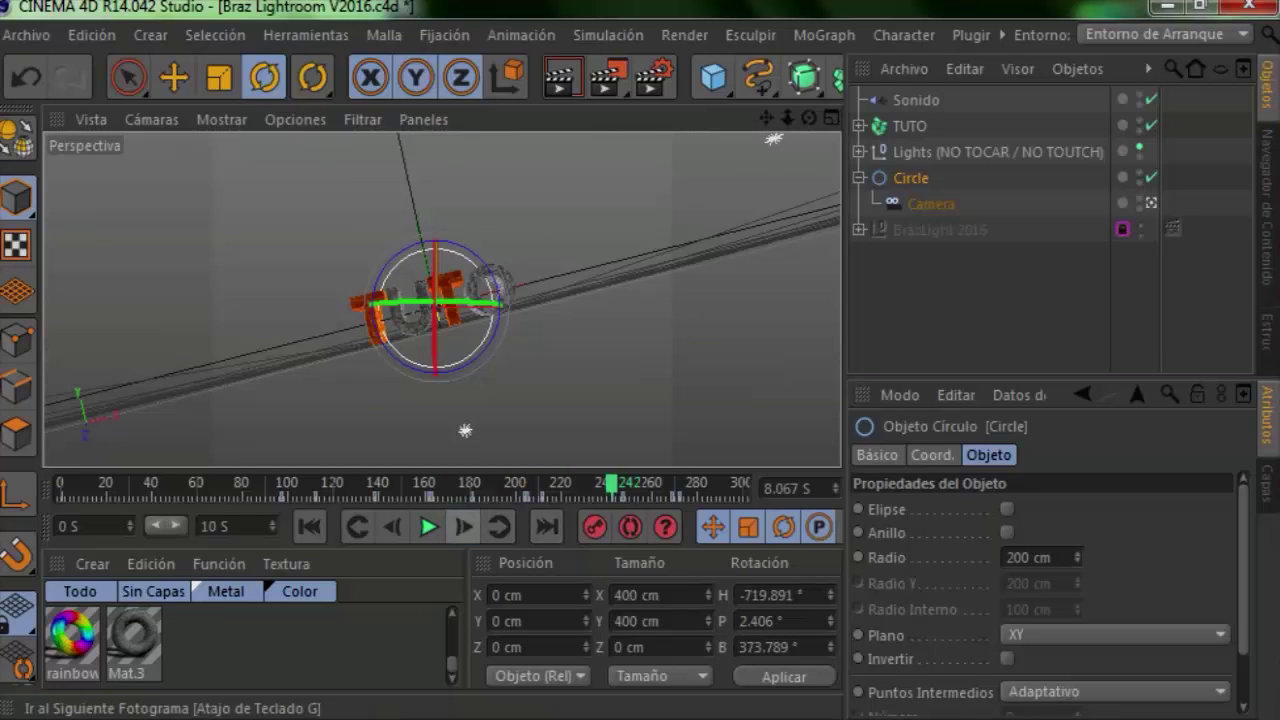
click(463, 526)
click(463, 526)
click(392, 526)
click(392, 526)
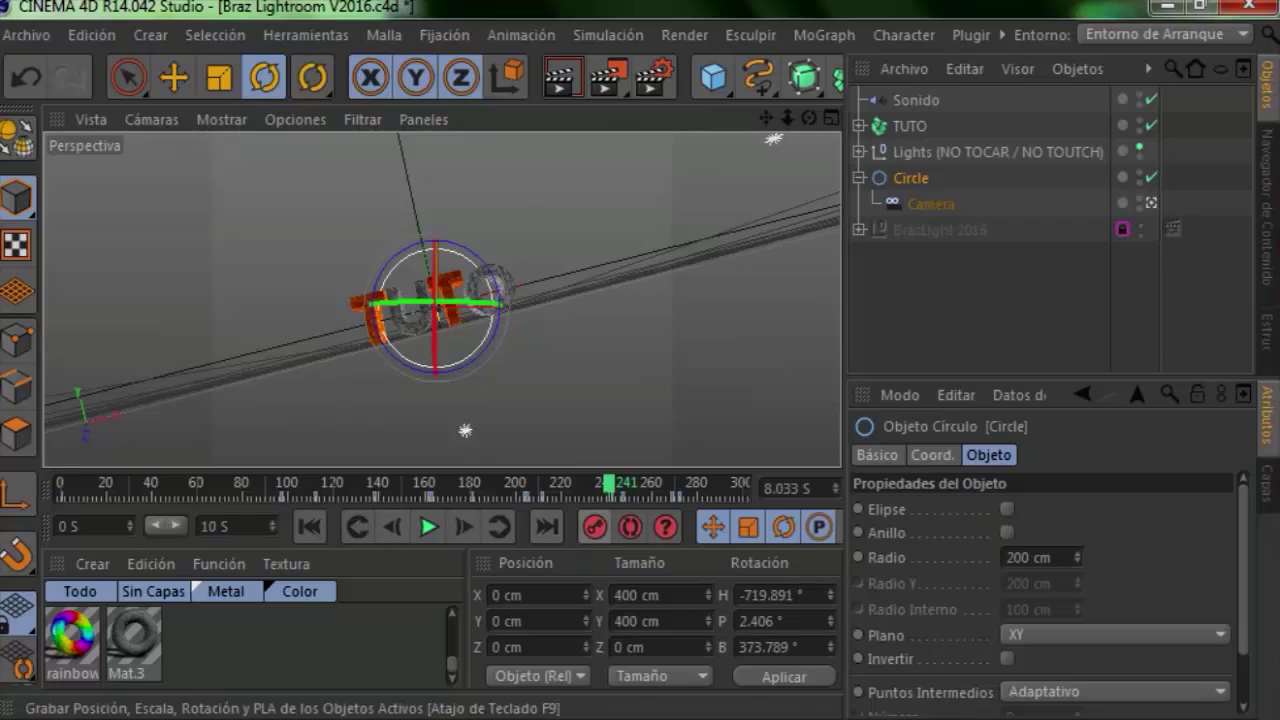
drag(470, 300, 430, 275)
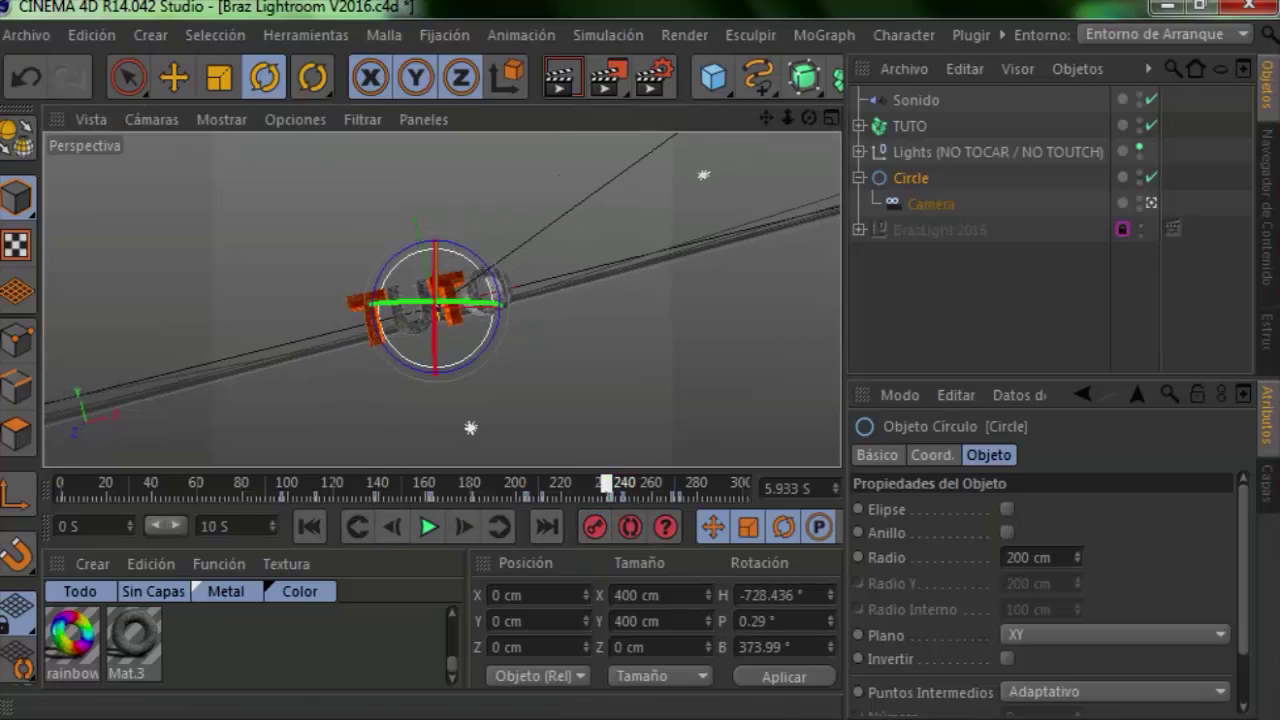
At frame 268, rotate the camera Circle about -4.4°
click(417, 483)
click(428, 527)
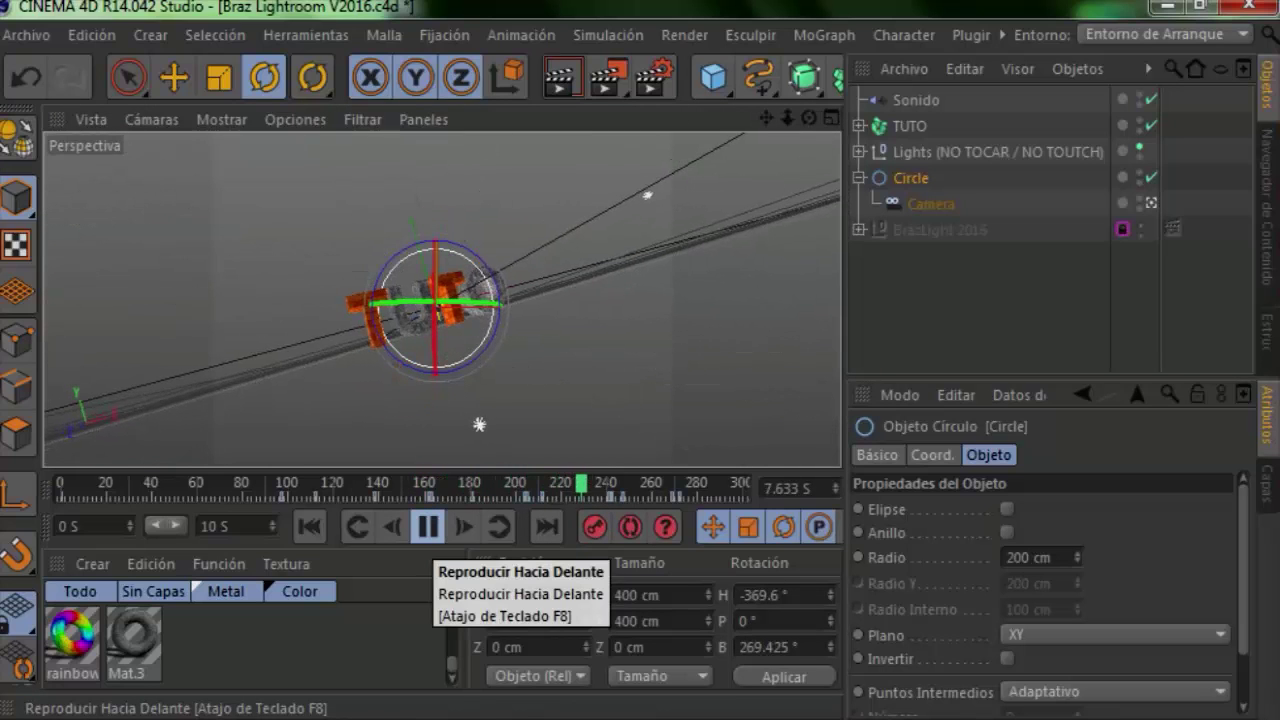
click(428, 527)
click(428, 527)
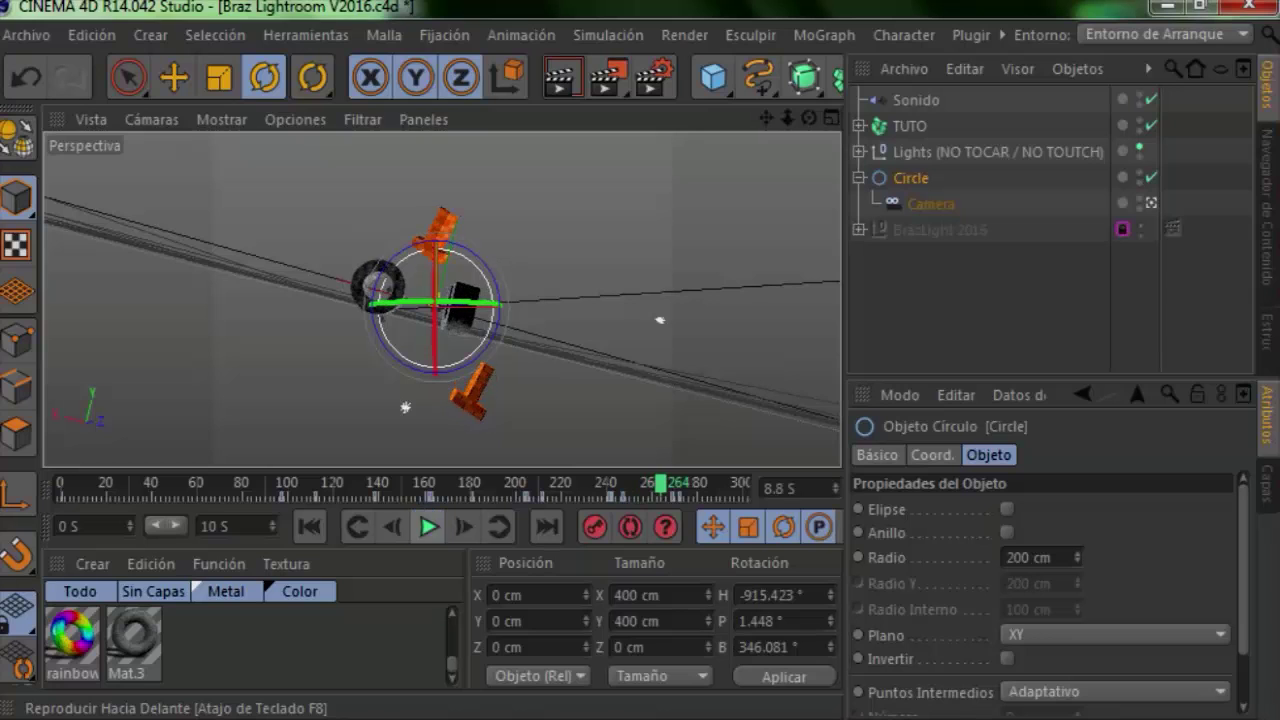
click(428, 527)
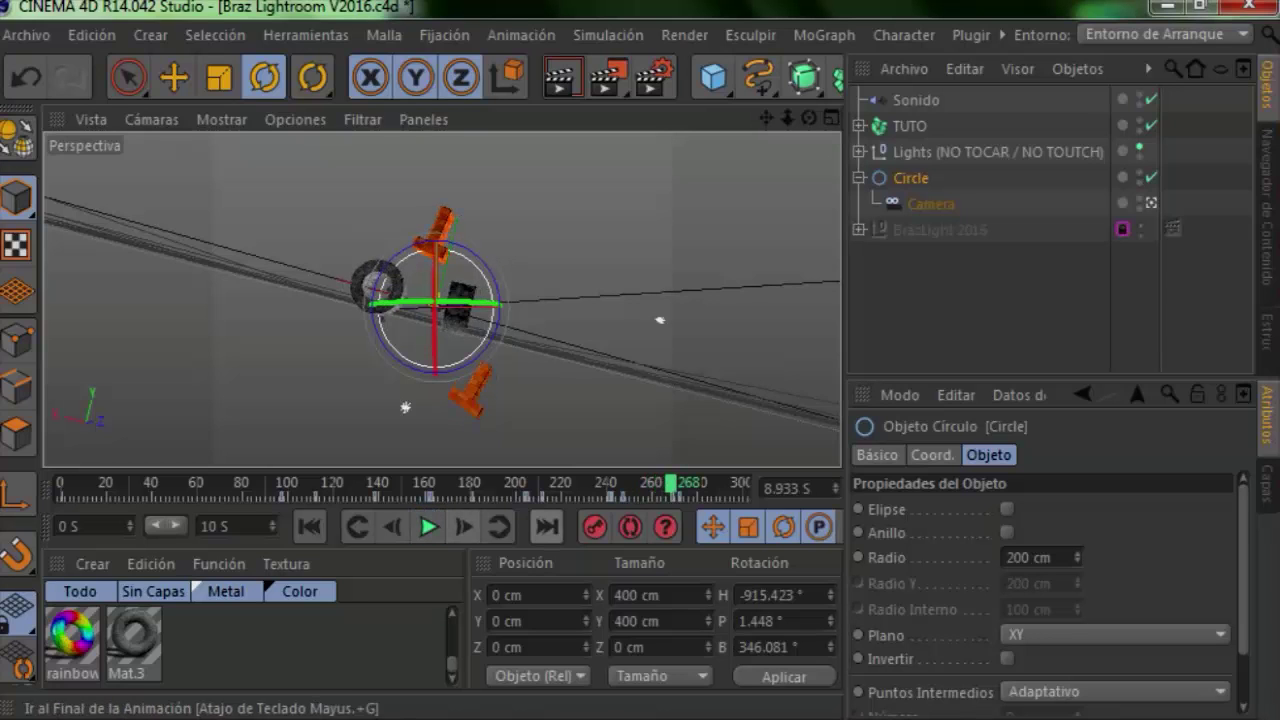
drag(480, 302, 460, 290)
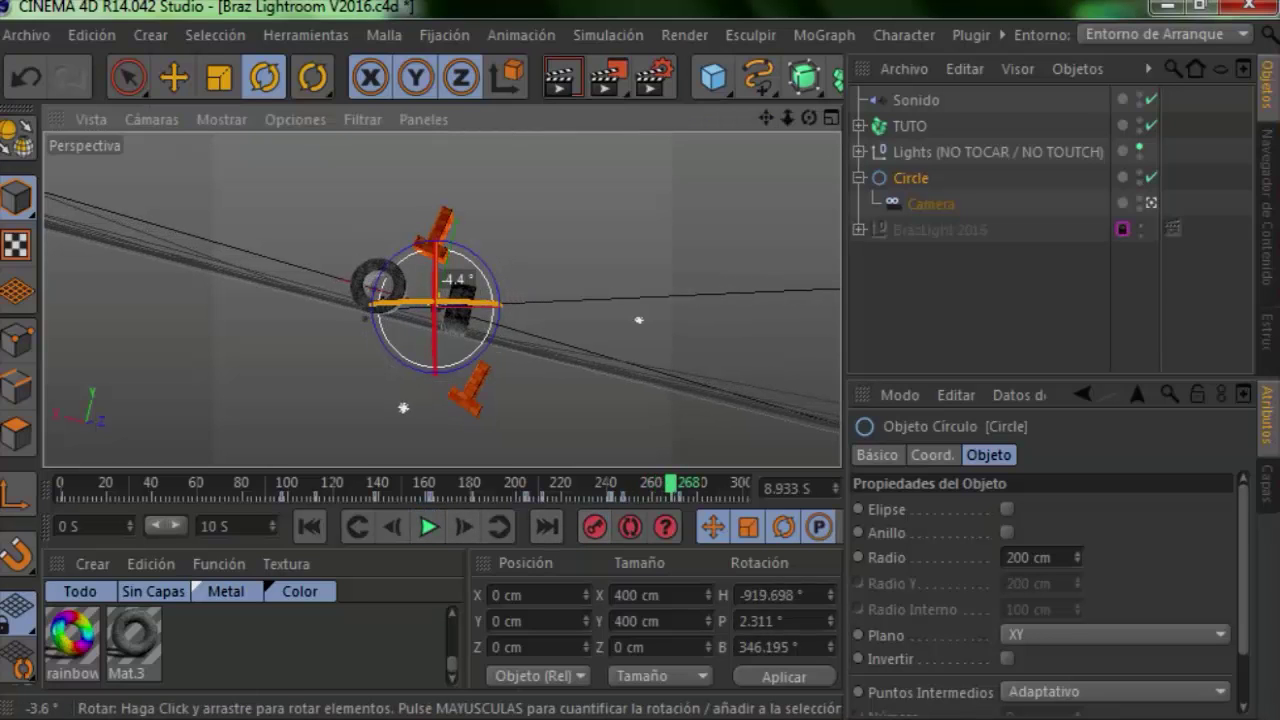
drag(638, 320, 616, 320)
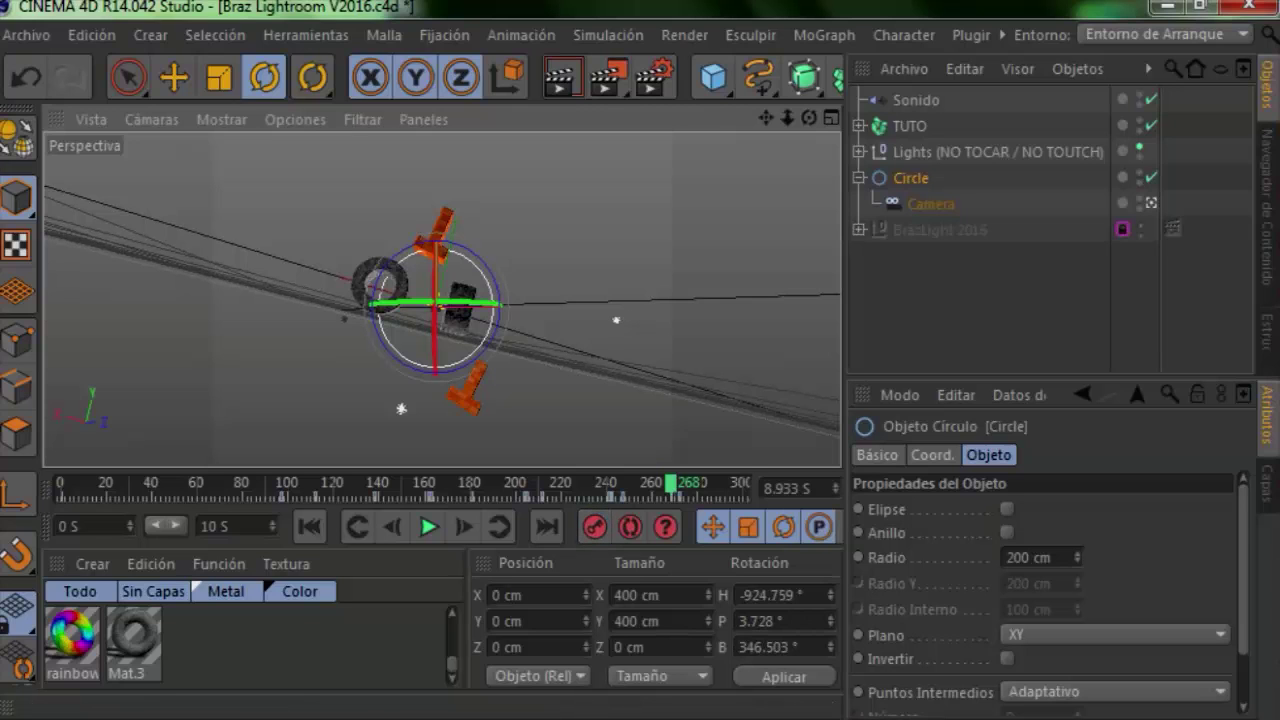
At the animation's end, rotate the Circle further to near H -1090°, then rewind to frame 0
key(F8)
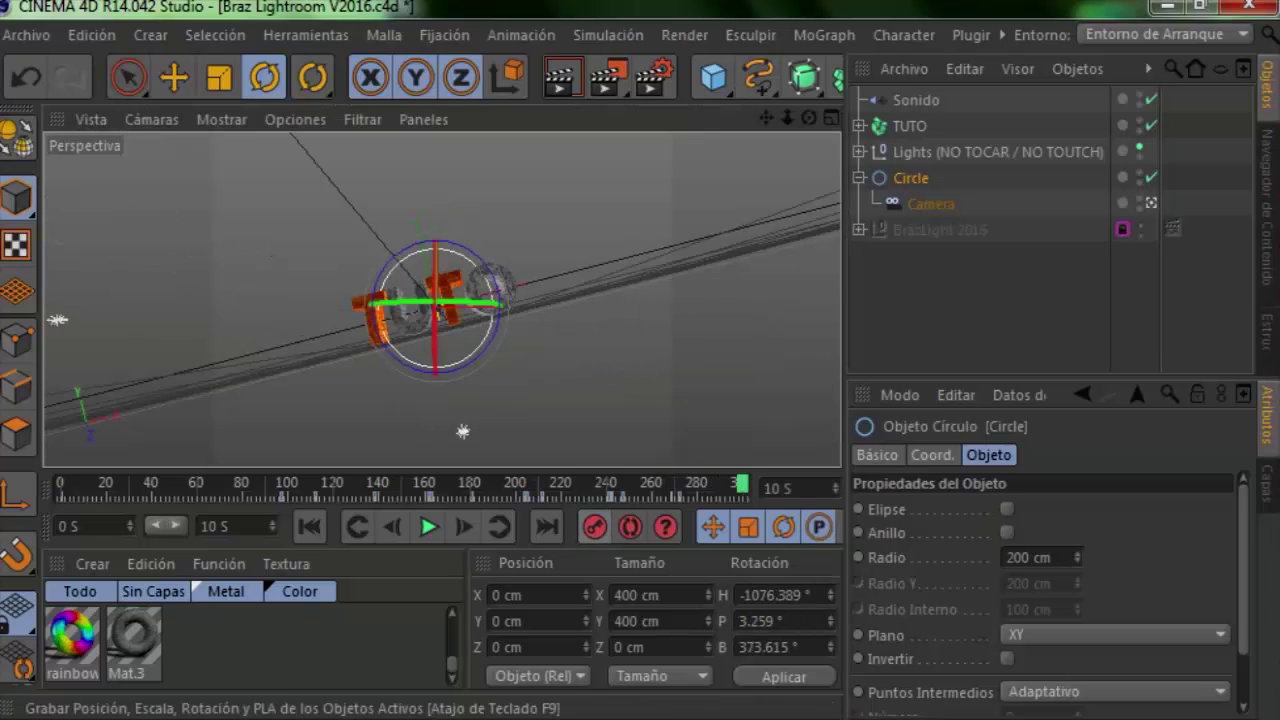
drag(490, 300, 457, 280)
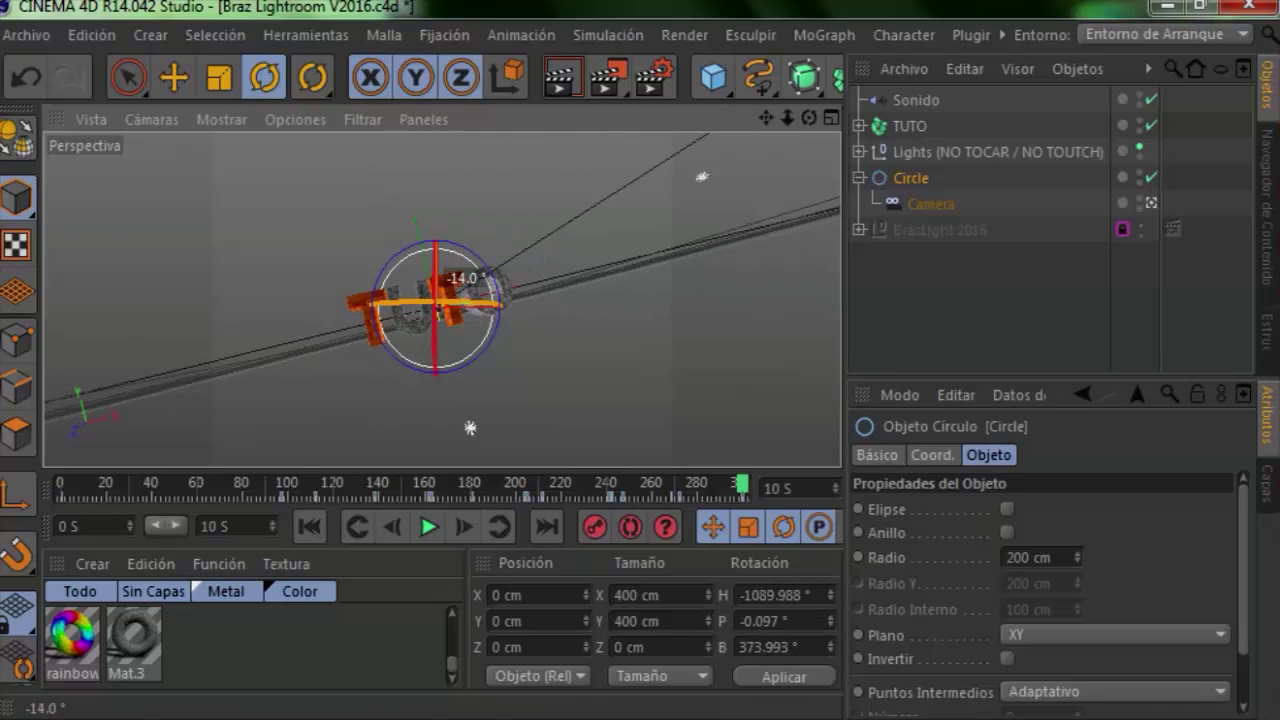
drag(741, 487, 17, 490)
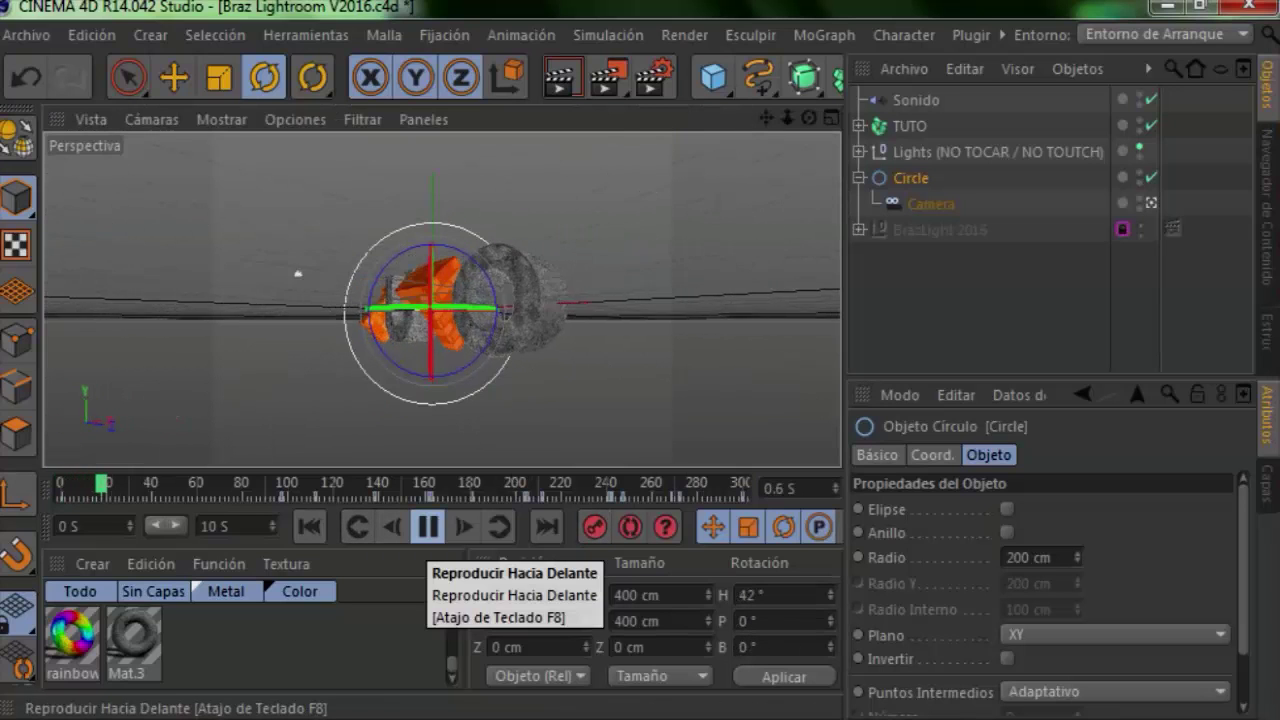
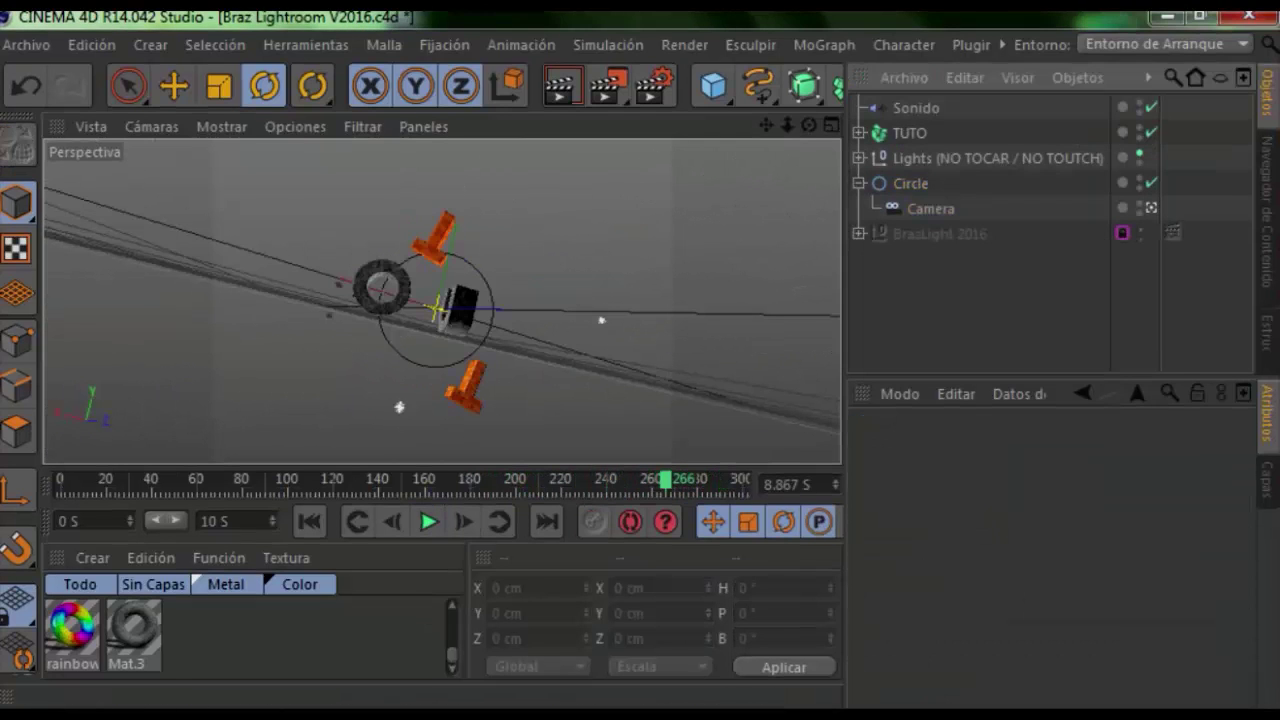
Add a Plano (Plane) effector to the selected TUTO fracture
click(824, 44)
key(Escape)
click(910, 133)
click(824, 44)
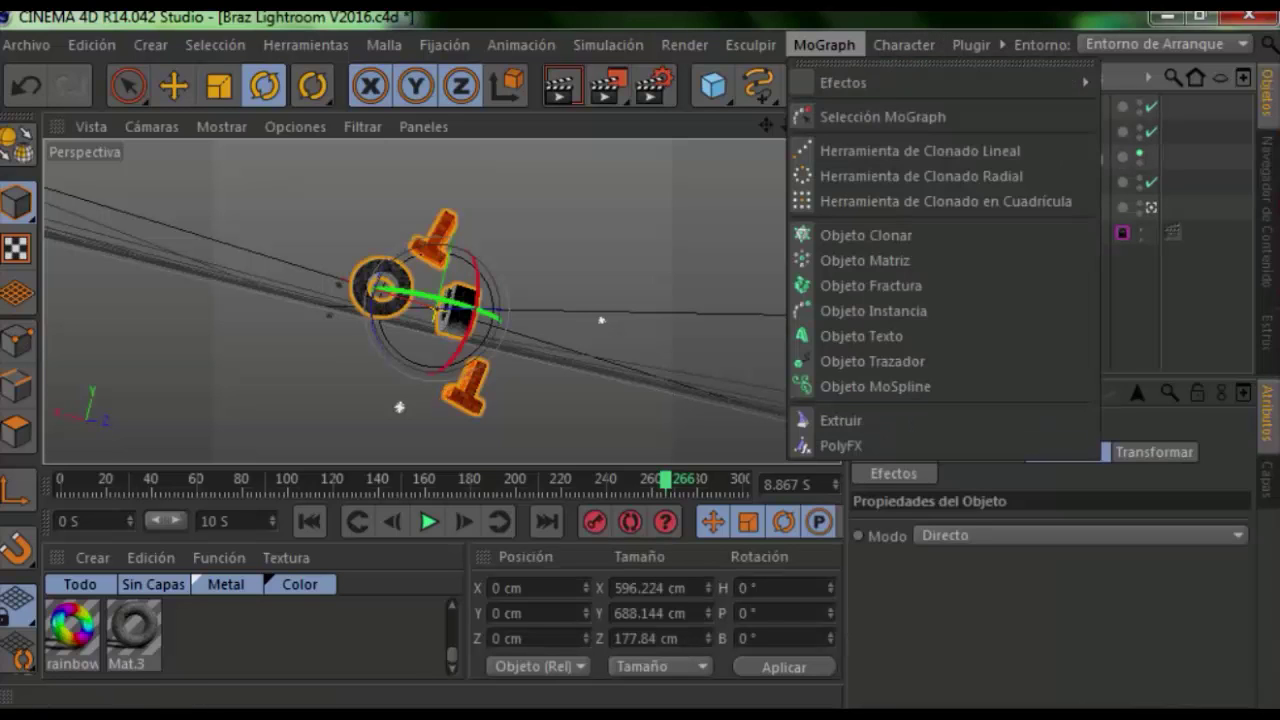
click(1144, 116)
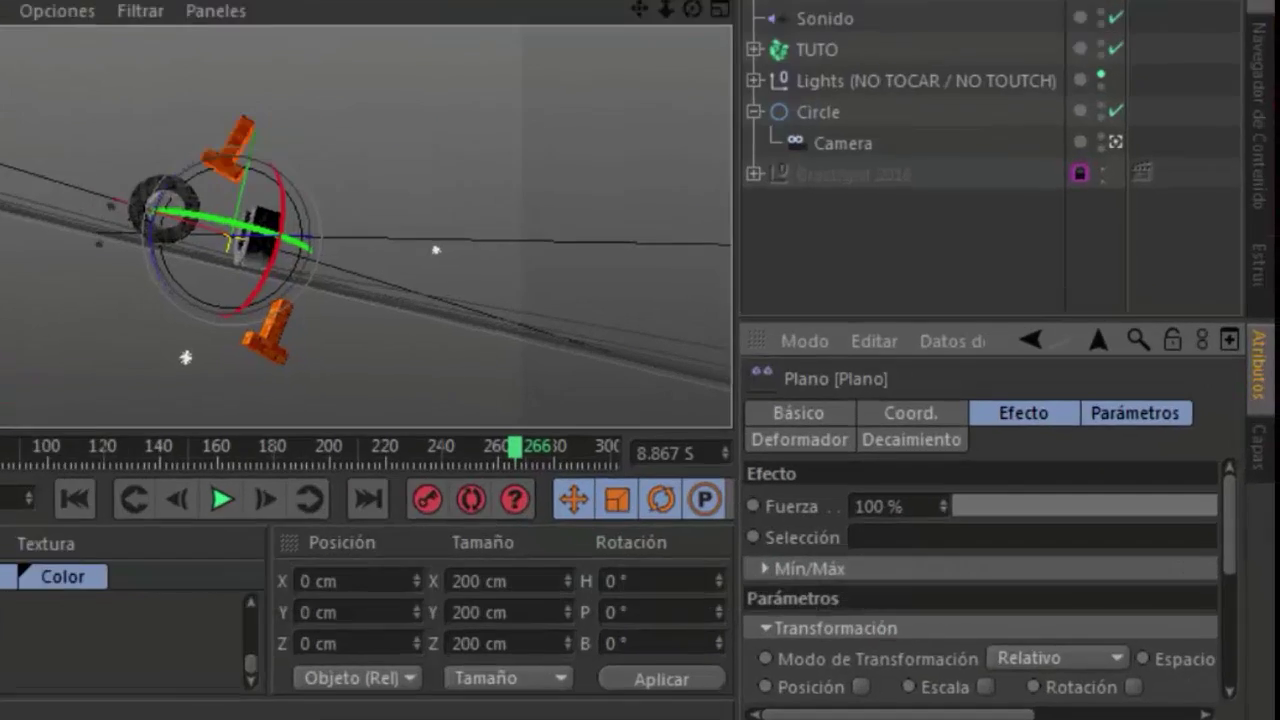
Set the Plane effector's falloff shape to Caja (box)
click(986, 473)
click(585, 398)
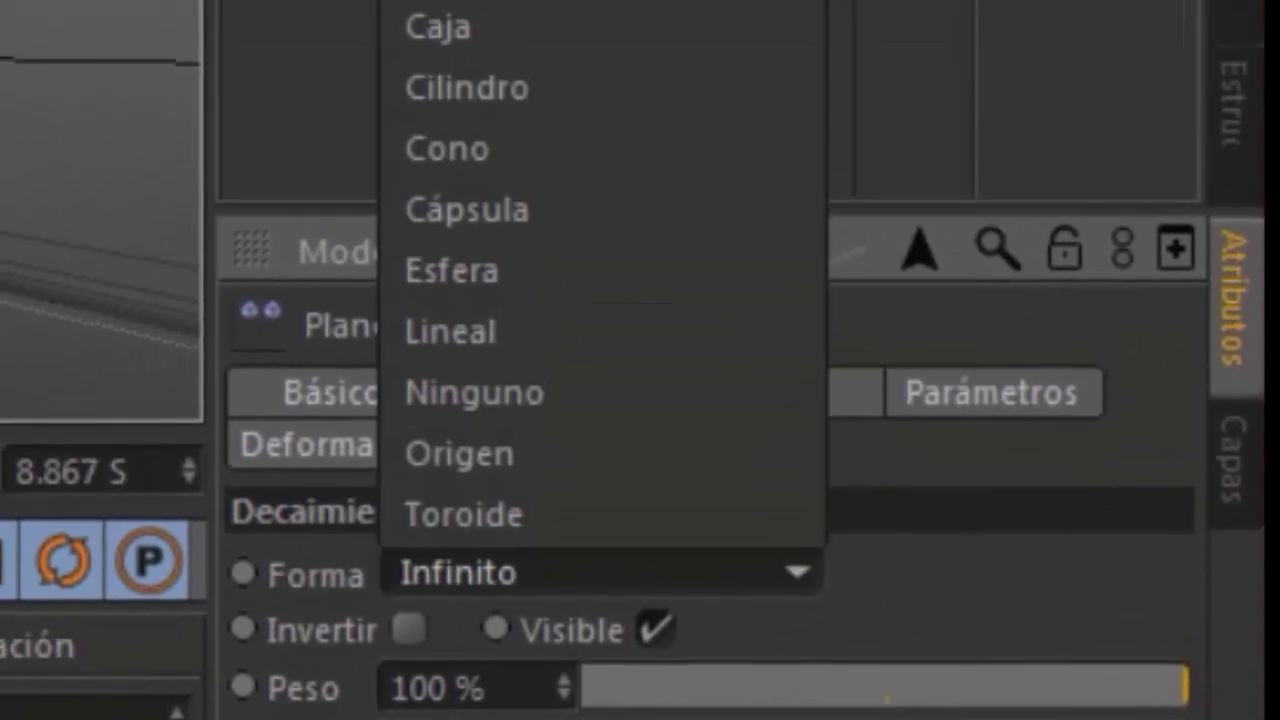
click(440, 5)
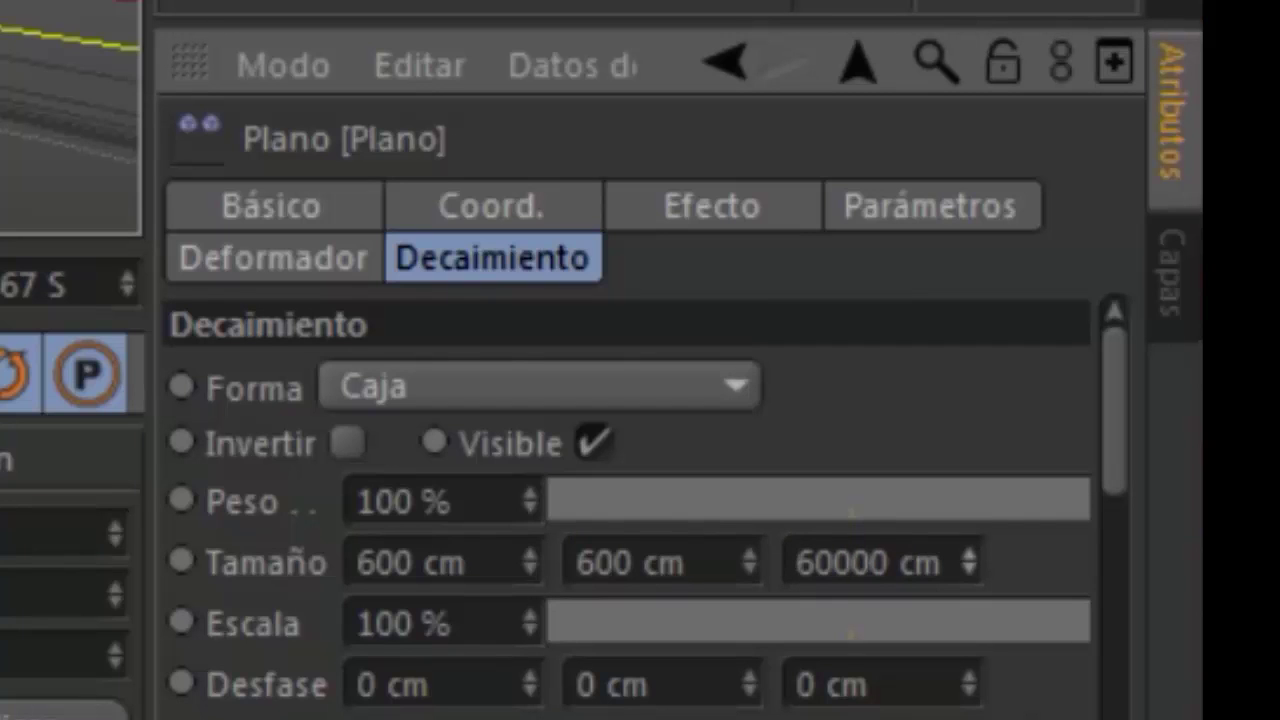
Make the box falloff 600 cm deep and enable uniform Escala of -1 on the effector
click(868, 563)
text(600)
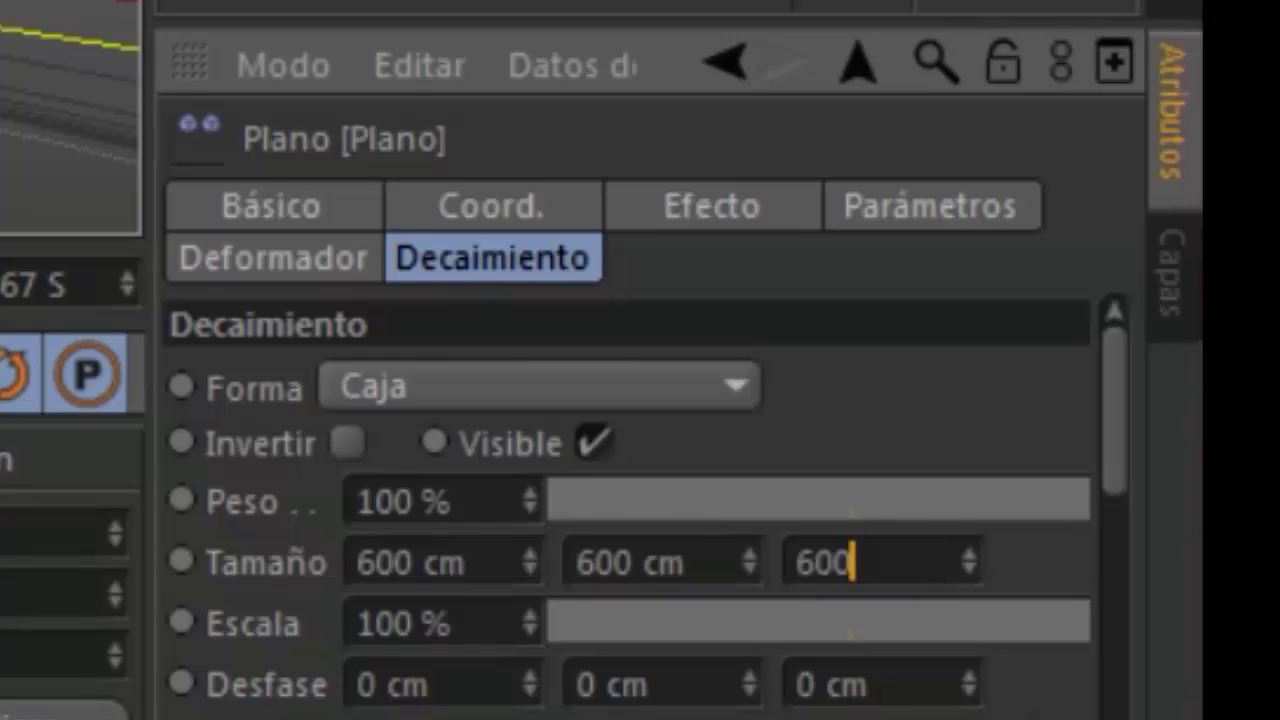
click(273, 258)
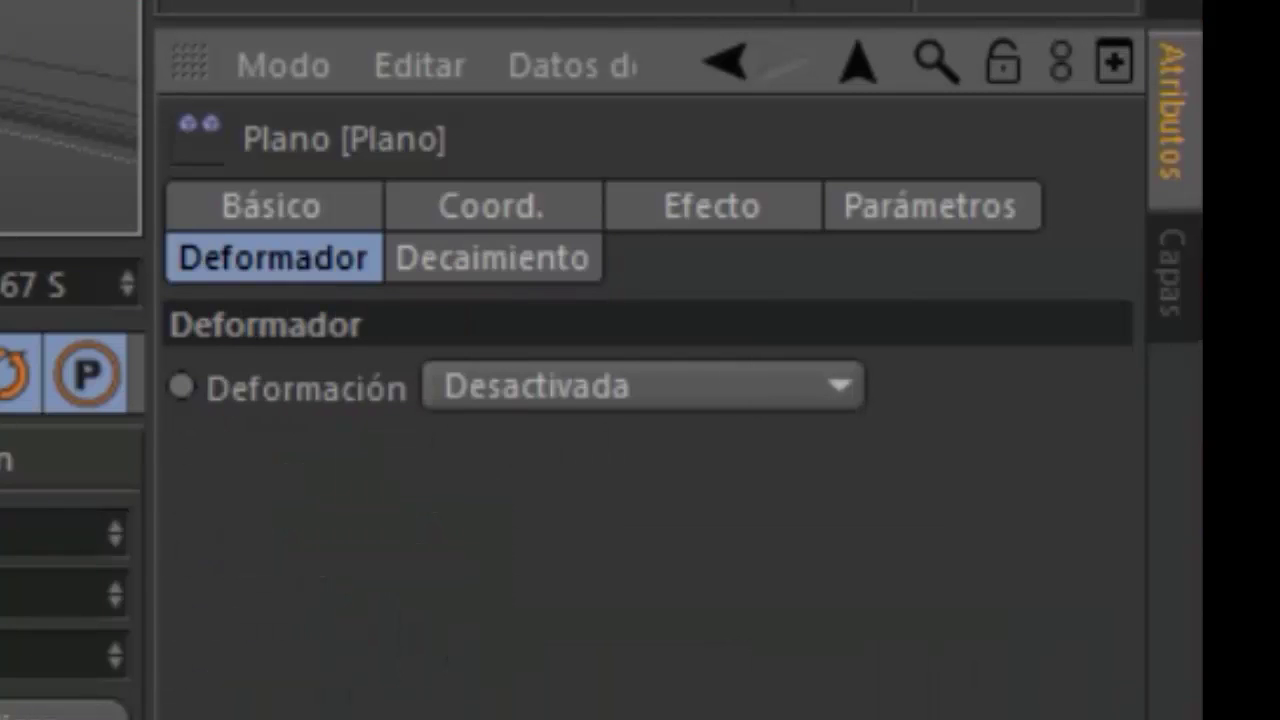
click(930, 206)
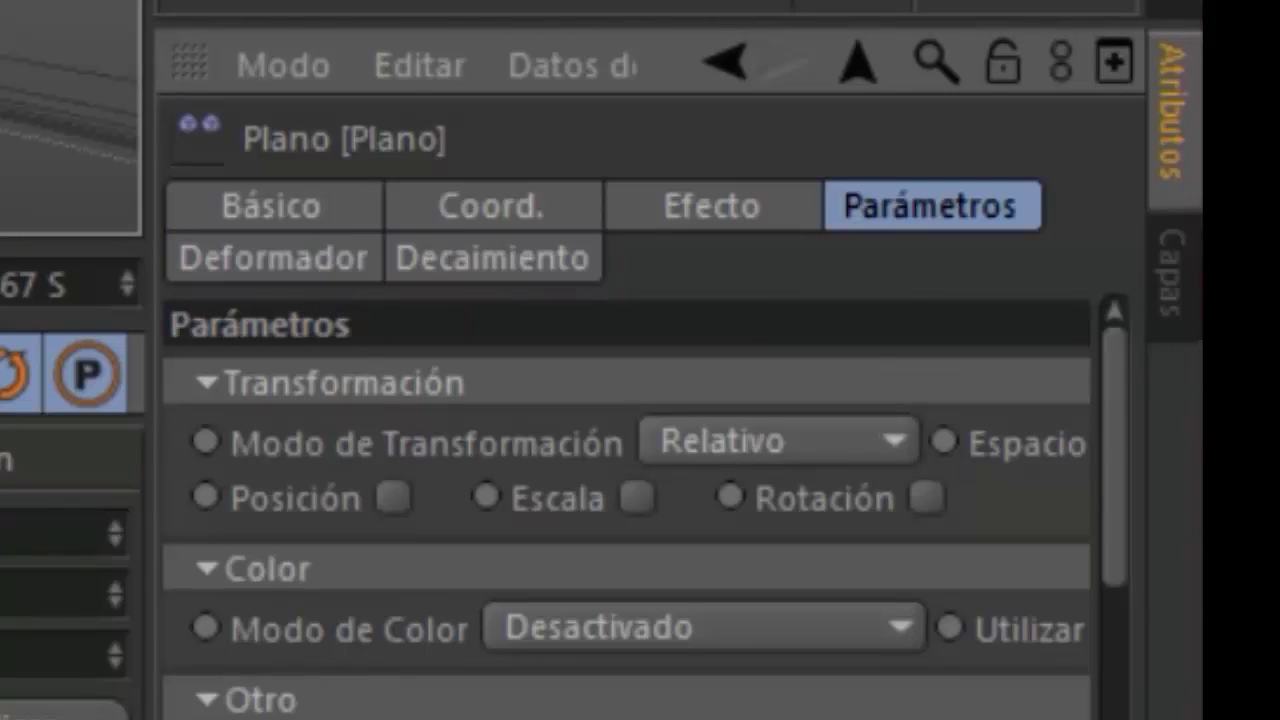
click(636, 498)
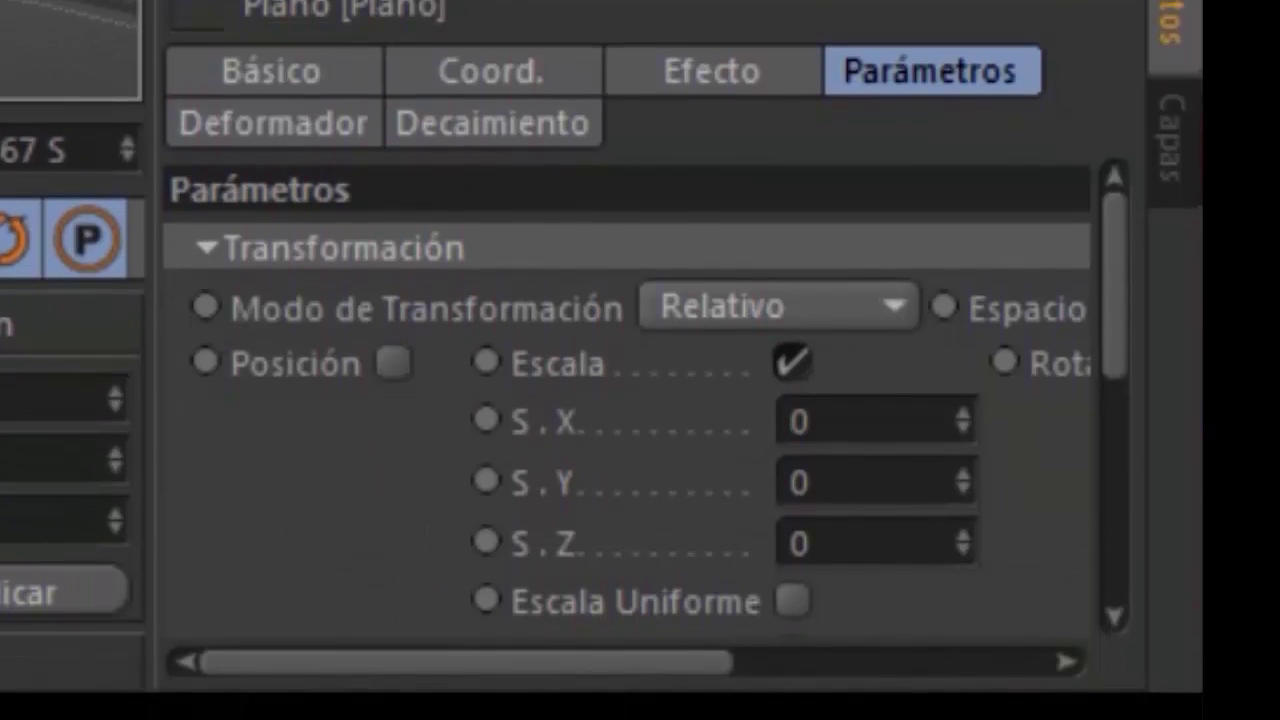
click(792, 463)
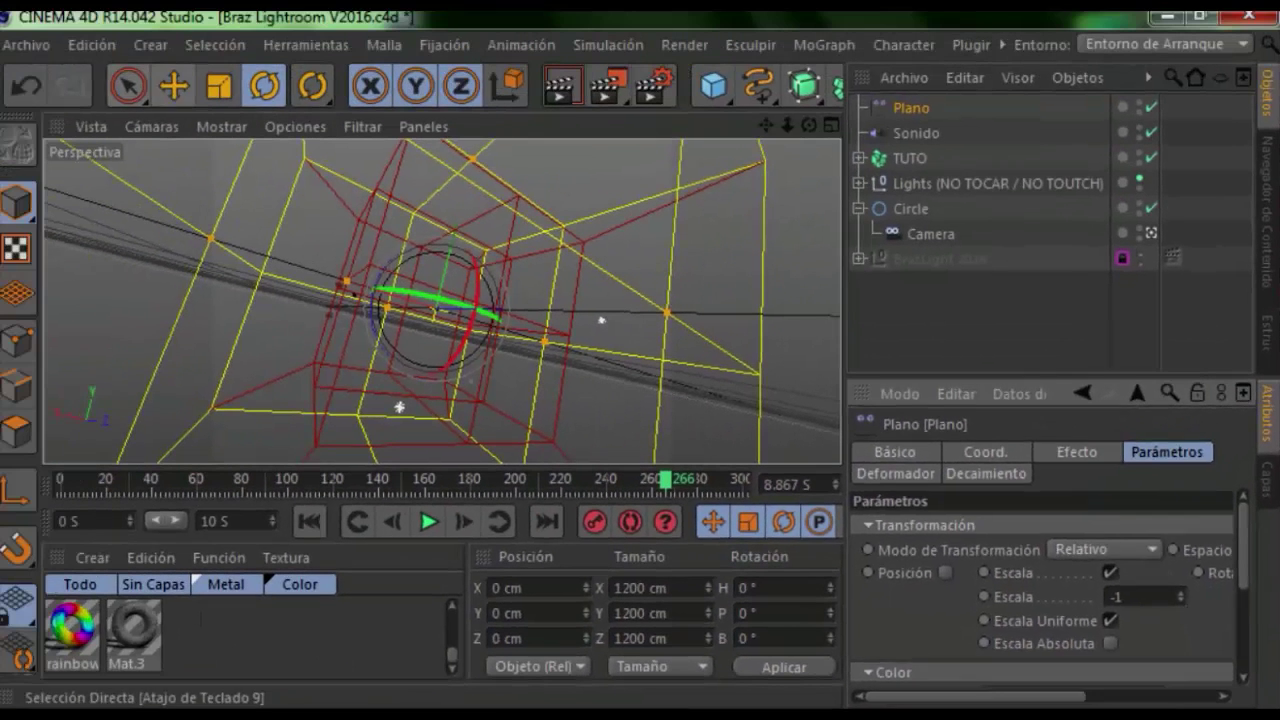
Animate the Plano effector from frame 0 to frame 24, moving it along X to 1179 cm
key(e)
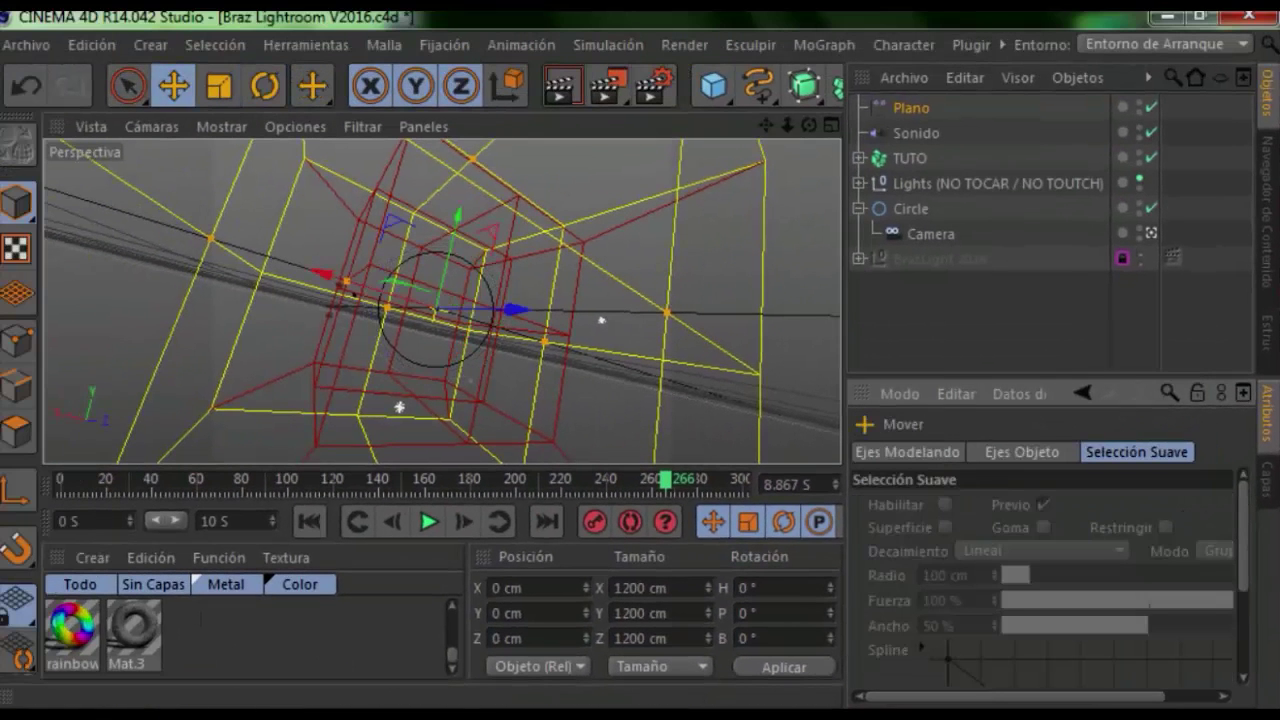
key(shift+f)
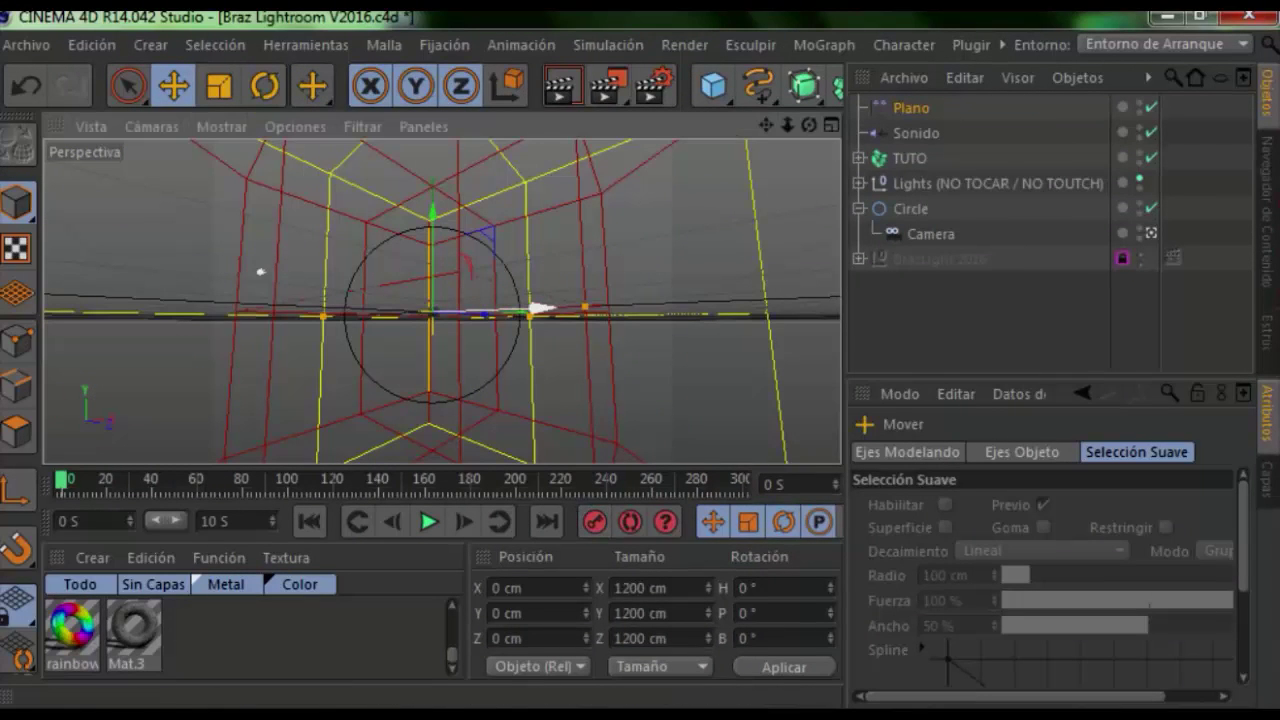
key(F8)
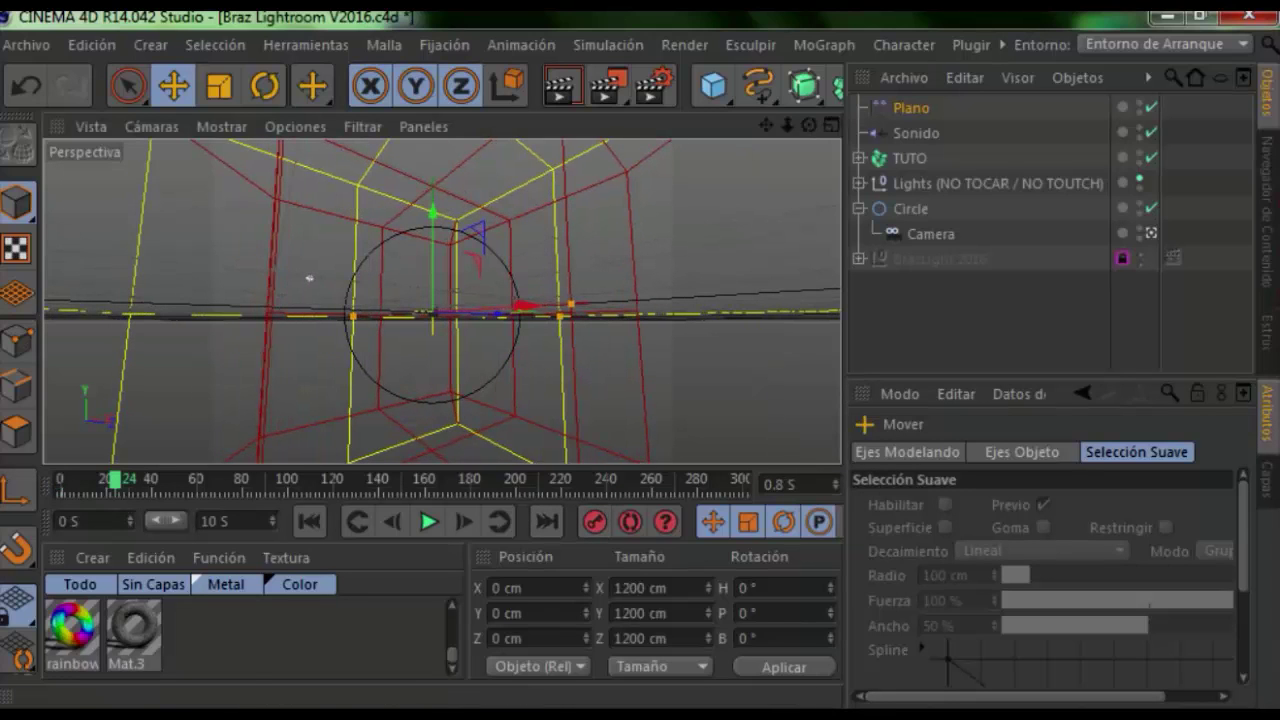
drag(400, 322, 587, 320)
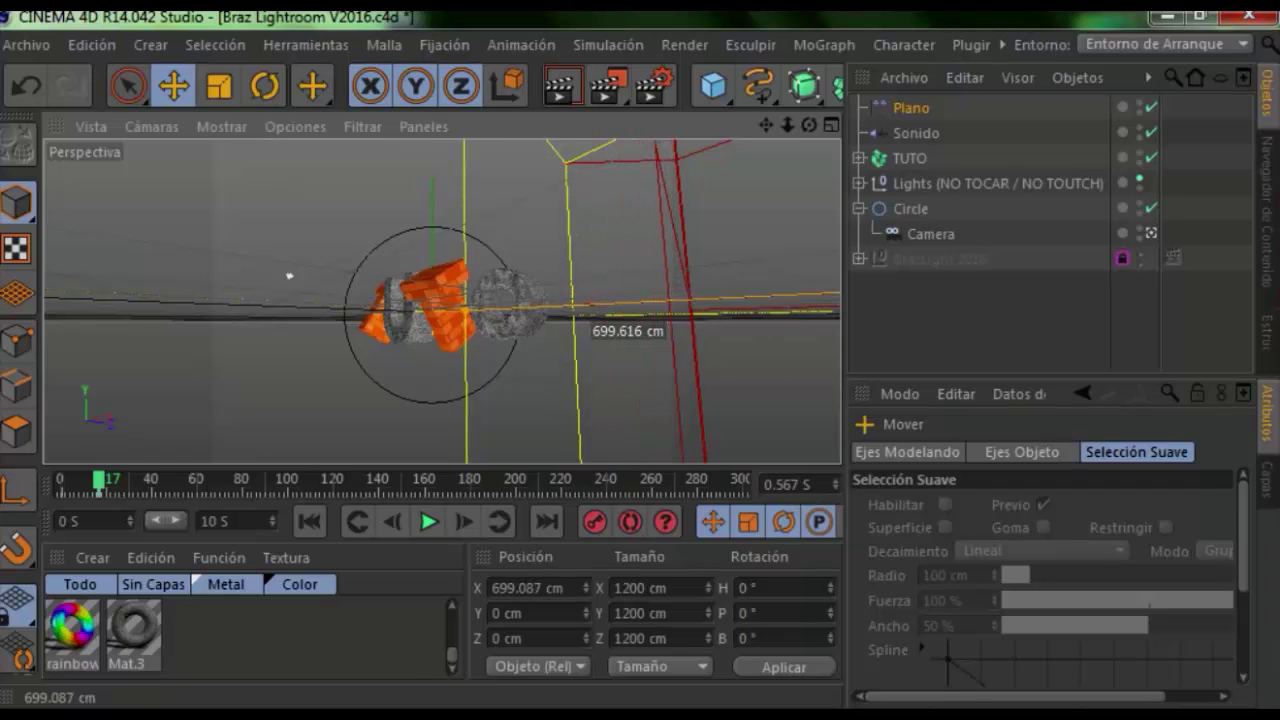
drag(588, 320, 590, 320)
mouse_move(300, 280)
alt+mouse_down()
mouse_move(422, 193)
mouse_move(445, 305)
mouse_move(740, 148)
alt+mouse_up()
drag(652, 260, 680, 280)
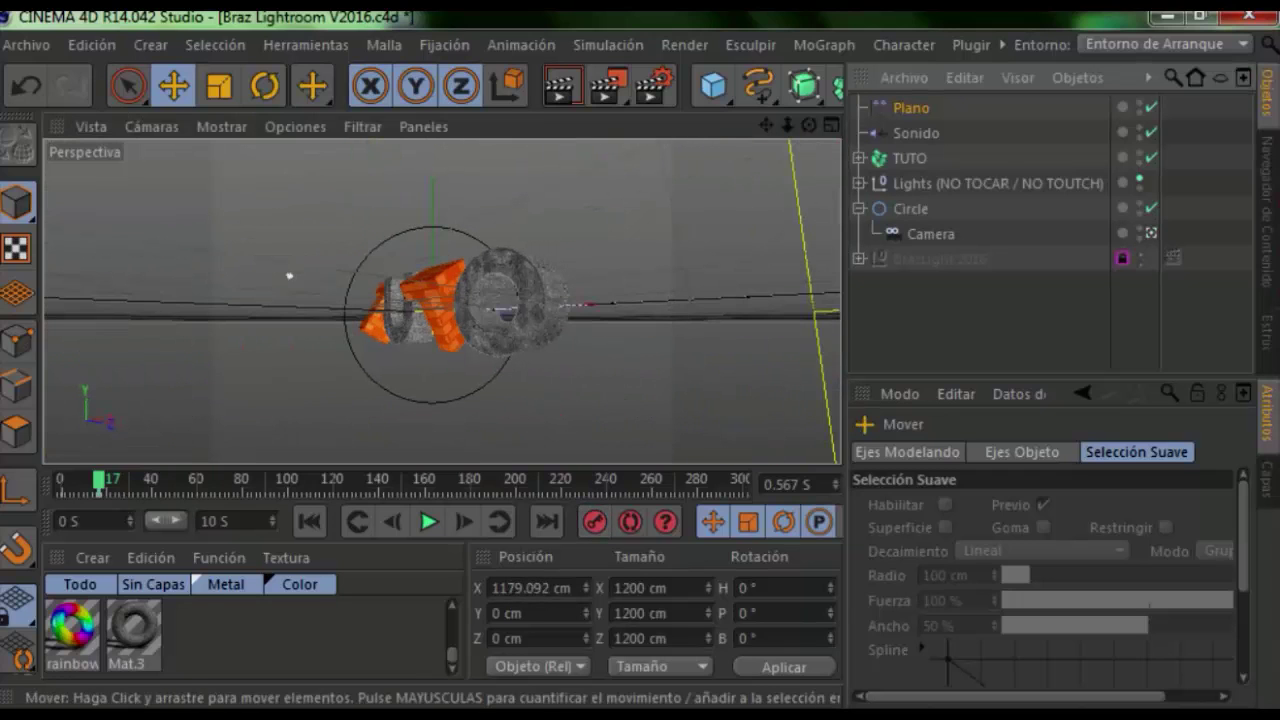
Play back the Plane effector animation to review the sweep
click(428, 521)
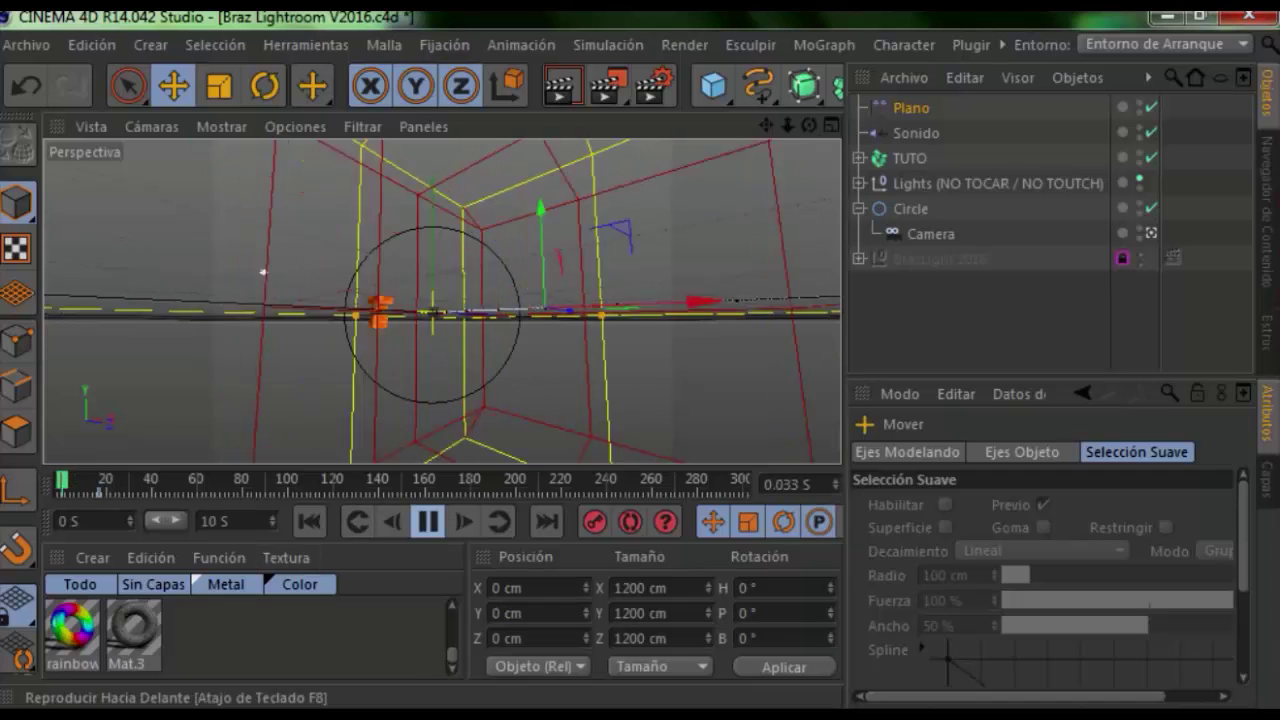
click(428, 521)
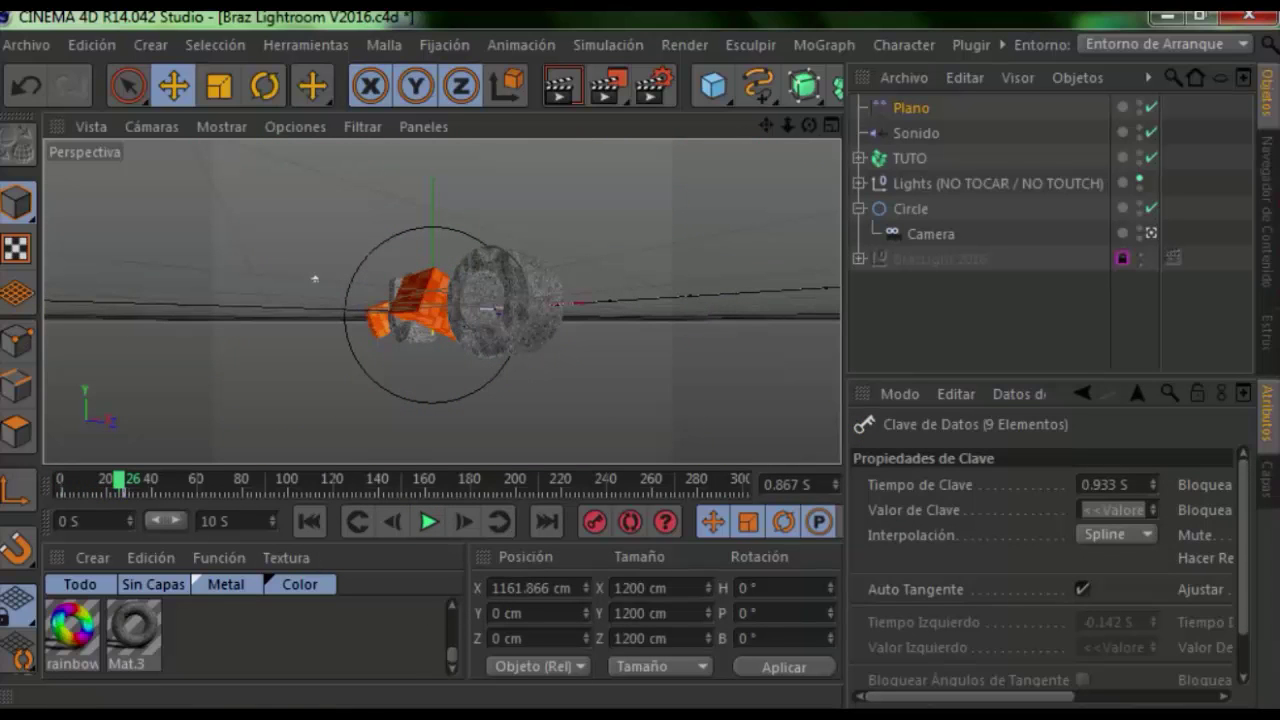
click(428, 521)
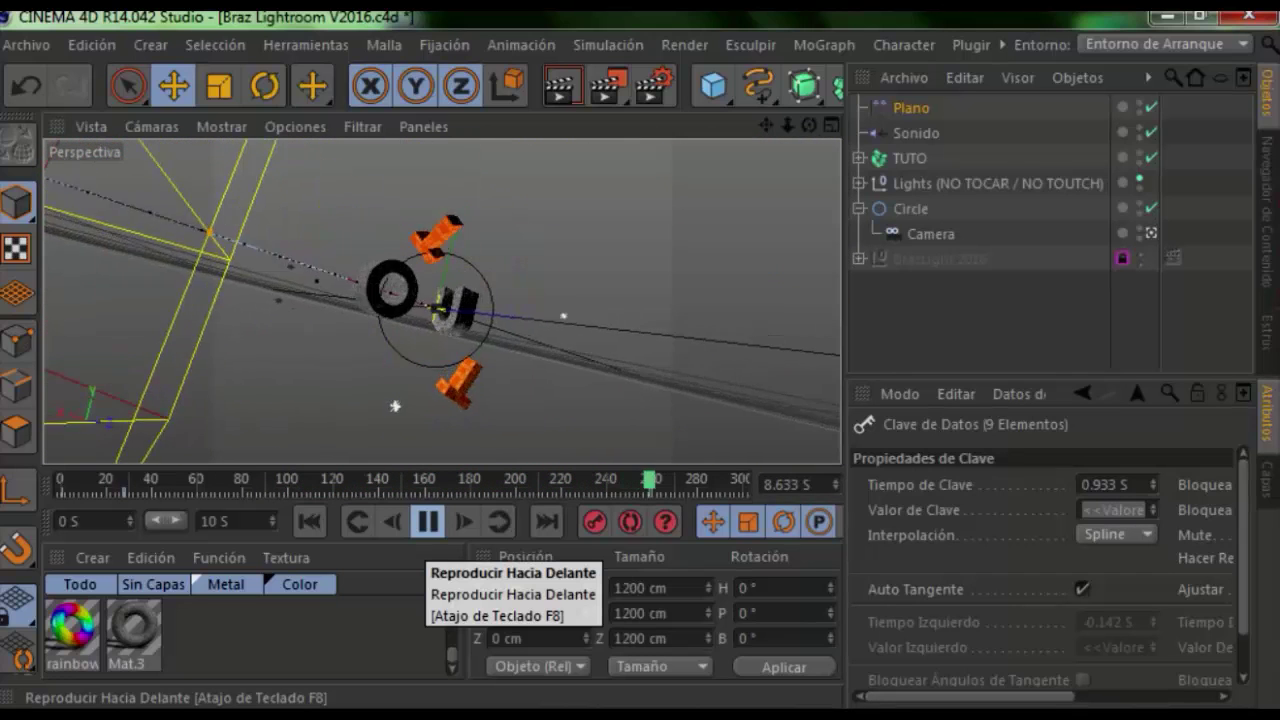
click(427, 521)
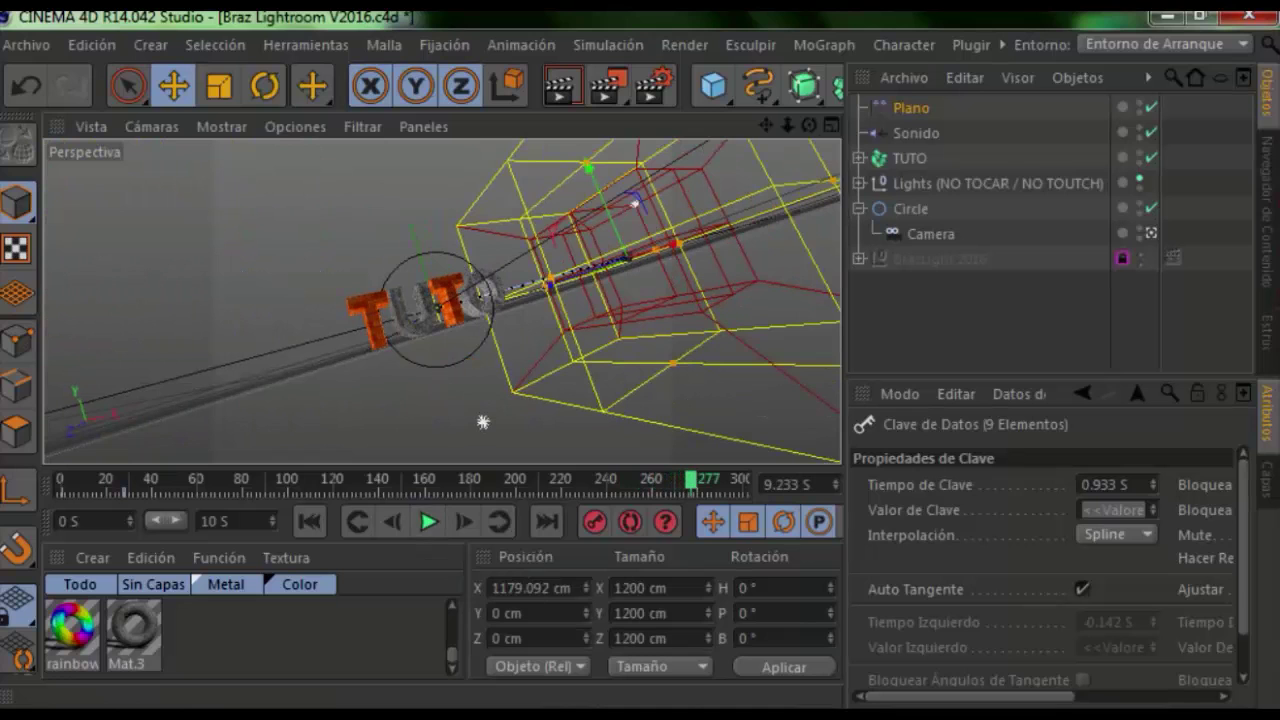
key(f)
key(f)
key(f)
key(f)
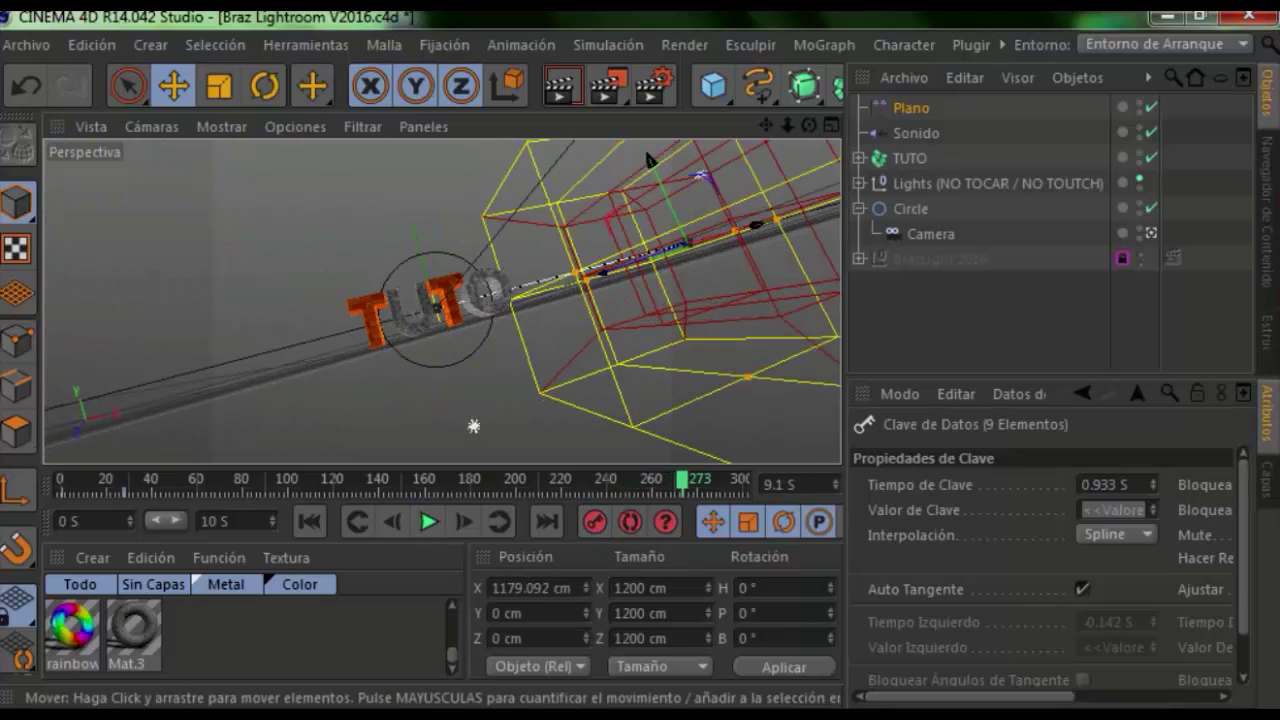
At the last frame, move the Plano effector back to about 33 cm on X and replay
key(shift+g)
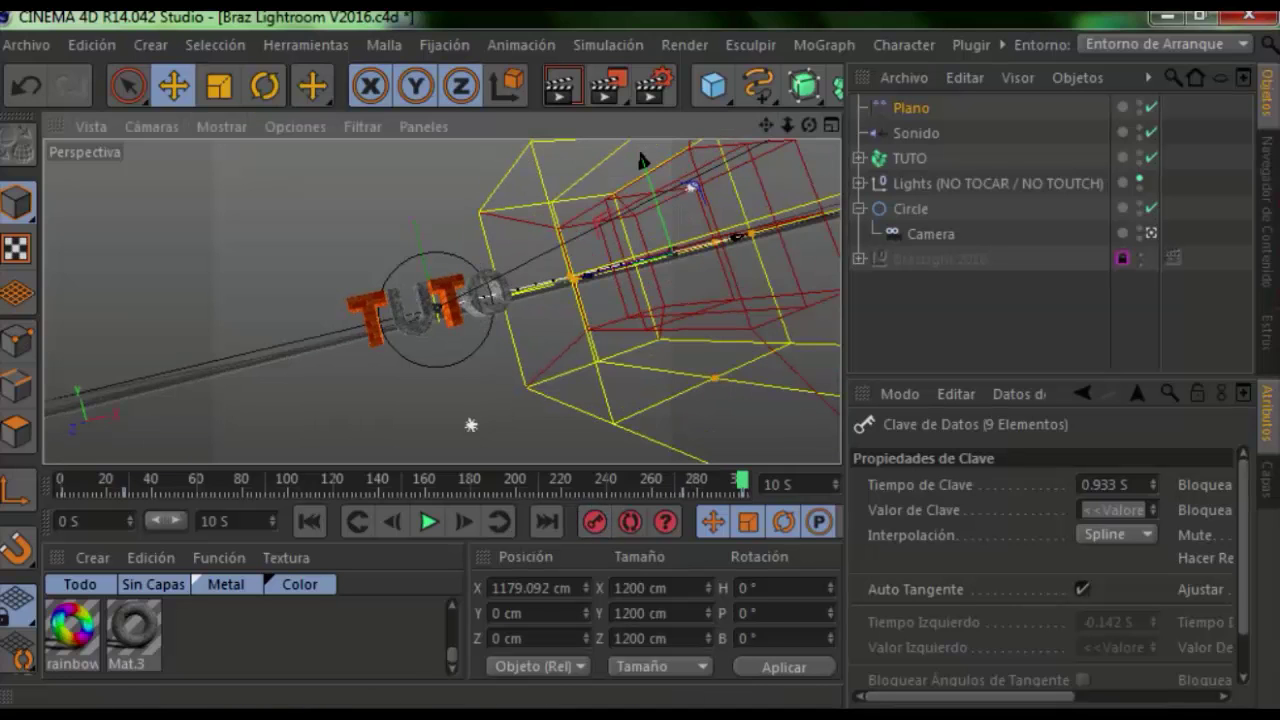
mouse_move(641, 160)
mouse_down()
mouse_move(568, 286)
mouse_move(530, 286)
mouse_up()
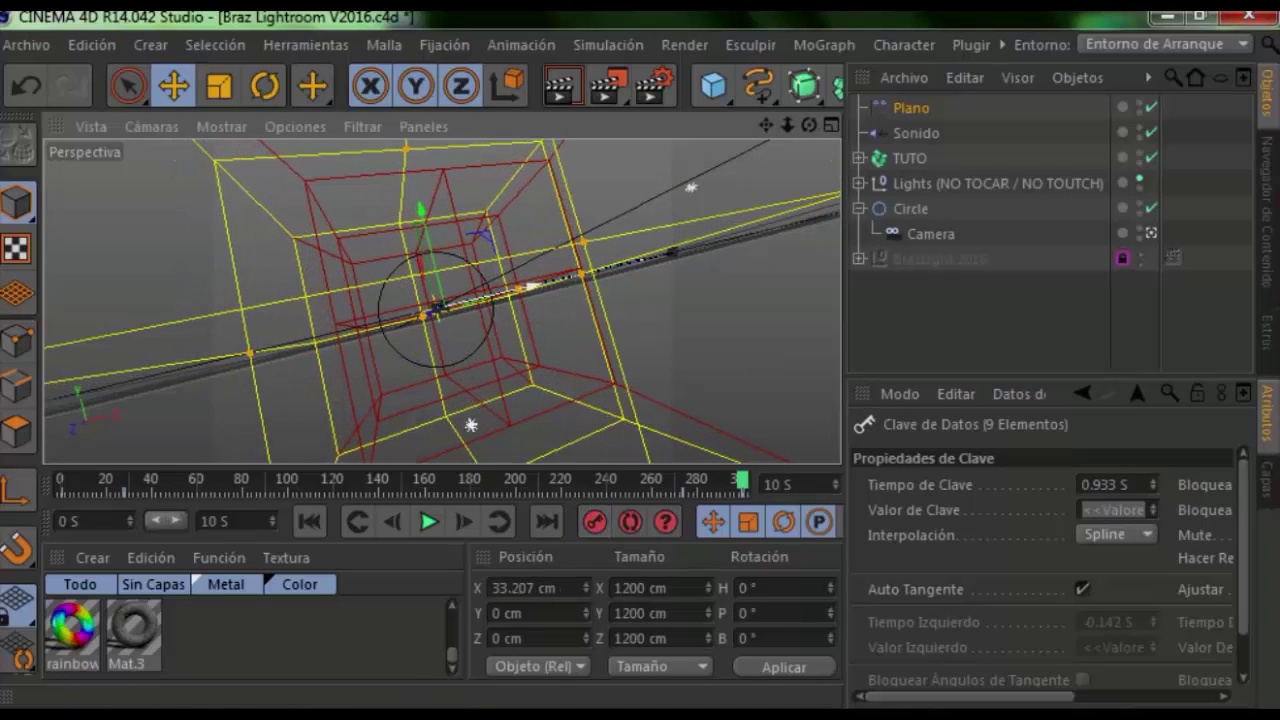
click(428, 521)
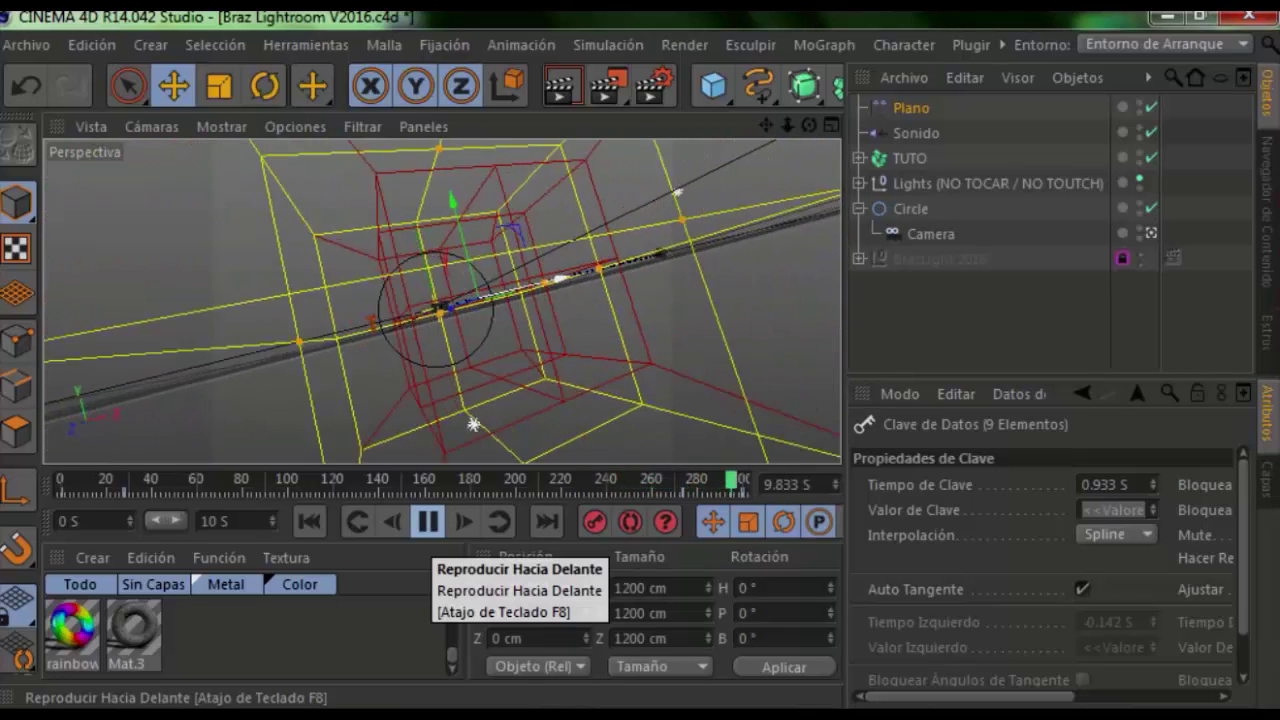
key(F8)
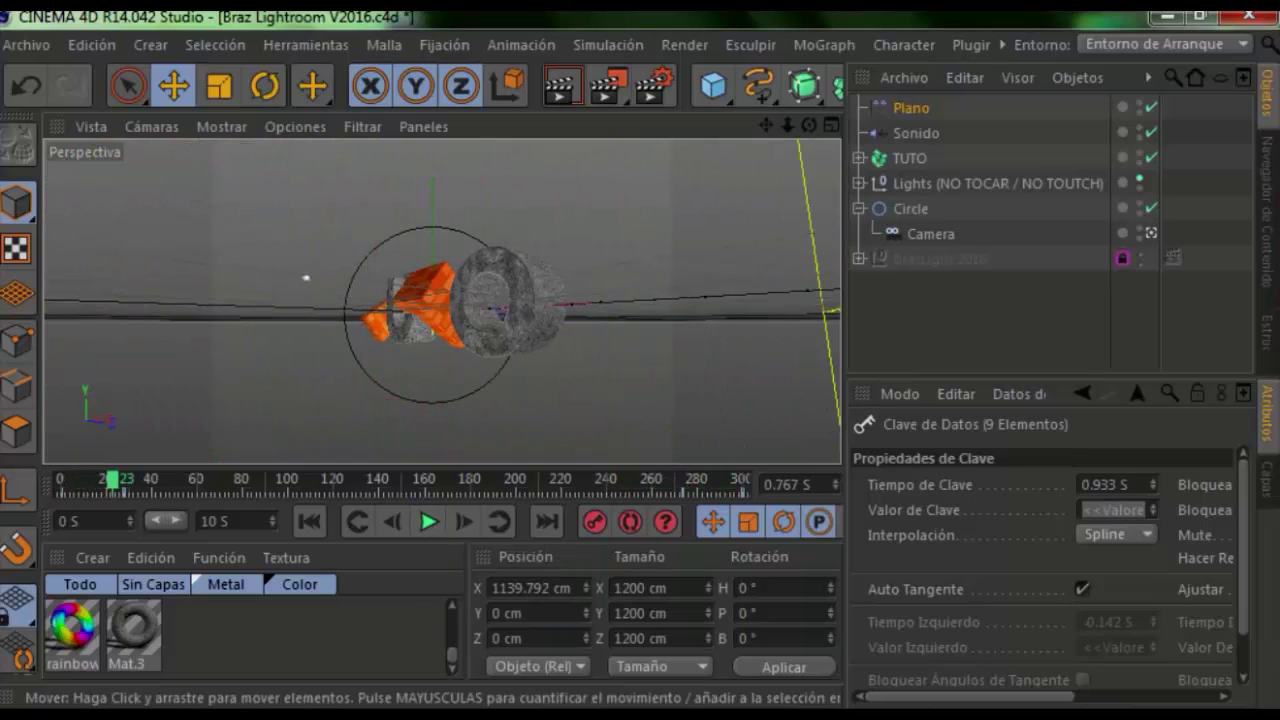
click(909, 158)
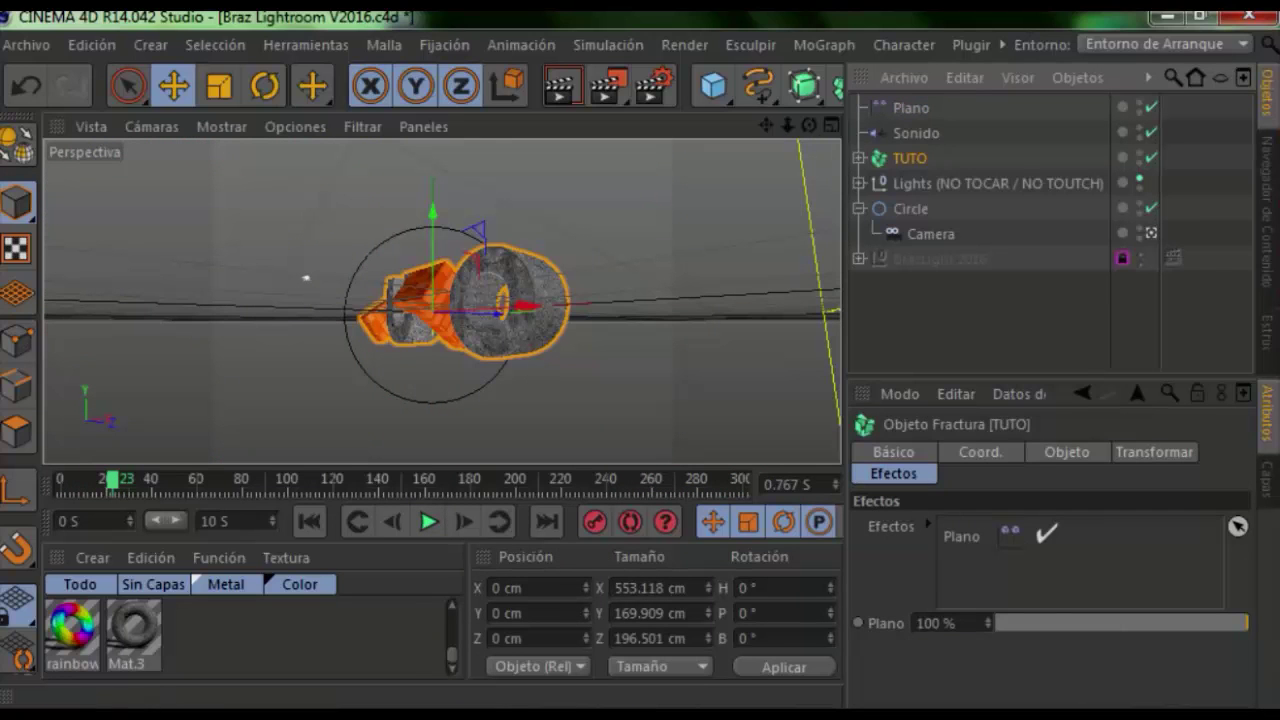
Add a Retardo (Delay) effector to TUTO in Muelle mode and play the result
click(904, 45)
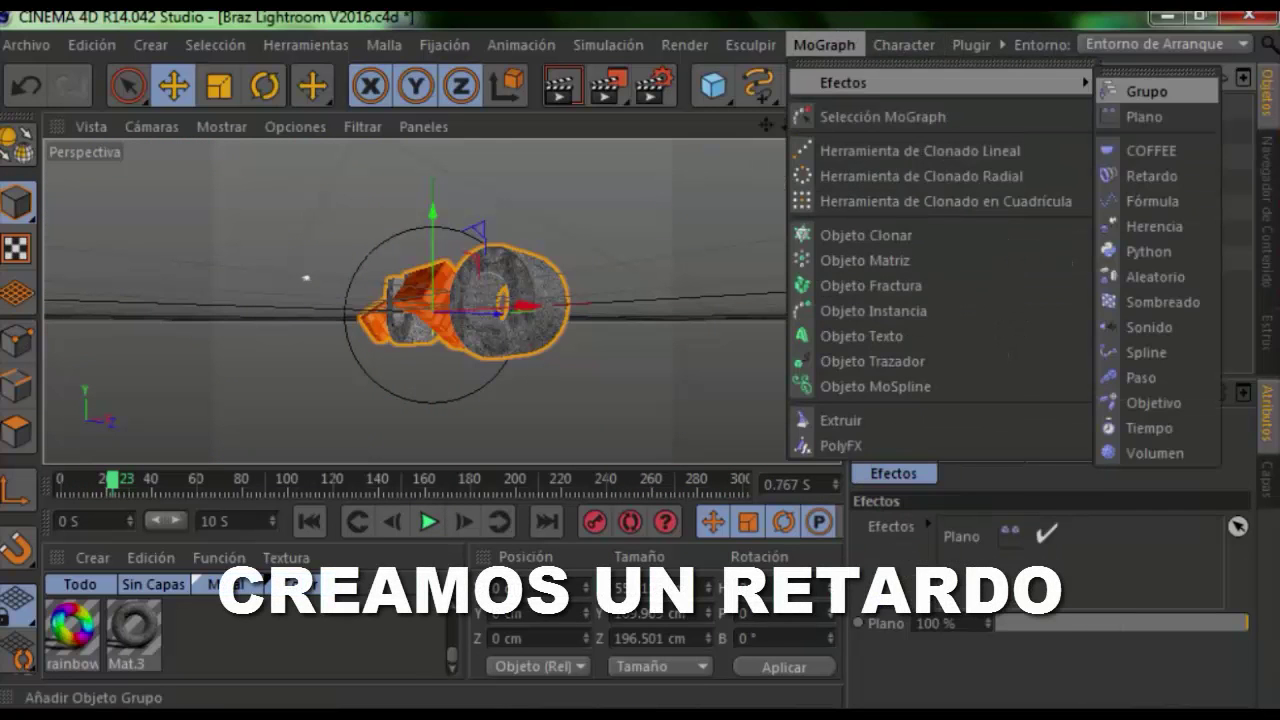
click(1150, 176)
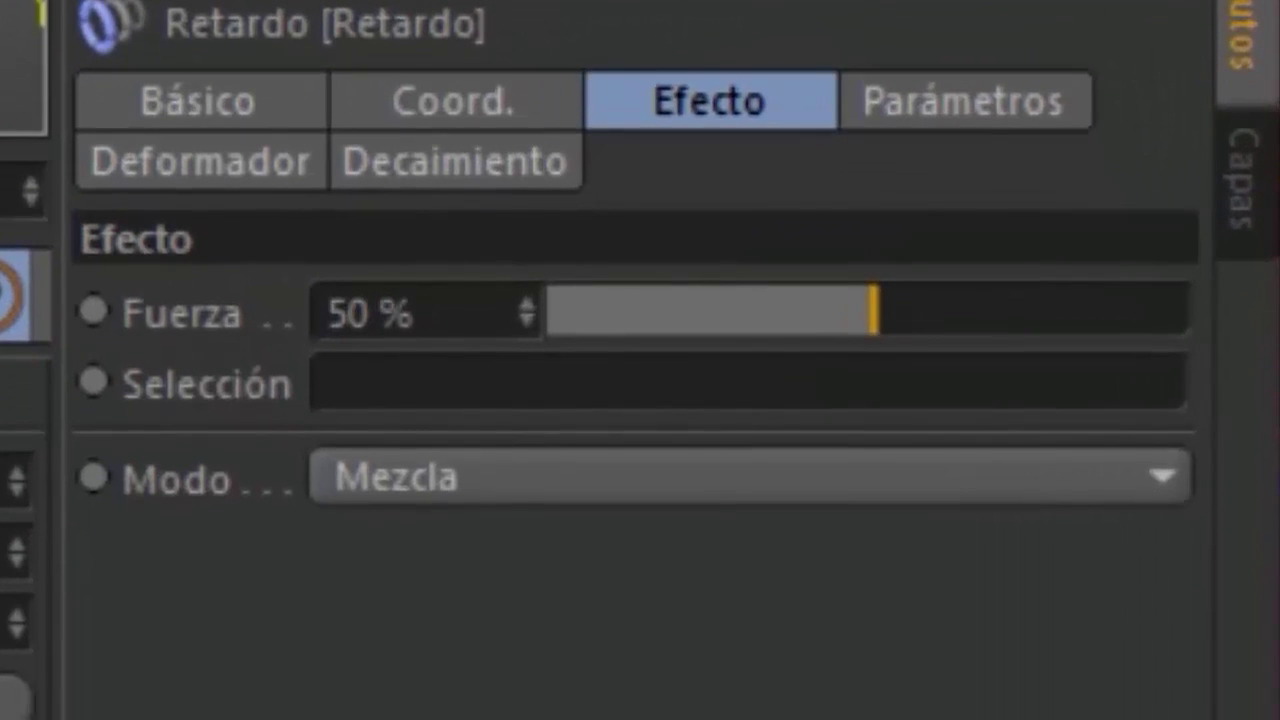
click(887, 592)
click(627, 716)
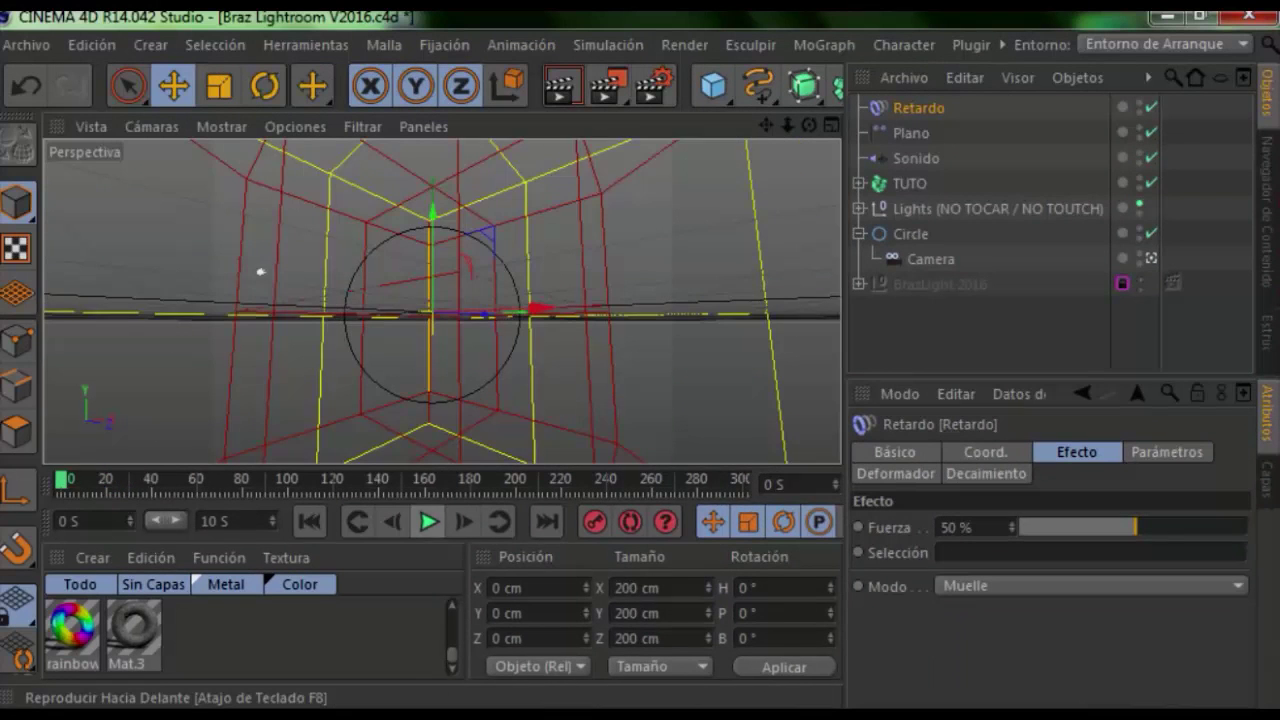
click(428, 521)
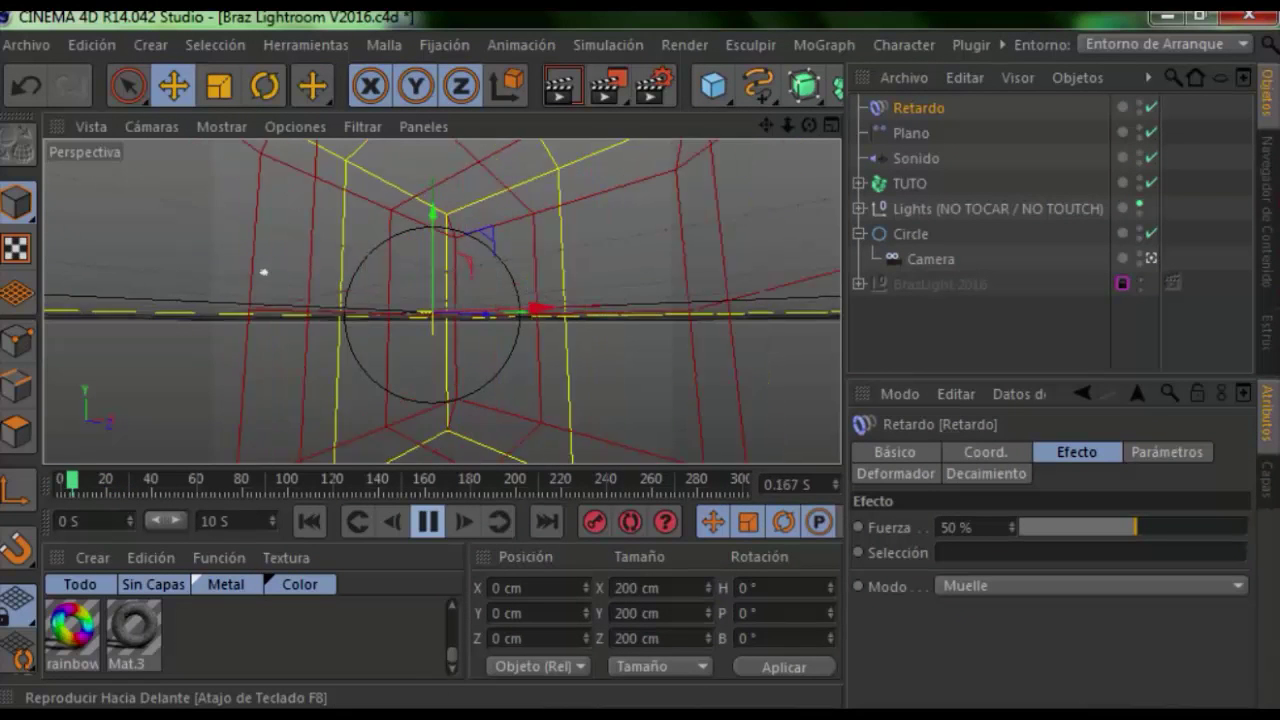